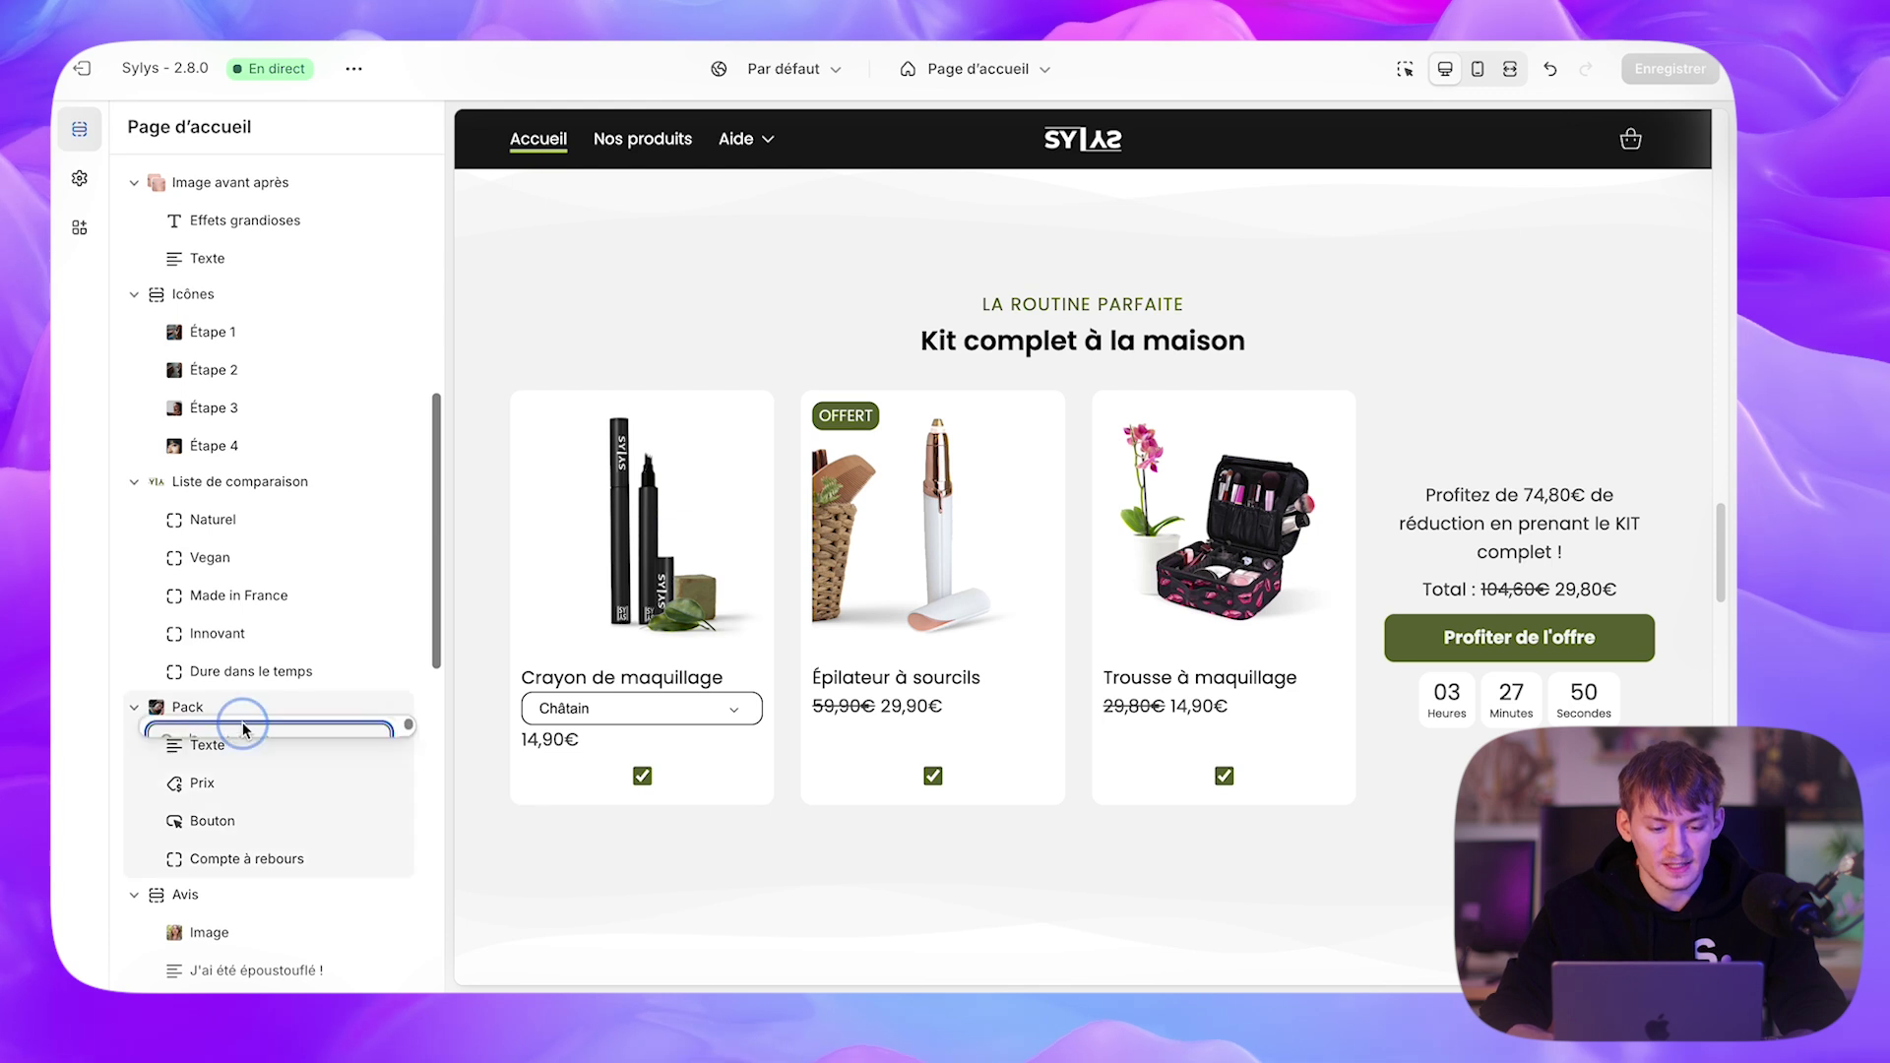
# - Open the Pack section's settings and check the options available for its KIT collection
pyautogui.click(242, 718)
pyautogui.click(187, 709)
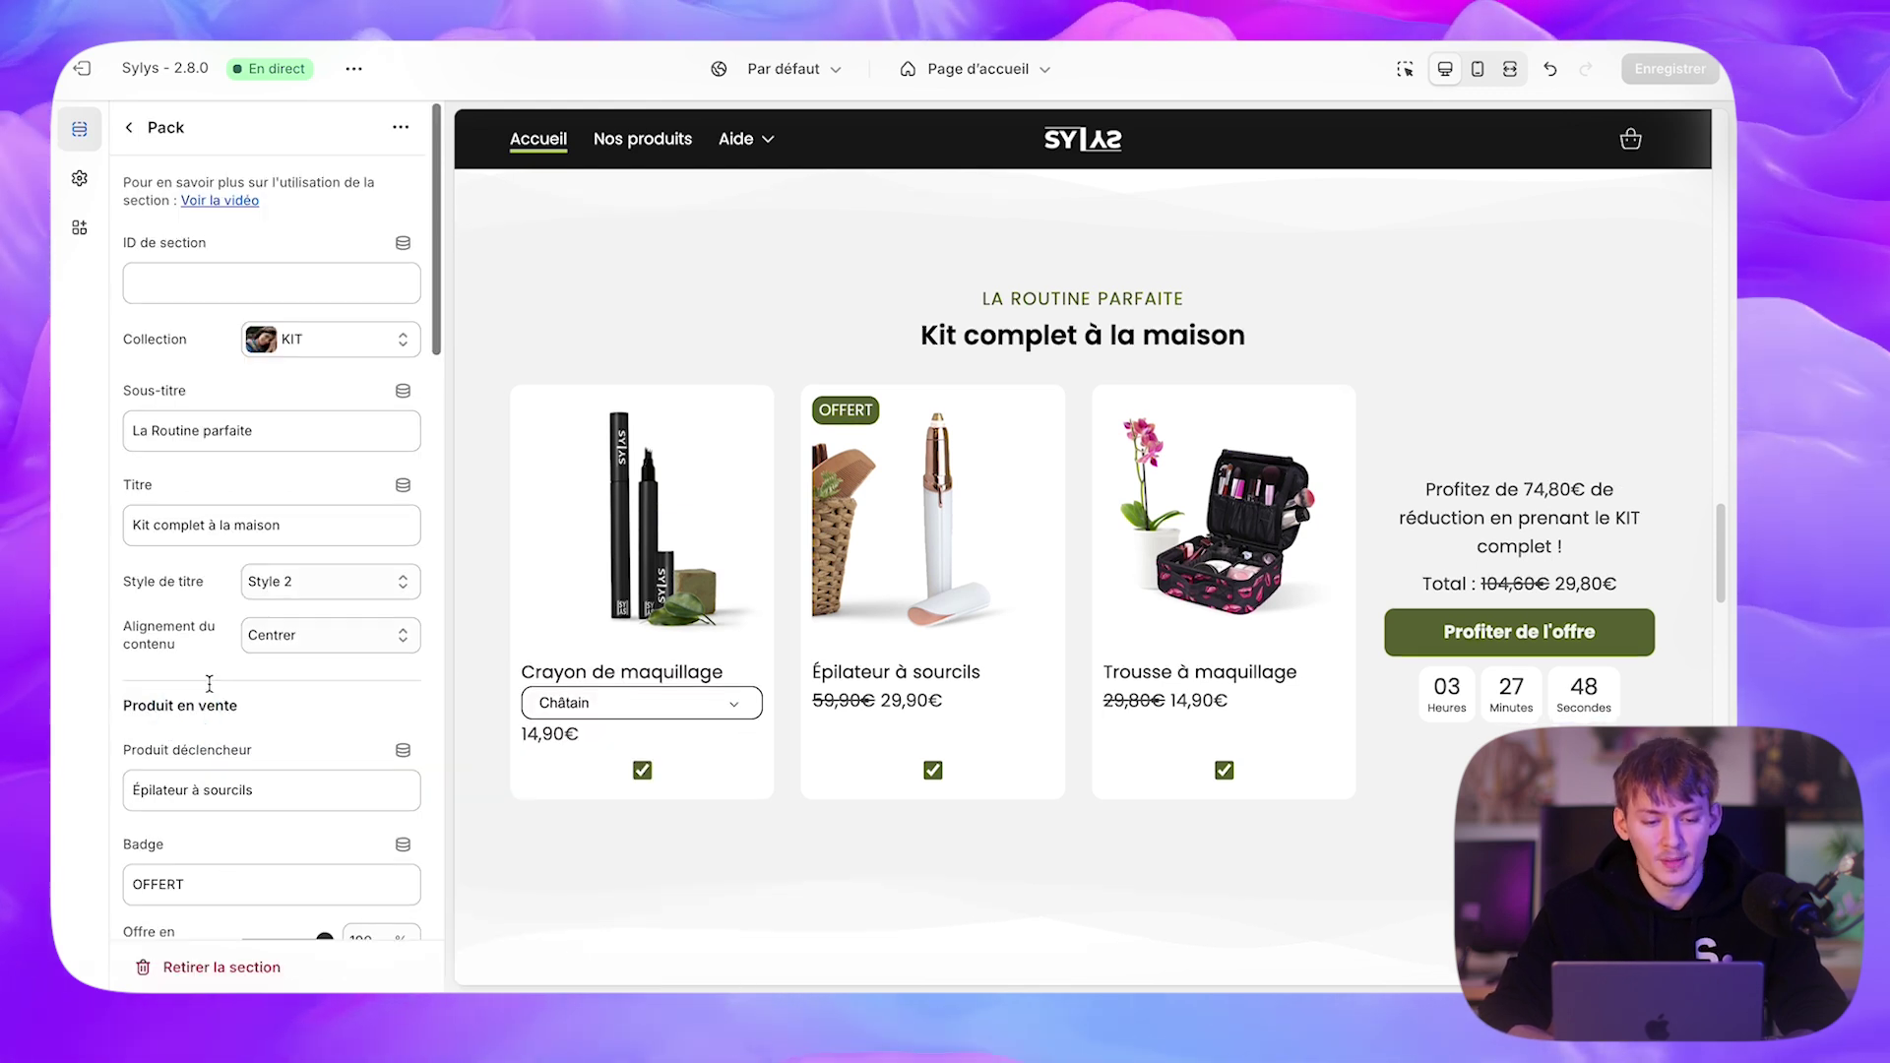
pyautogui.scroll(-2, 273, 384)
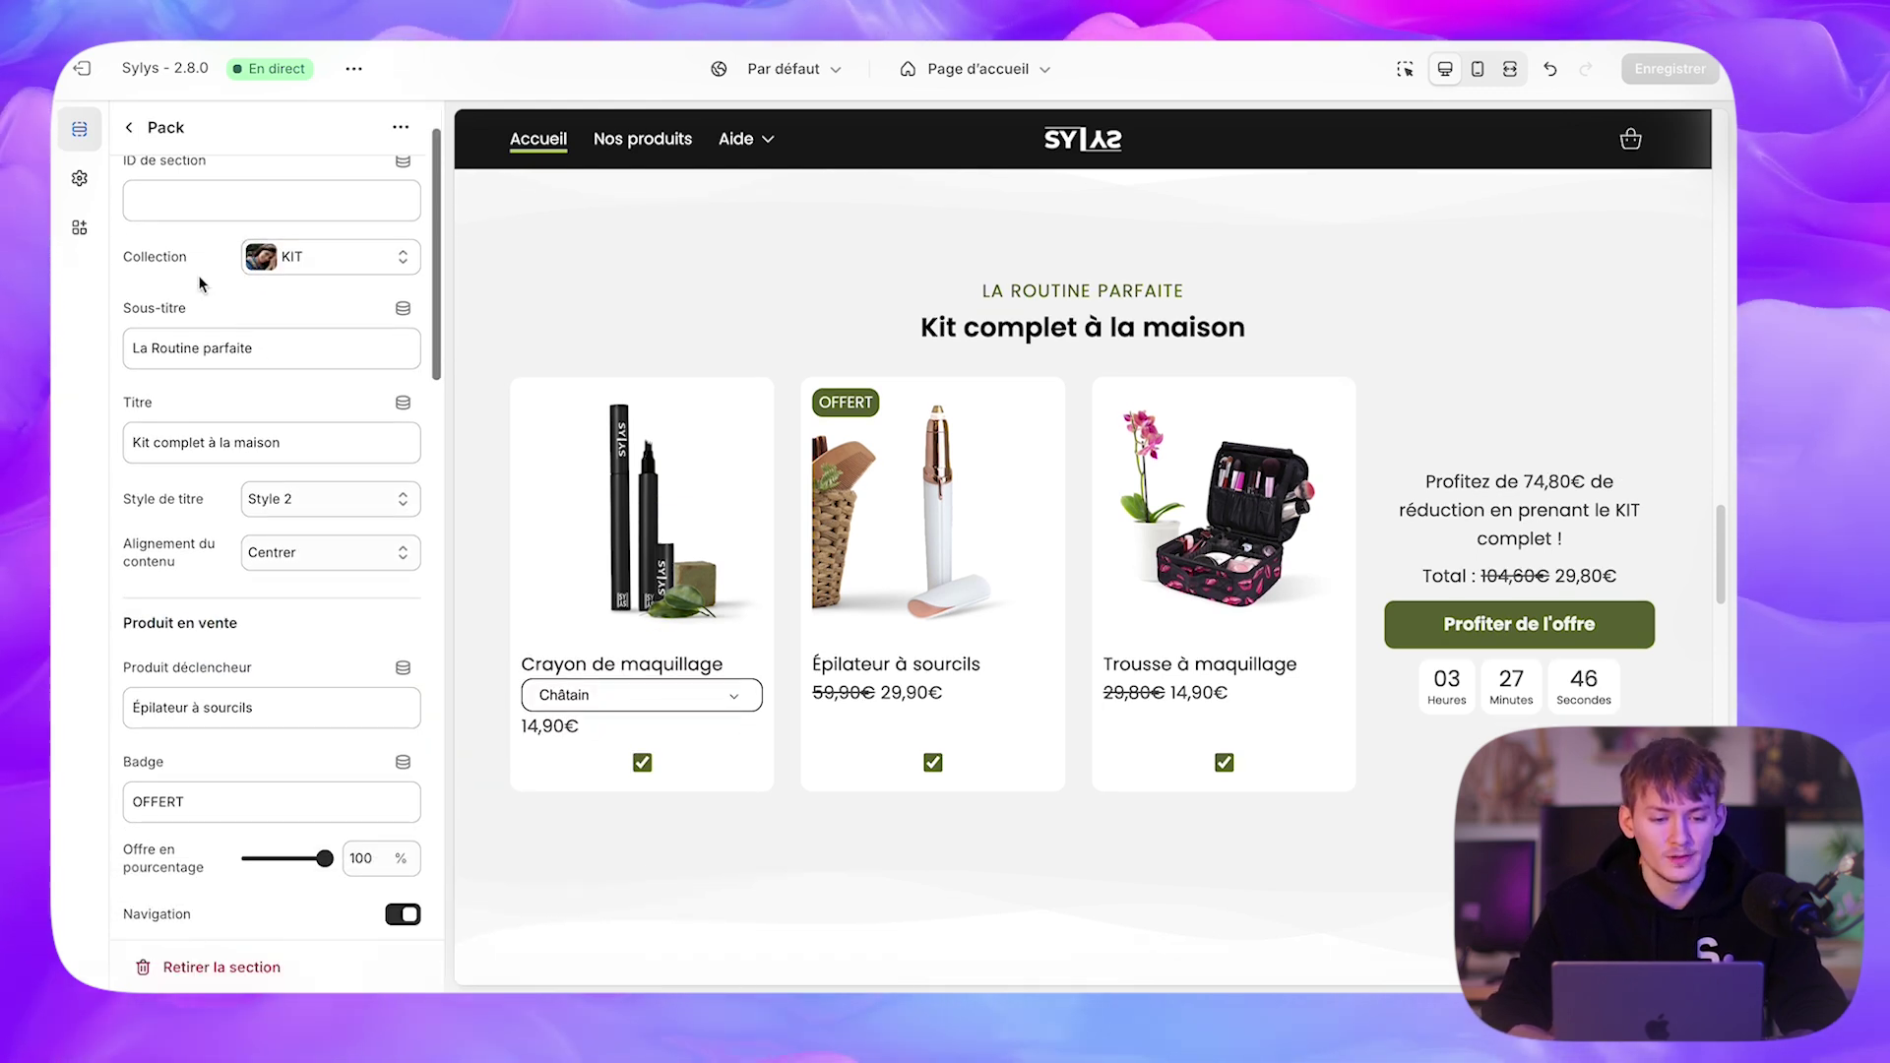
pyautogui.click(355, 259)
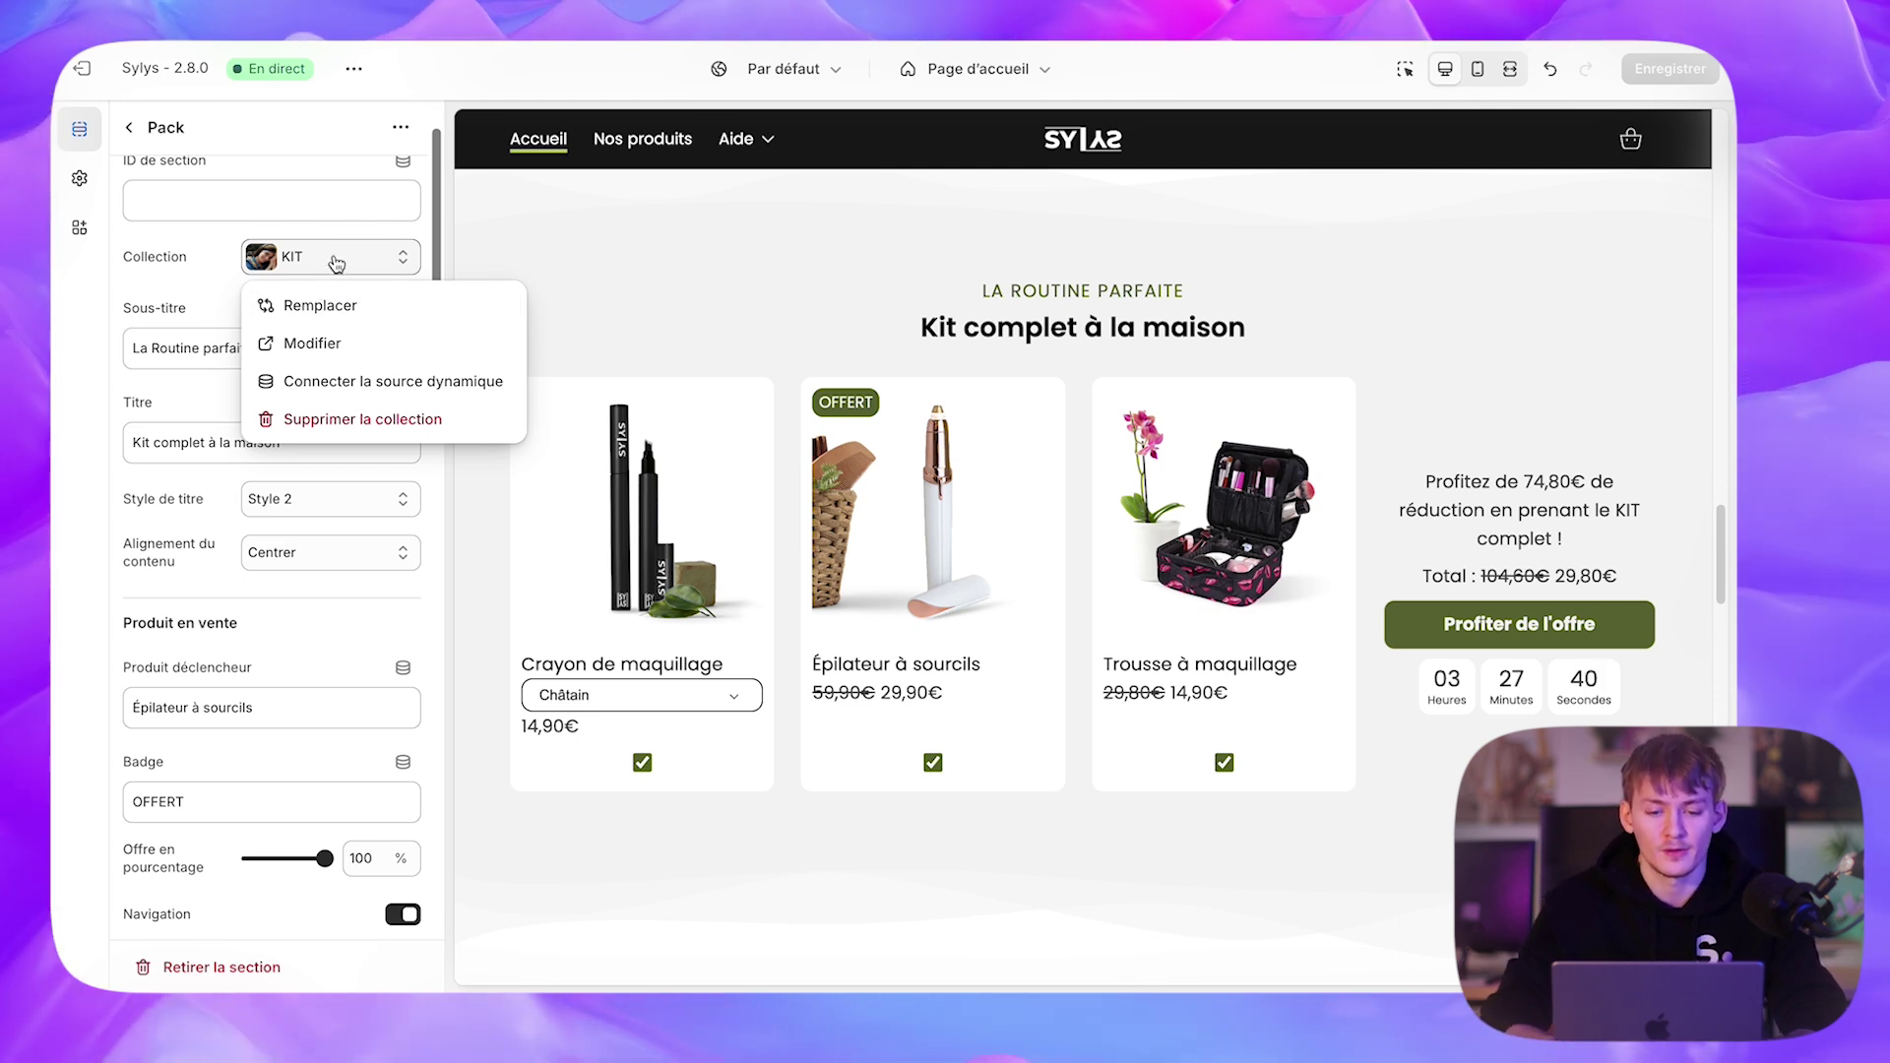
pyautogui.click(735, 280)
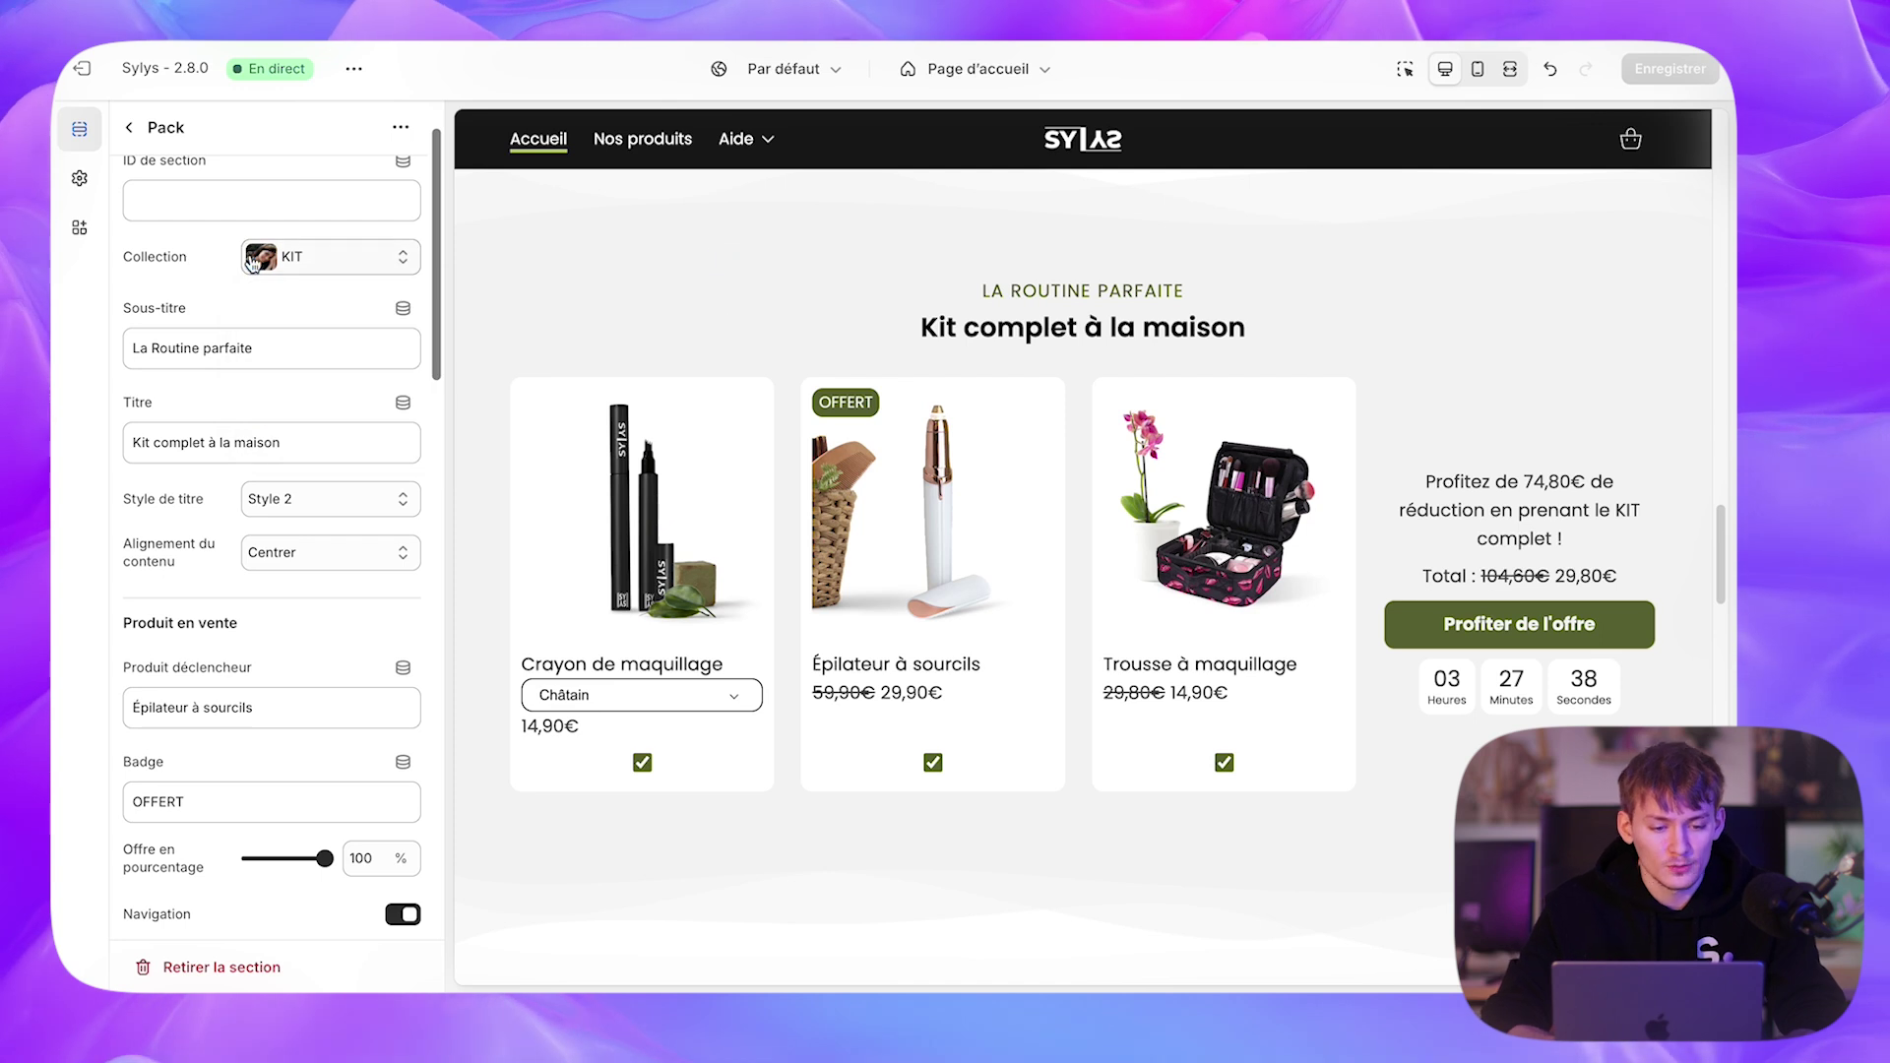
pyautogui.click(403, 264)
pyautogui.click(550, 304)
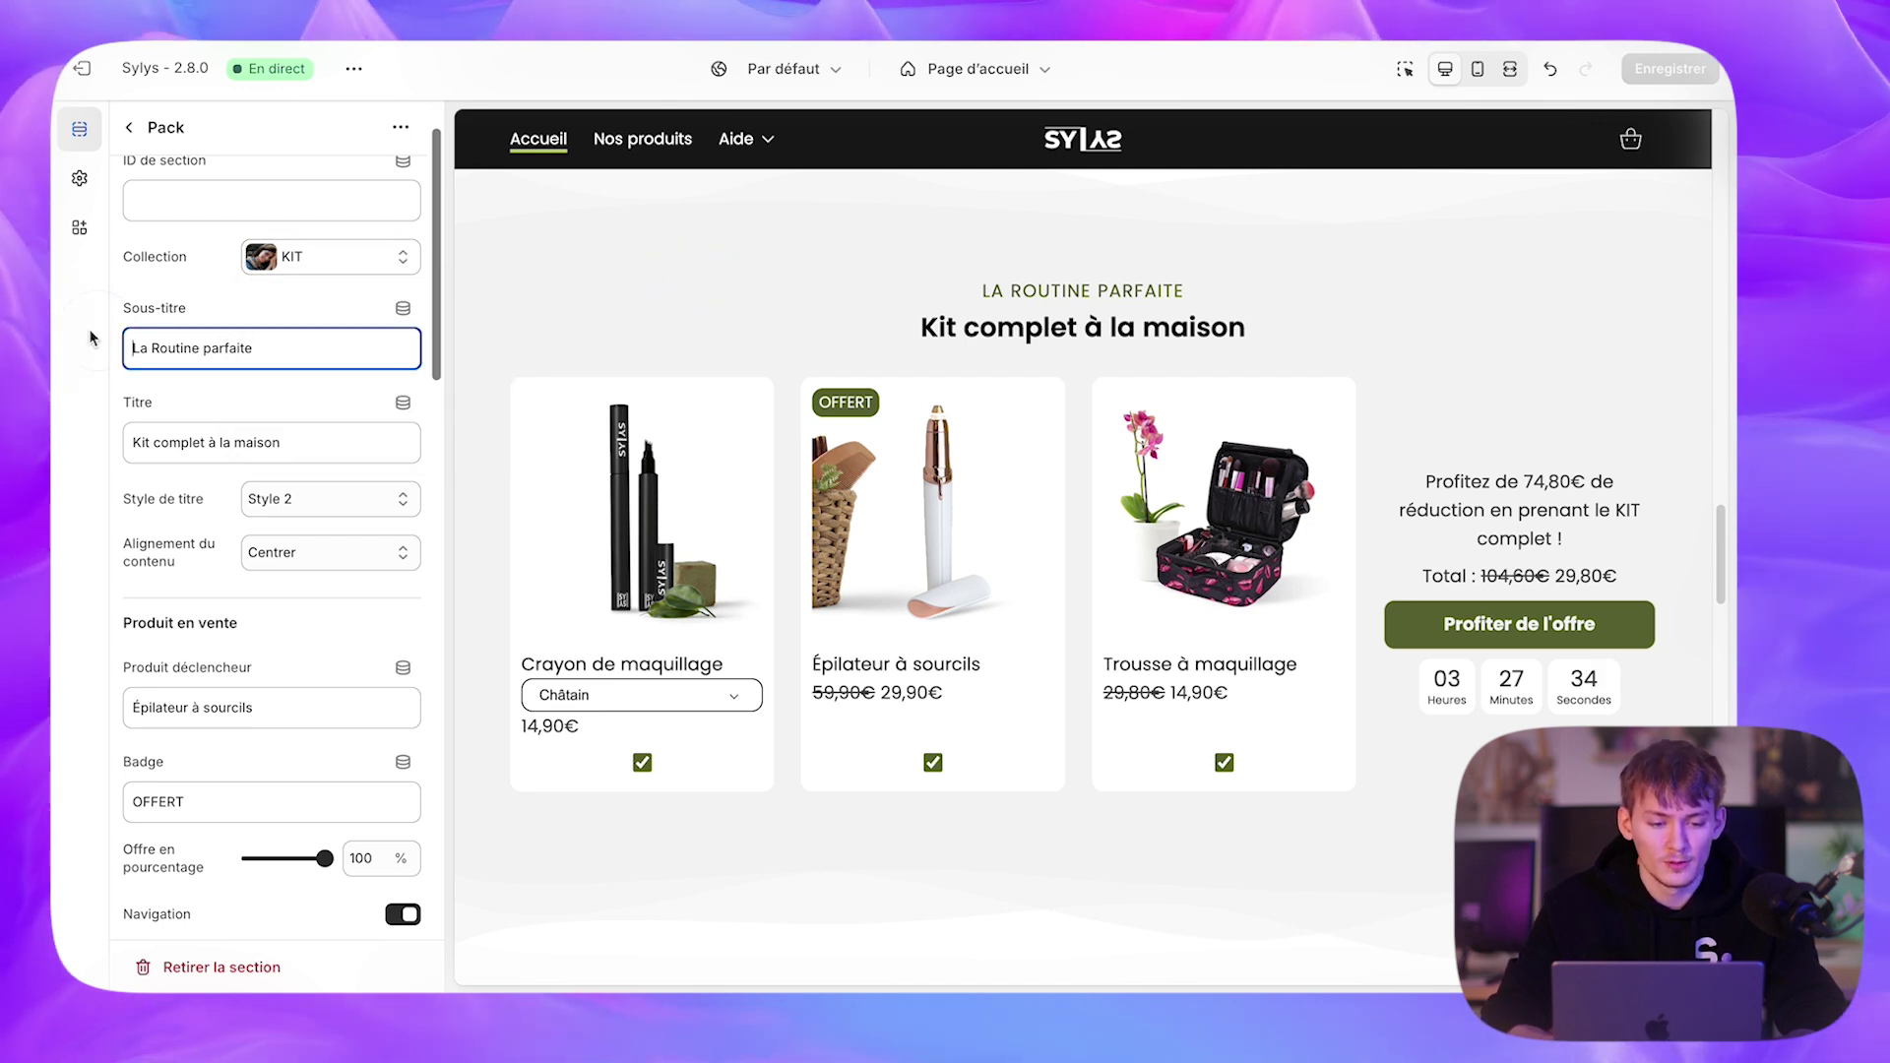
# - Compare the Pack section's subtitle and title settings with the heading in the page preview
pyautogui.scroll(-2, 269, 430)
pyautogui.moveTo(1011, 257); pyautogui.dragTo(1085, 332)
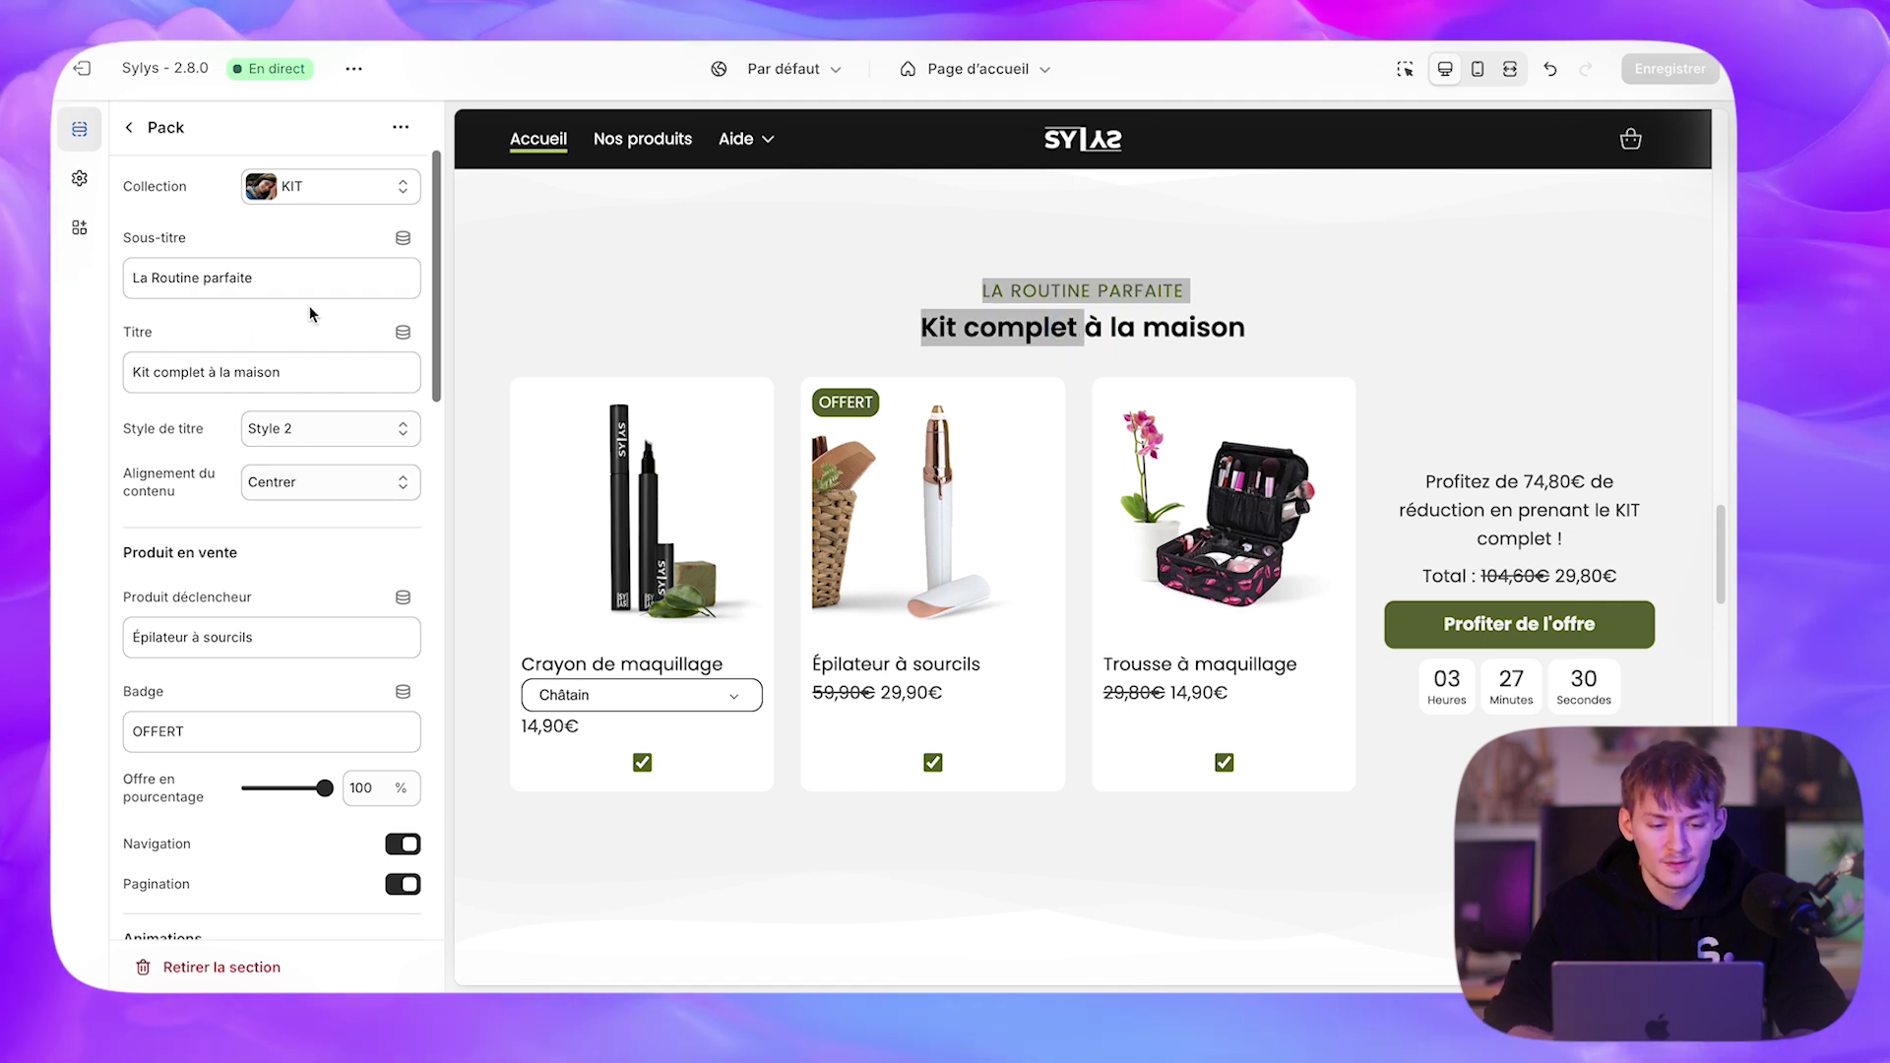
pyautogui.scroll(-10, 339, 549)
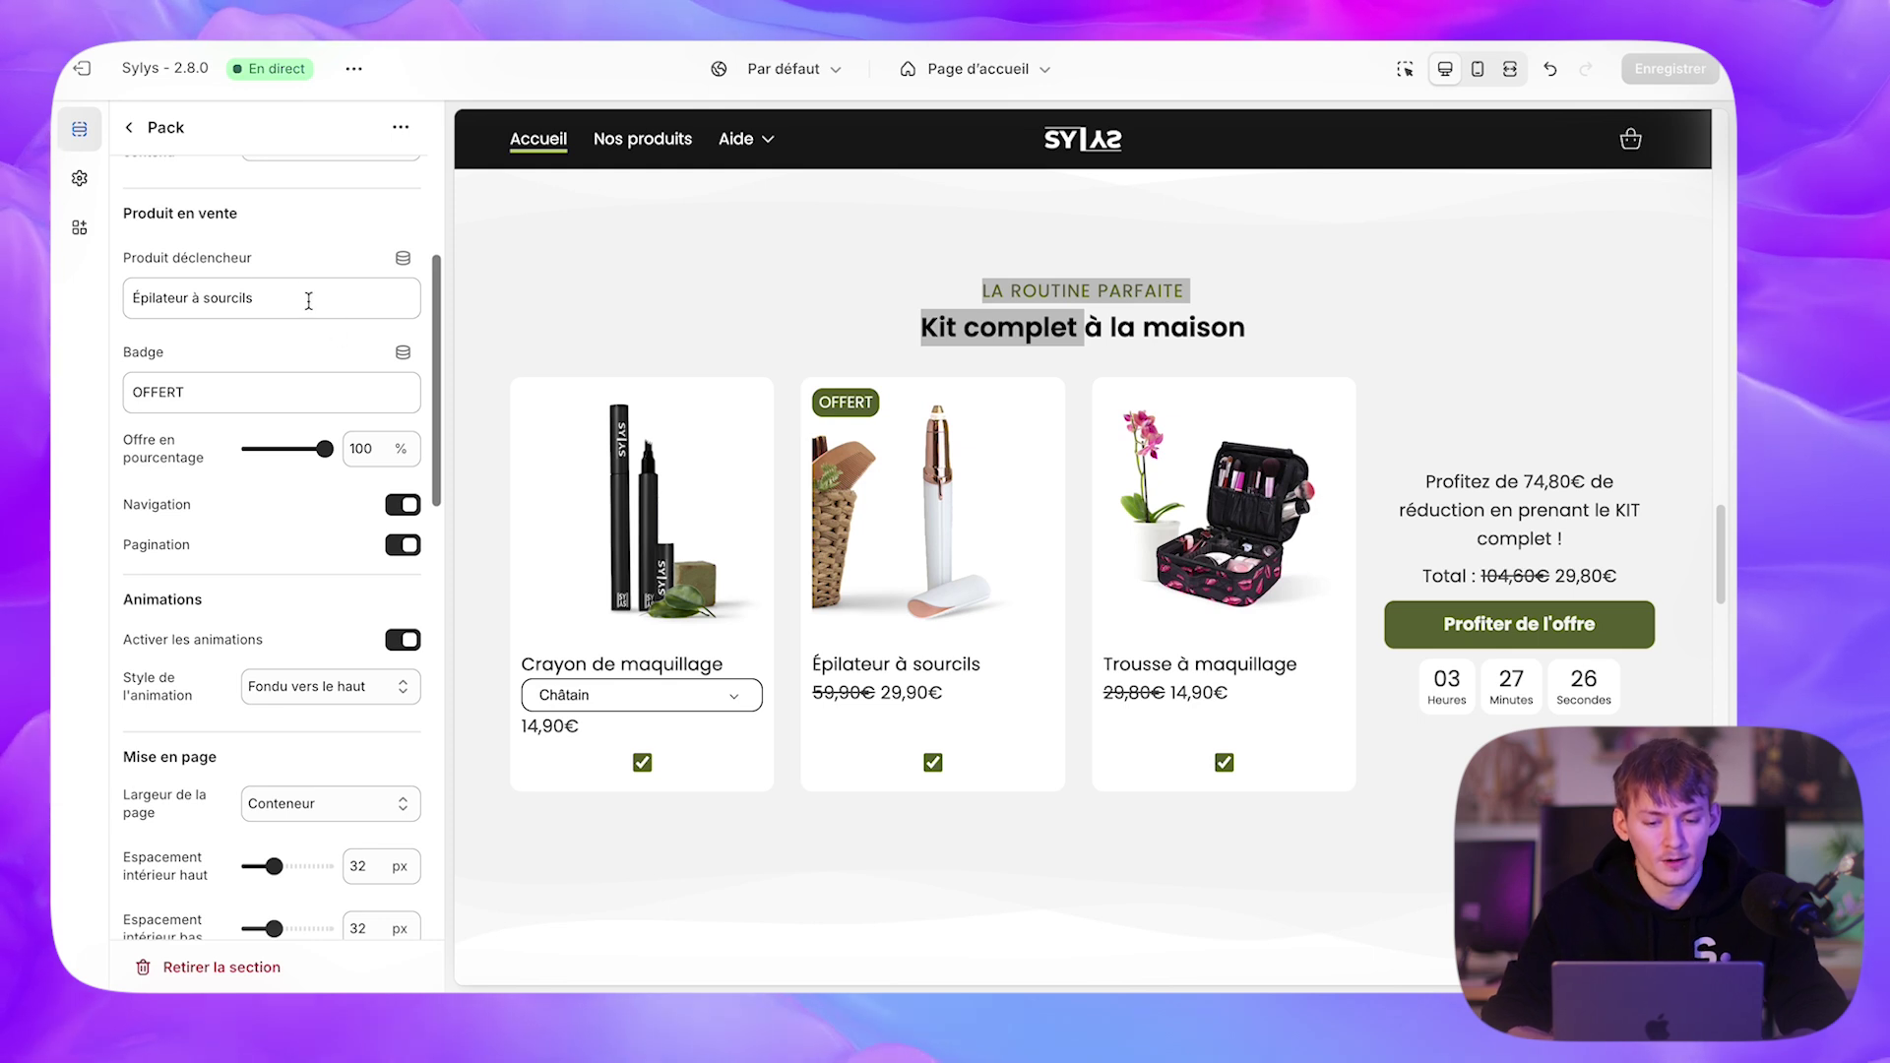
# - Compare the trigger product name in the Pack section's sale settings with the Épilateur à sourcils product name in the preview
pyautogui.click(845, 404)
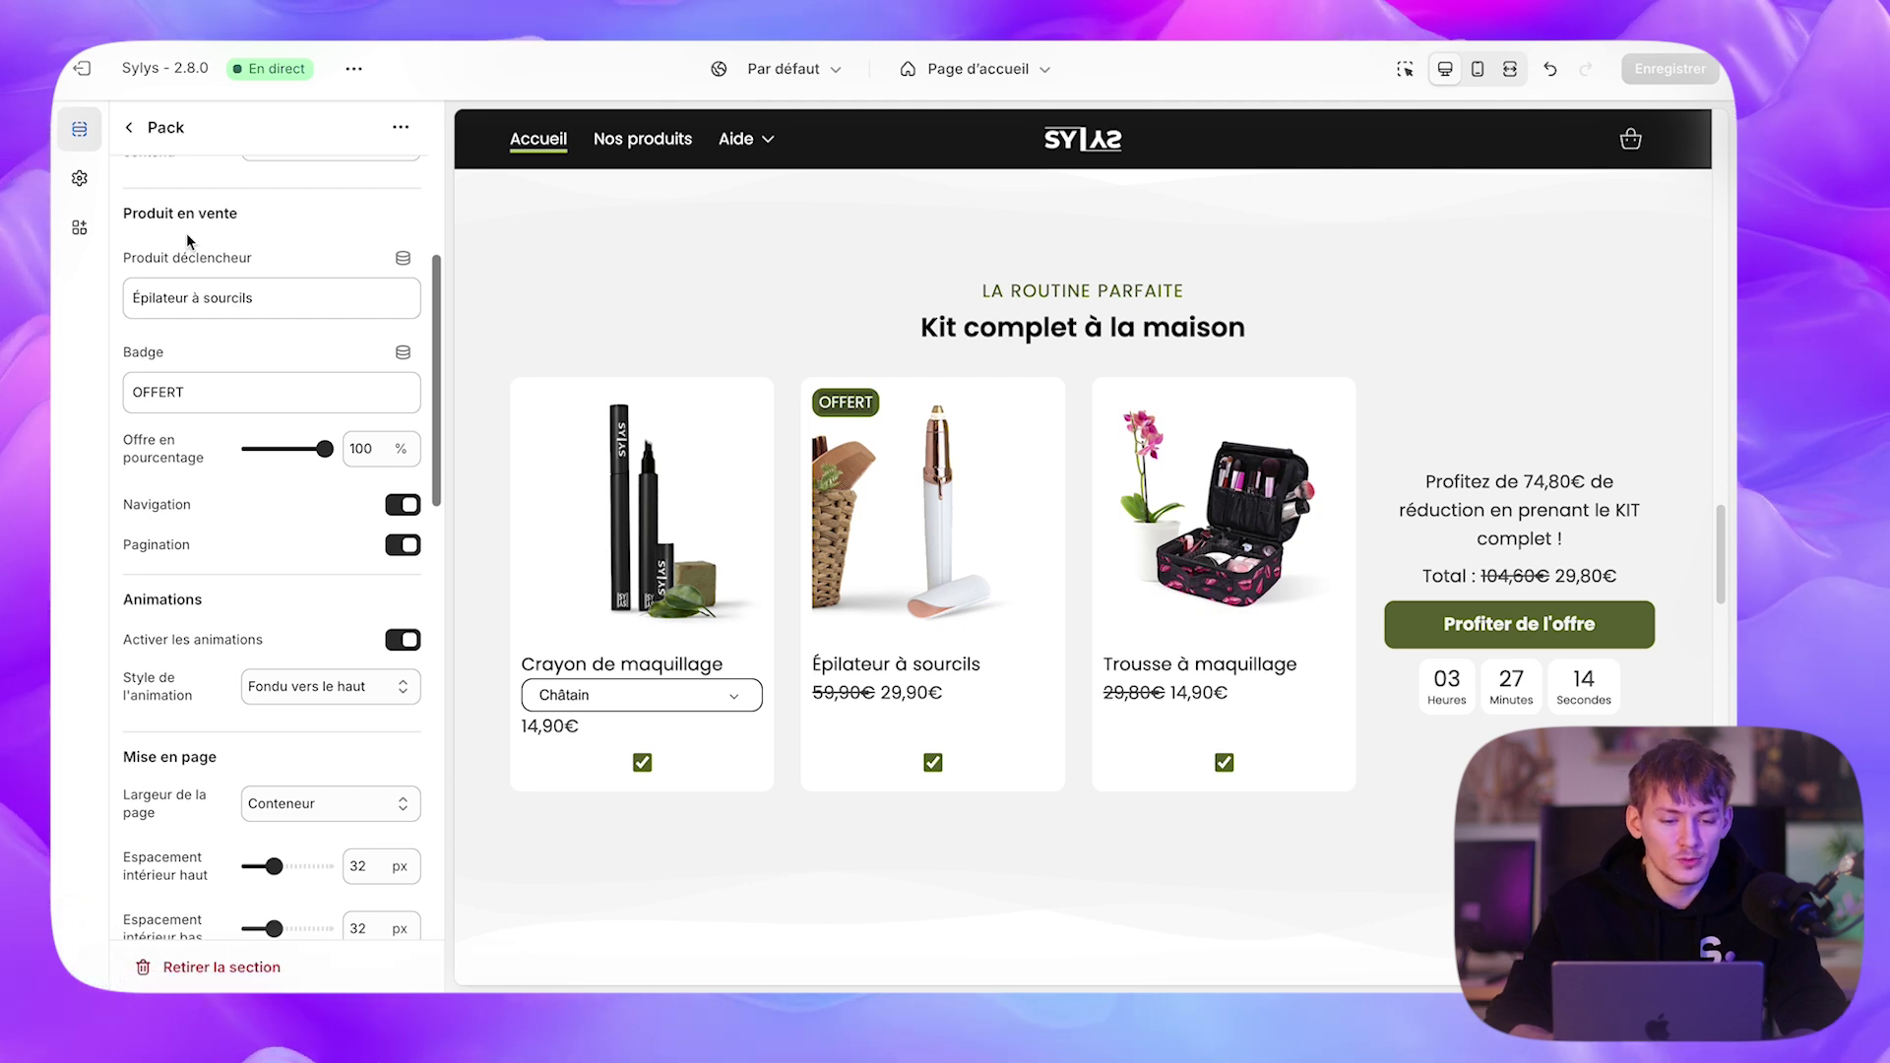
pyautogui.moveTo(987, 669); pyautogui.dragTo(867, 668)
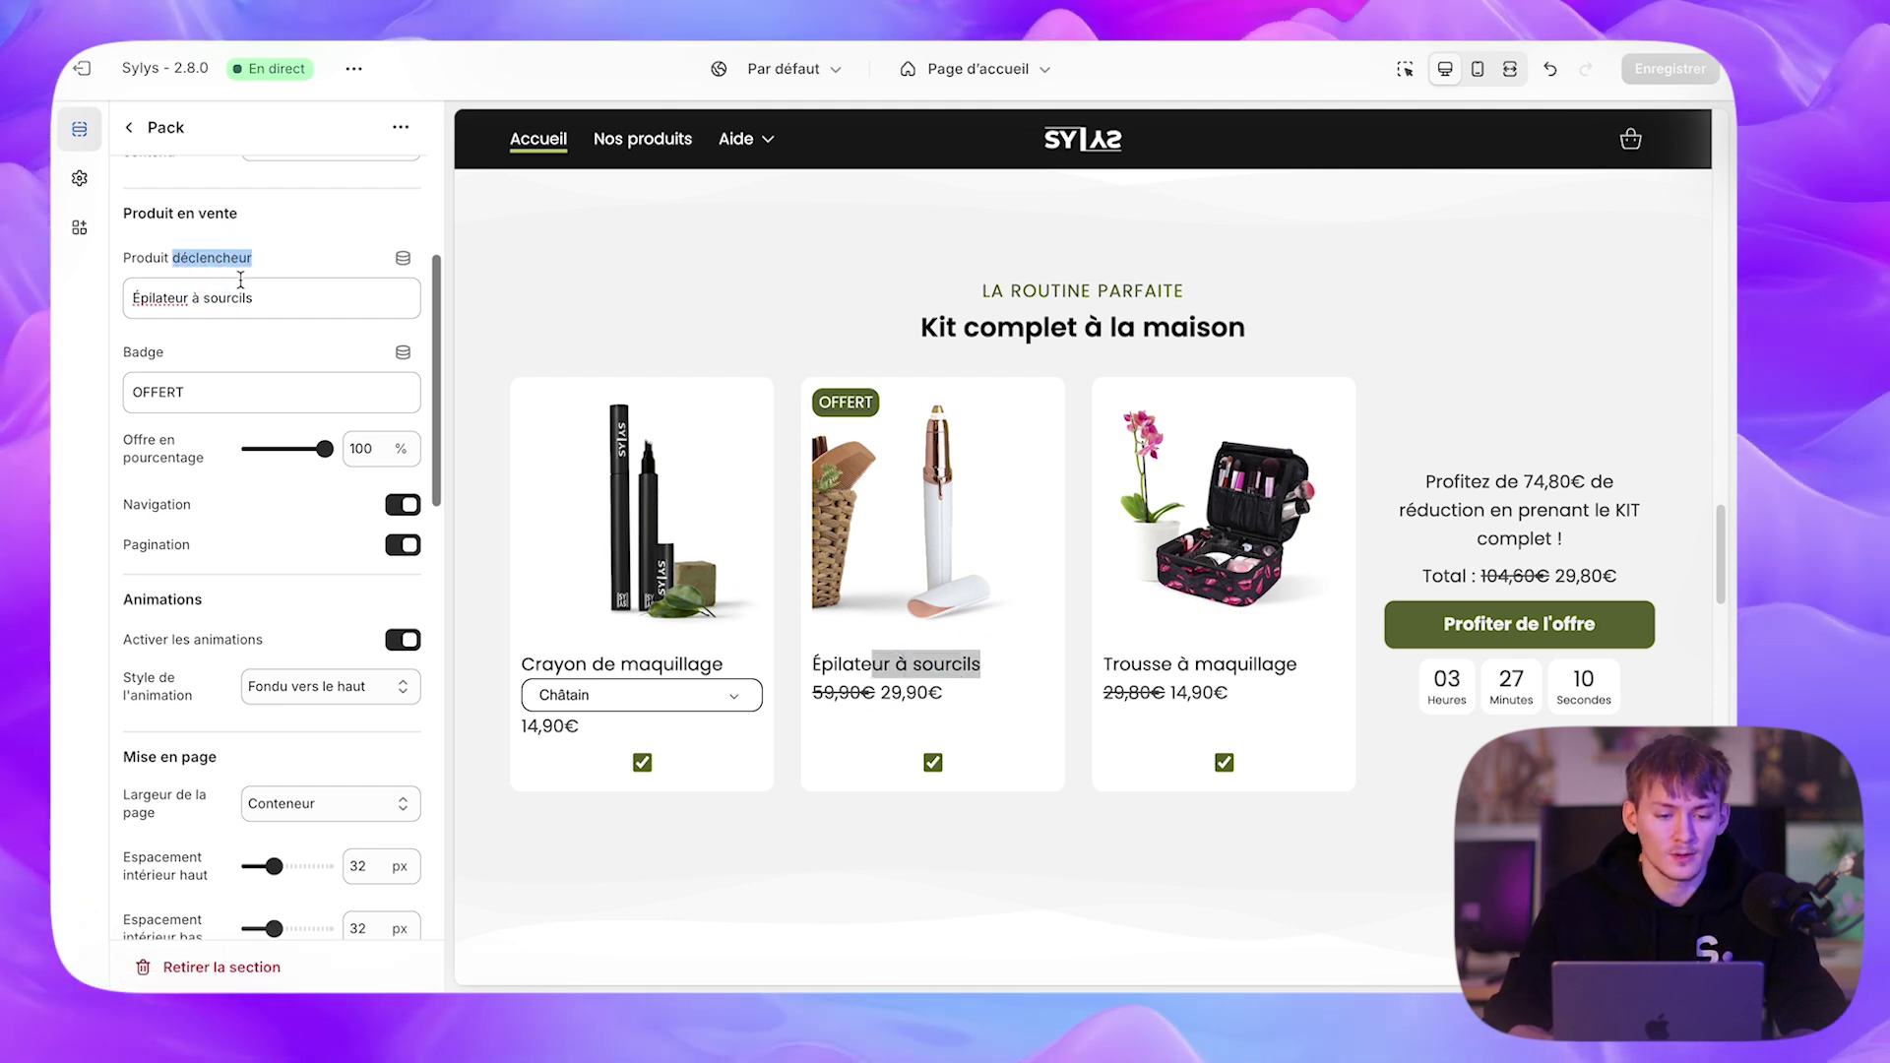
pyautogui.click(277, 296)
pyautogui.tripleClick(277, 295)
pyautogui.click(249, 297)
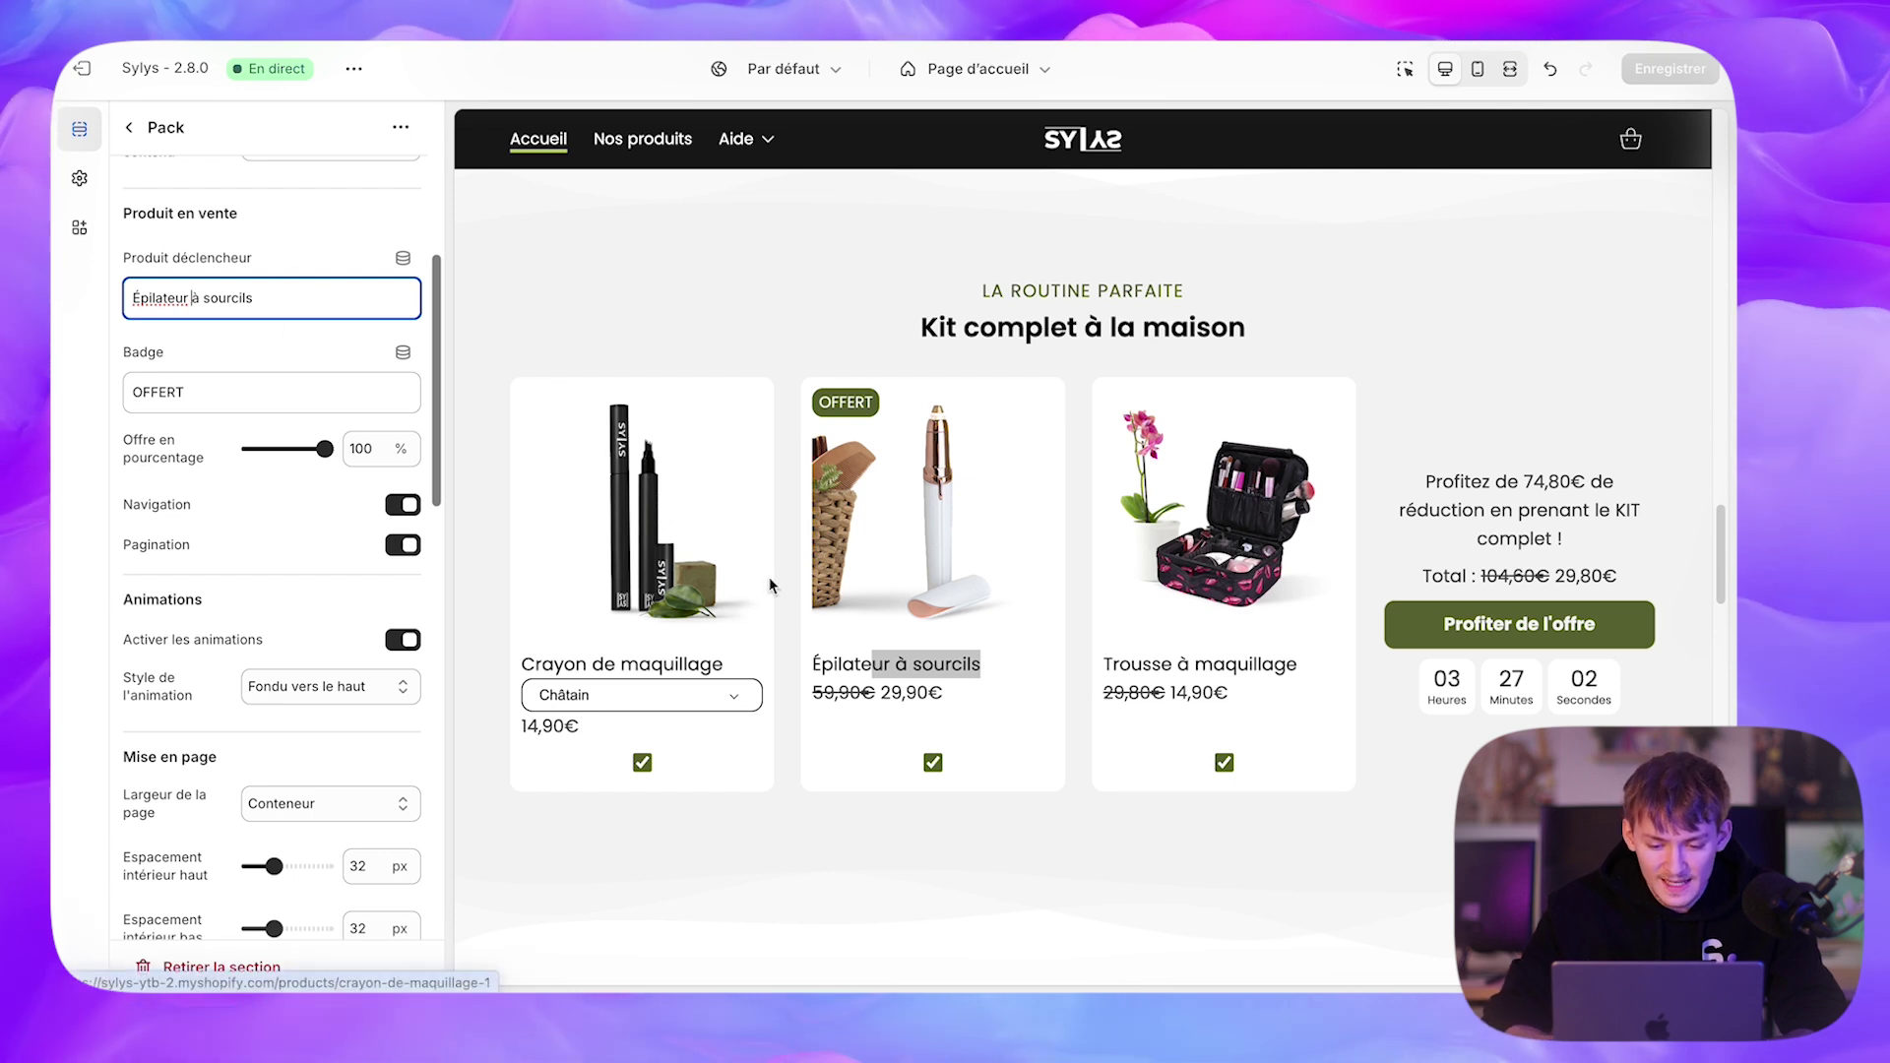
pyautogui.moveTo(814, 666); pyautogui.dragTo(979, 665)
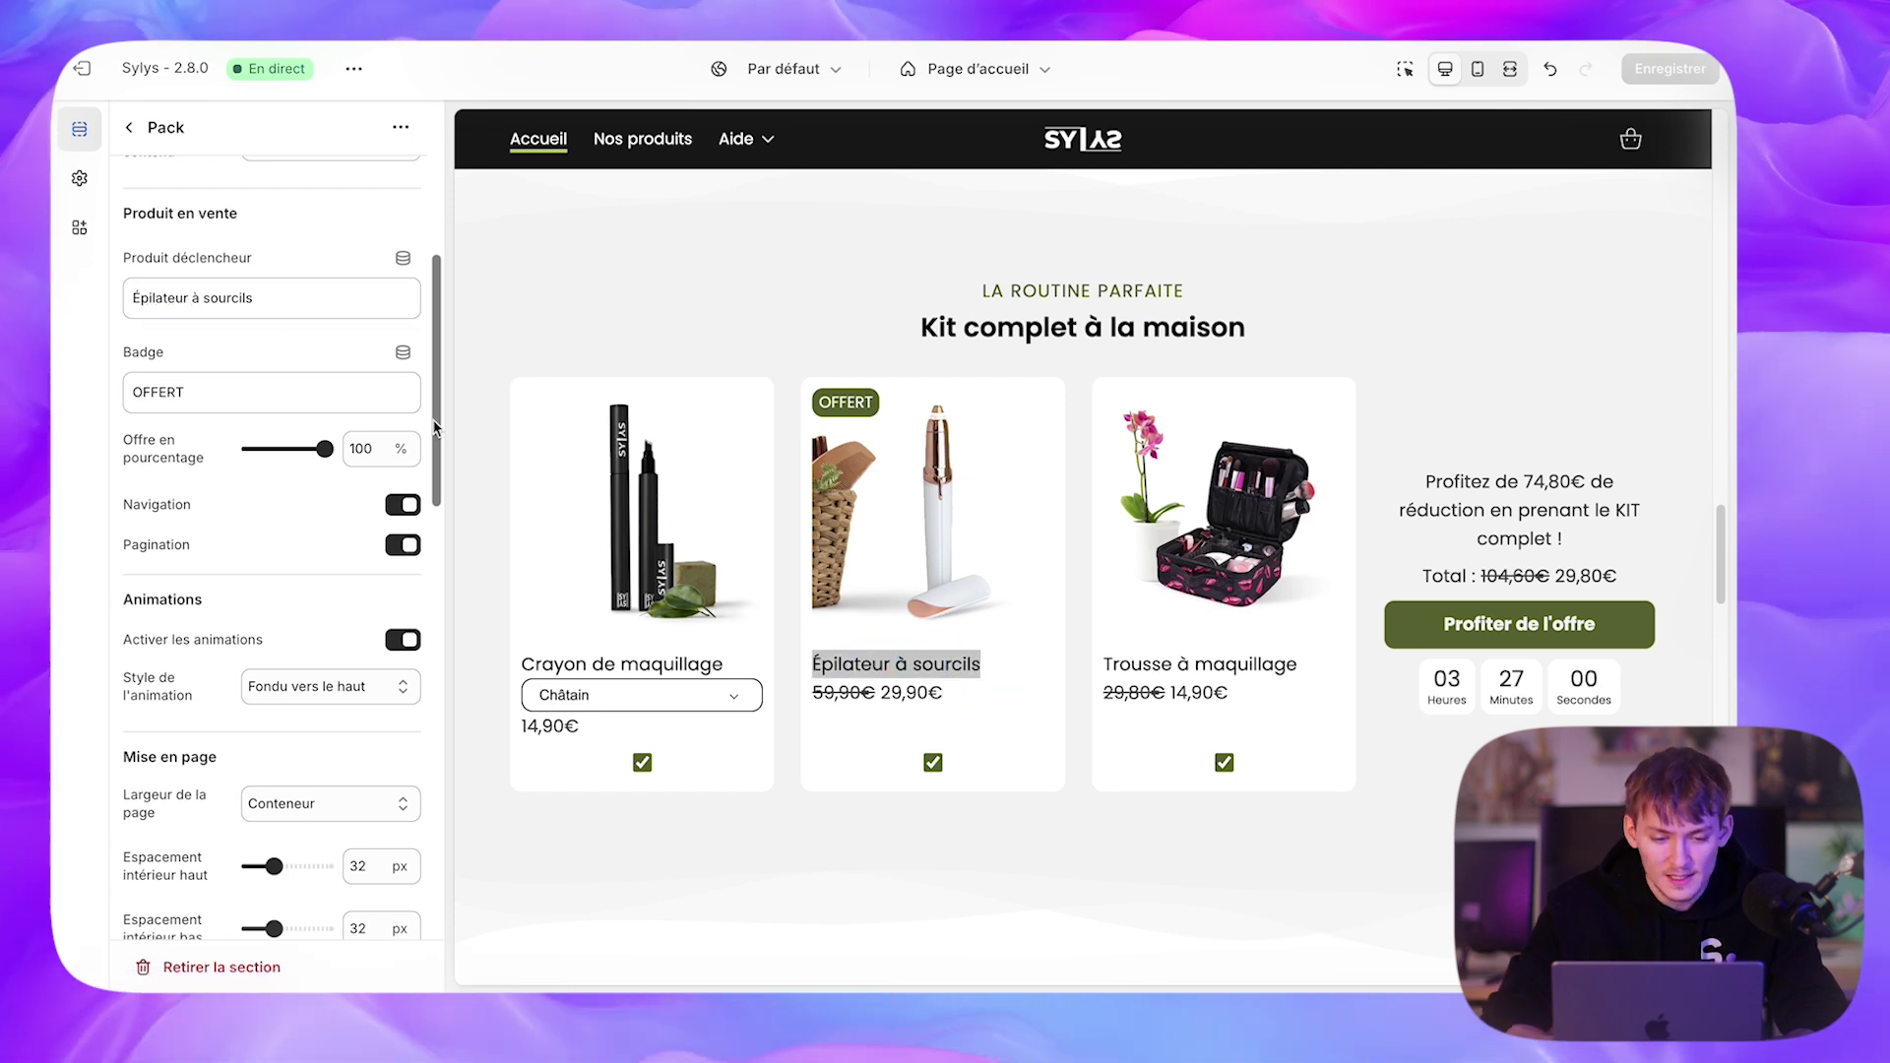
pyautogui.click(159, 280)
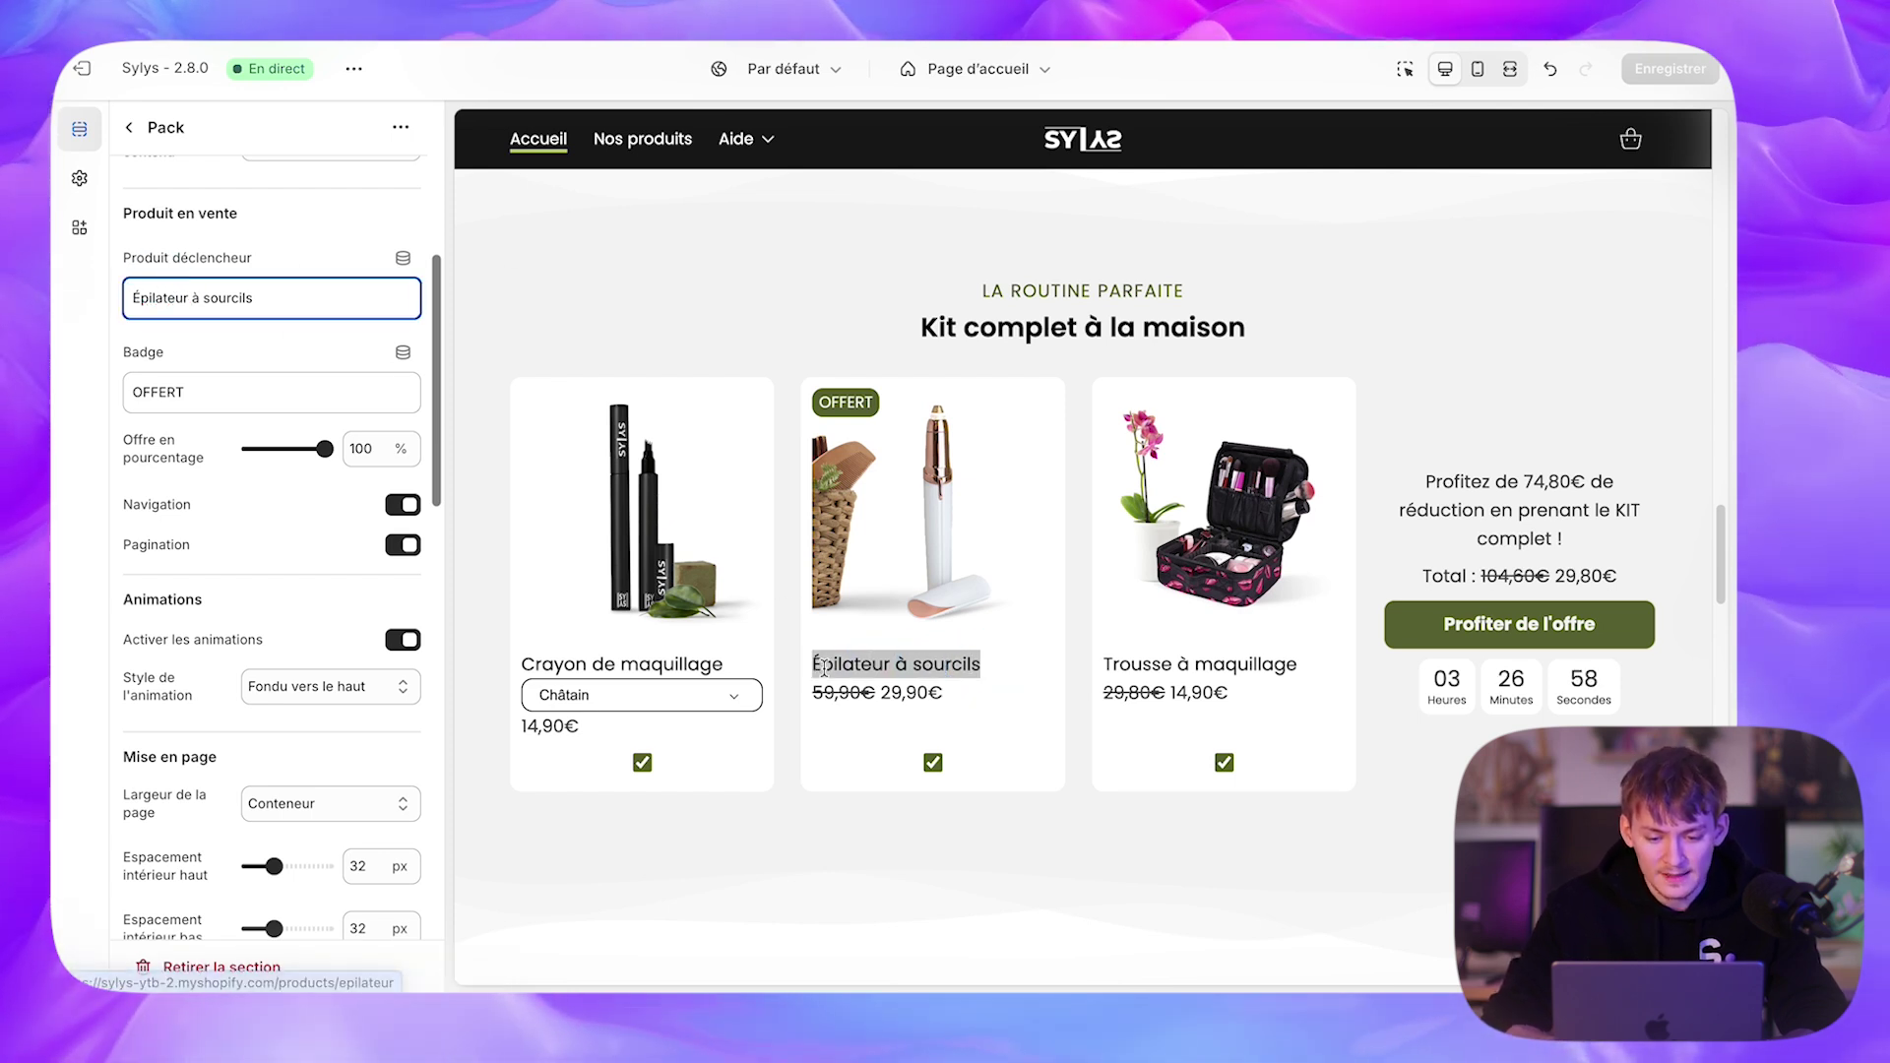
pyautogui.click(814, 665)
pyautogui.click(963, 668)
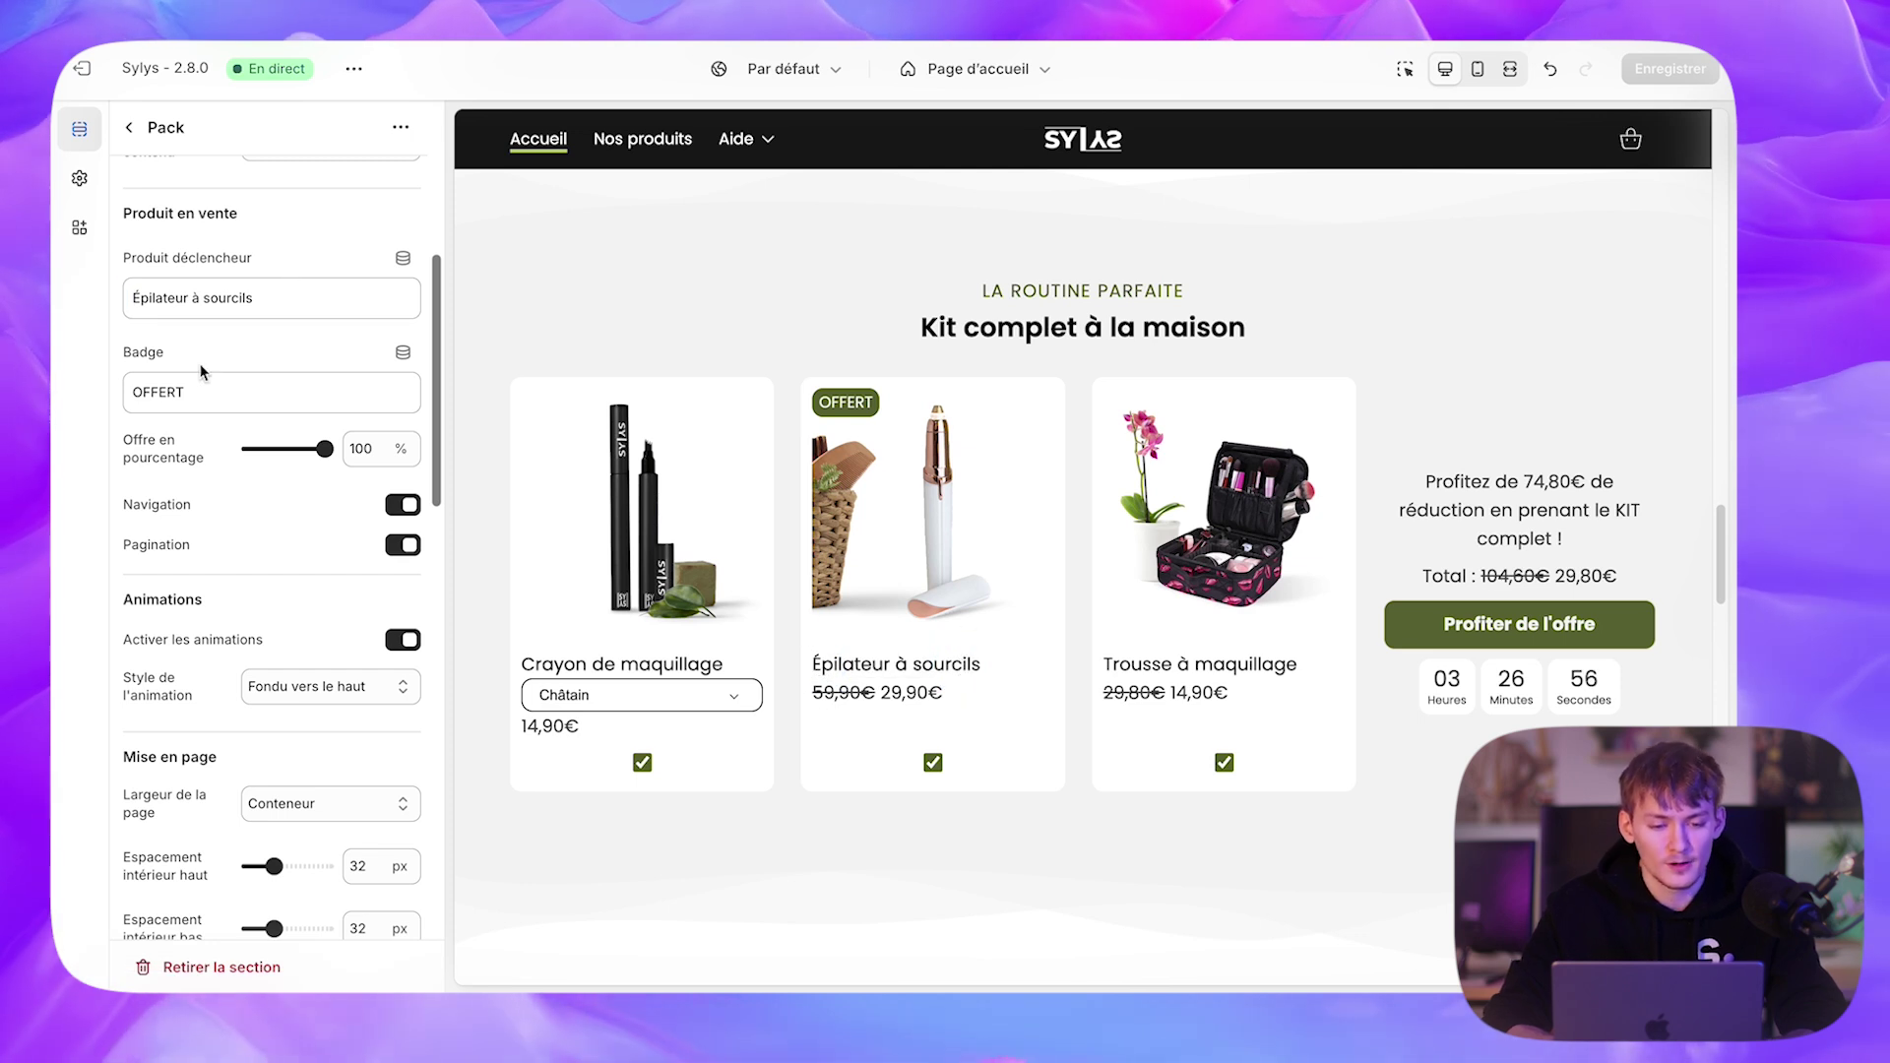
# - Try a -50% badge with the offer percentage set to 50% for the trigger product
pyautogui.doubleClick(191, 393)
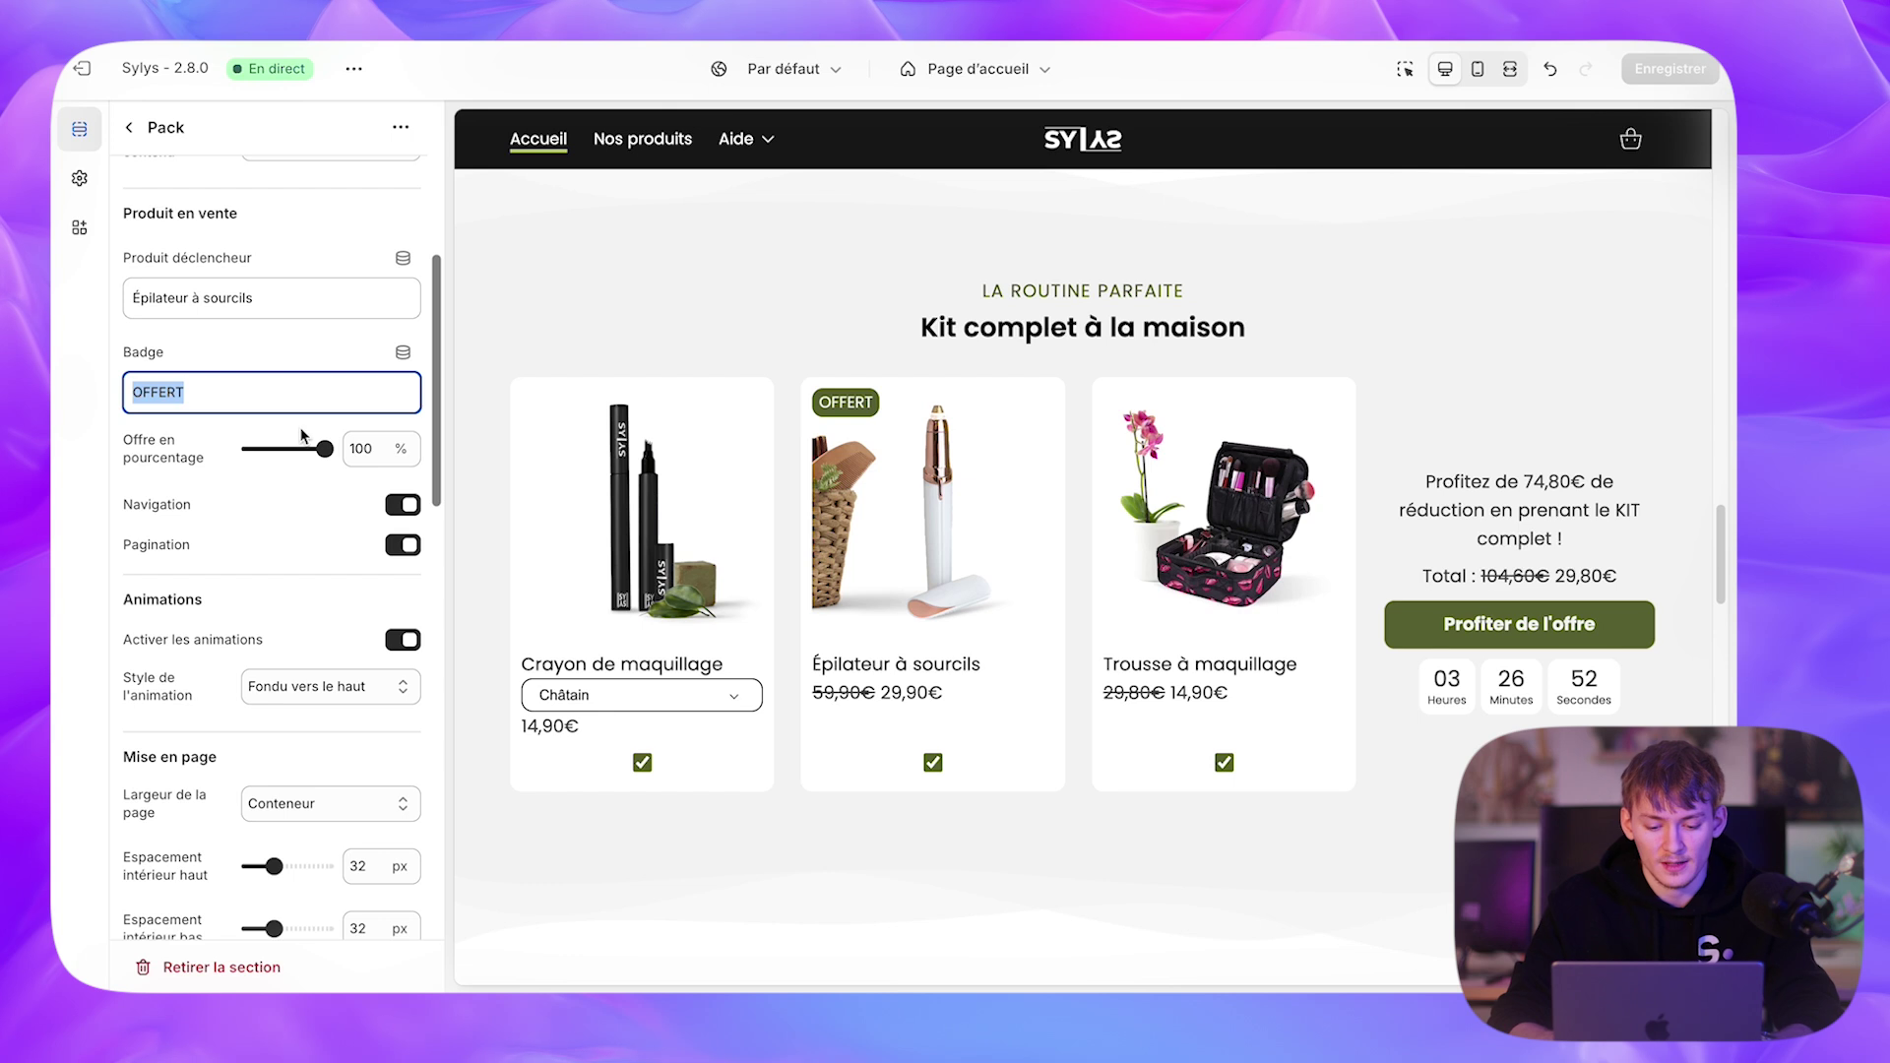
pyautogui.write('GR')
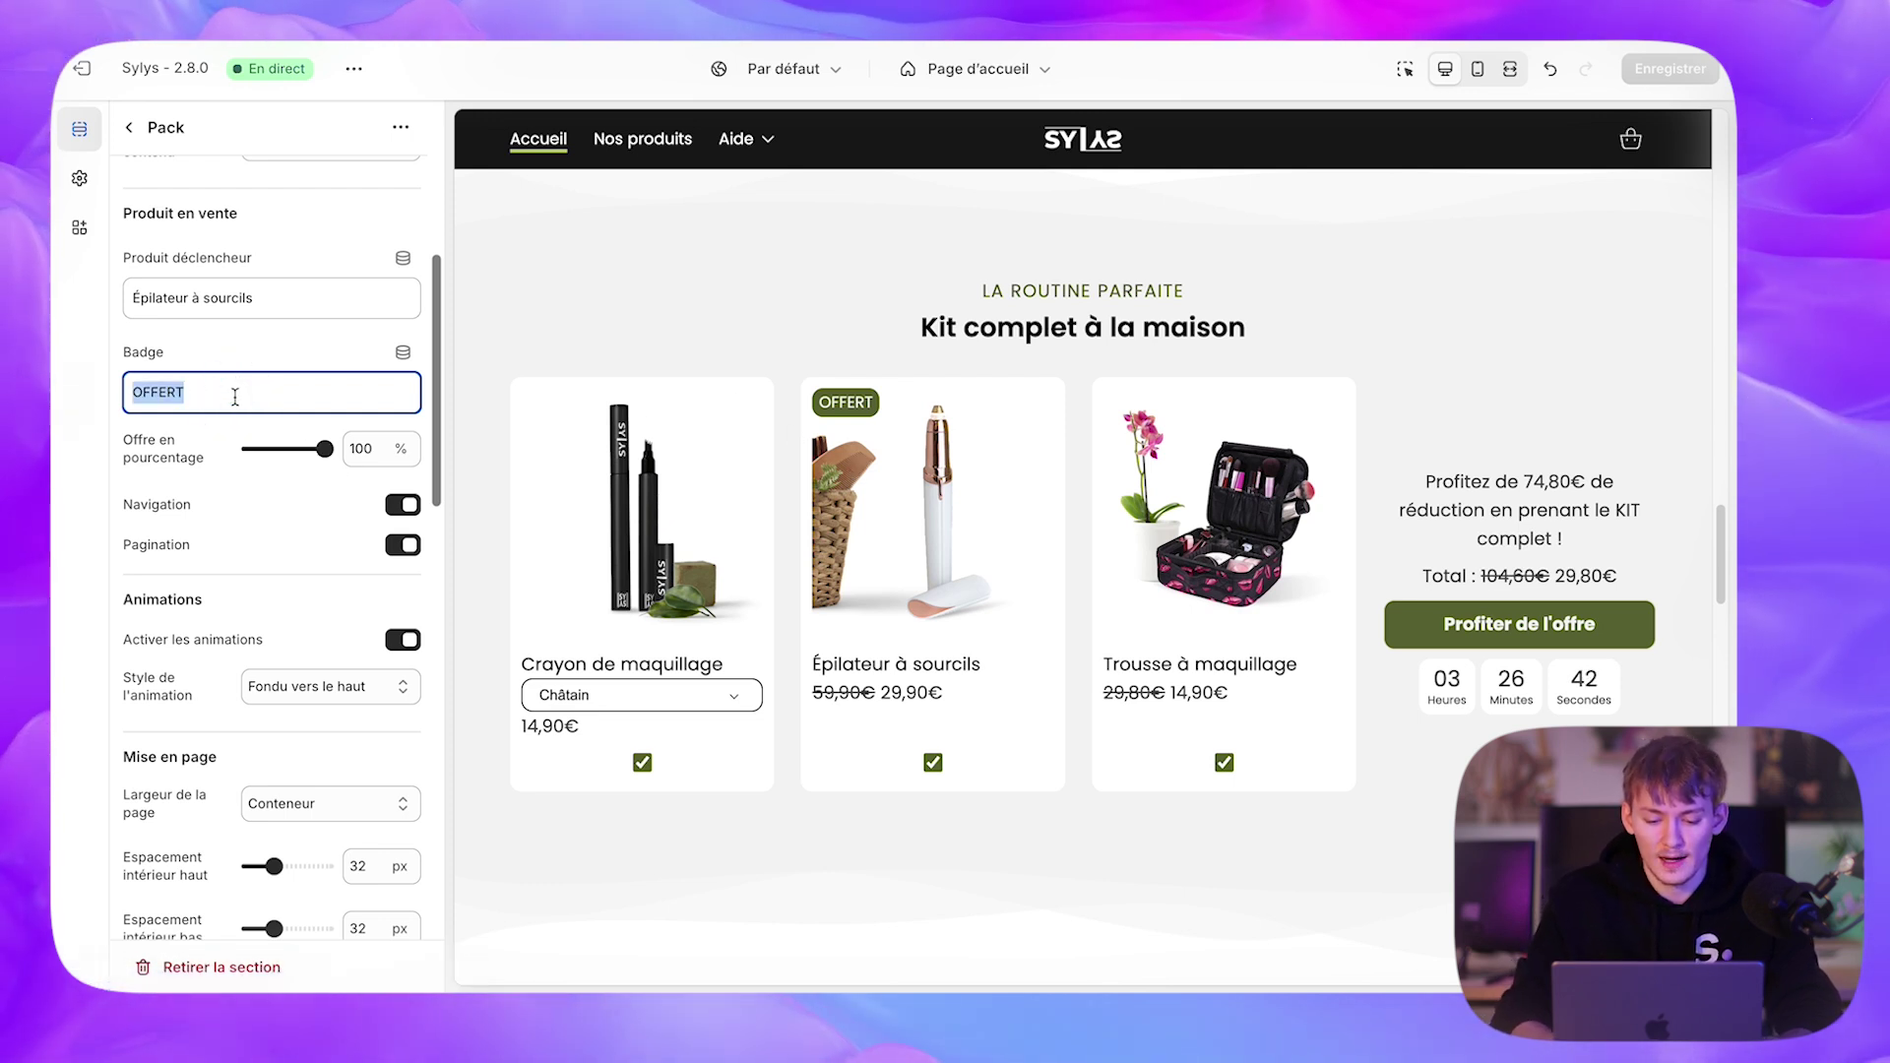
pyautogui.press('BackSpace')
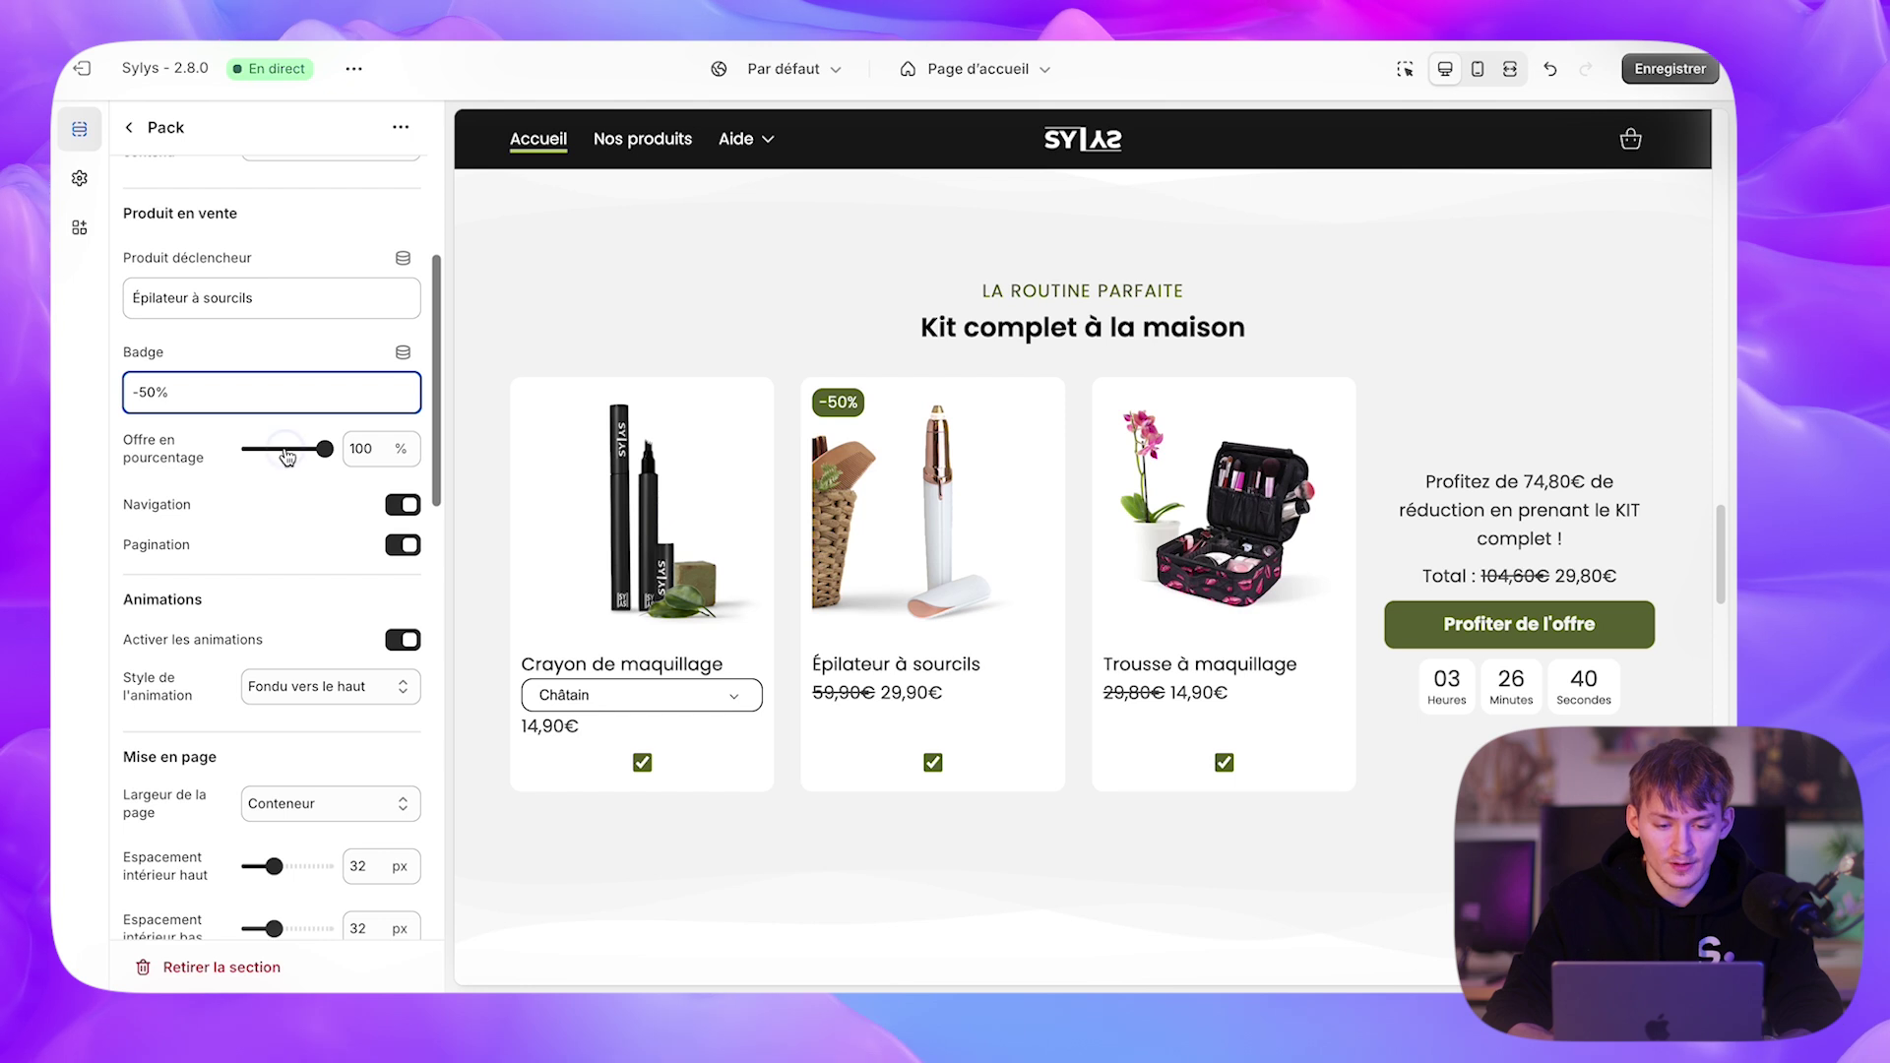
pyautogui.click(287, 450)
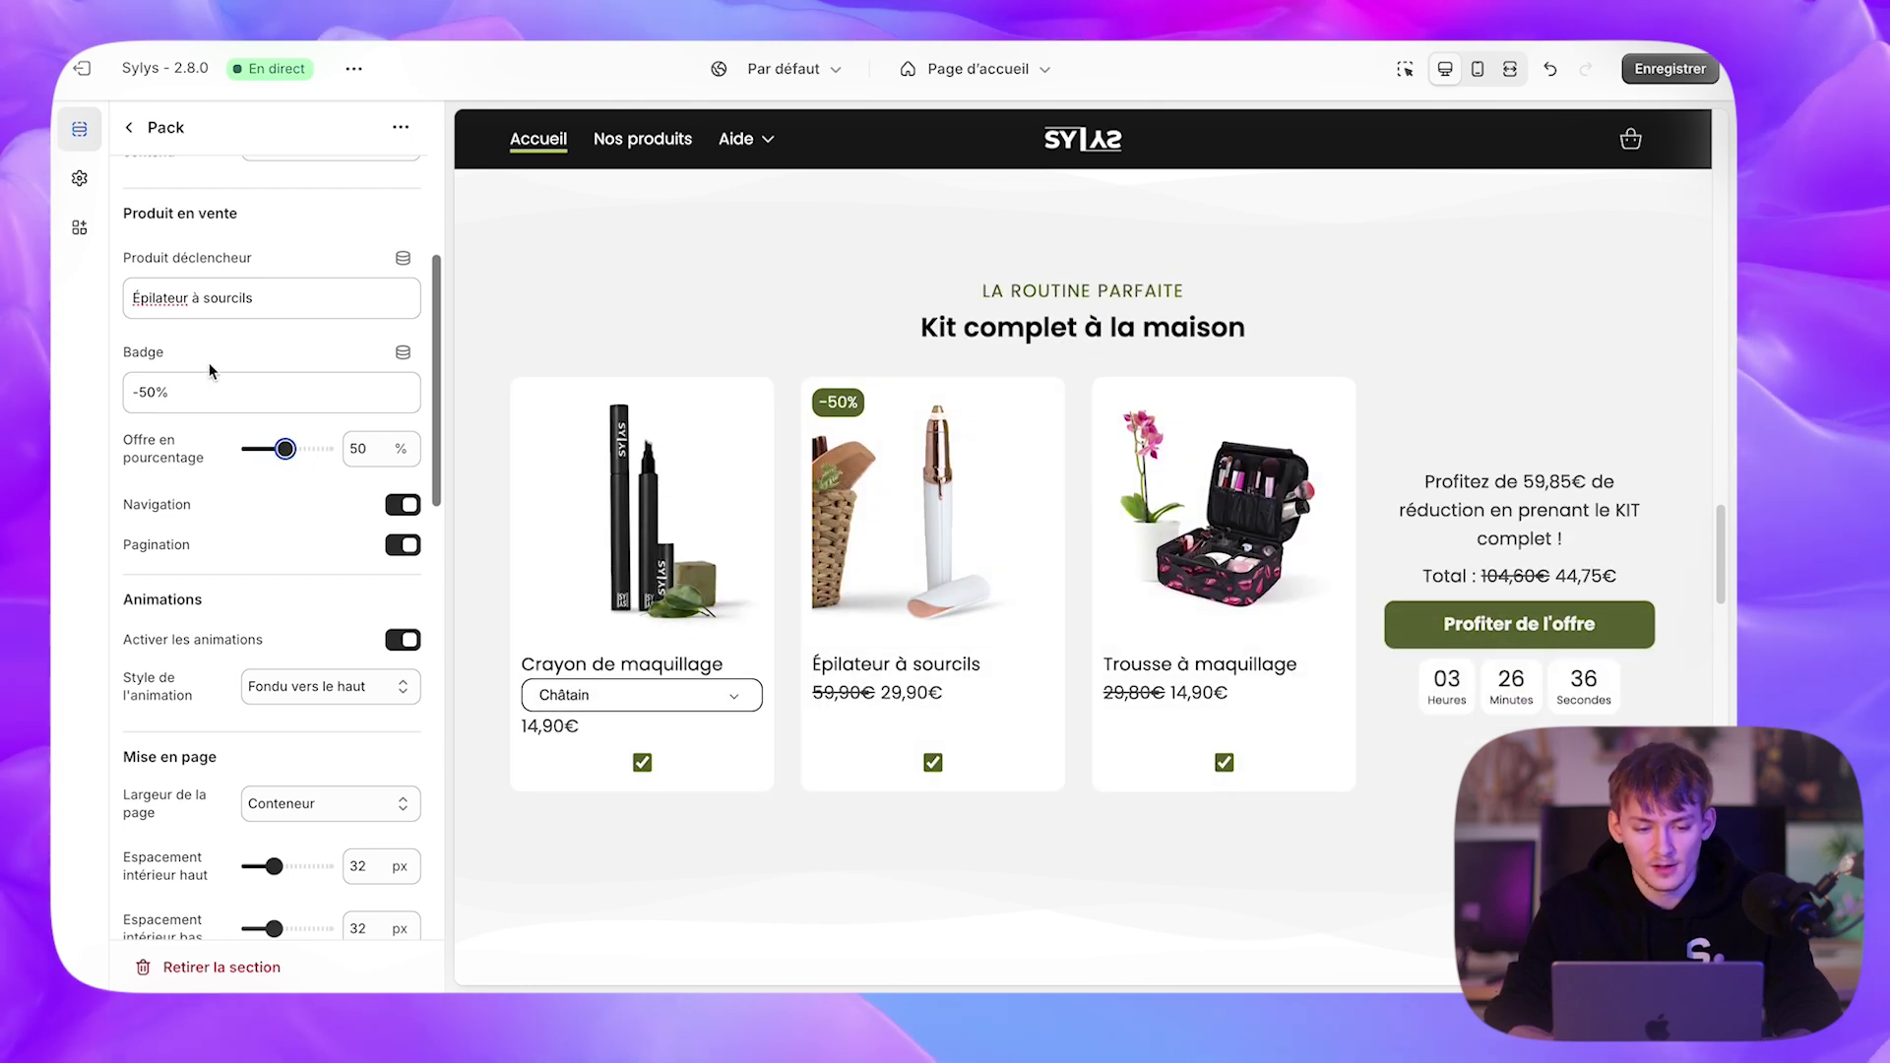
# - Restore the badge text to OFFERT and the offer percentage to 100%
pyautogui.click(221, 391)
pyautogui.write('OFFERT')
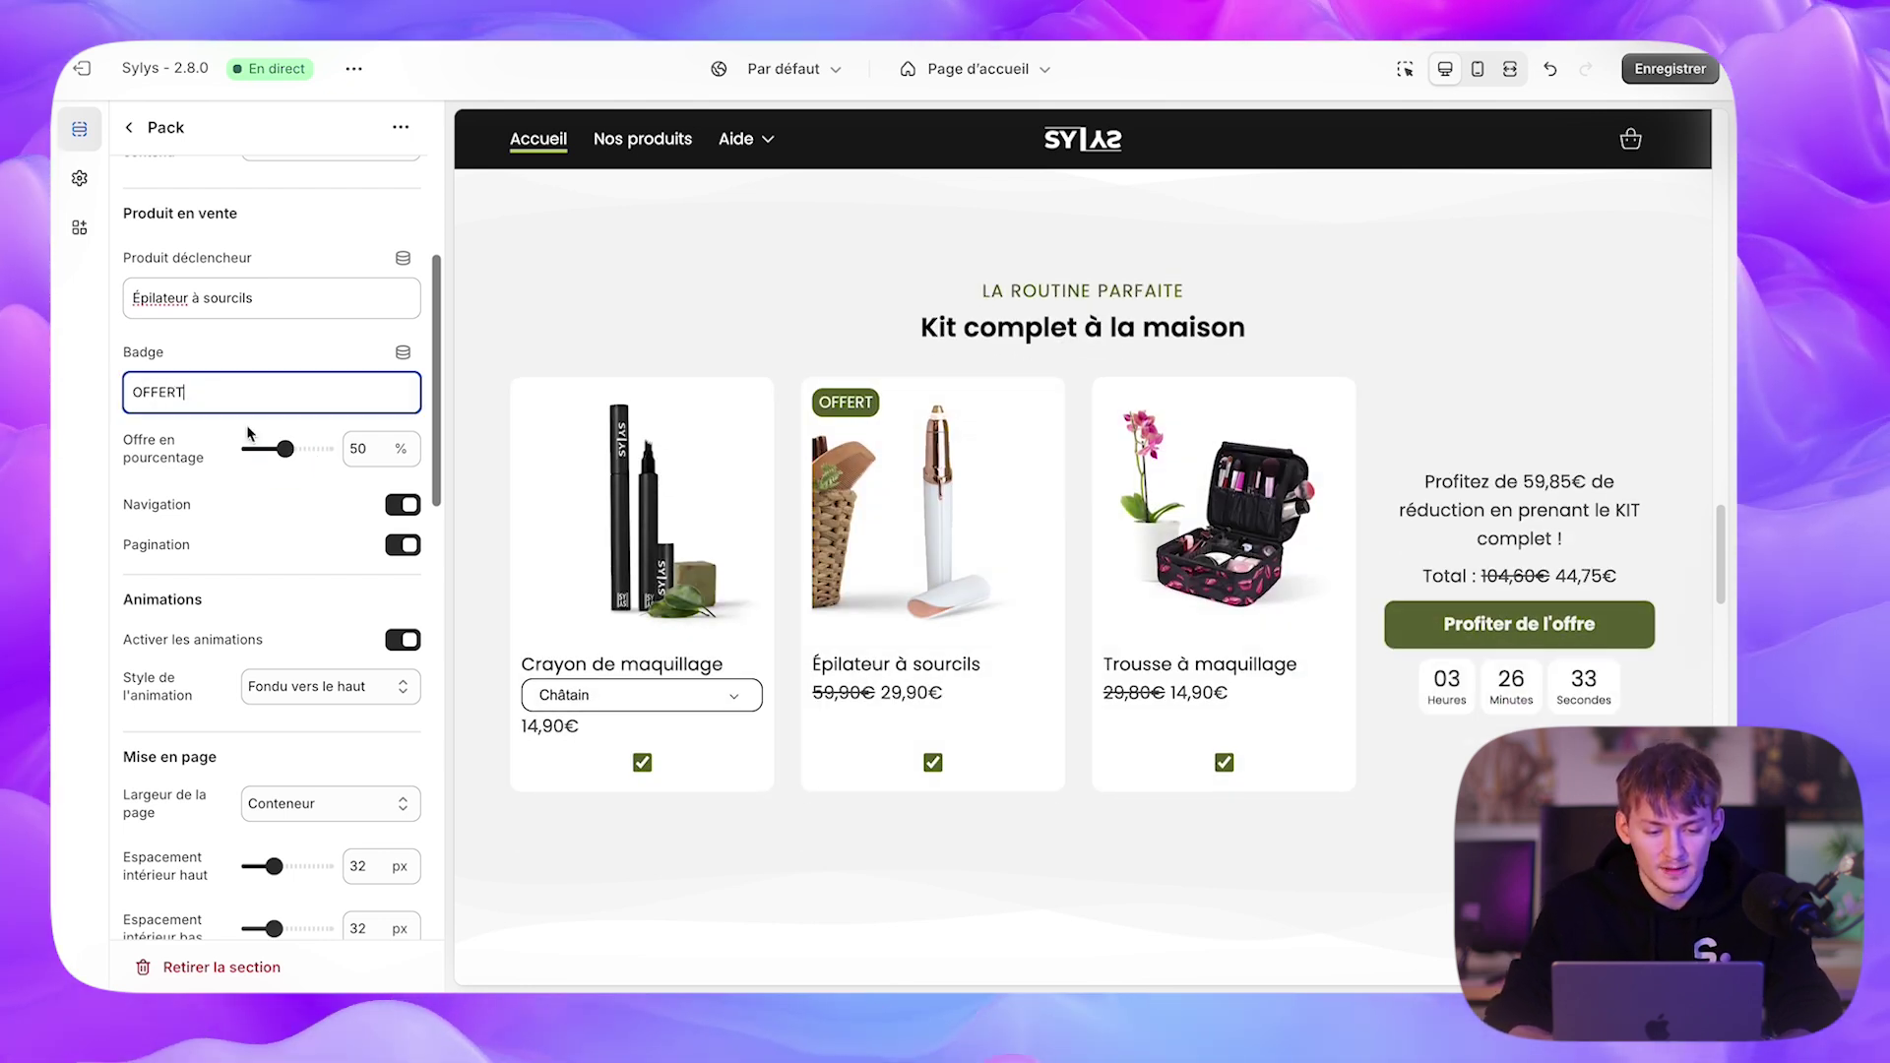
pyautogui.moveTo(285, 448); pyautogui.dragTo(465, 447)
# - Look through the rest of the Pack section's settings, including its animation and layout options
pyautogui.scroll(-2, 365, 573)
pyautogui.scroll(-5, 331, 607)
pyautogui.scroll(5, 331, 607)
pyautogui.scroll(-5, 331, 606)
pyautogui.scroll(-3, 331, 607)
pyautogui.scroll(10, 331, 606)
# - Try deselecting Crayon de maquillage and Épilateur à sourcils in the kit preview, and reselect both products
pyautogui.scroll(-2, 658, 624)
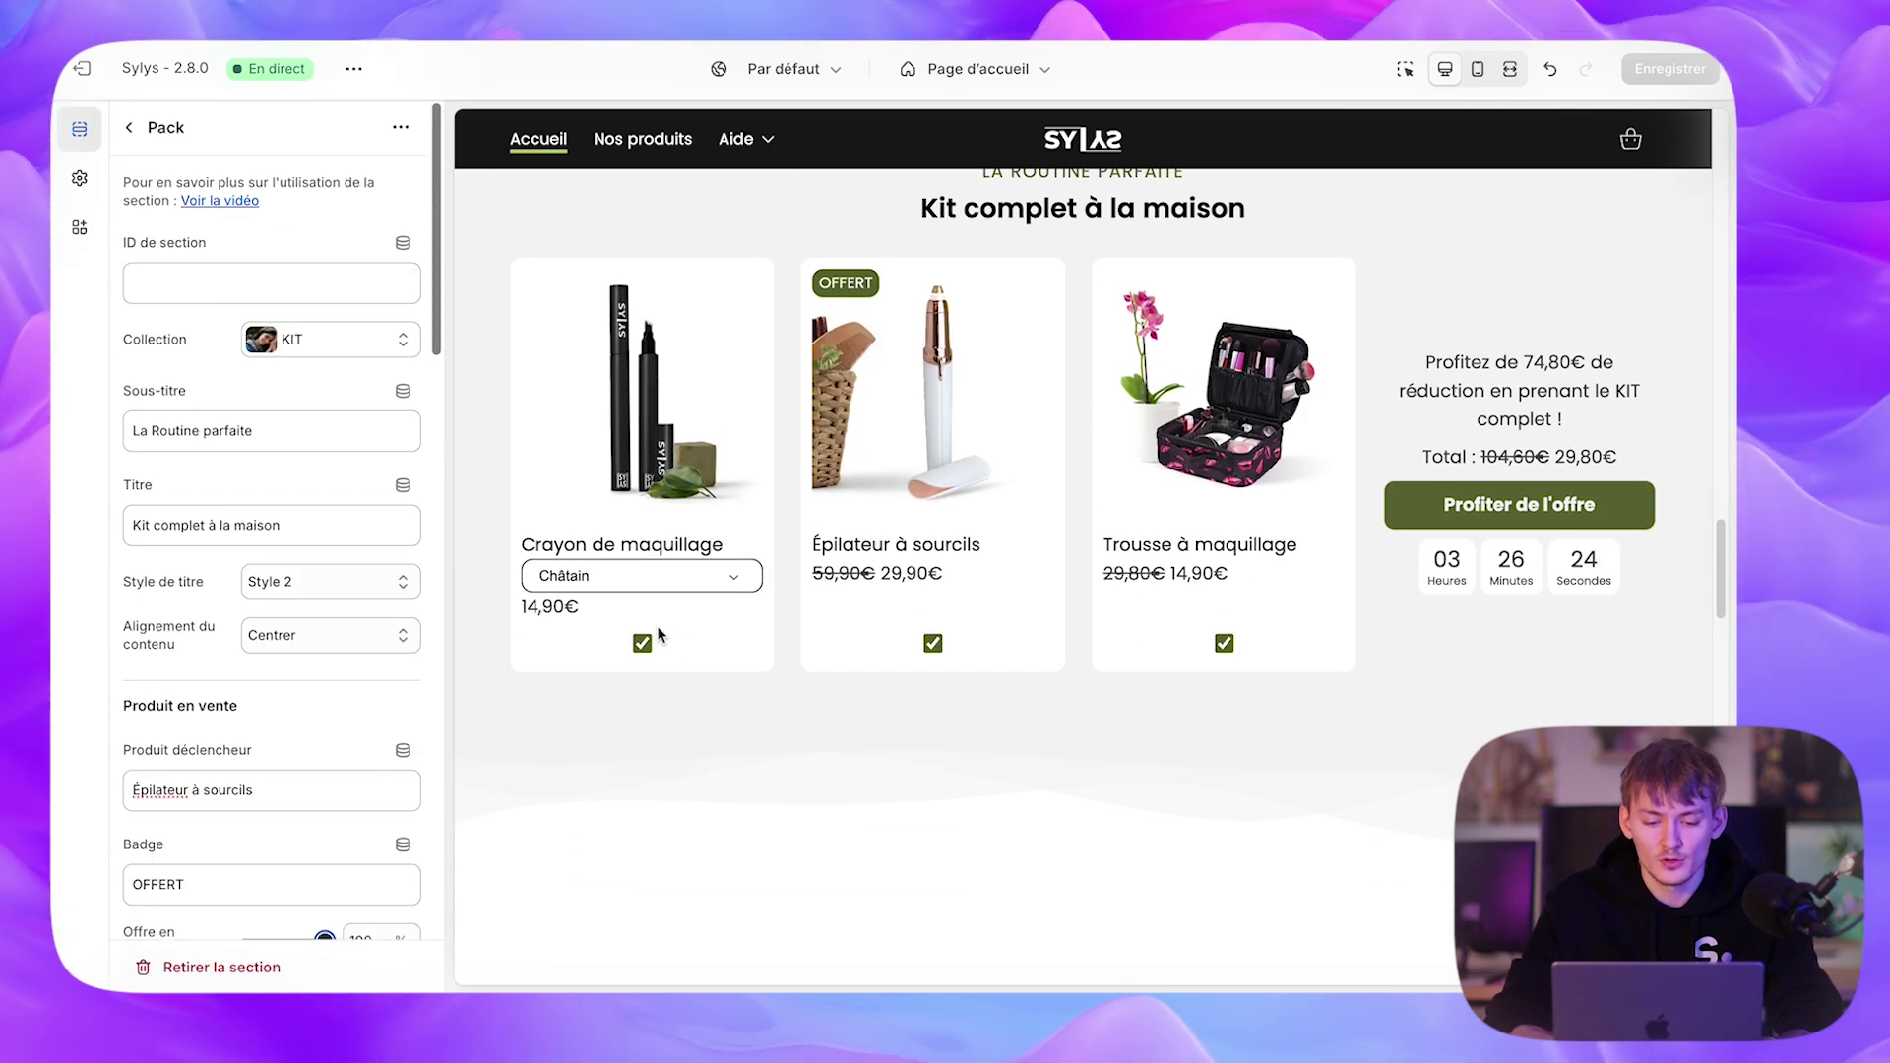
pyautogui.click(642, 643)
pyautogui.click(932, 643)
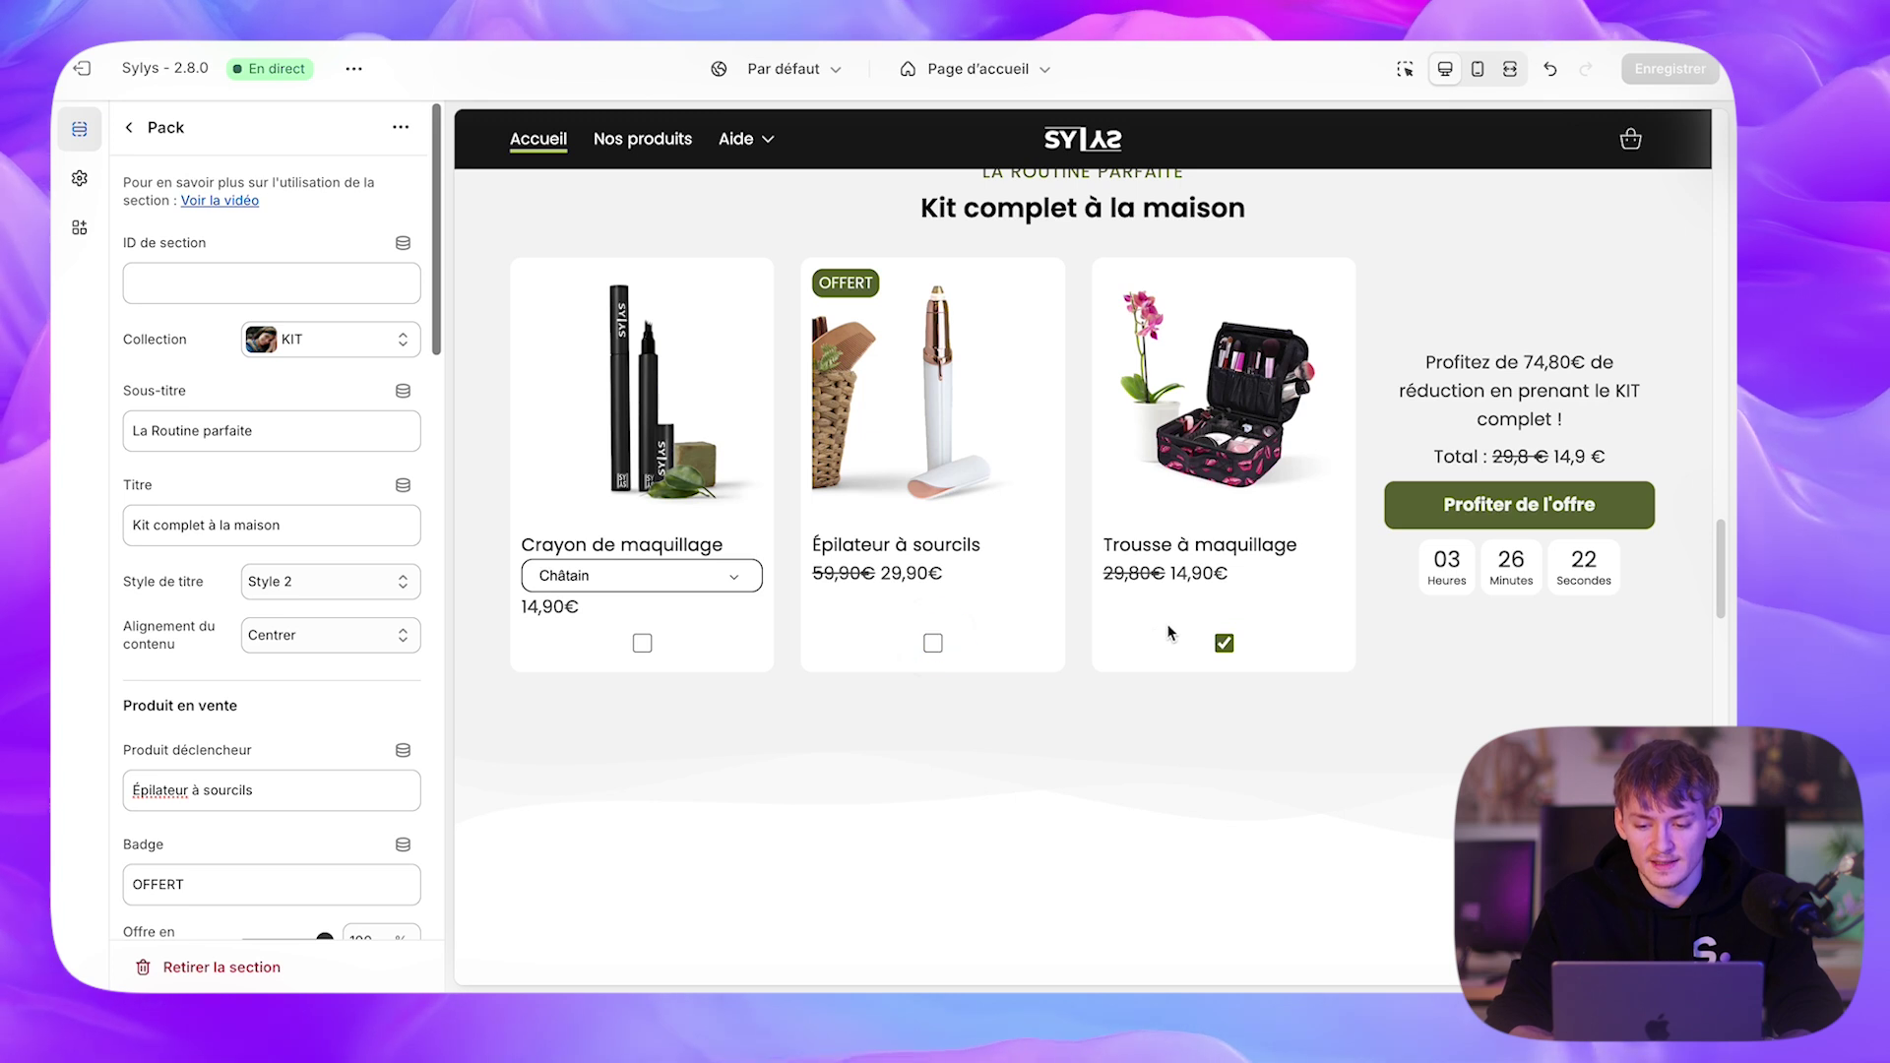
pyautogui.click(932, 643)
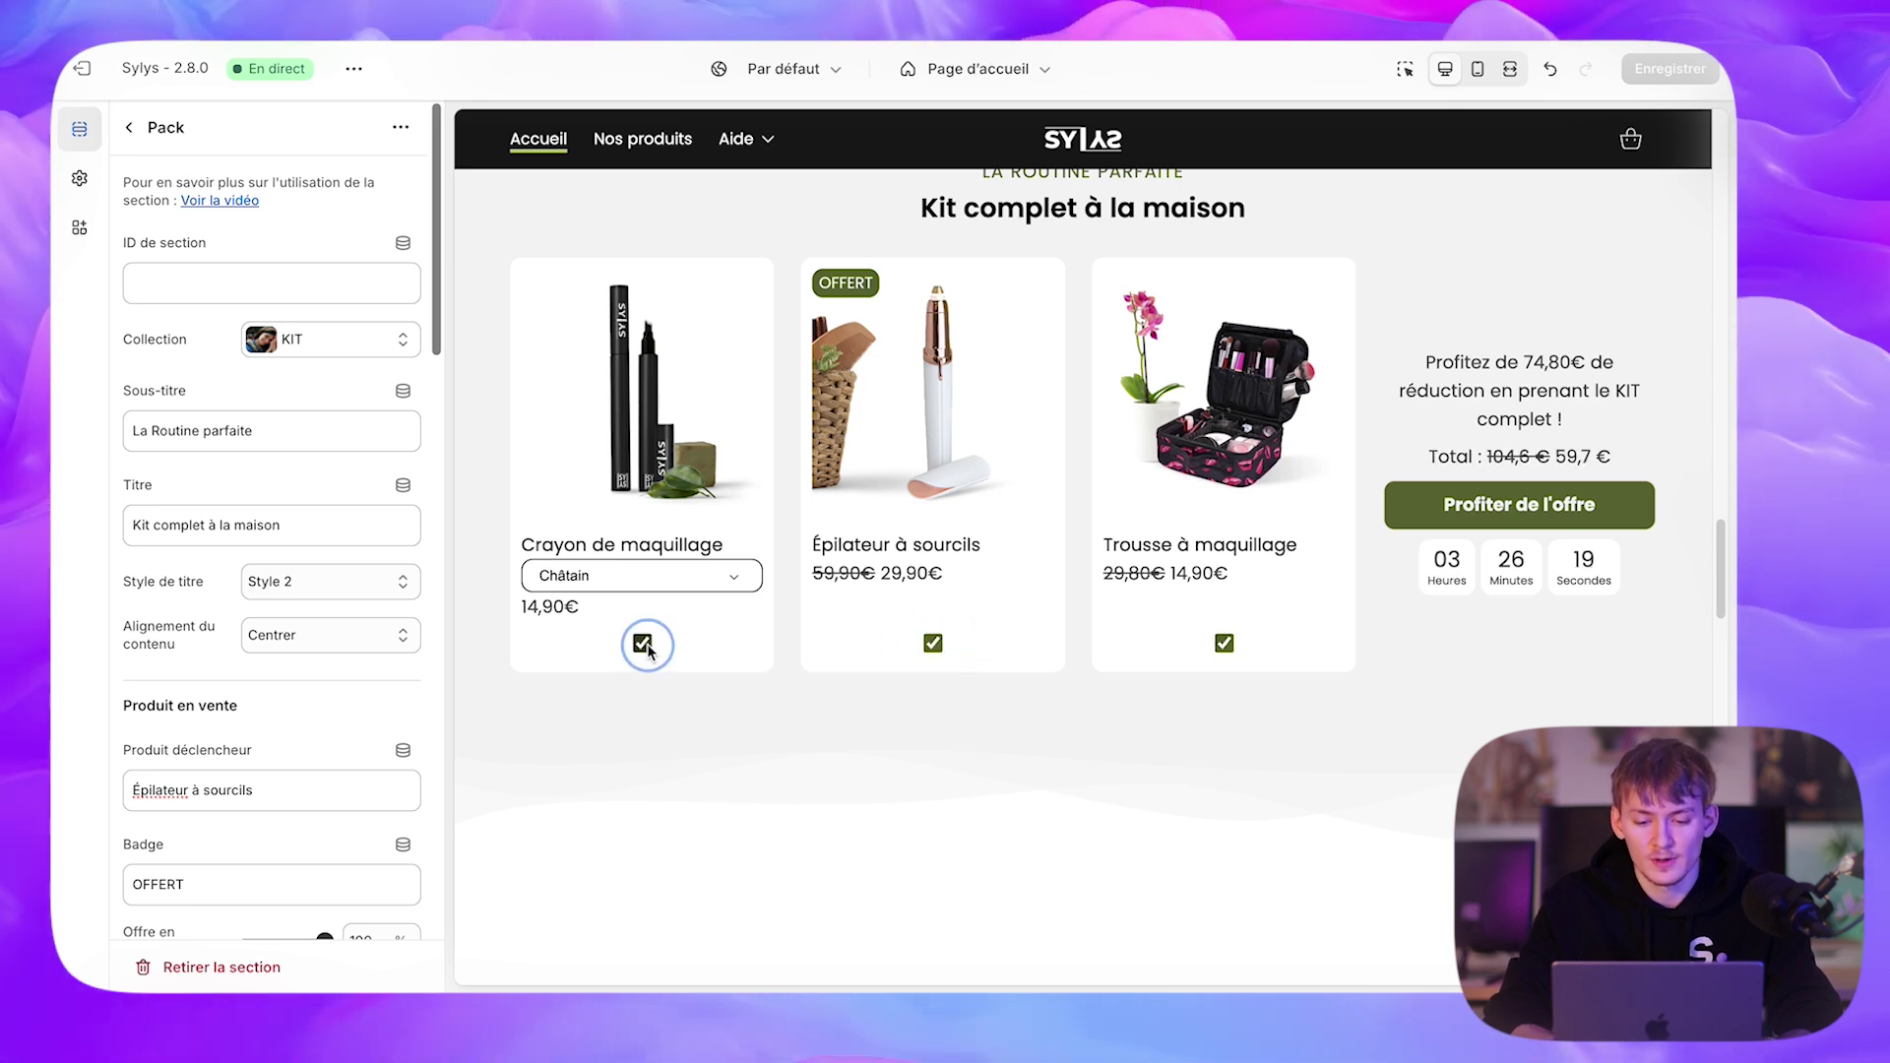
pyautogui.scroll(2, 647, 650)
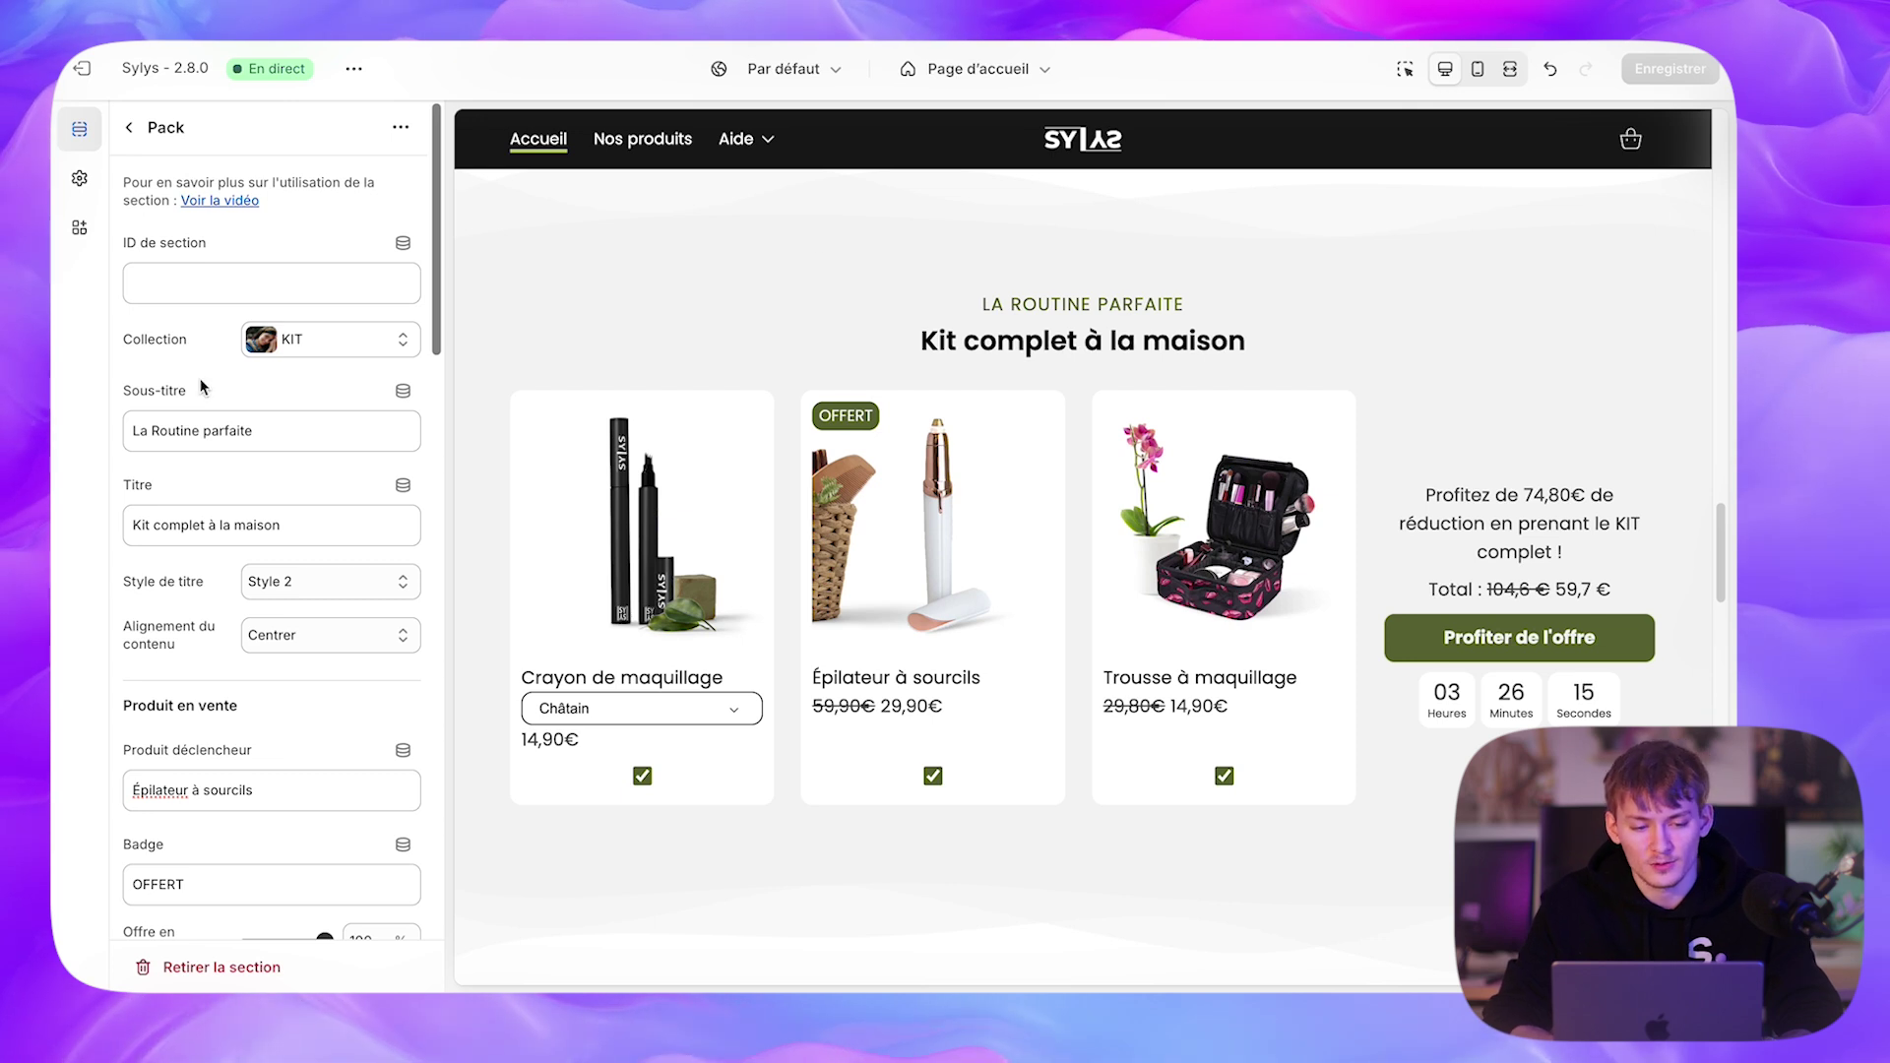
# - Open the Pack section's Texte block and compare its savings message with the preview
pyautogui.click(129, 127)
pyautogui.scroll(-3, 226, 847)
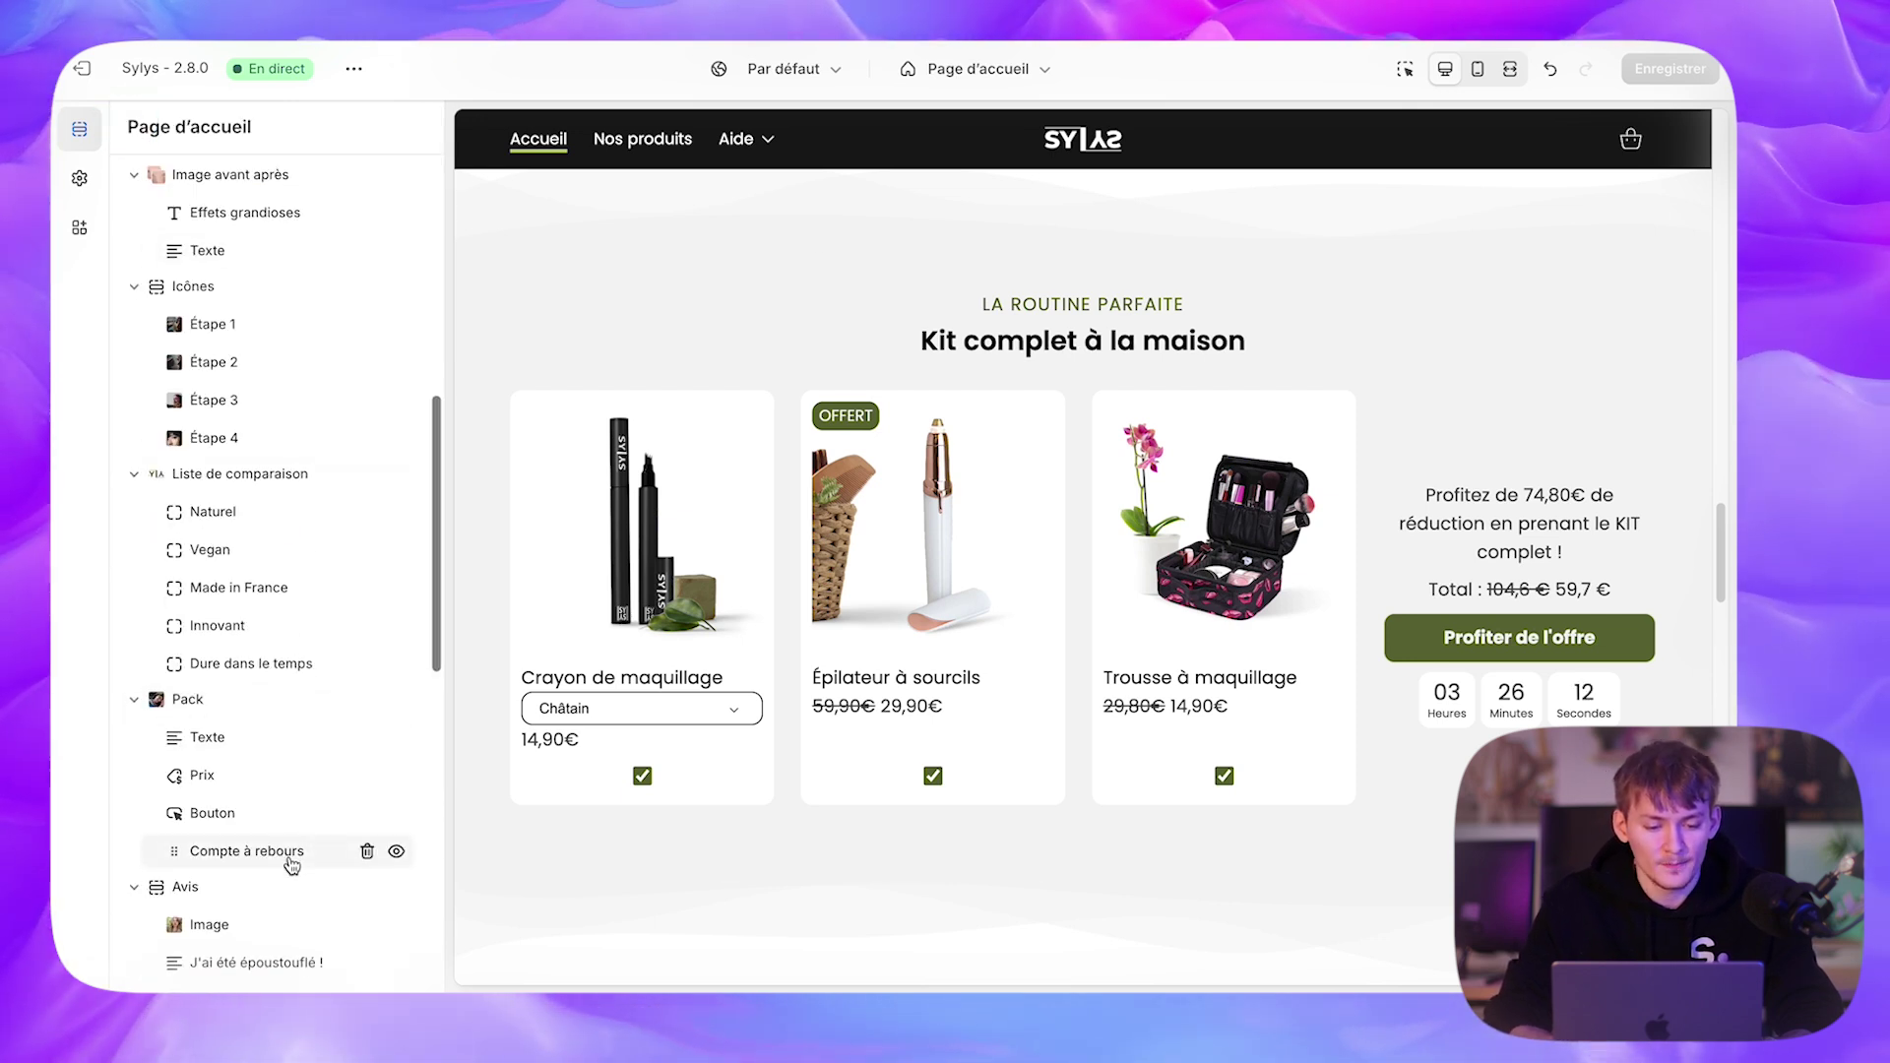
pyautogui.moveTo(229, 612)
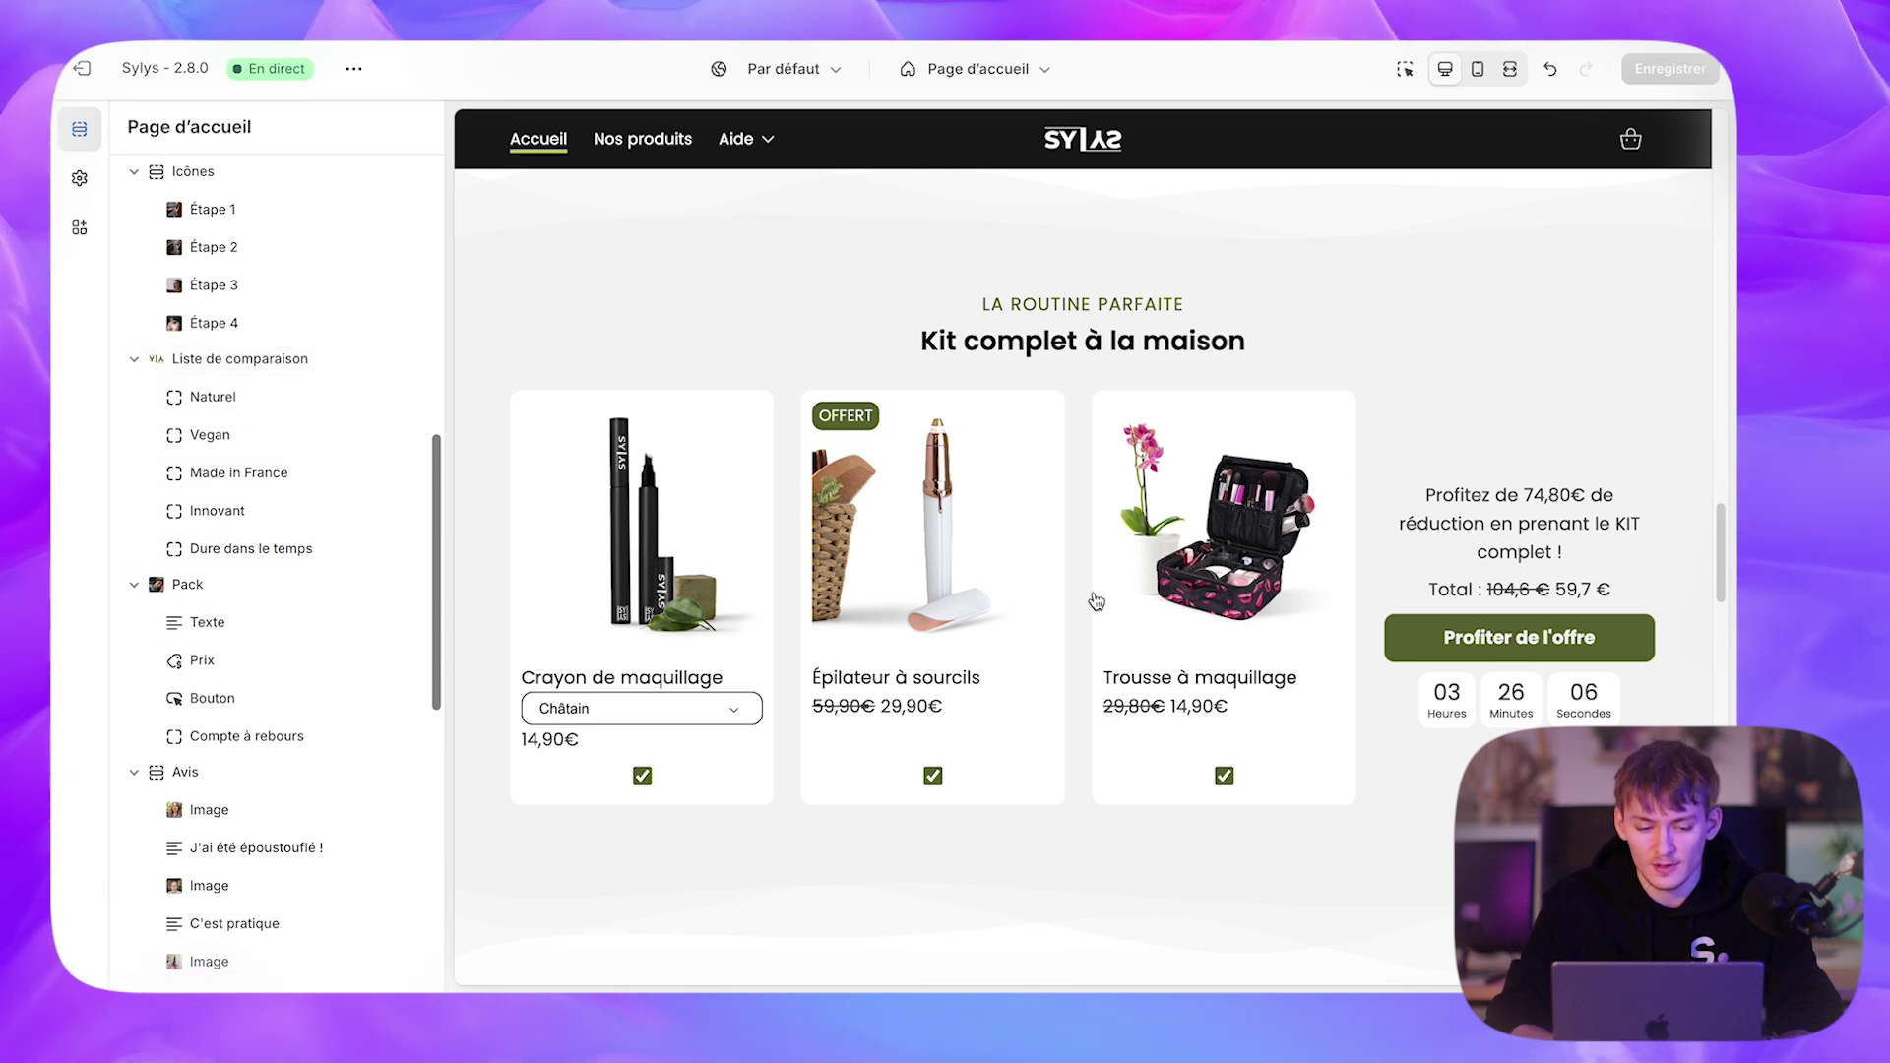
pyautogui.click(246, 635)
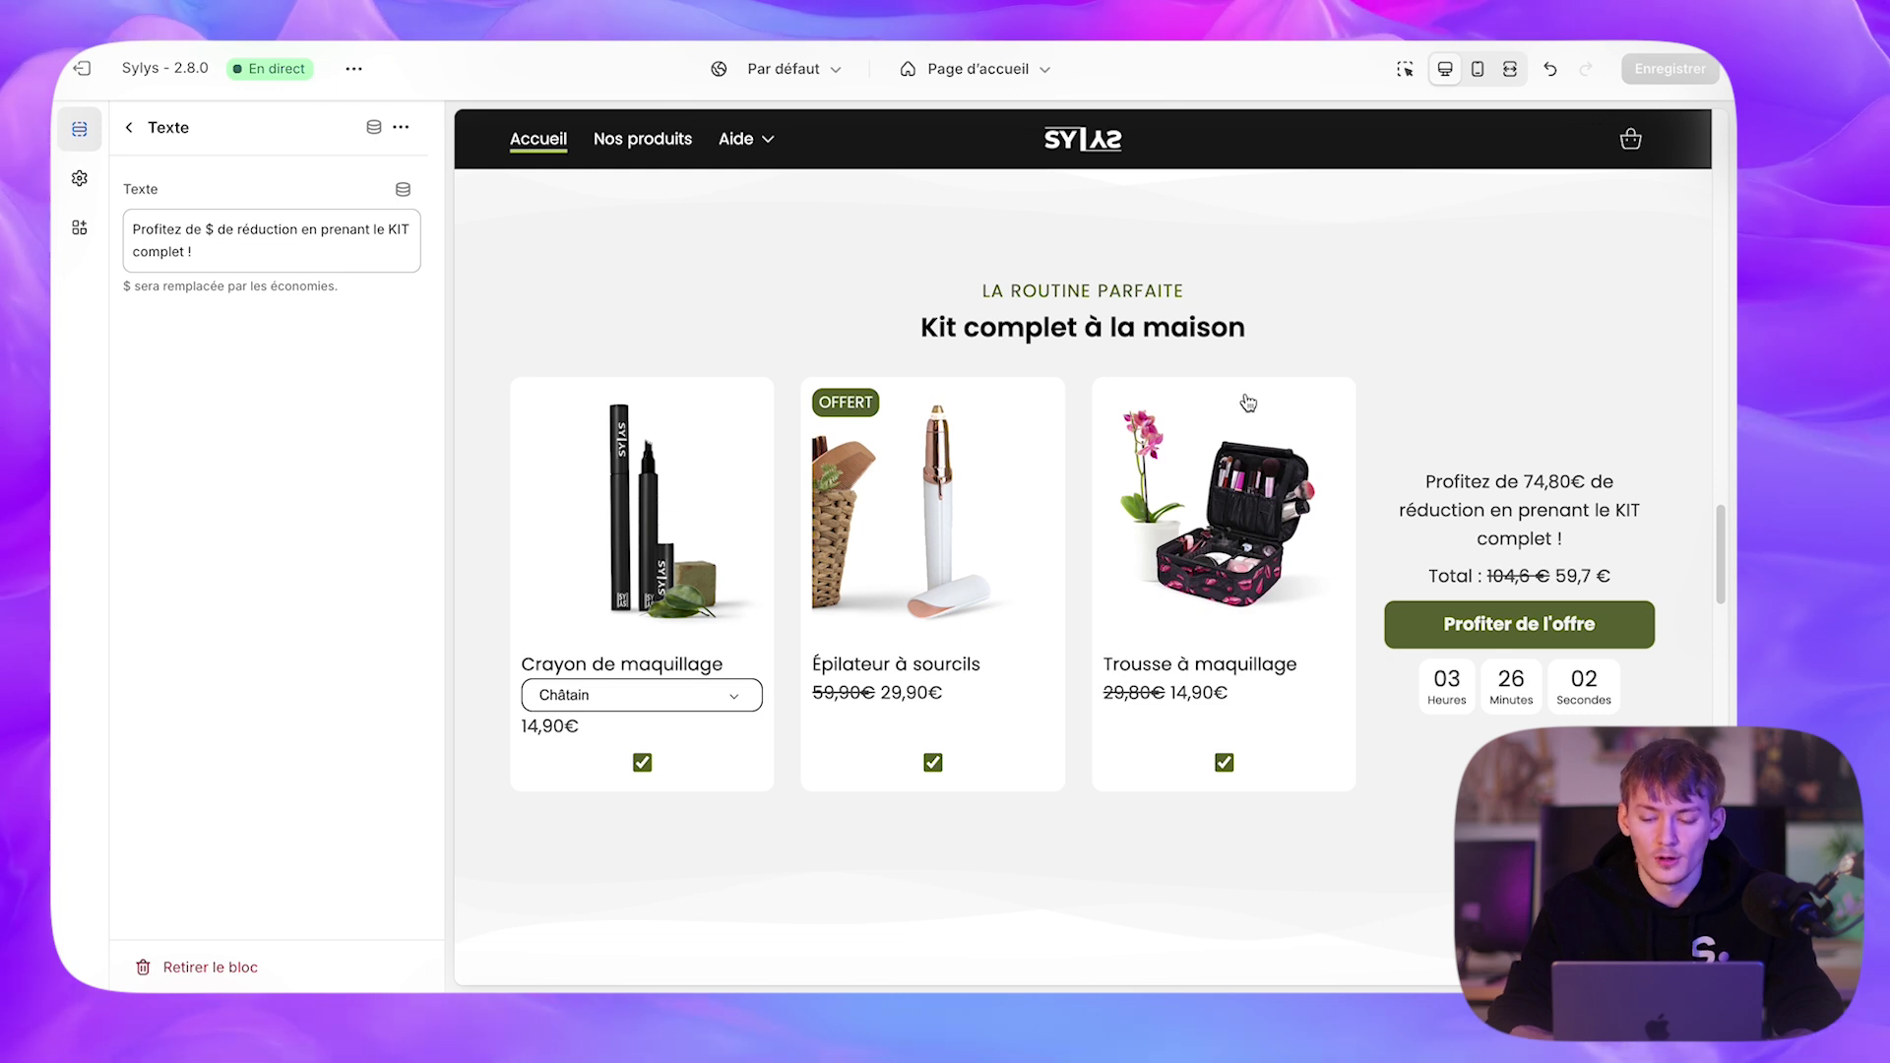
pyautogui.moveTo(1448, 483); pyautogui.dragTo(1552, 540)
# - Review the settings of the Pack section's Prix and Bouton blocks
pyautogui.click(254, 666)
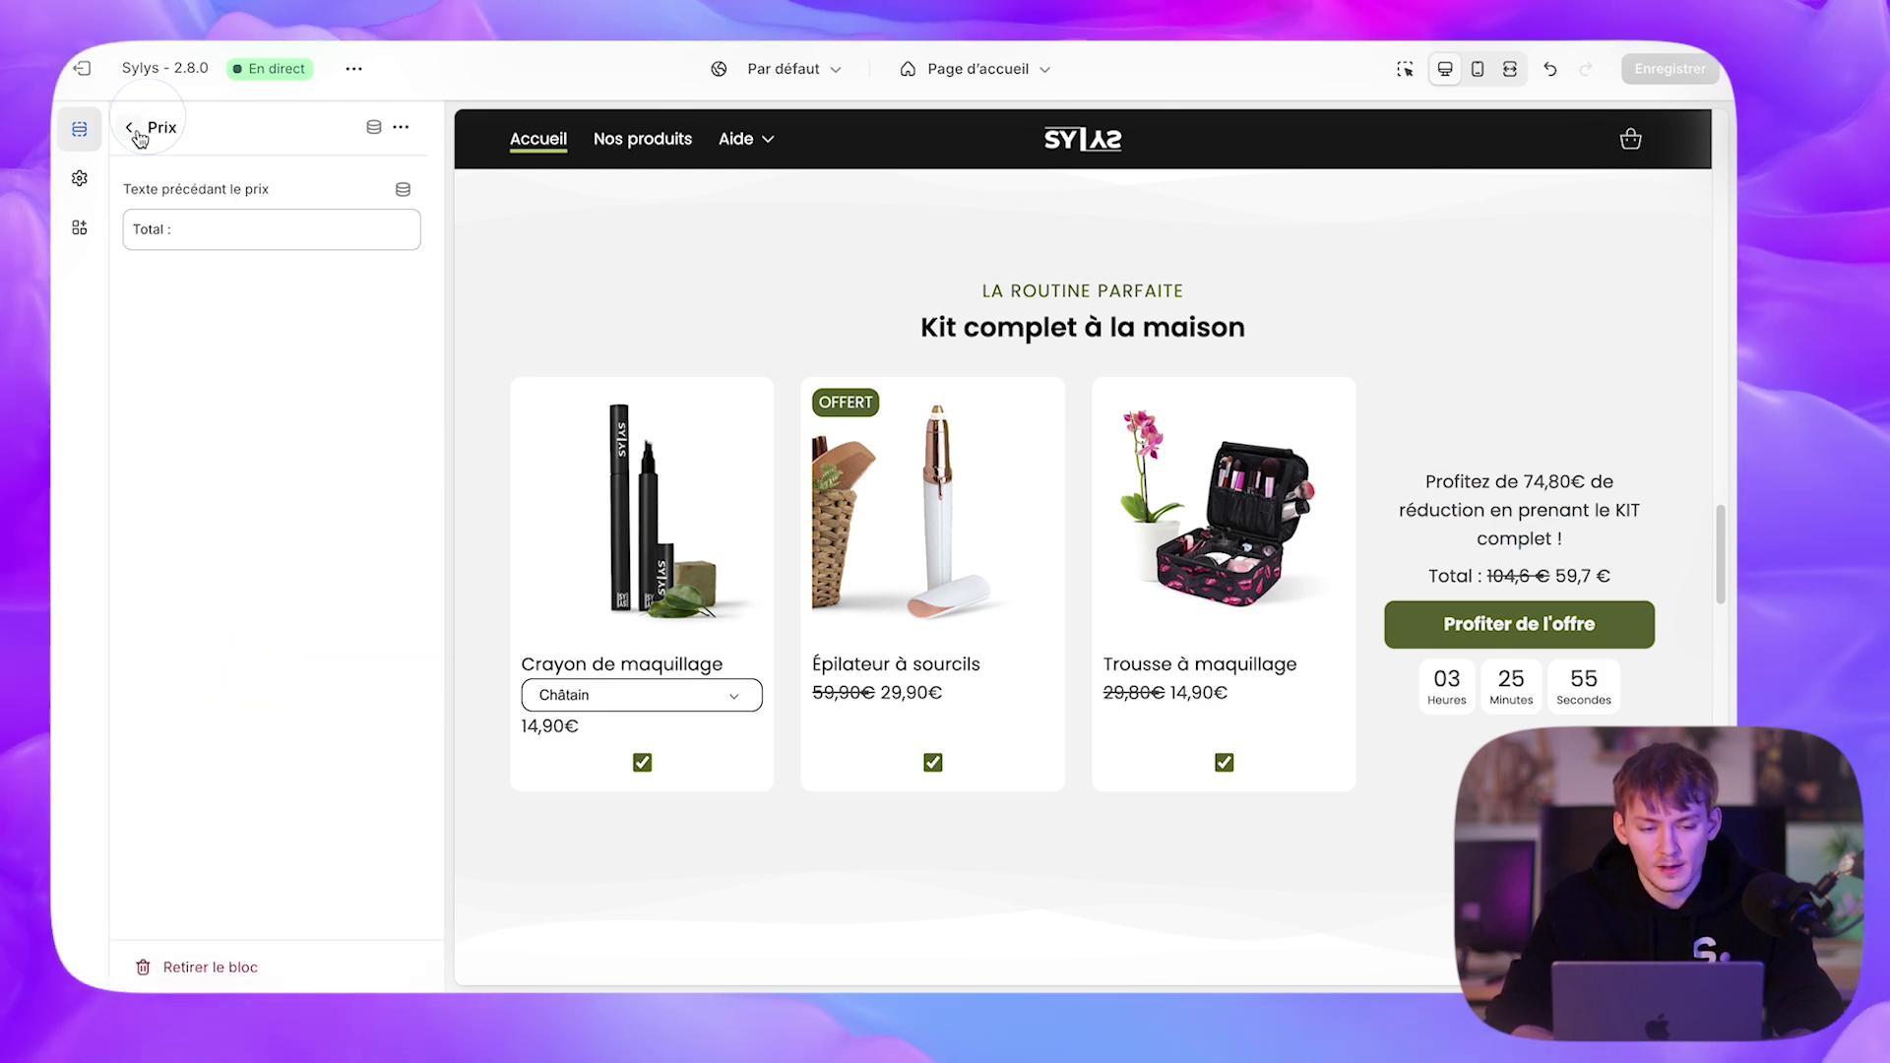
pyautogui.click(138, 134)
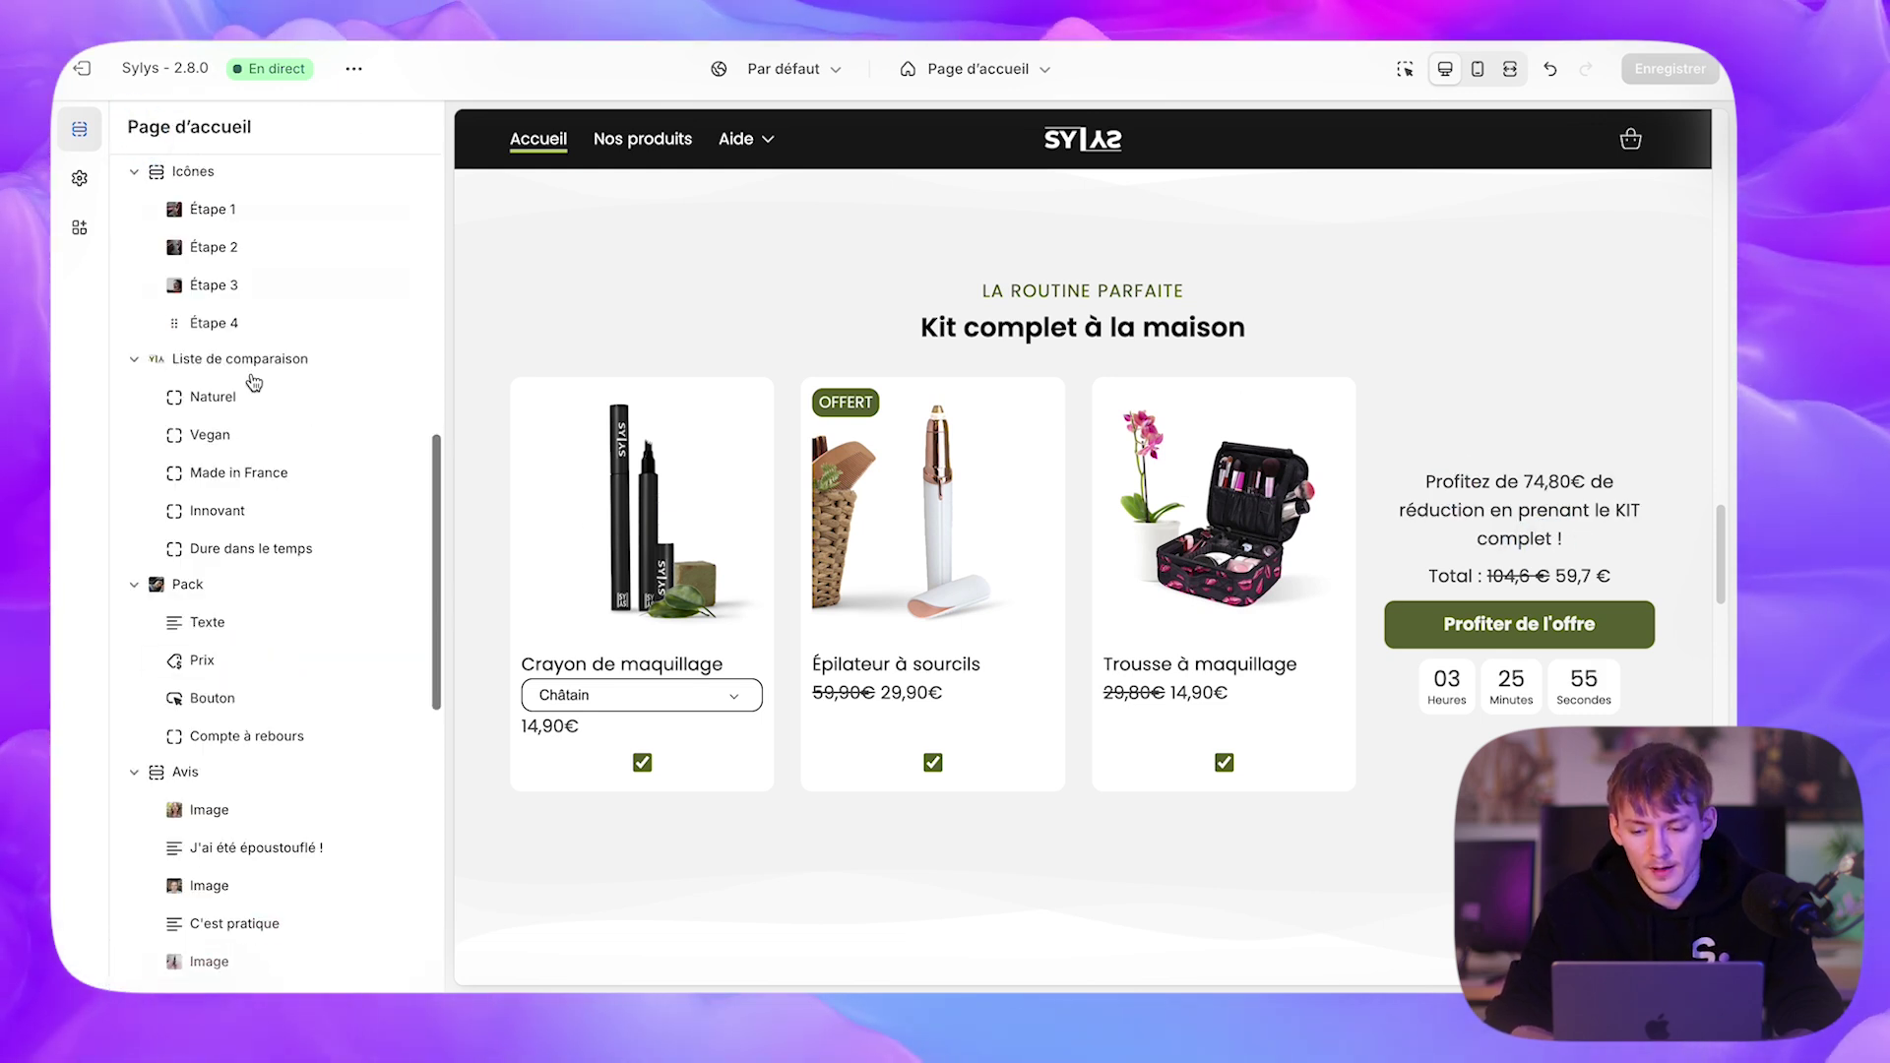
pyautogui.click(241, 701)
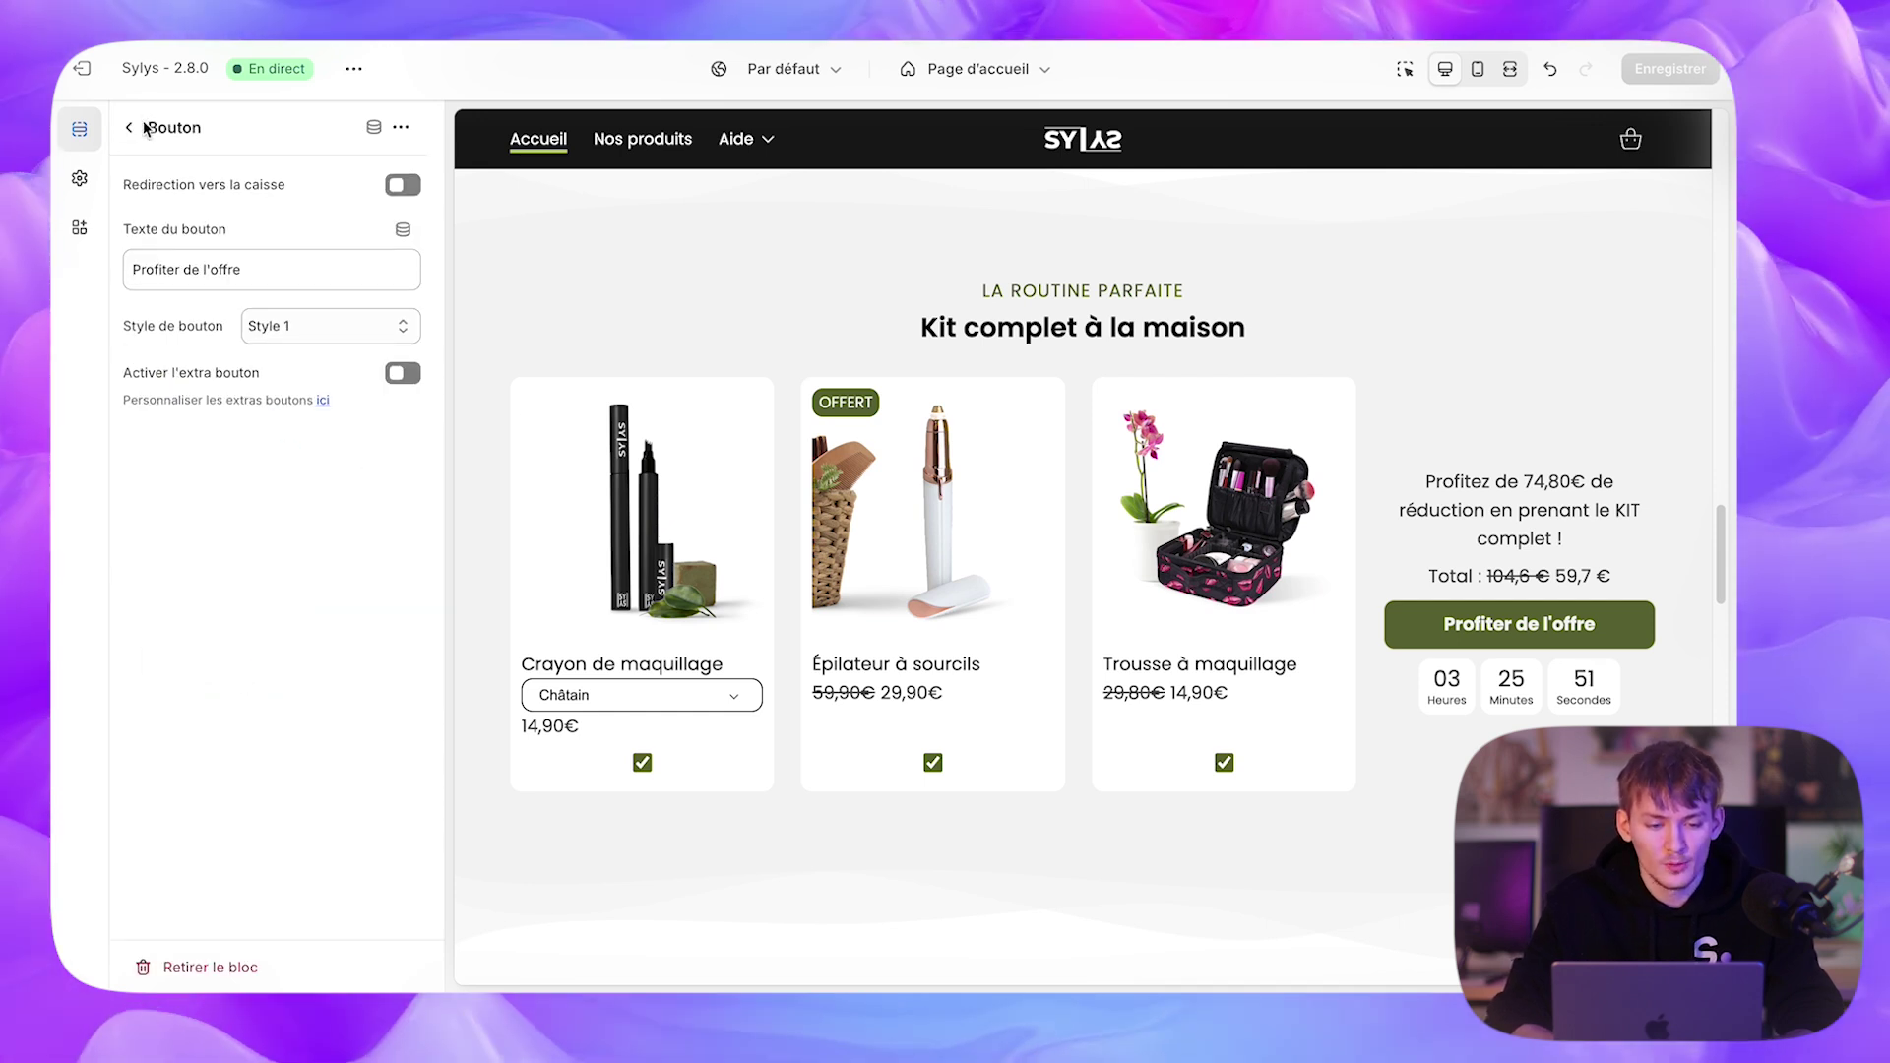
pyautogui.click(138, 127)
# - Try the Minimaliste style on the Pack section's Compte à rebours block and switch it back to Complet
pyautogui.click(241, 738)
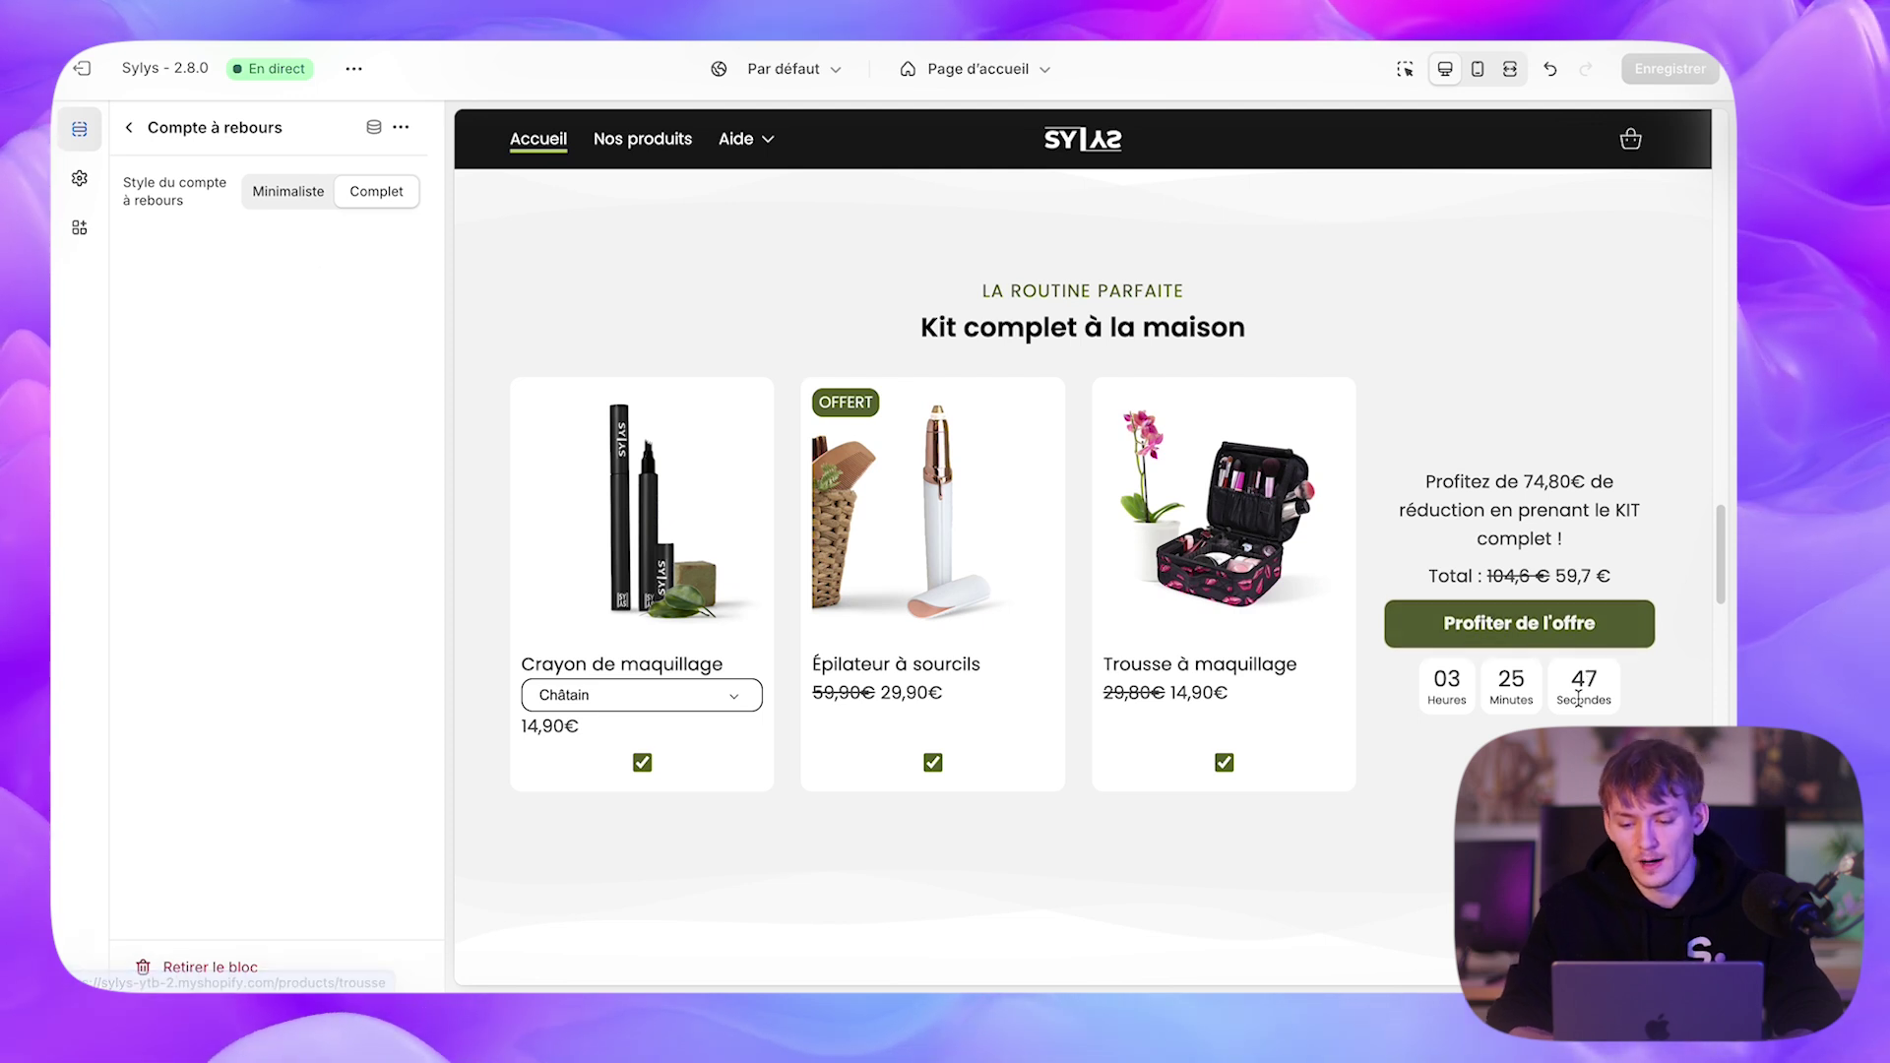
pyautogui.click(307, 205)
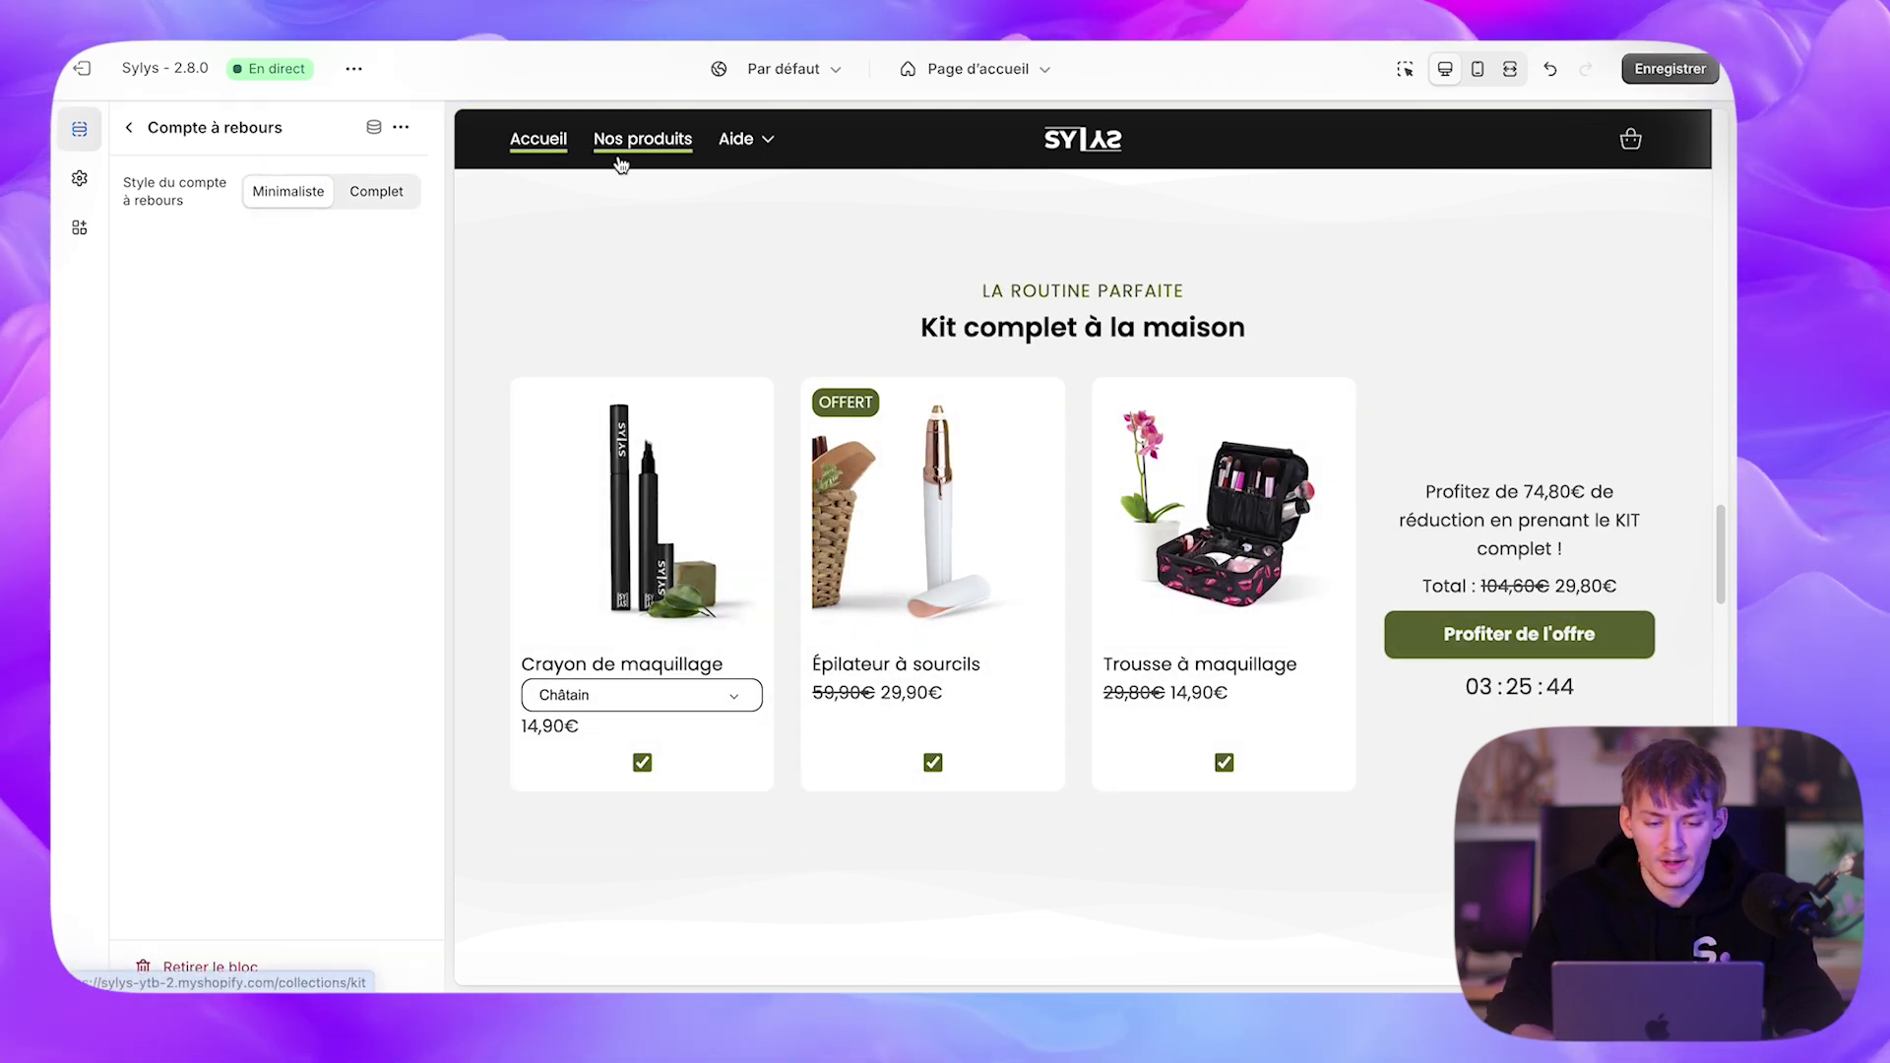
pyautogui.click(361, 193)
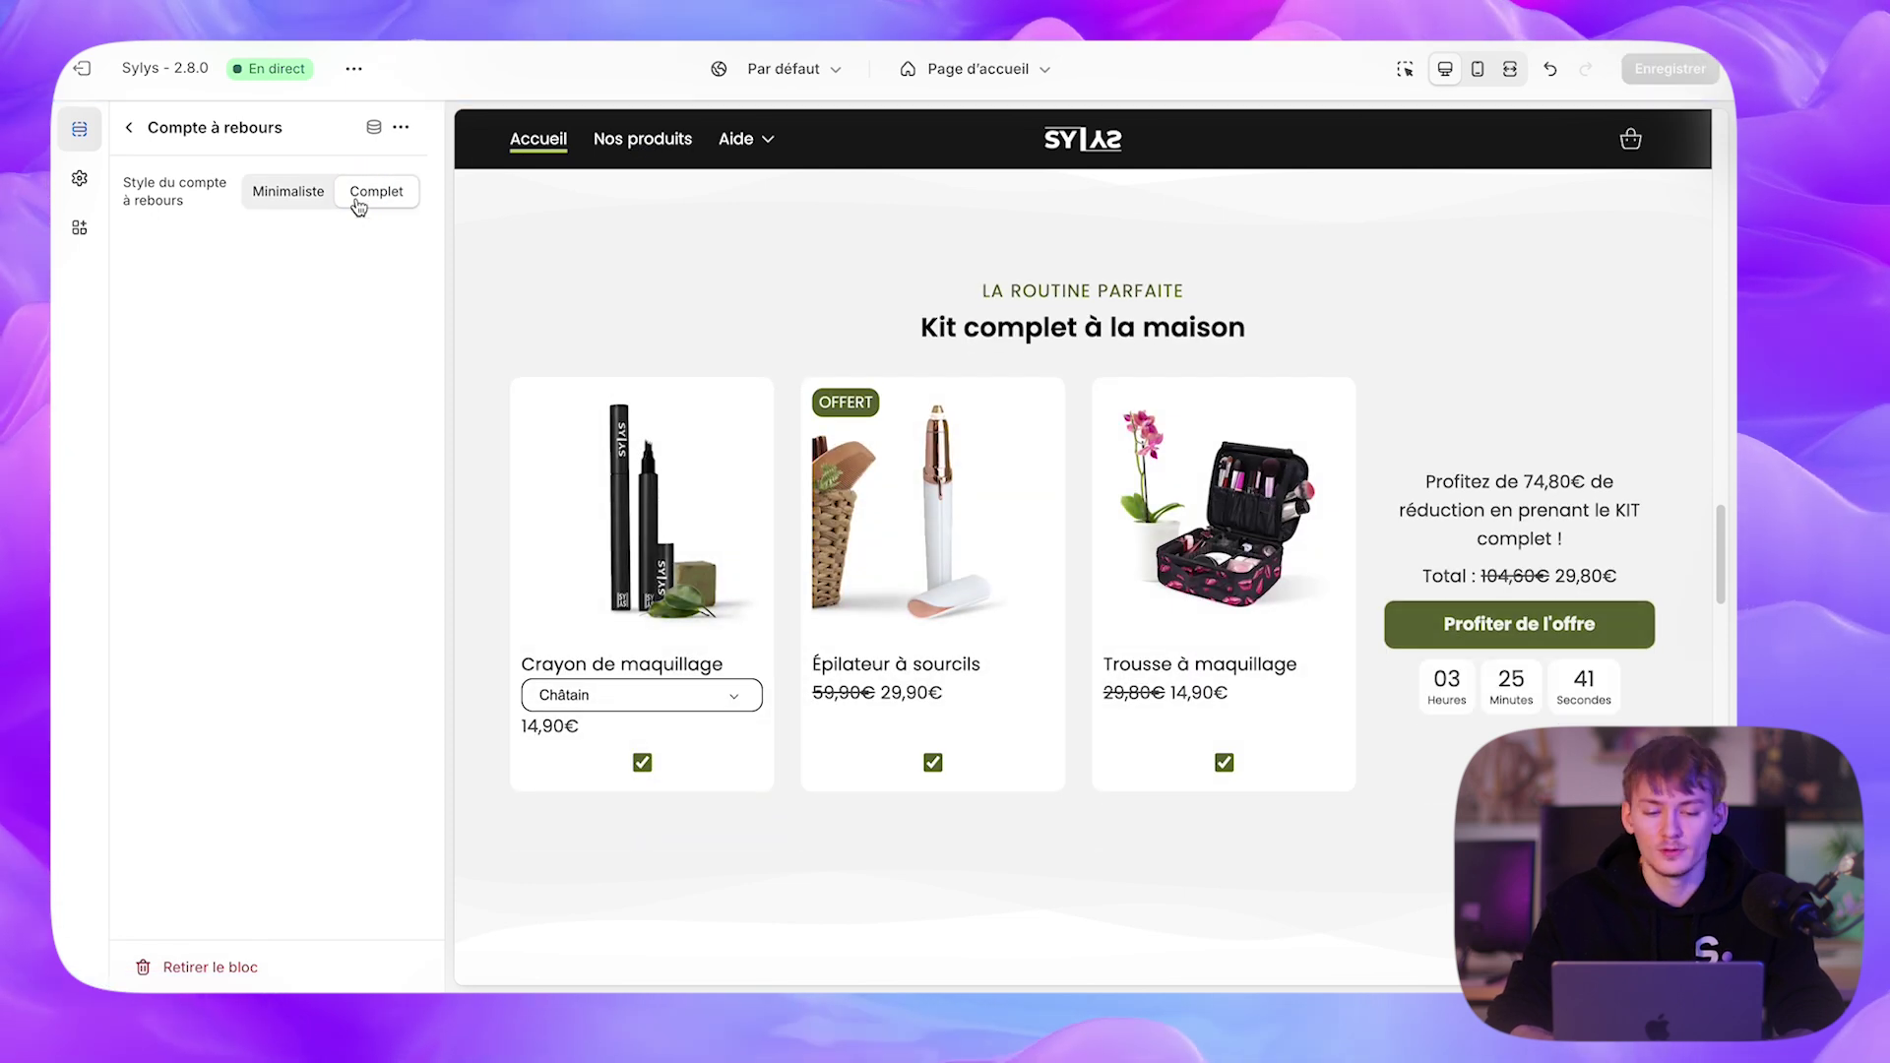
pyautogui.click(128, 133)
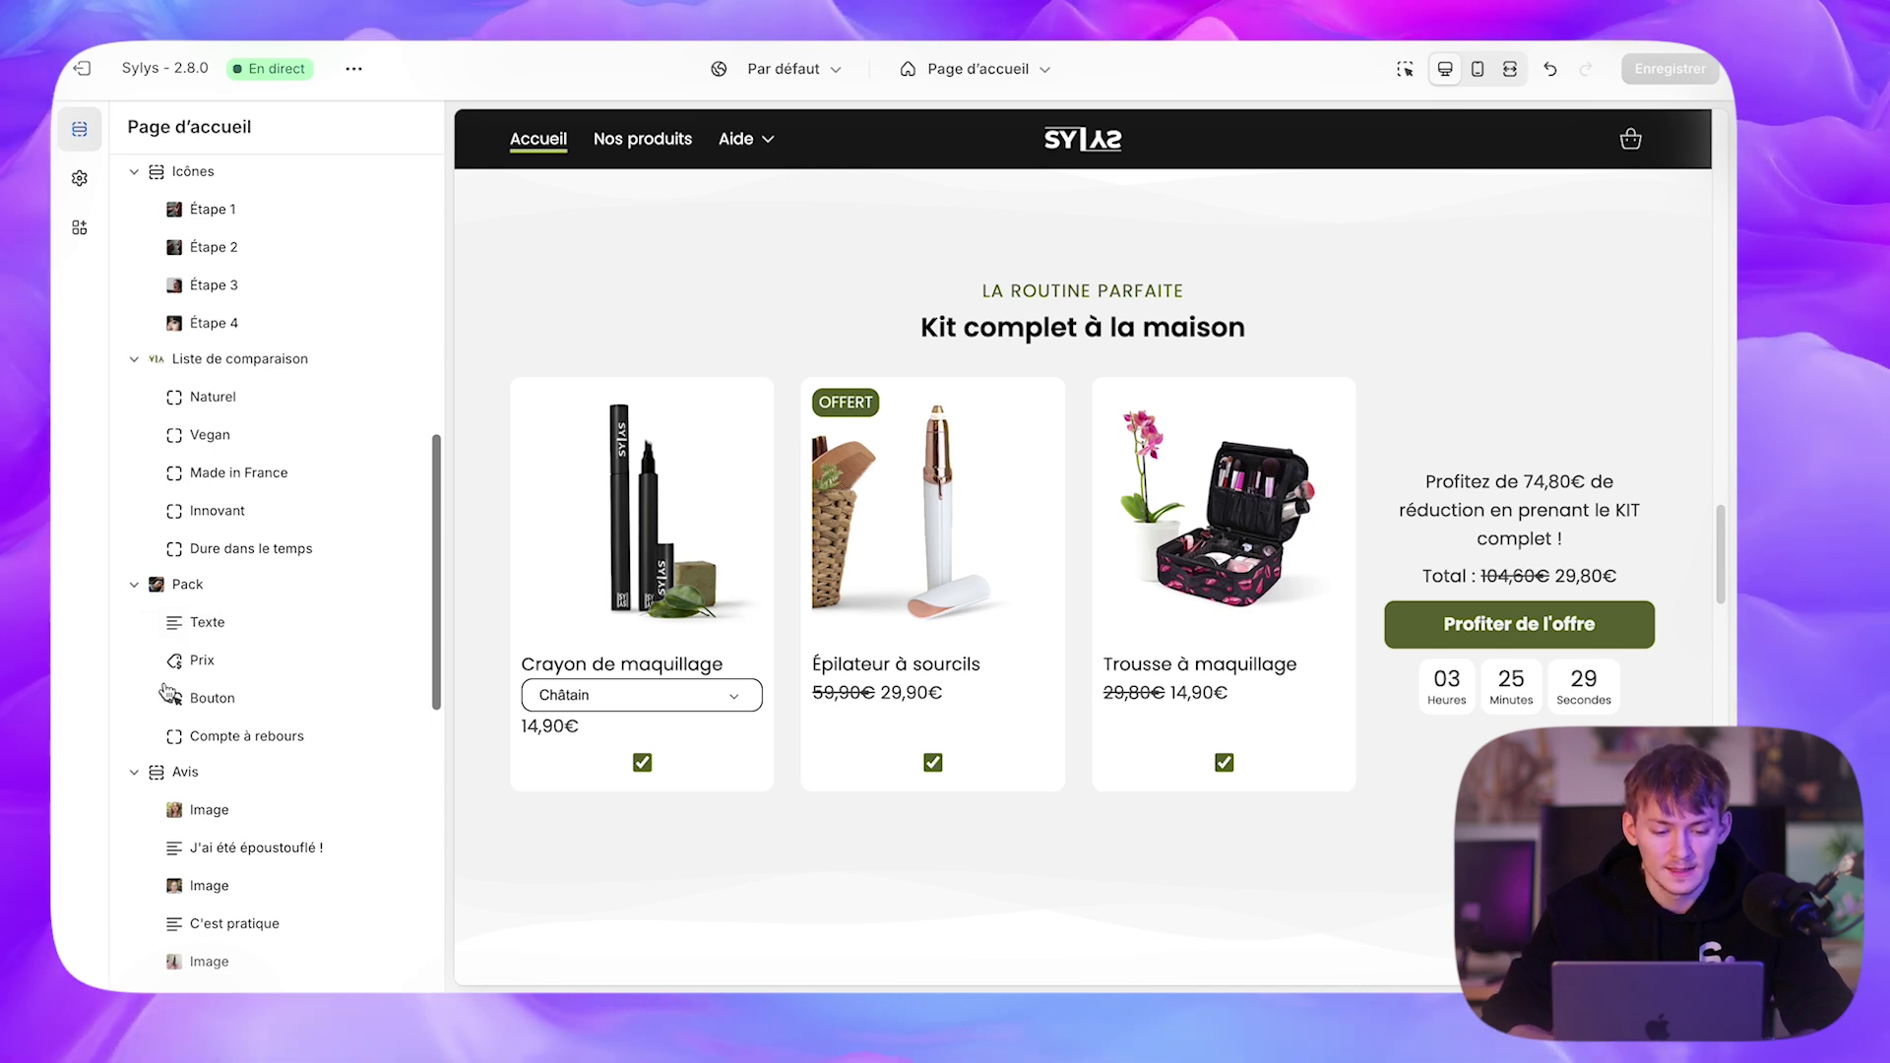
# - Try reordering the Pack section's blocks by moving Prix above Texte and Bouton above Prix
pyautogui.moveTo(173, 660); pyautogui.dragTo(173, 626)
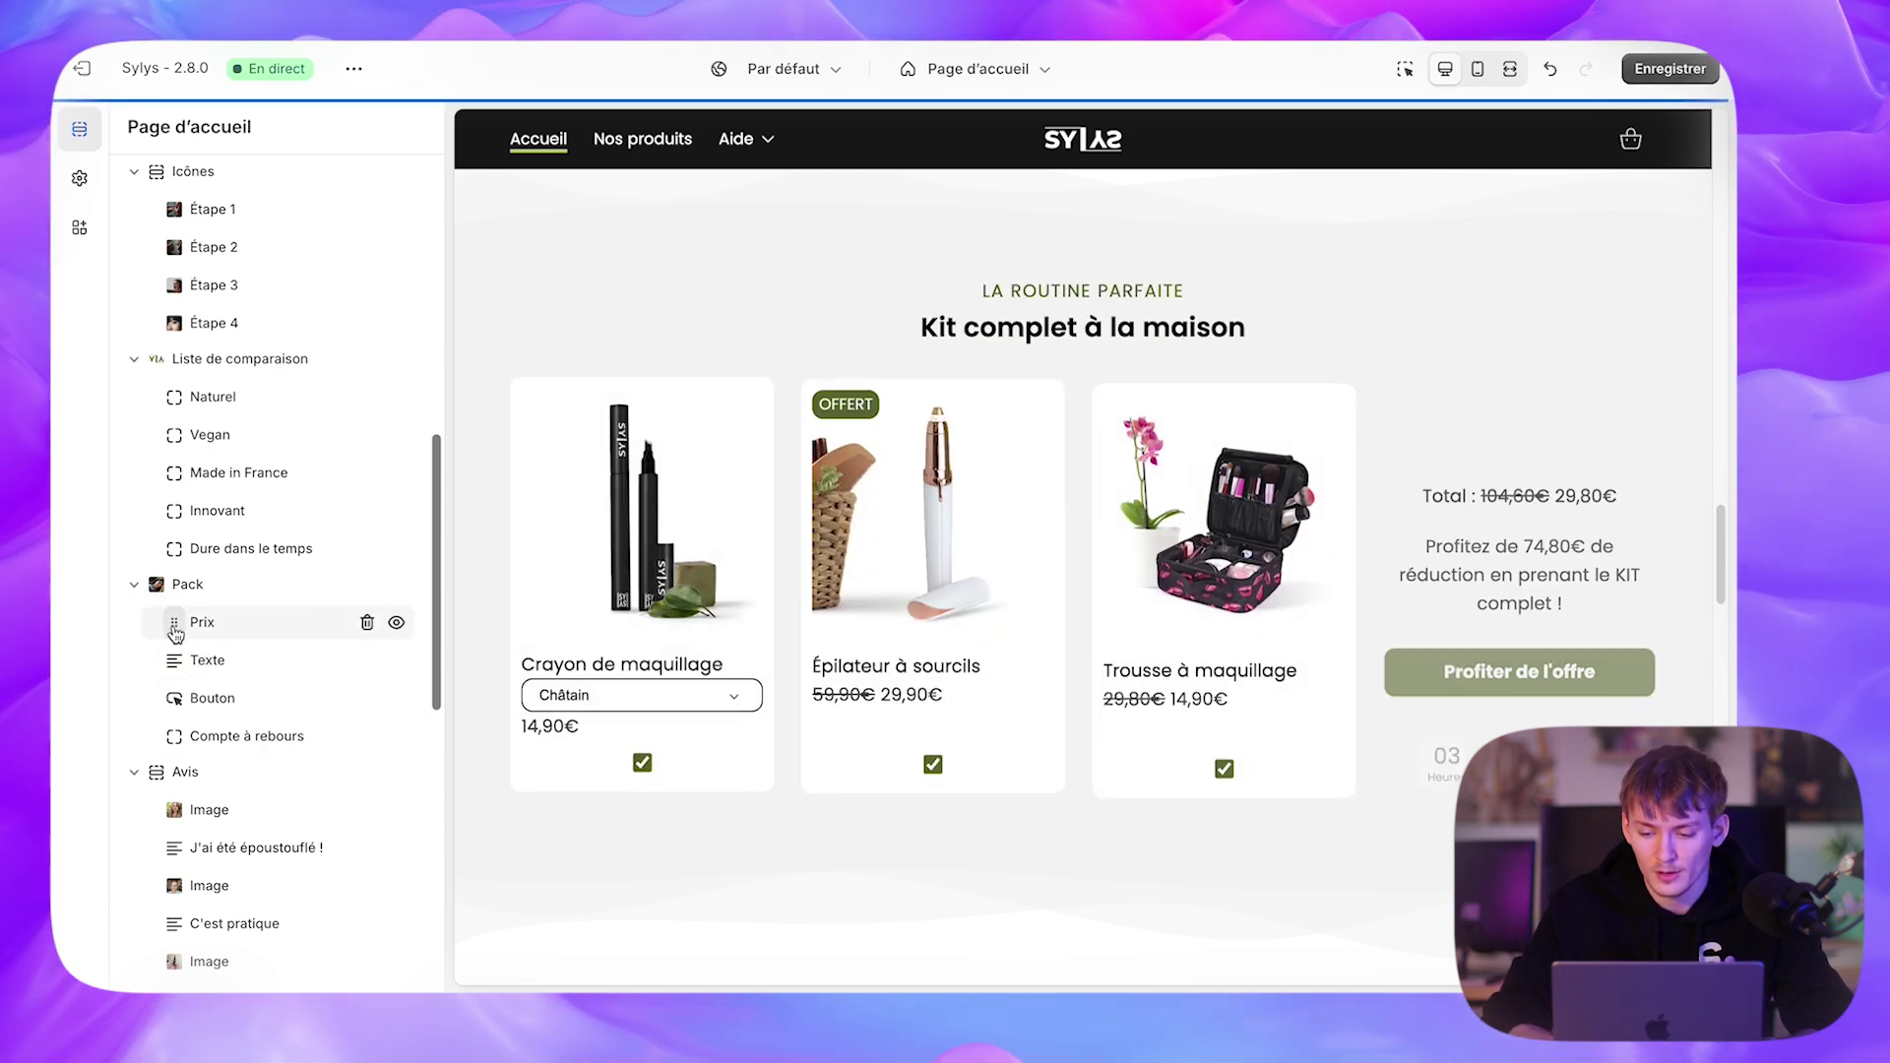
pyautogui.moveTo(177, 702); pyautogui.dragTo(190, 629)
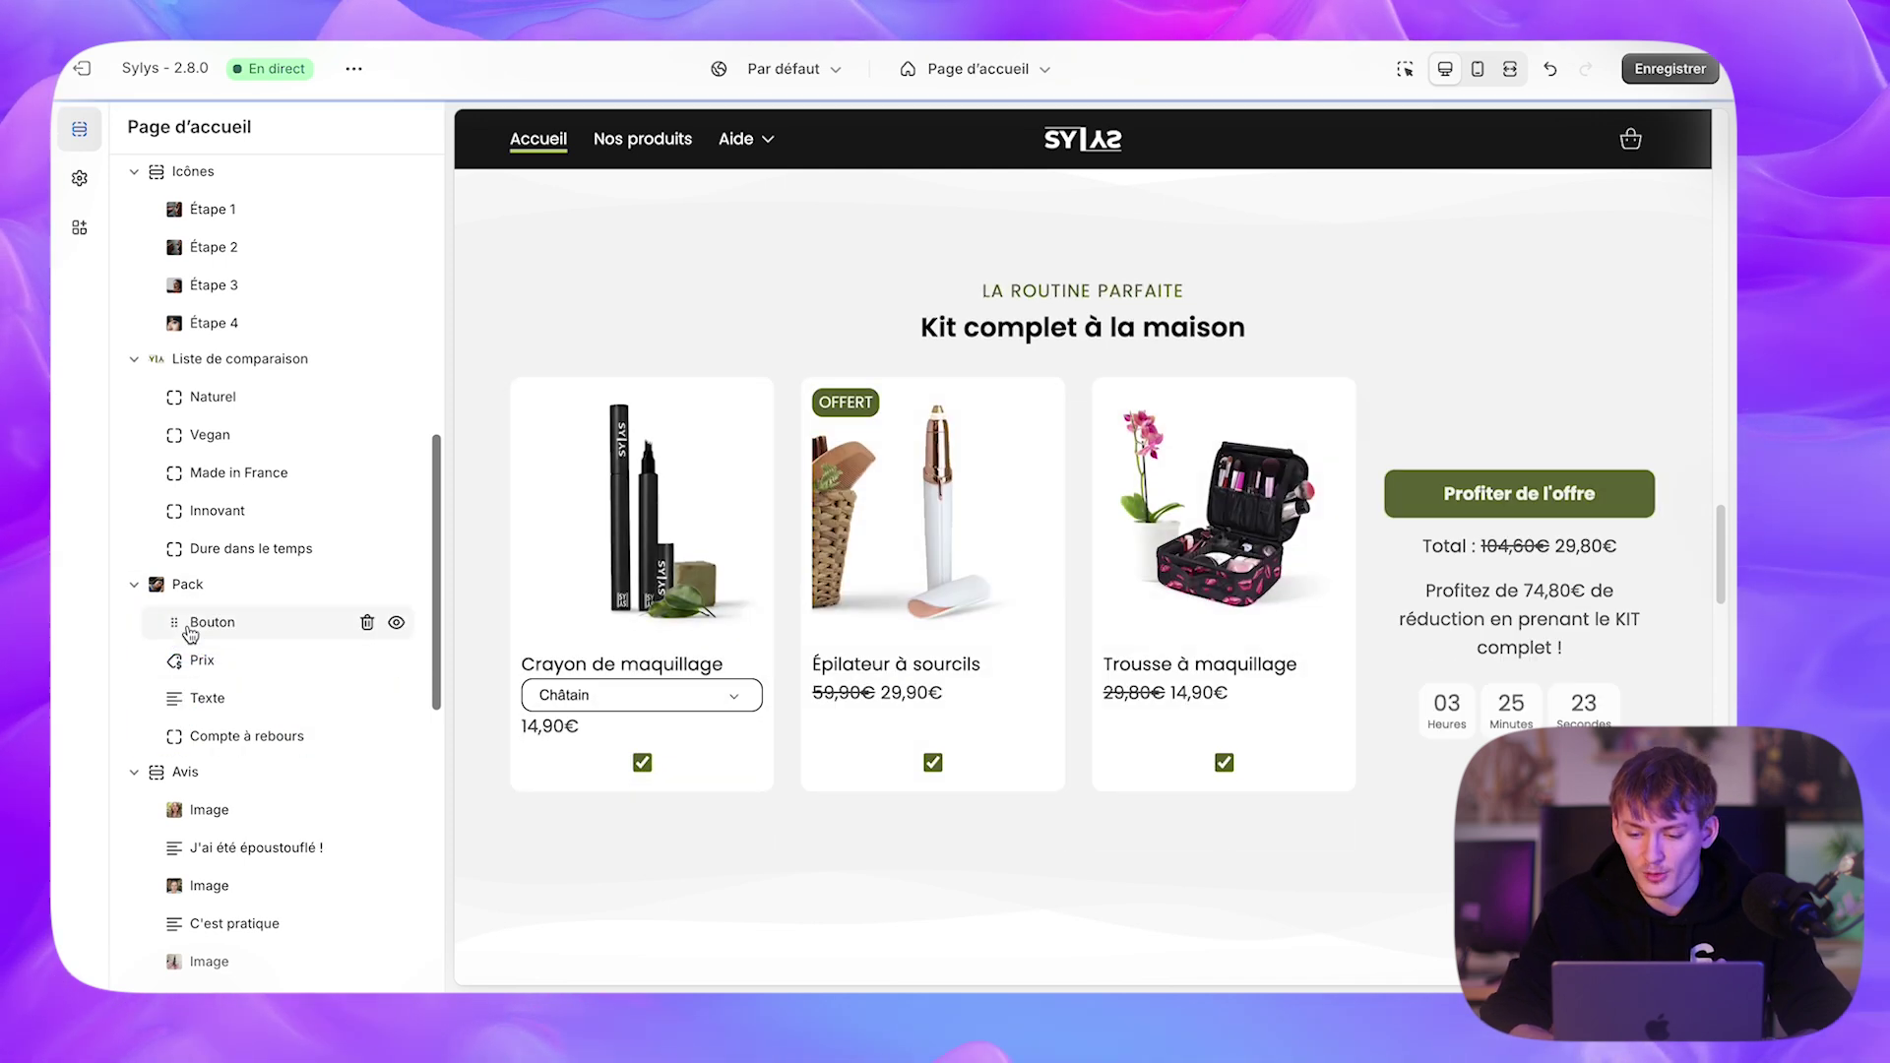
pyautogui.moveTo(197, 736)
pyautogui.mouseDown()
pyautogui.moveTo(173, 612)
pyautogui.moveTo(170, 633)
pyautogui.moveTo(266, 631)
pyautogui.moveTo(166, 737)
pyautogui.moveTo(168, 663)
pyautogui.moveTo(169, 736)
pyautogui.mouseUp()
pyautogui.click(292, 758)
pyautogui.click(320, 776)
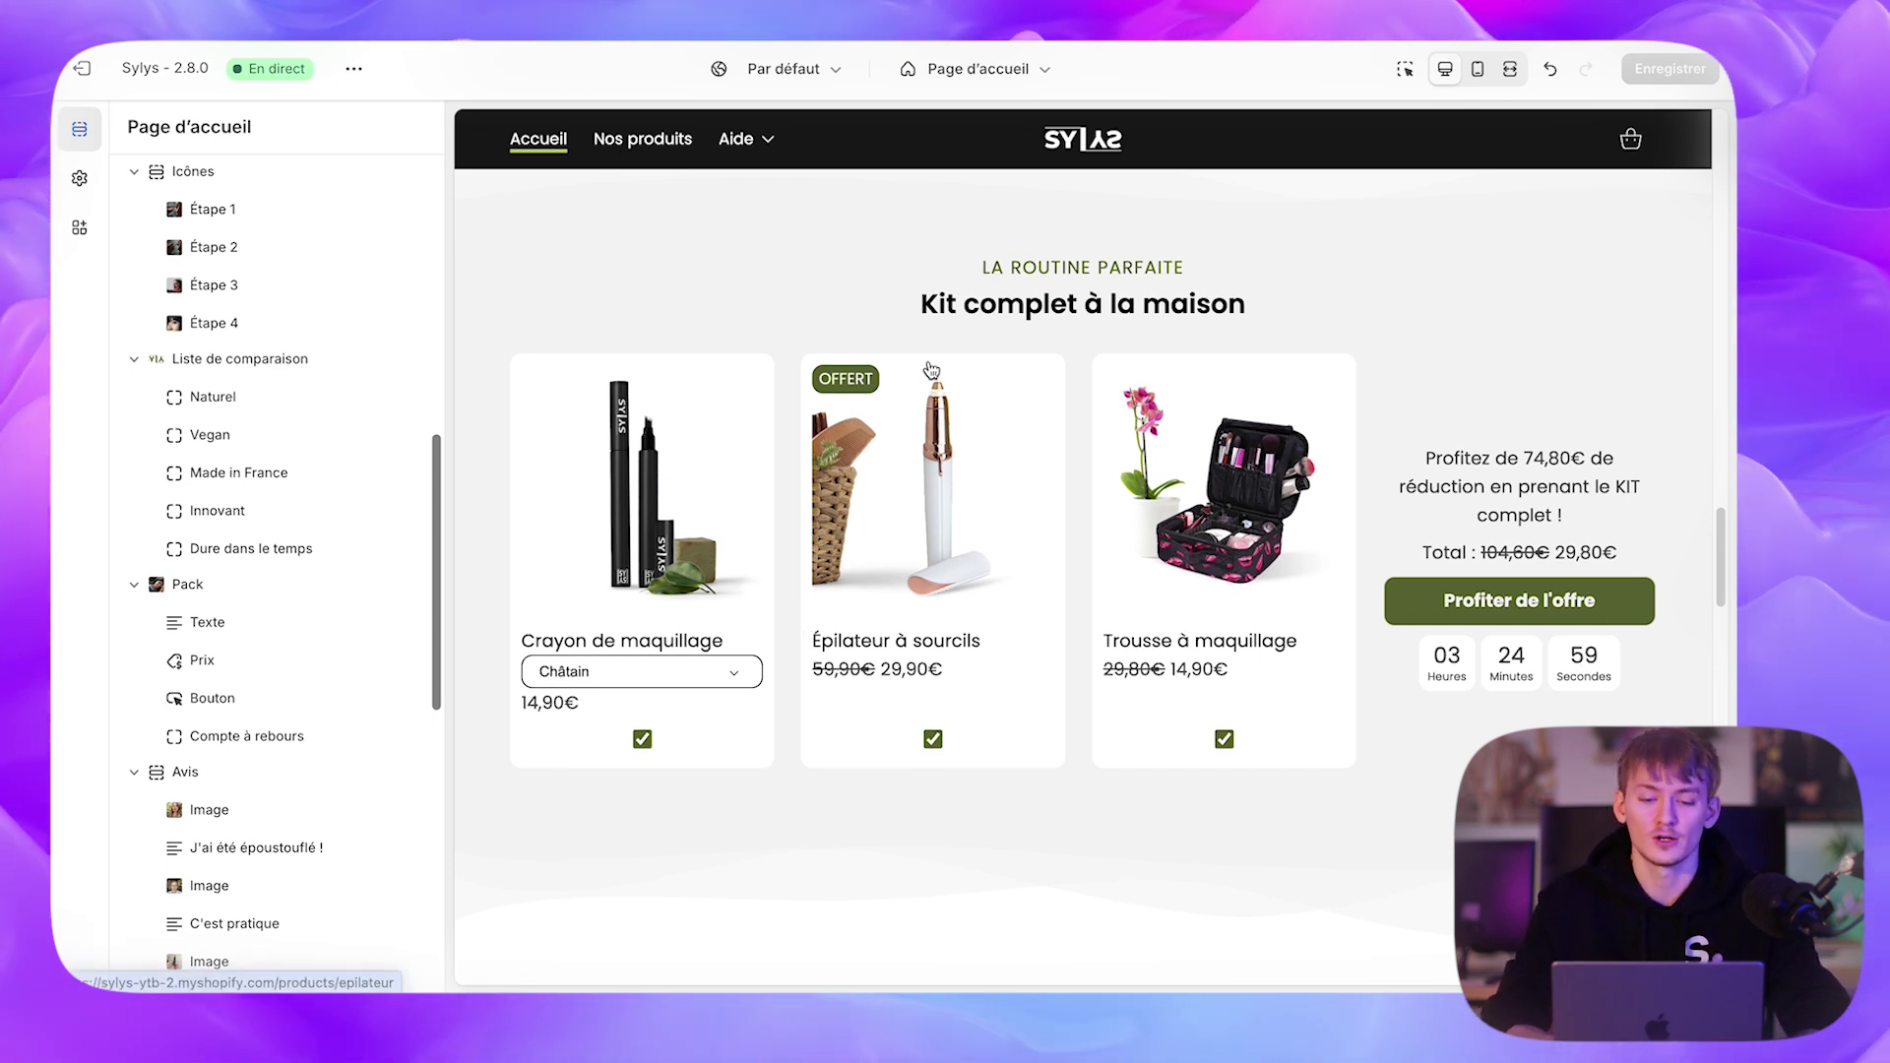
# - Leave the theme editor and open the store's product collections in the Shopify admin
pyautogui.doubleClick(914, 669)
pyautogui.click(811, 262)
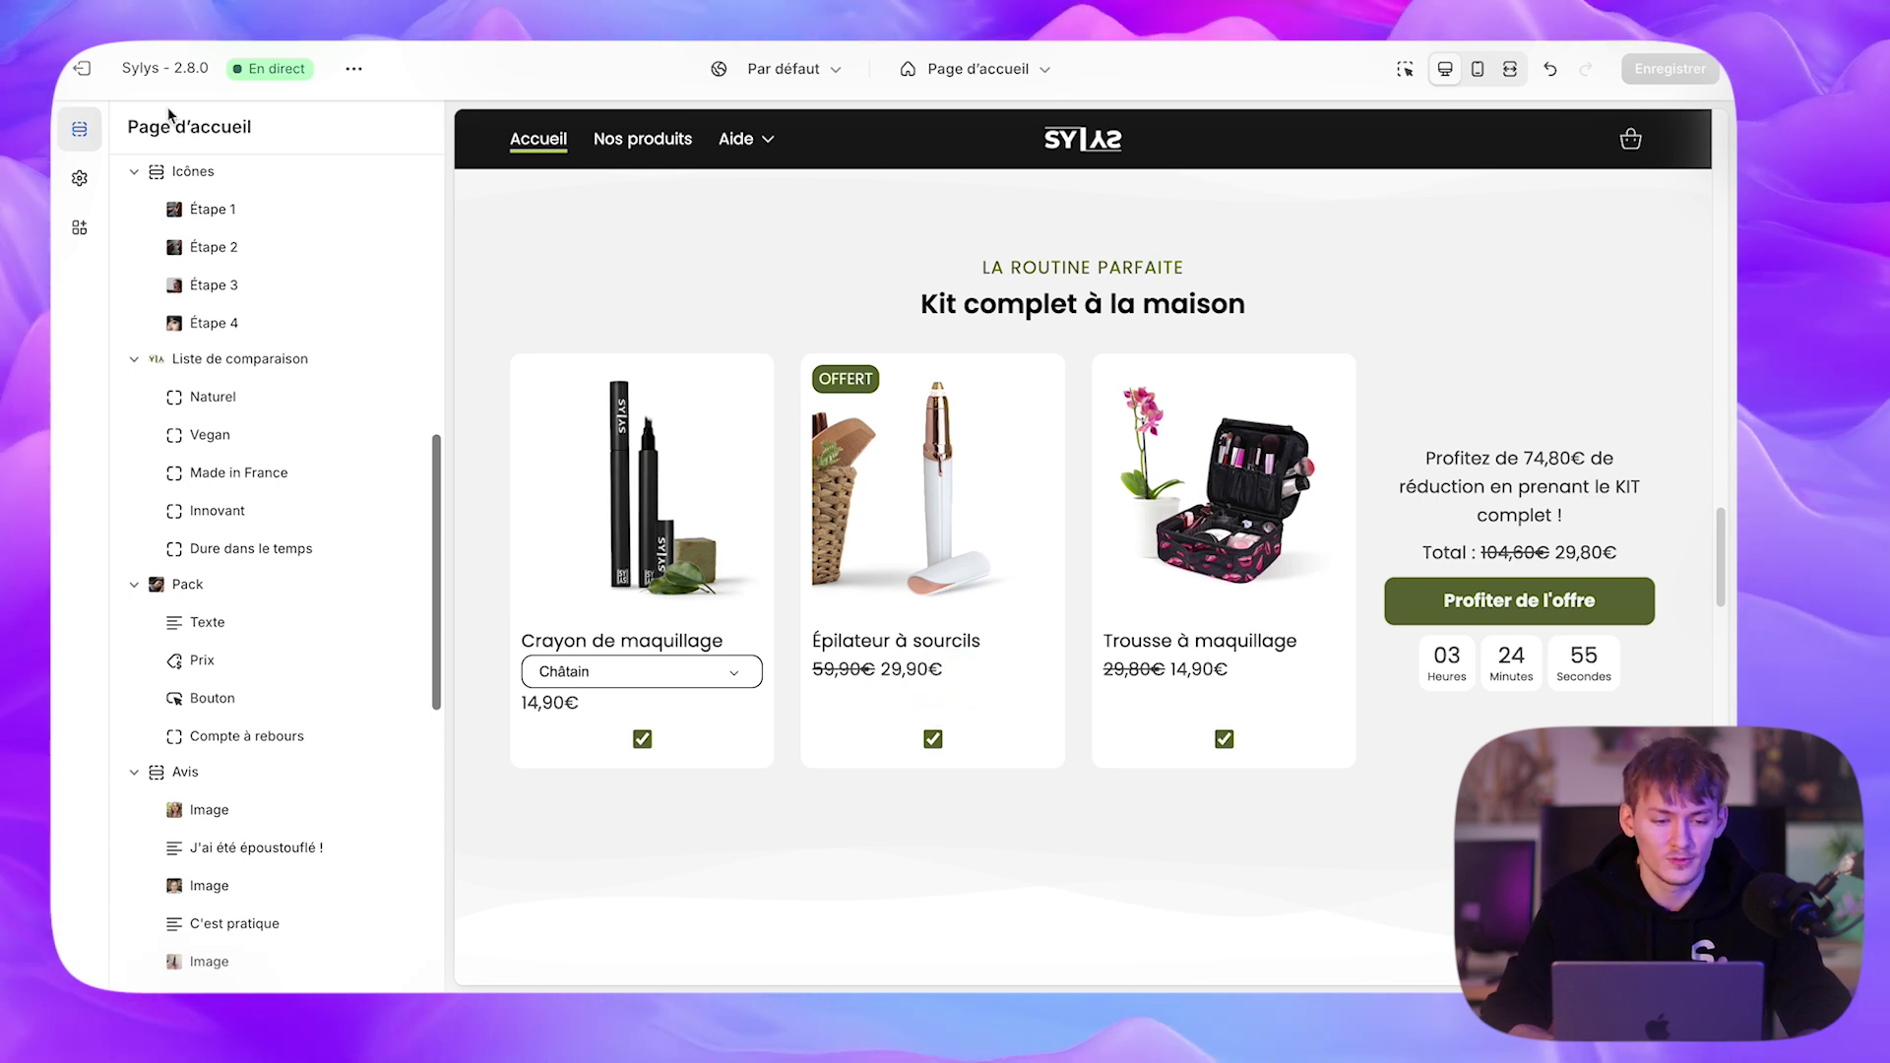
pyautogui.click(81, 68)
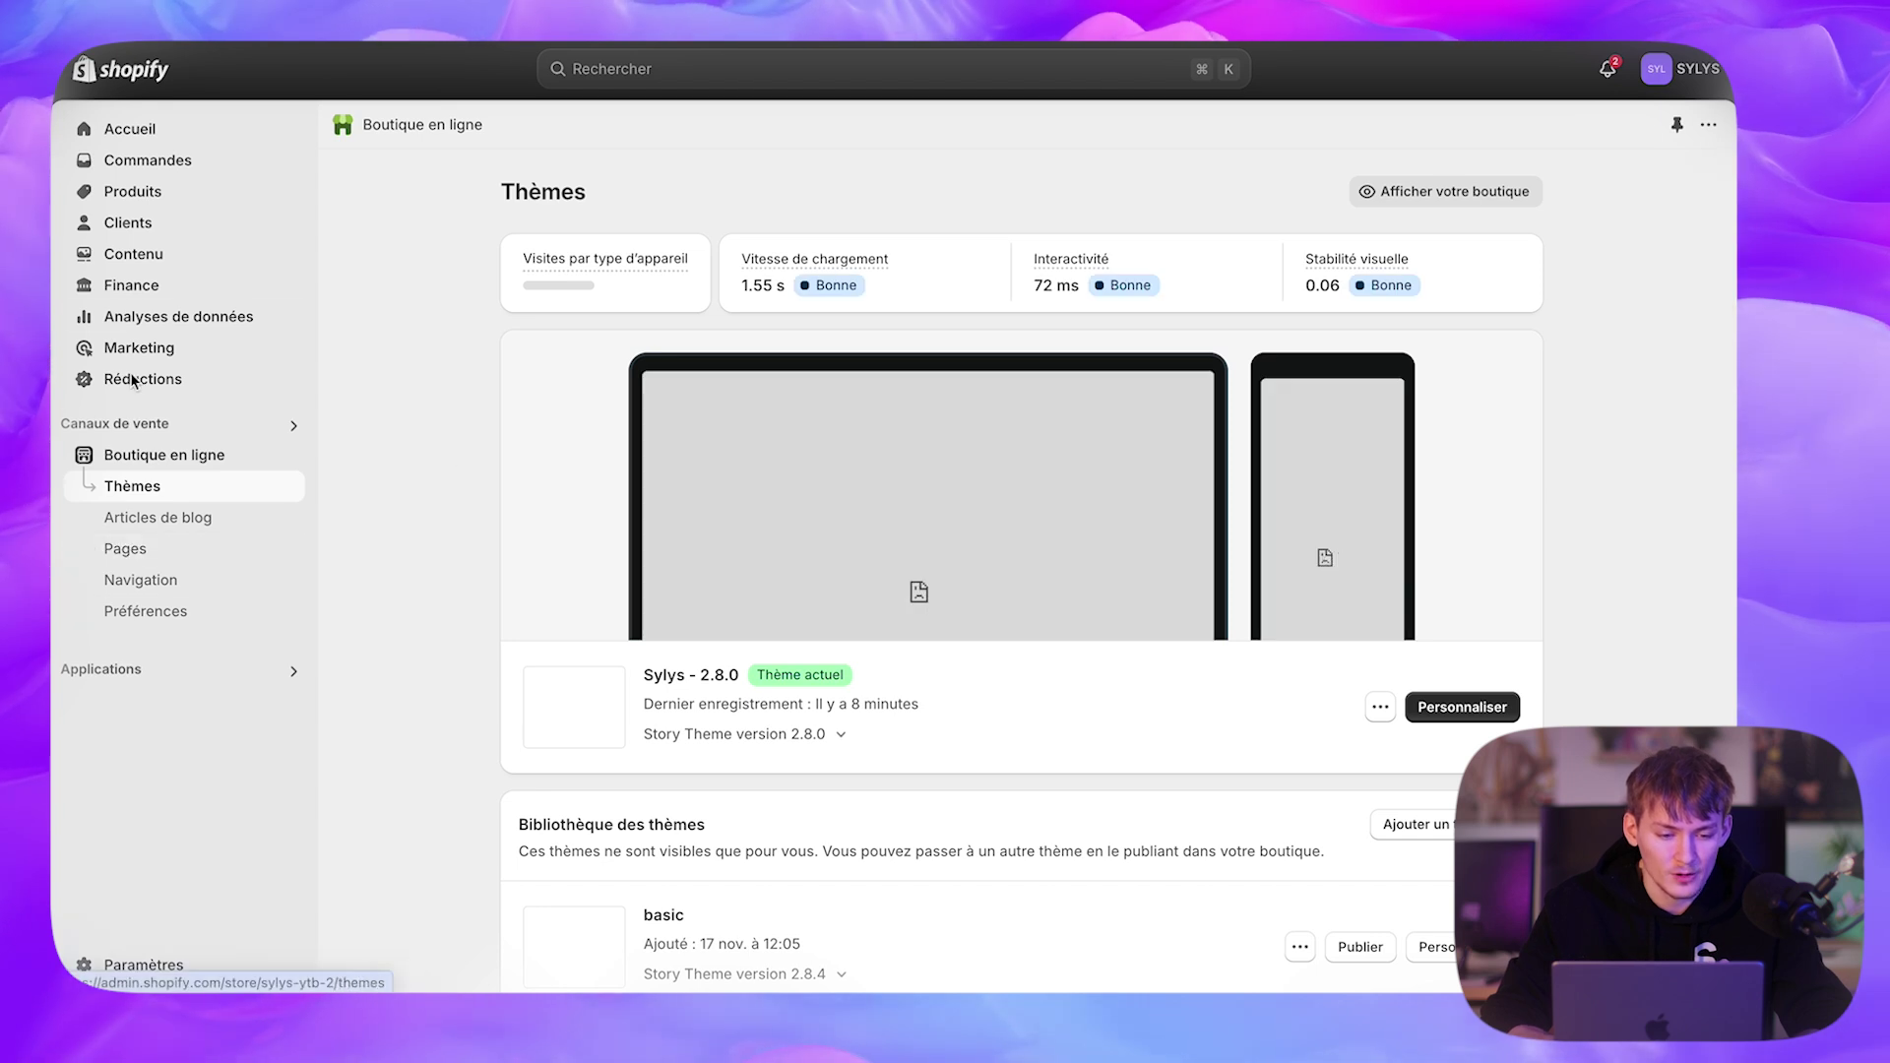
pyautogui.click(182, 192)
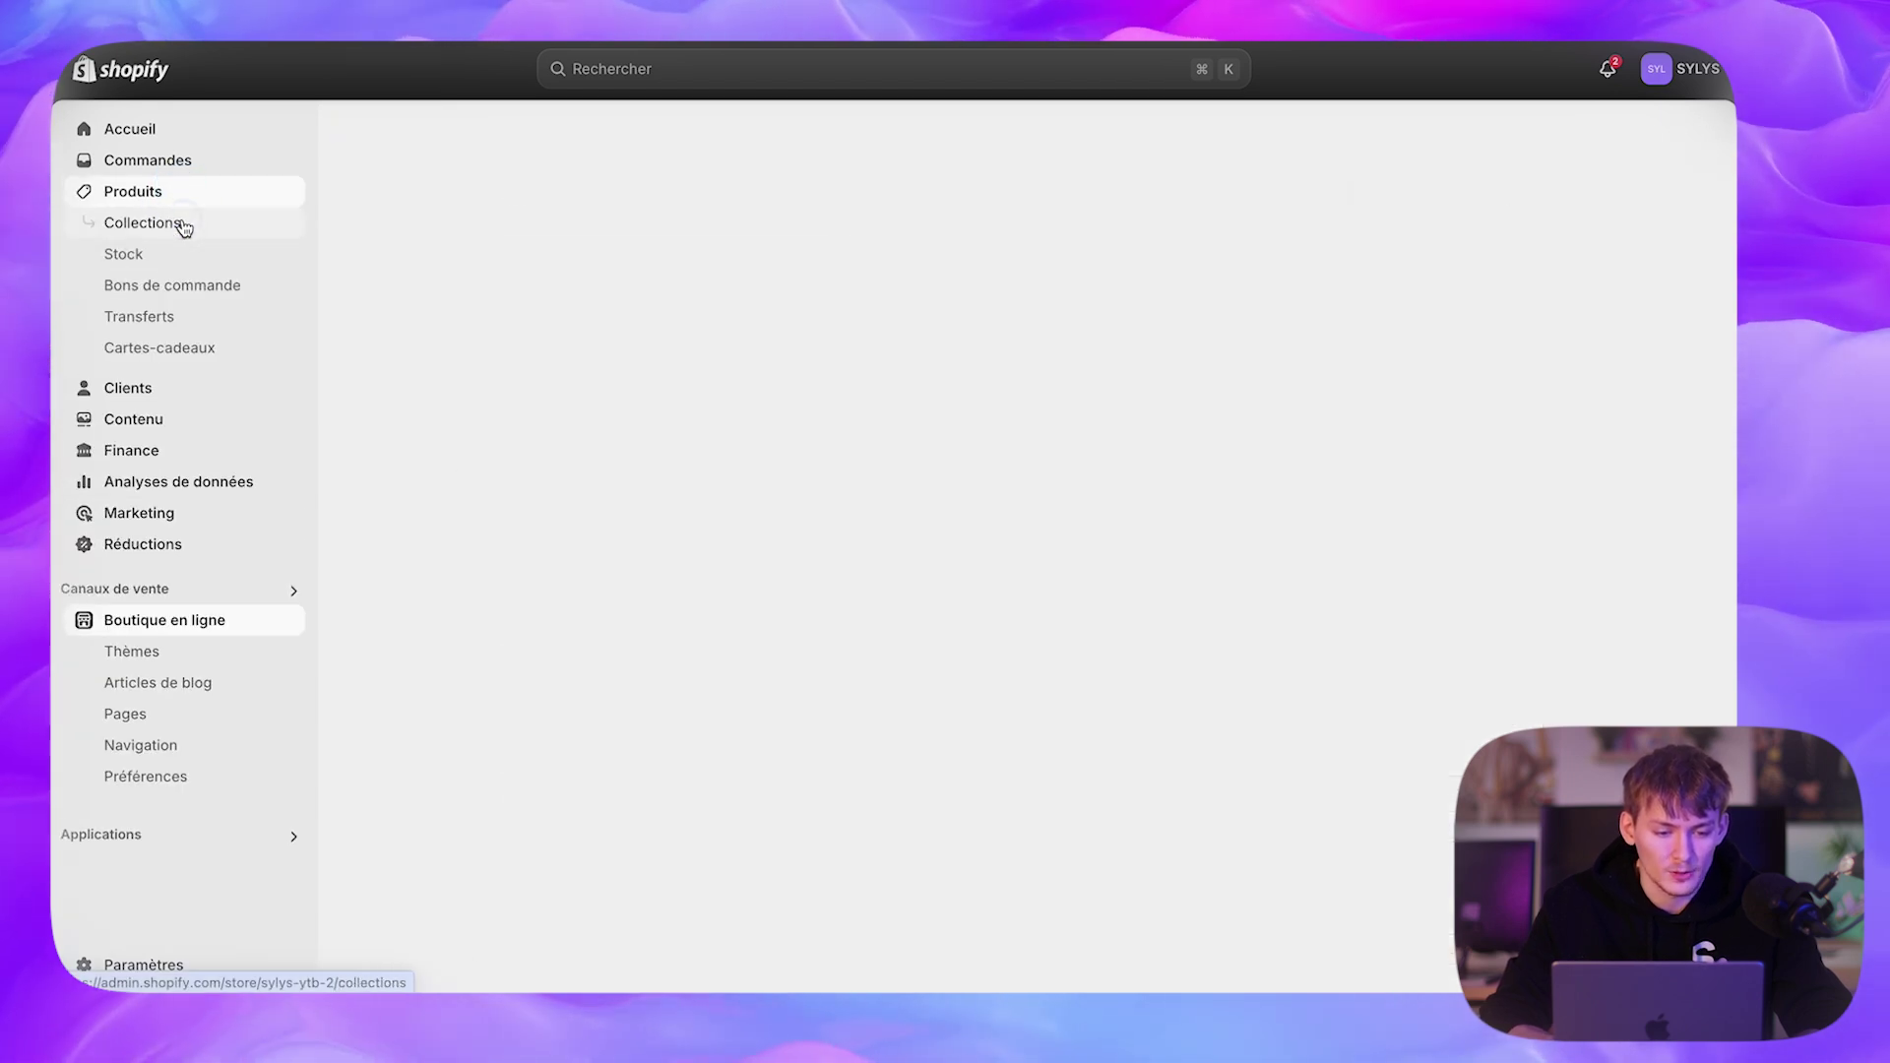
pyautogui.click(183, 225)
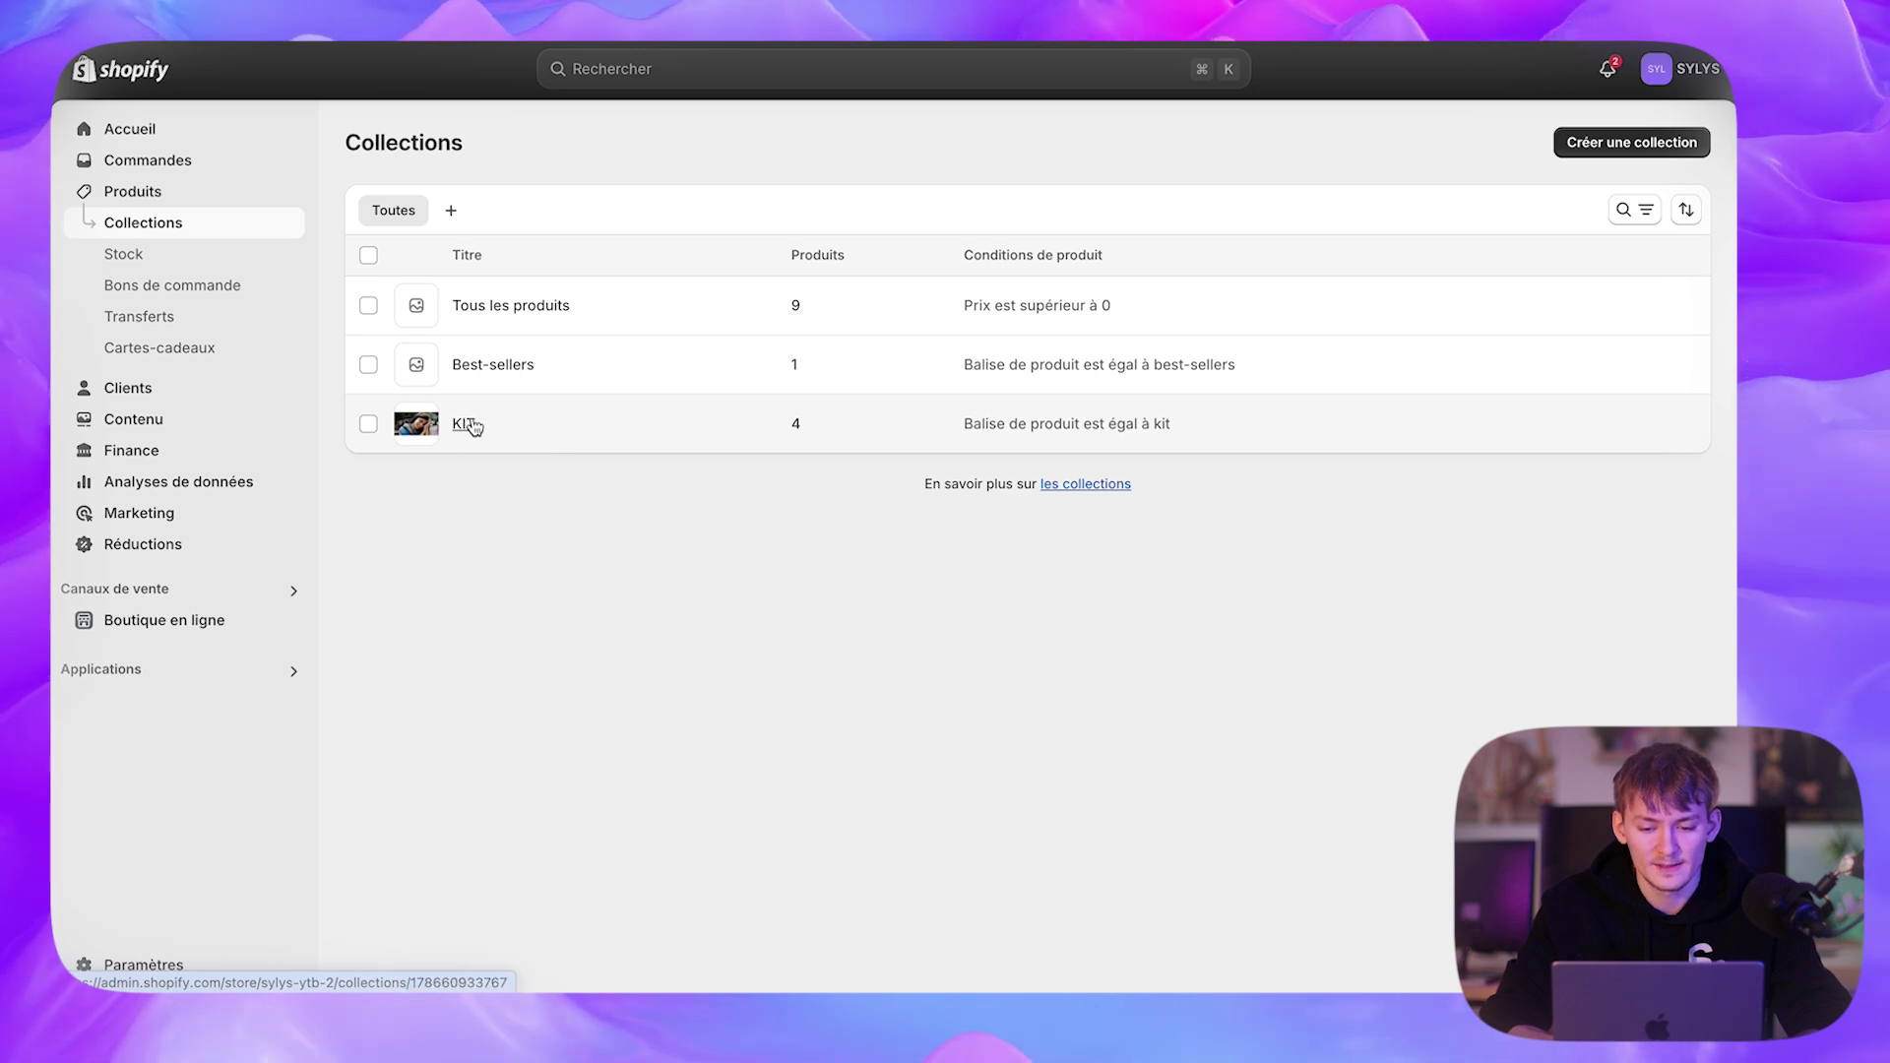
# - Start a new manual collection and title it OFFRE PRODUIT
pyautogui.click(1633, 144)
pyautogui.scroll(-3, 882, 475)
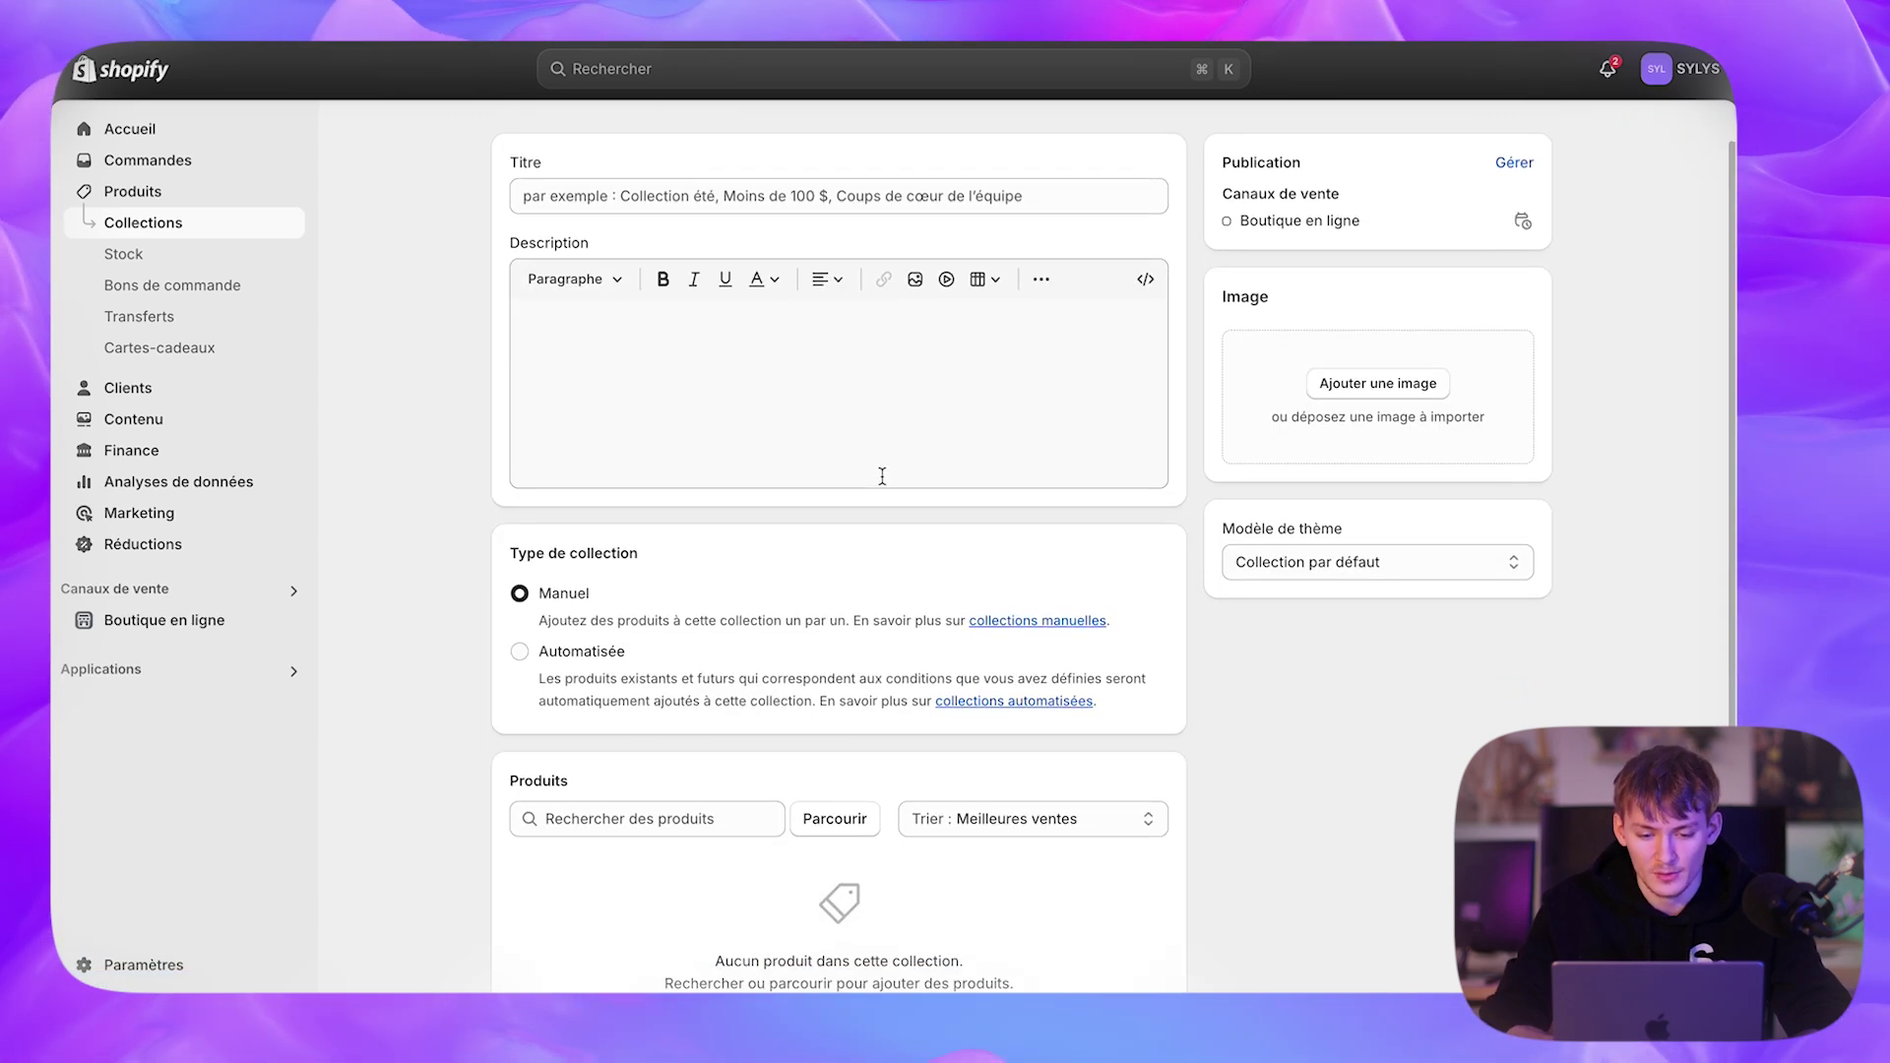
pyautogui.scroll(-1, 864, 504)
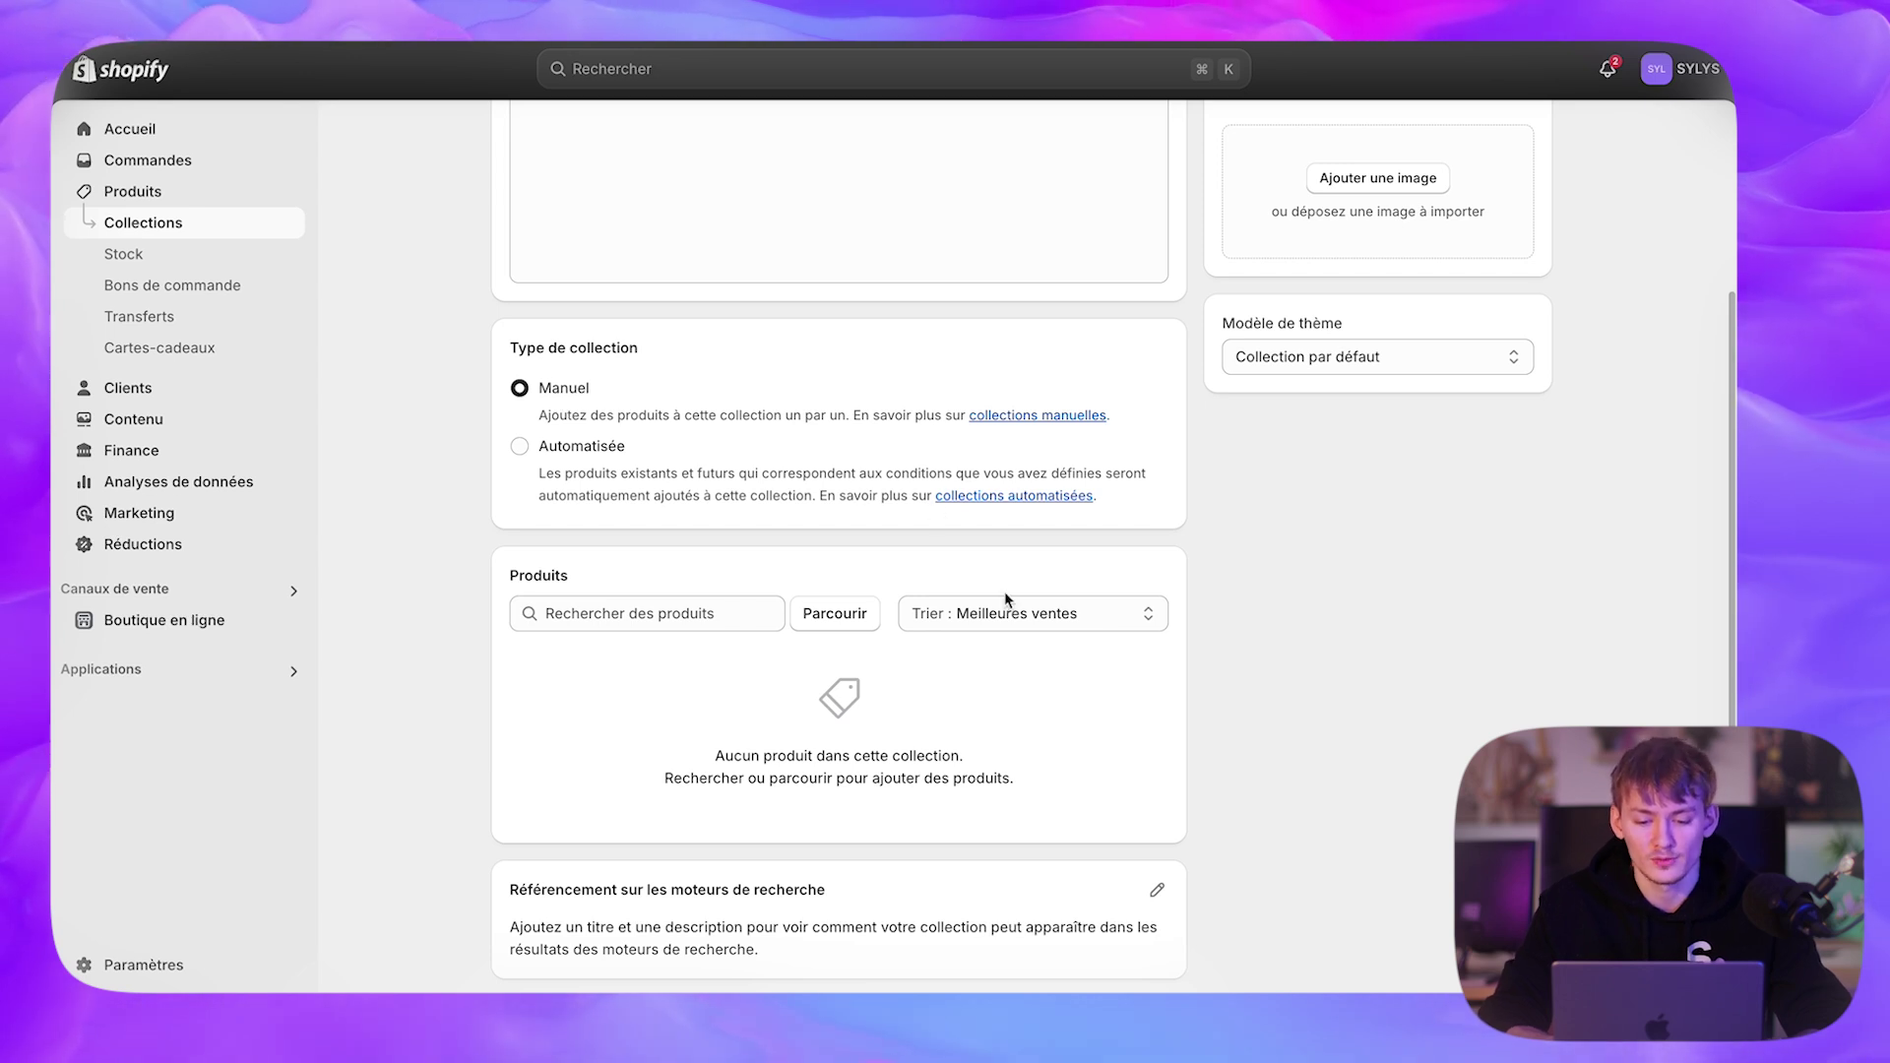
pyautogui.scroll(1, 488, 599)
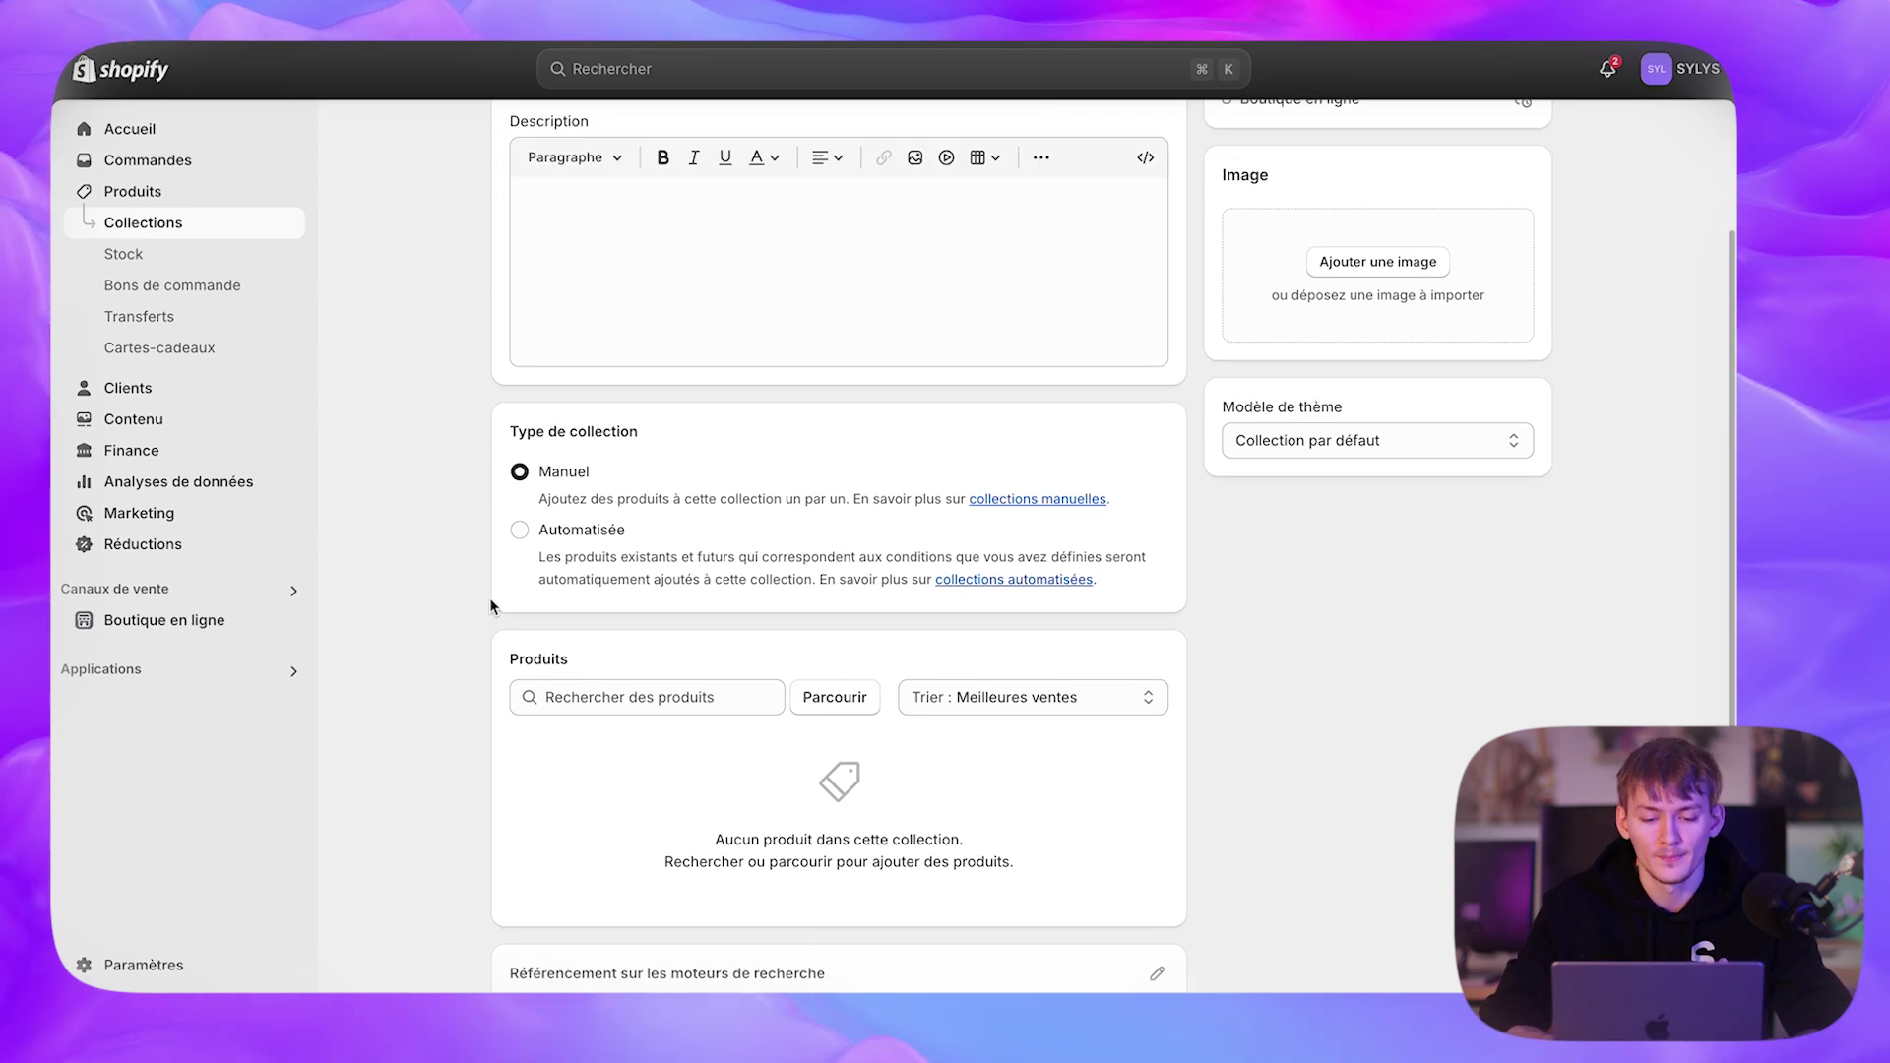
pyautogui.scroll(3, 489, 598)
pyautogui.click(677, 246)
pyautogui.write('O')
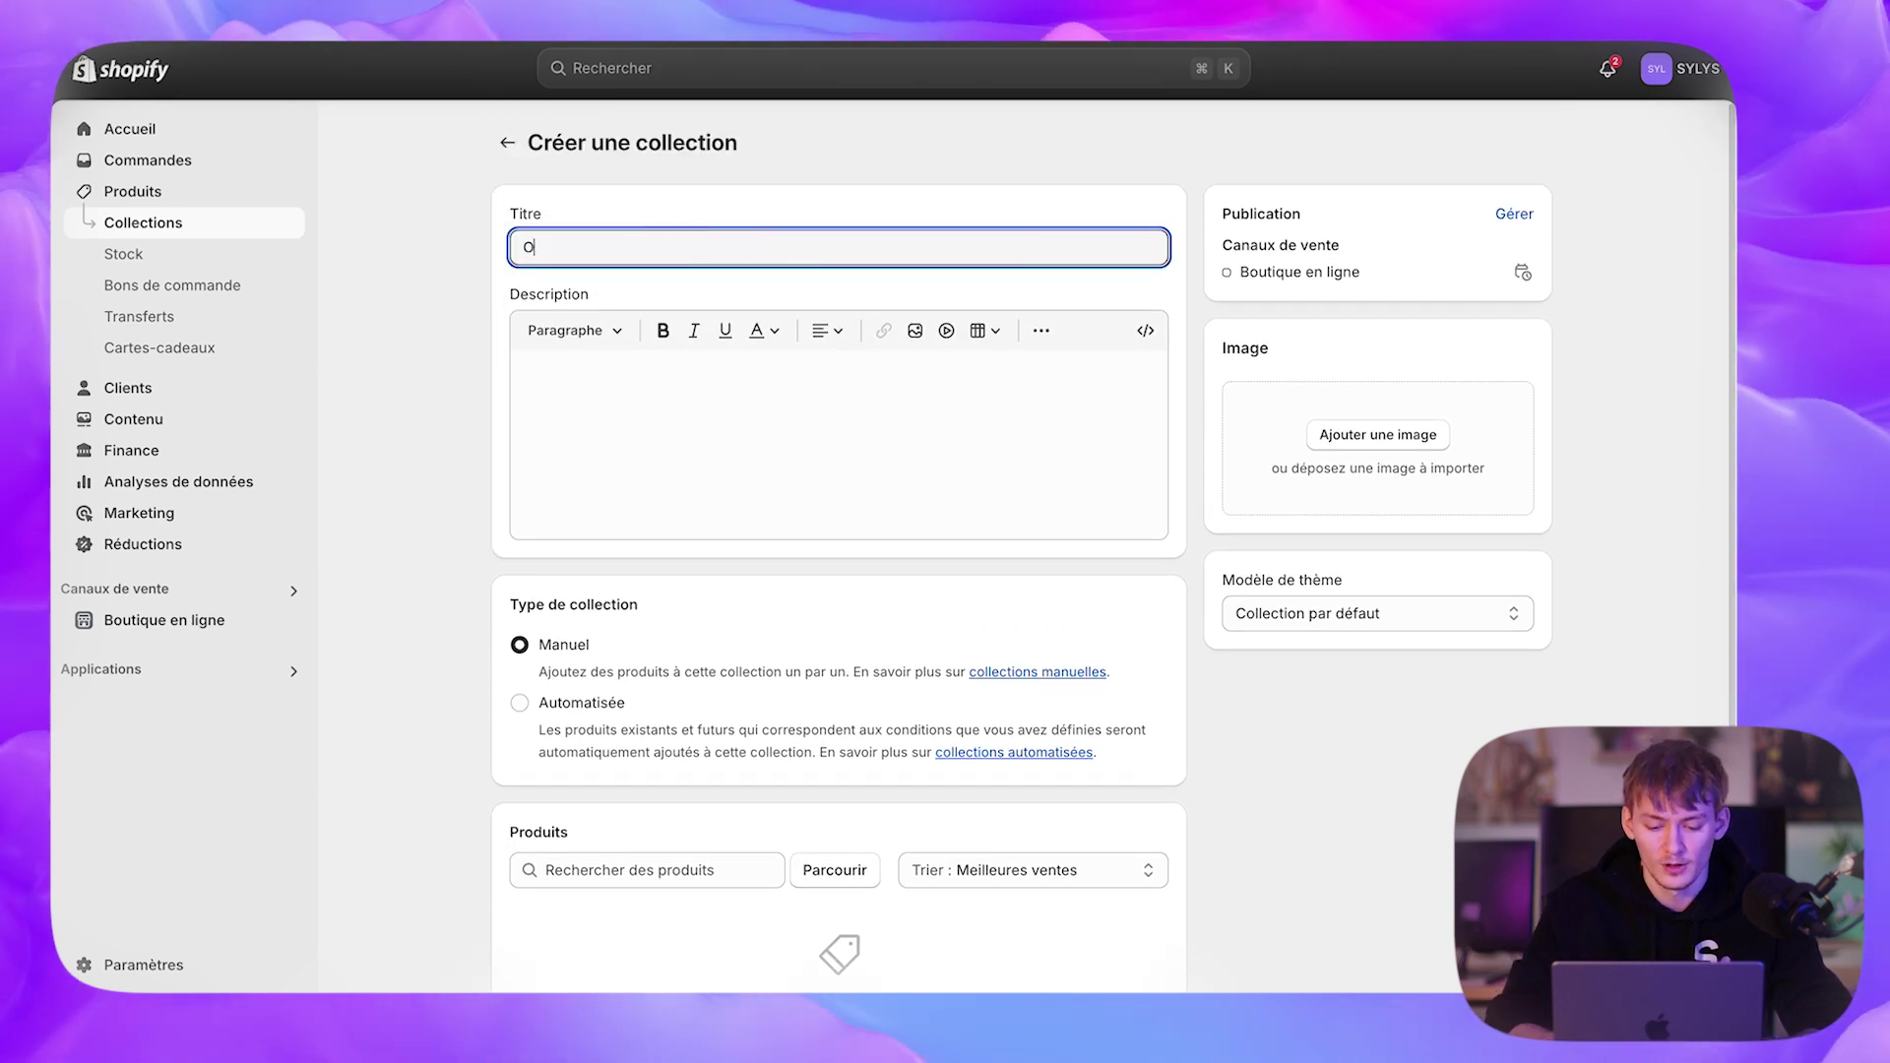
pyautogui.write('FFRE PRODUIT')
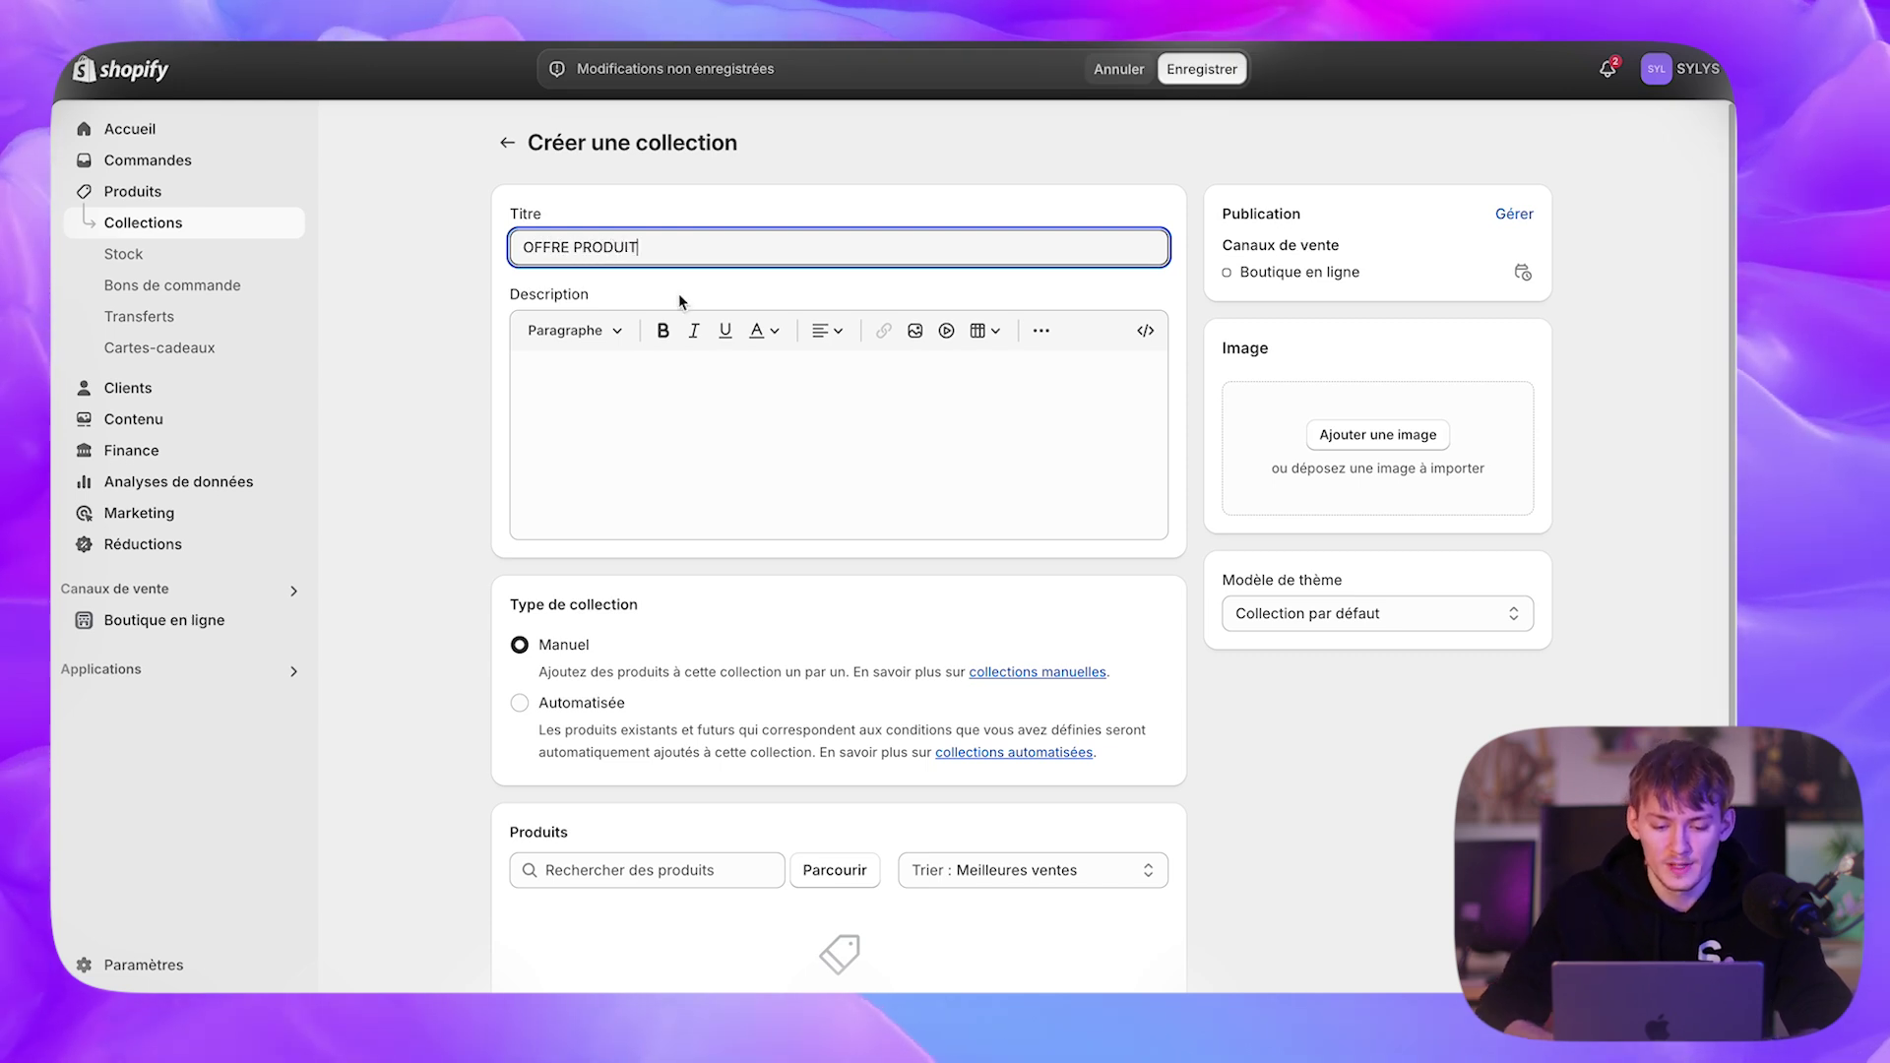
# - Add Crayon de maquillage, Épilateur à sourcils and Trousse à maquillage to the OFFRE PRODUIT collection
pyautogui.scroll(-4, 679, 300)
pyautogui.click(831, 518)
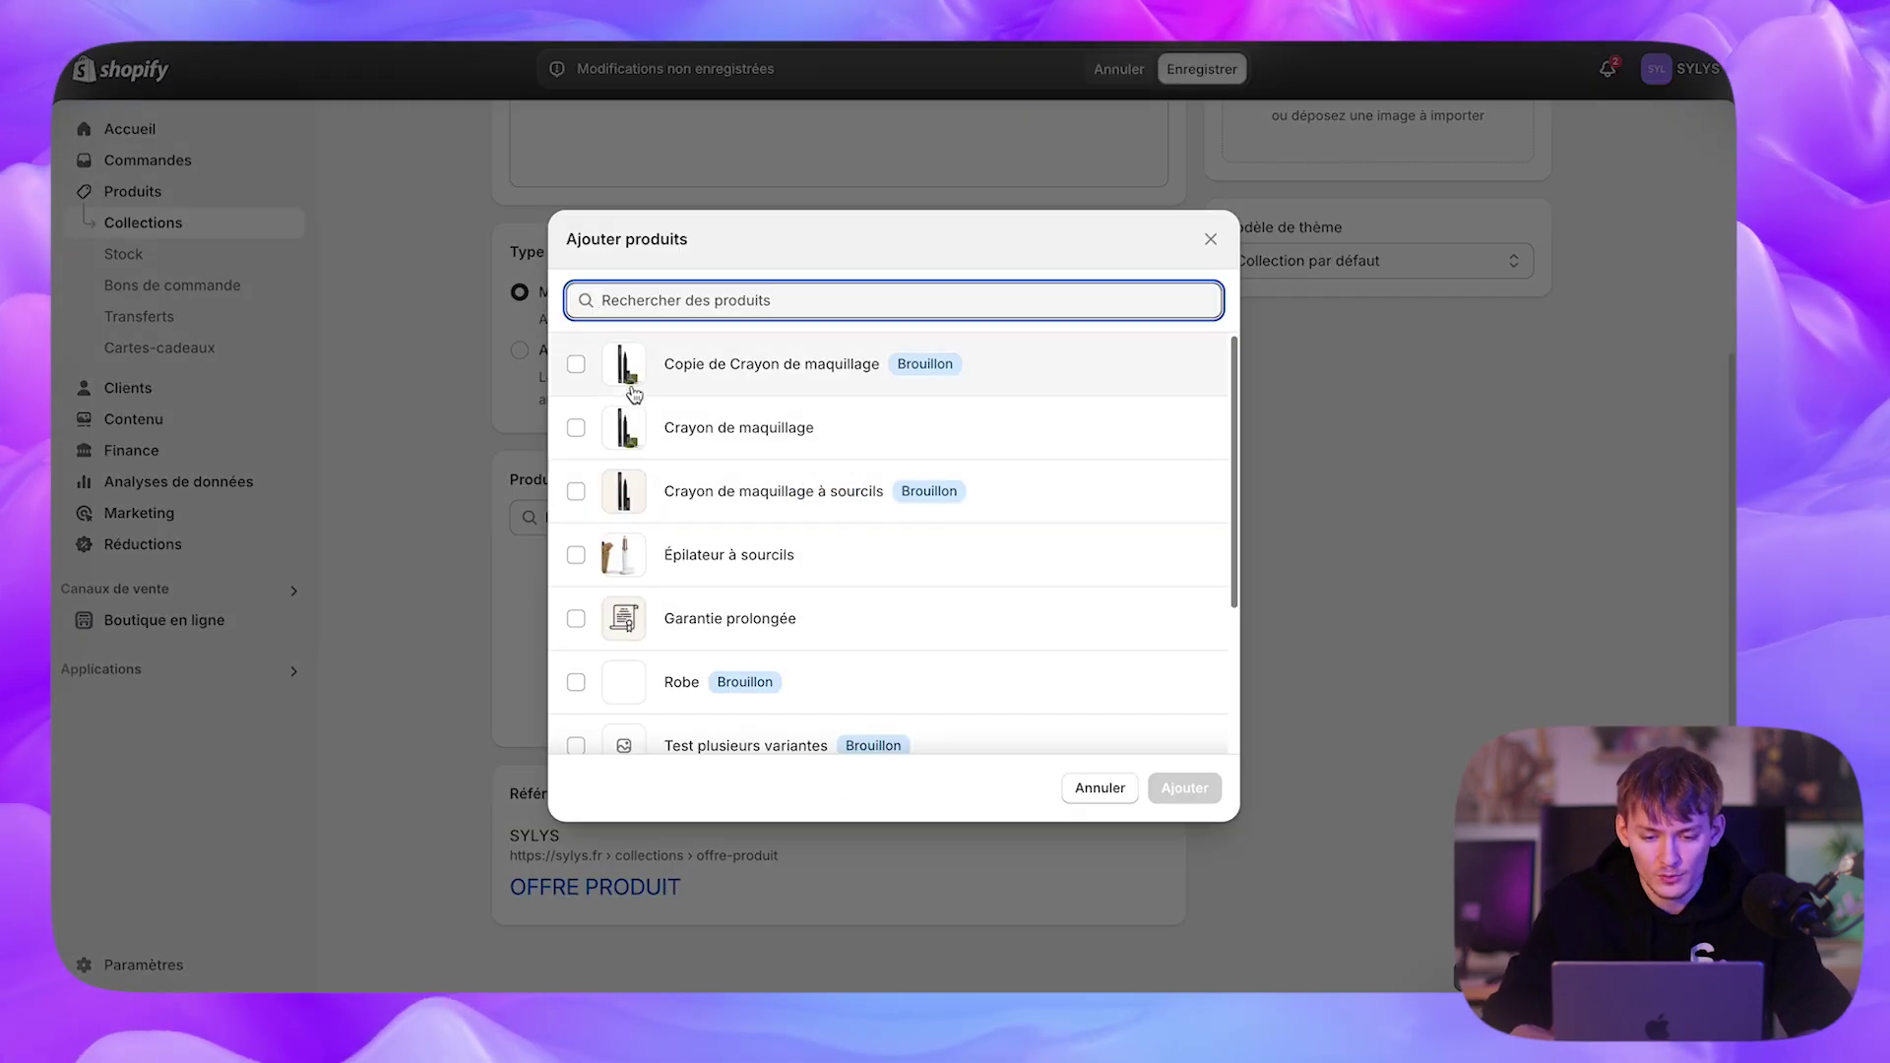
pyautogui.click(576, 427)
pyautogui.scroll(-2, 610, 551)
pyautogui.click(576, 451)
pyautogui.scroll(-2, 578, 663)
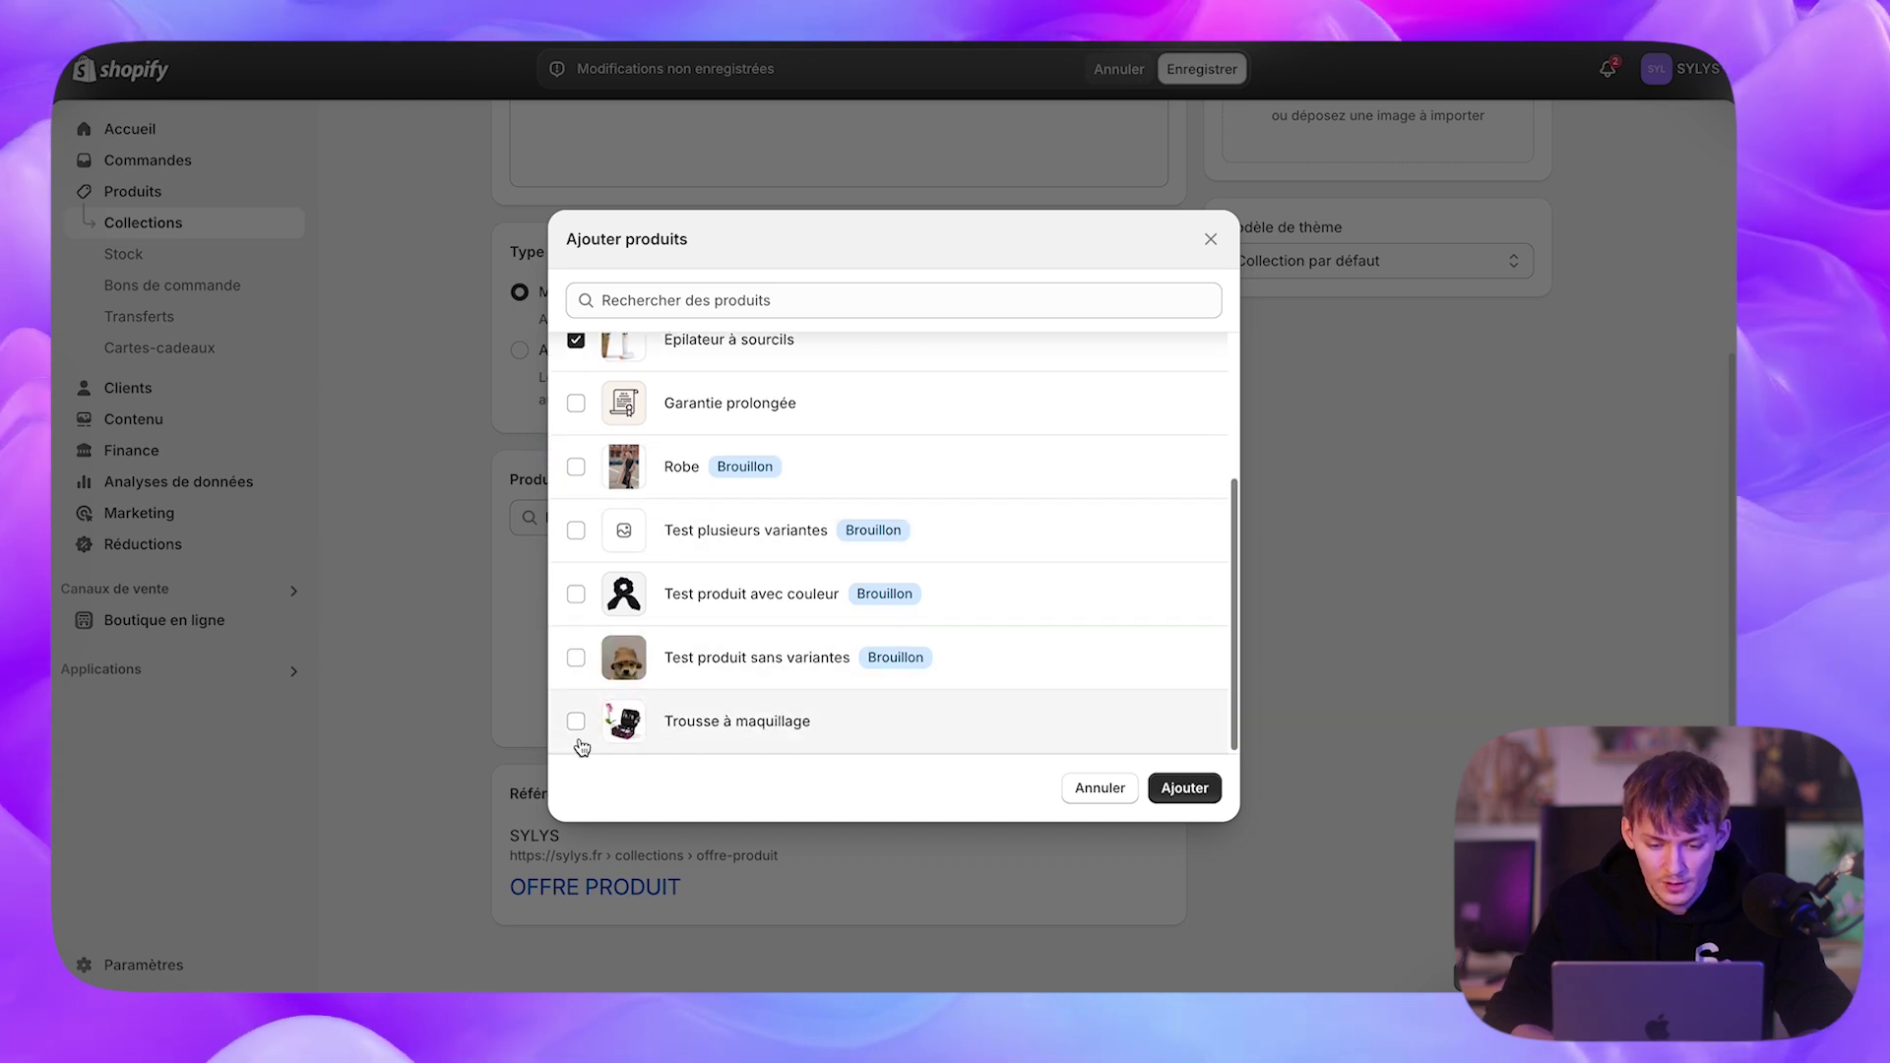
pyautogui.click(1186, 788)
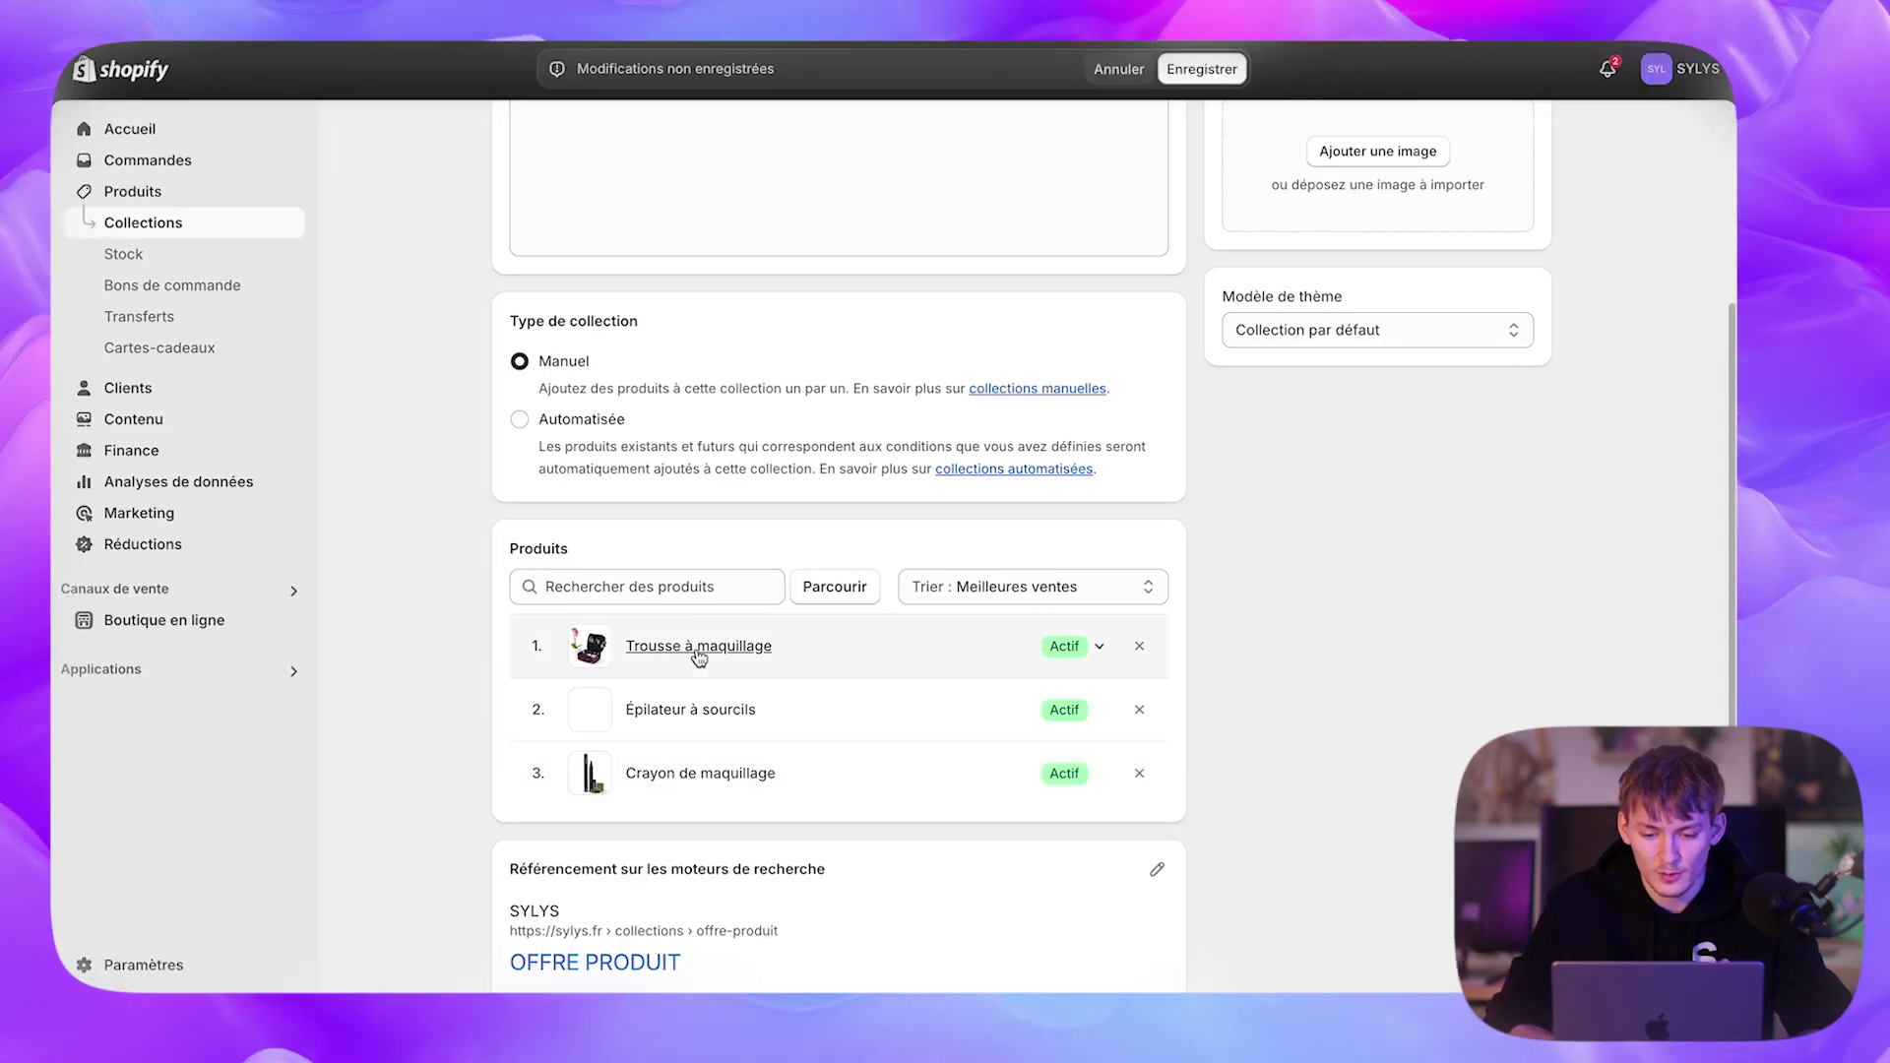
# - Set the collection's product sorting to Manuellement and try reordering Trousse à maquillage within the list
pyautogui.click(975, 595)
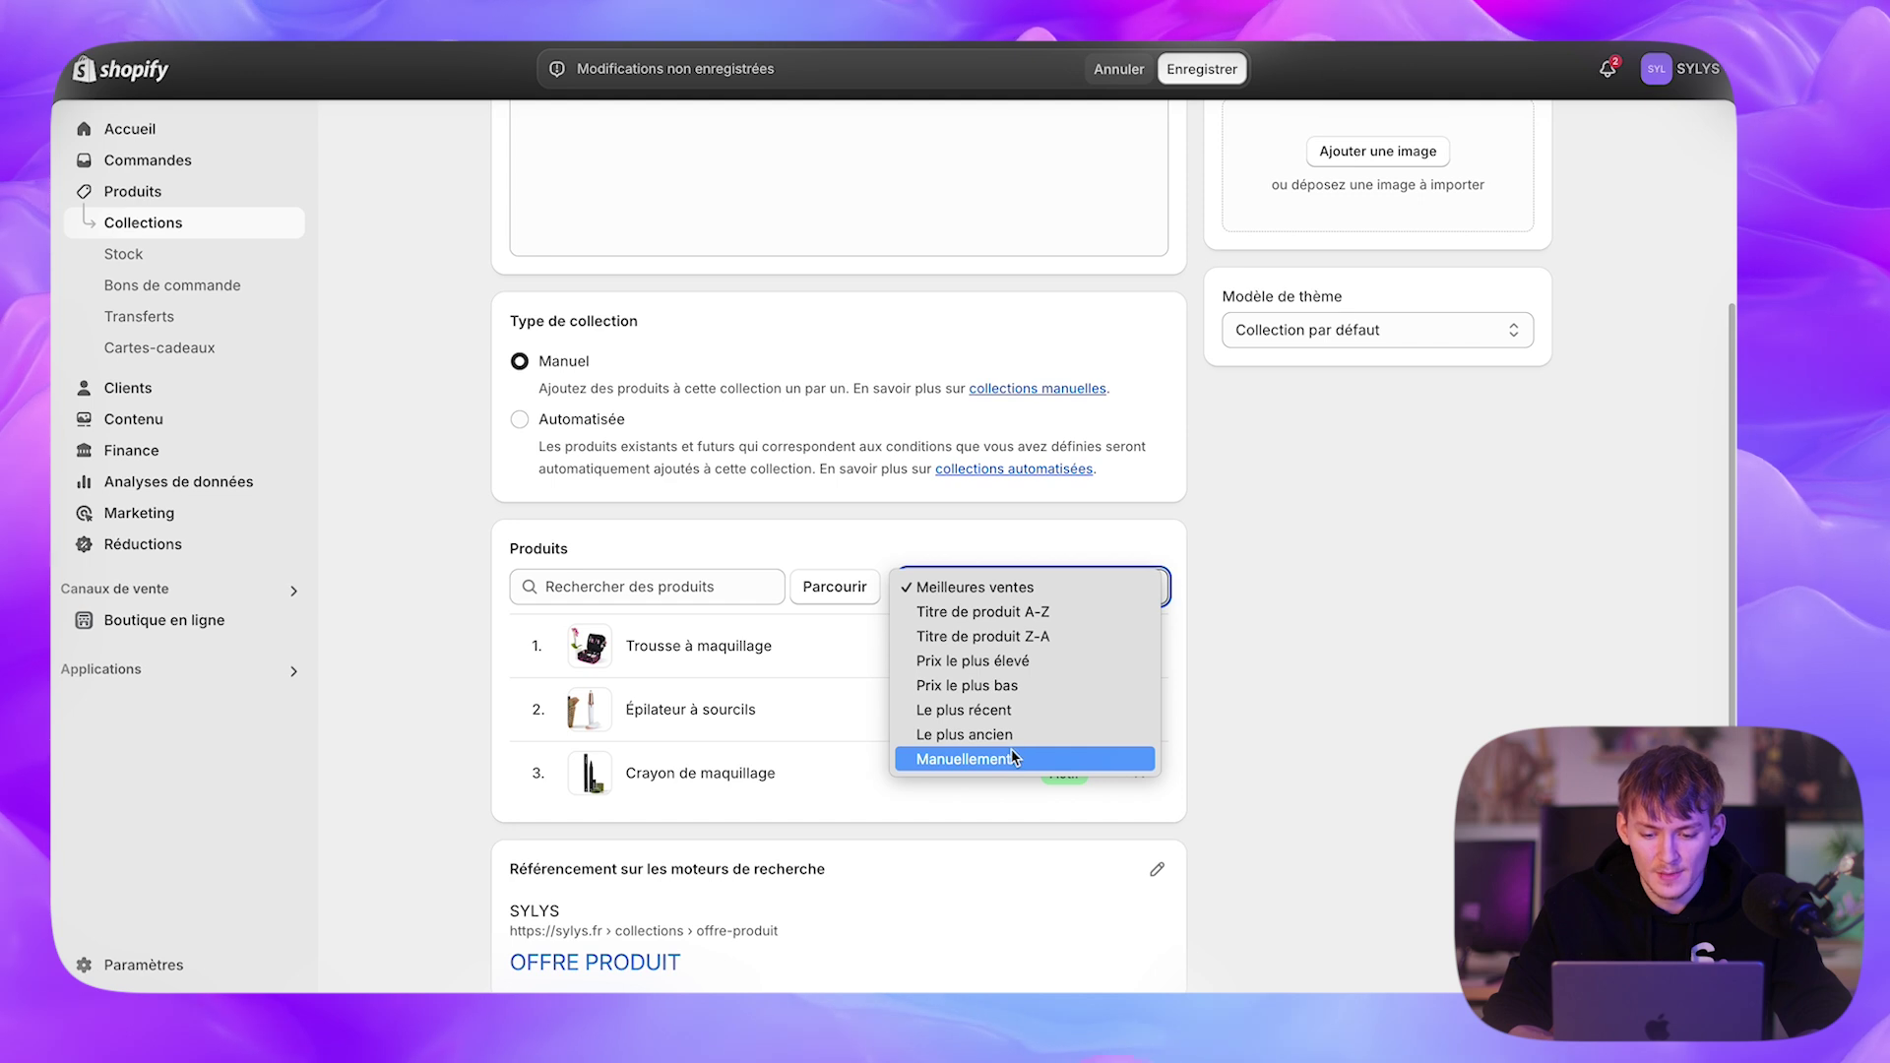
pyautogui.click(839, 755)
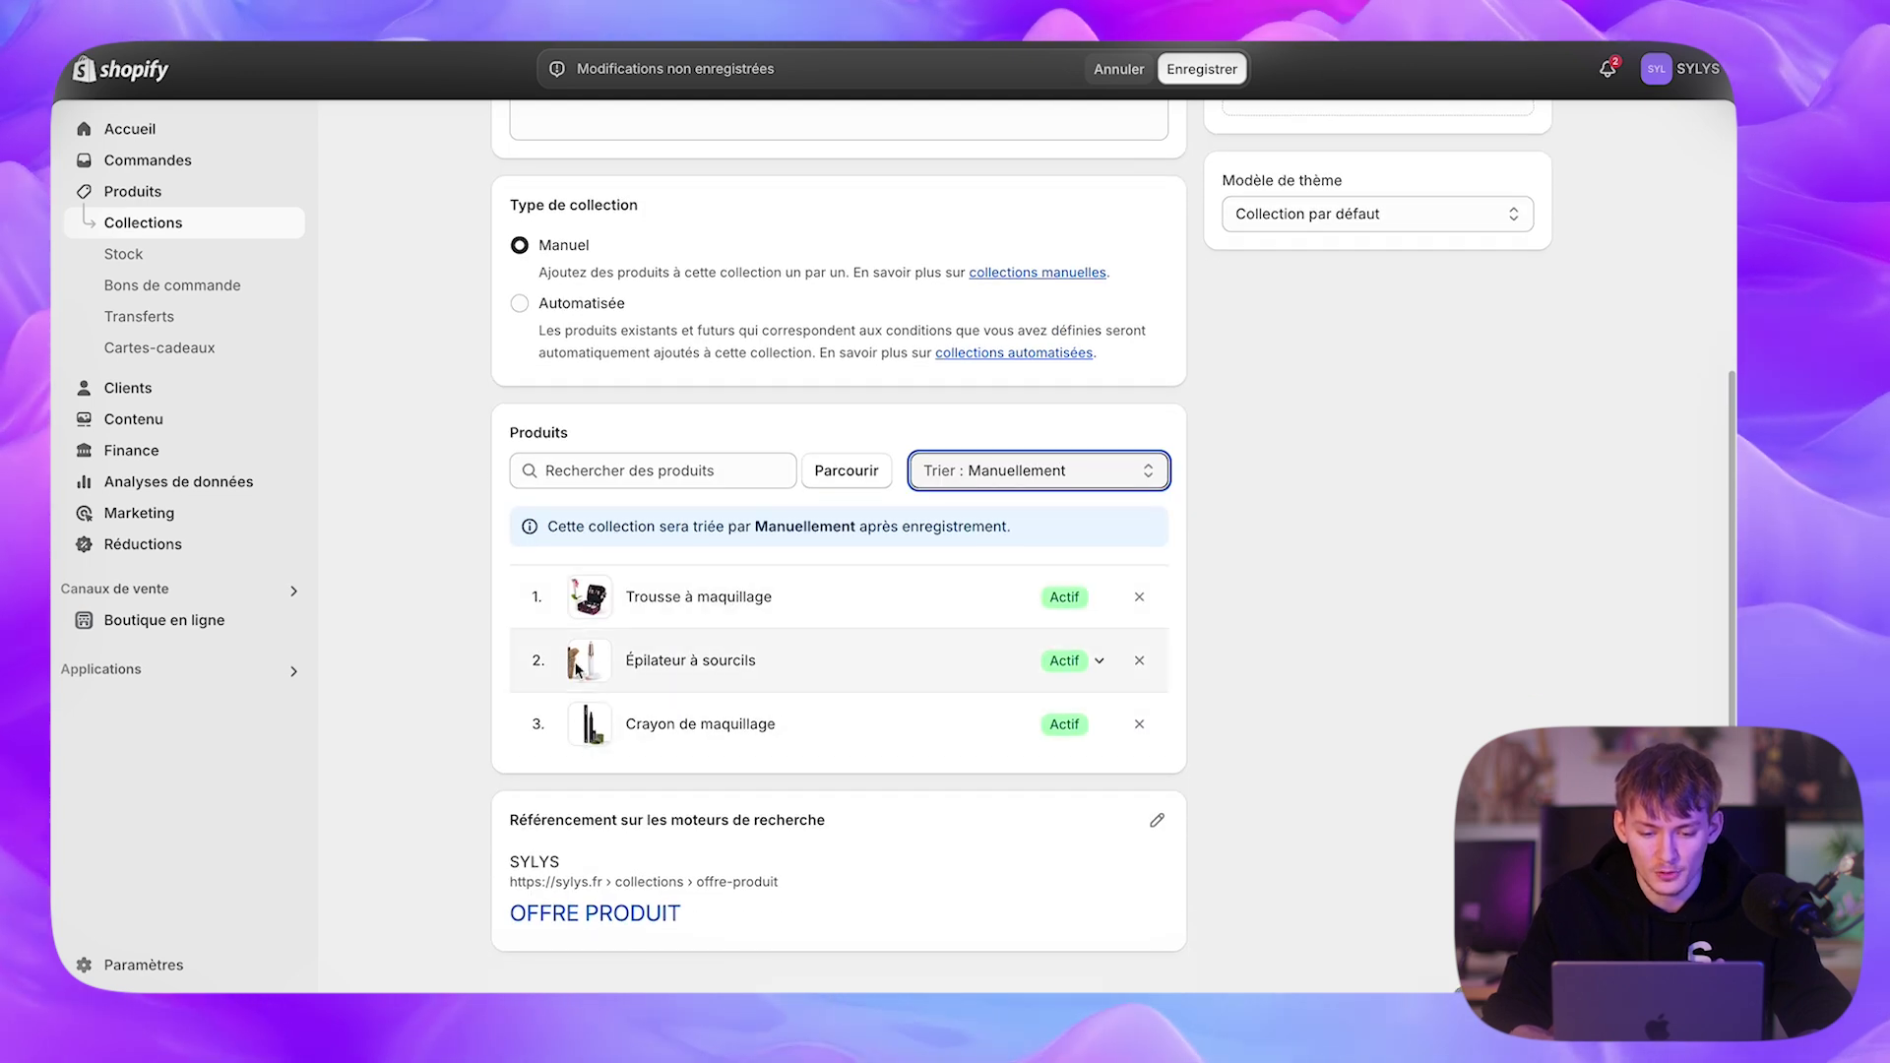
pyautogui.moveTo(527, 596); pyautogui.dragTo(530, 666)
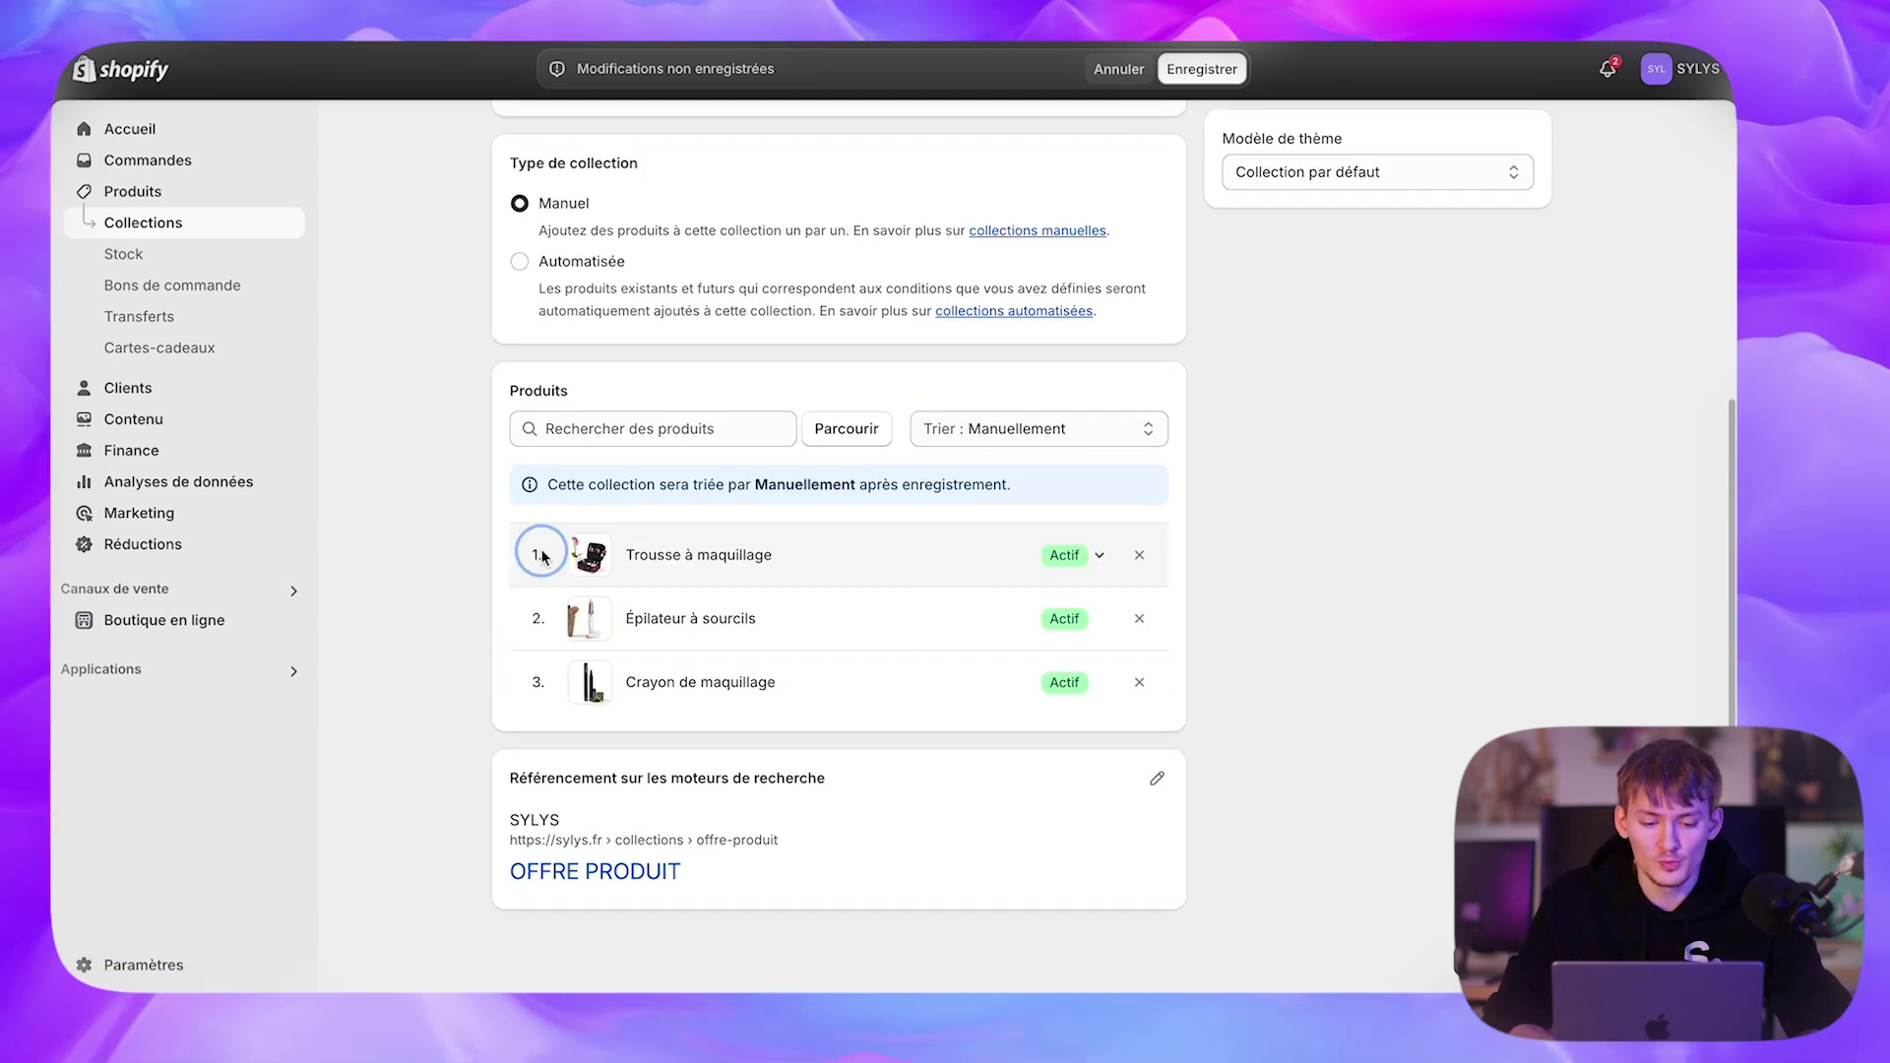
pyautogui.moveTo(541, 554)
pyautogui.mouseDown()
pyautogui.moveTo(546, 728)
pyautogui.moveTo(542, 554)
pyautogui.mouseUp()
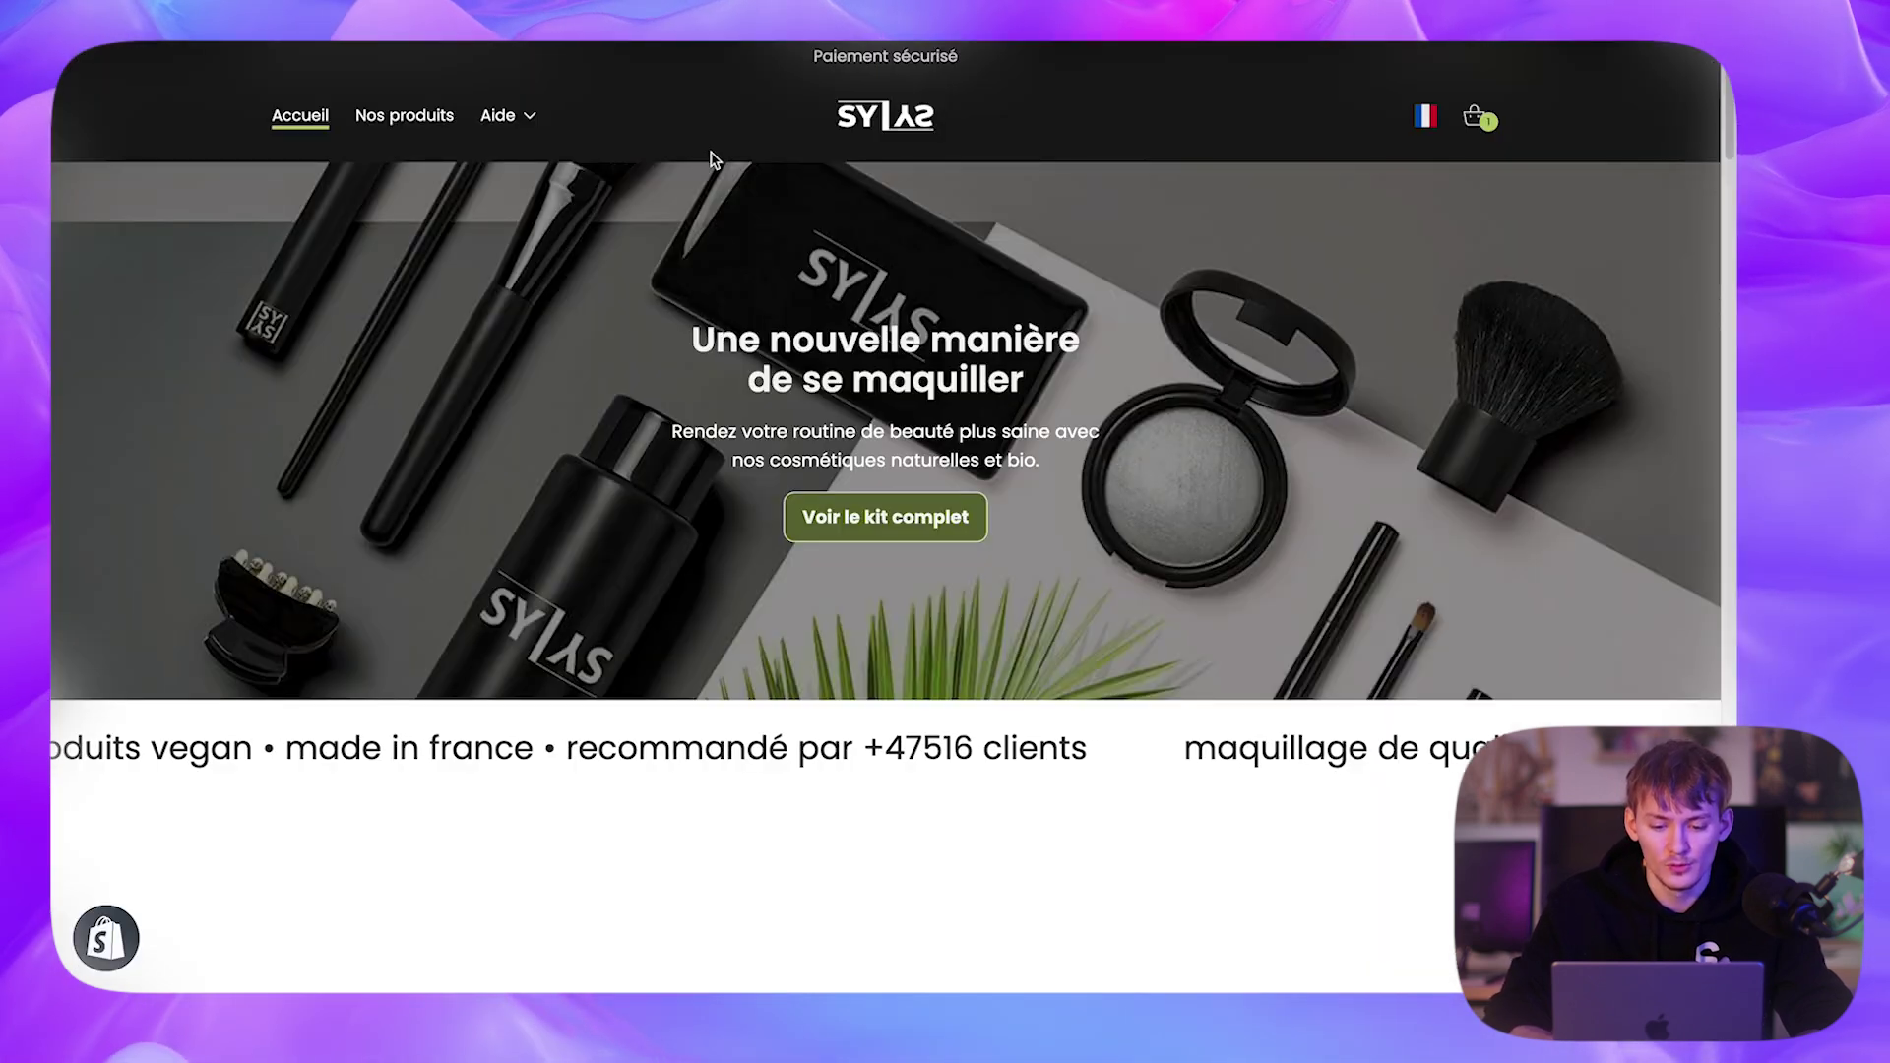
# - Check the order of the kit's products in the Pack section of the storefront home page
pyautogui.scroll(-15, 723, 539)
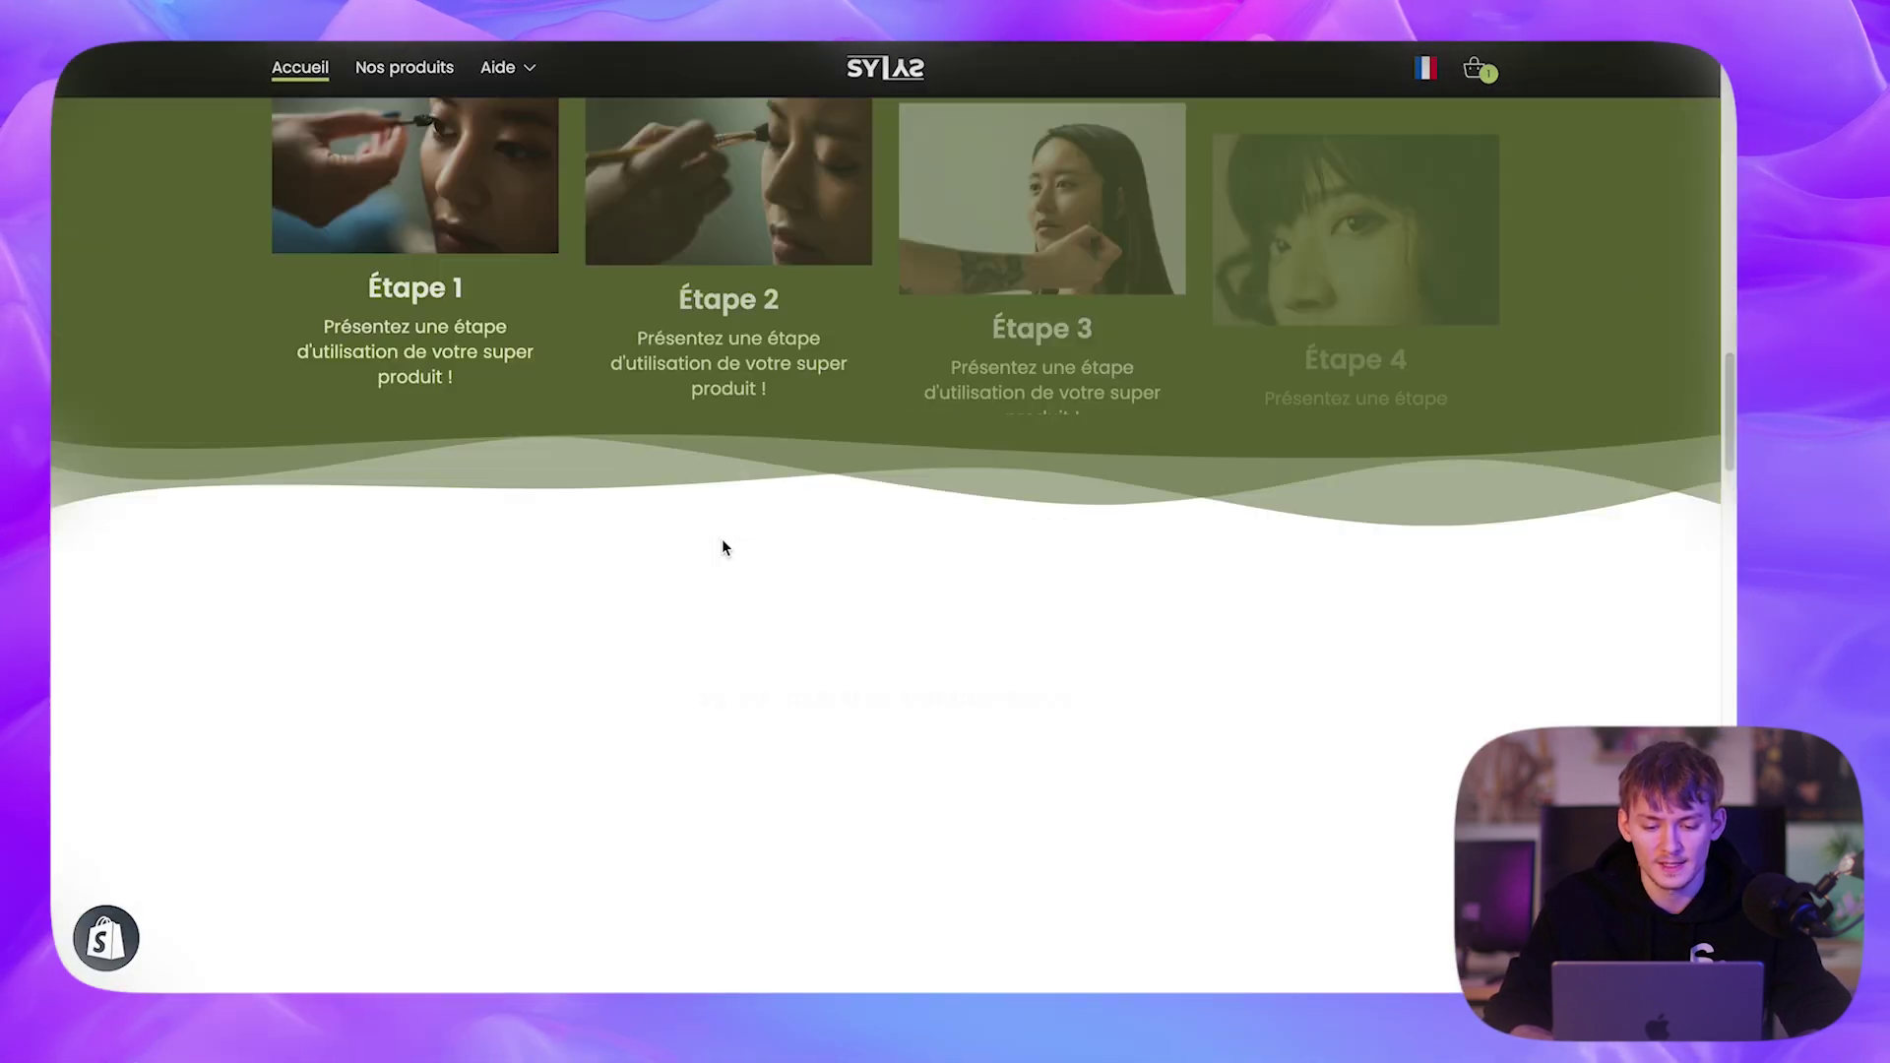
pyautogui.scroll(5, 722, 540)
pyautogui.scroll(-2, 723, 540)
pyautogui.scroll(-10, 722, 547)
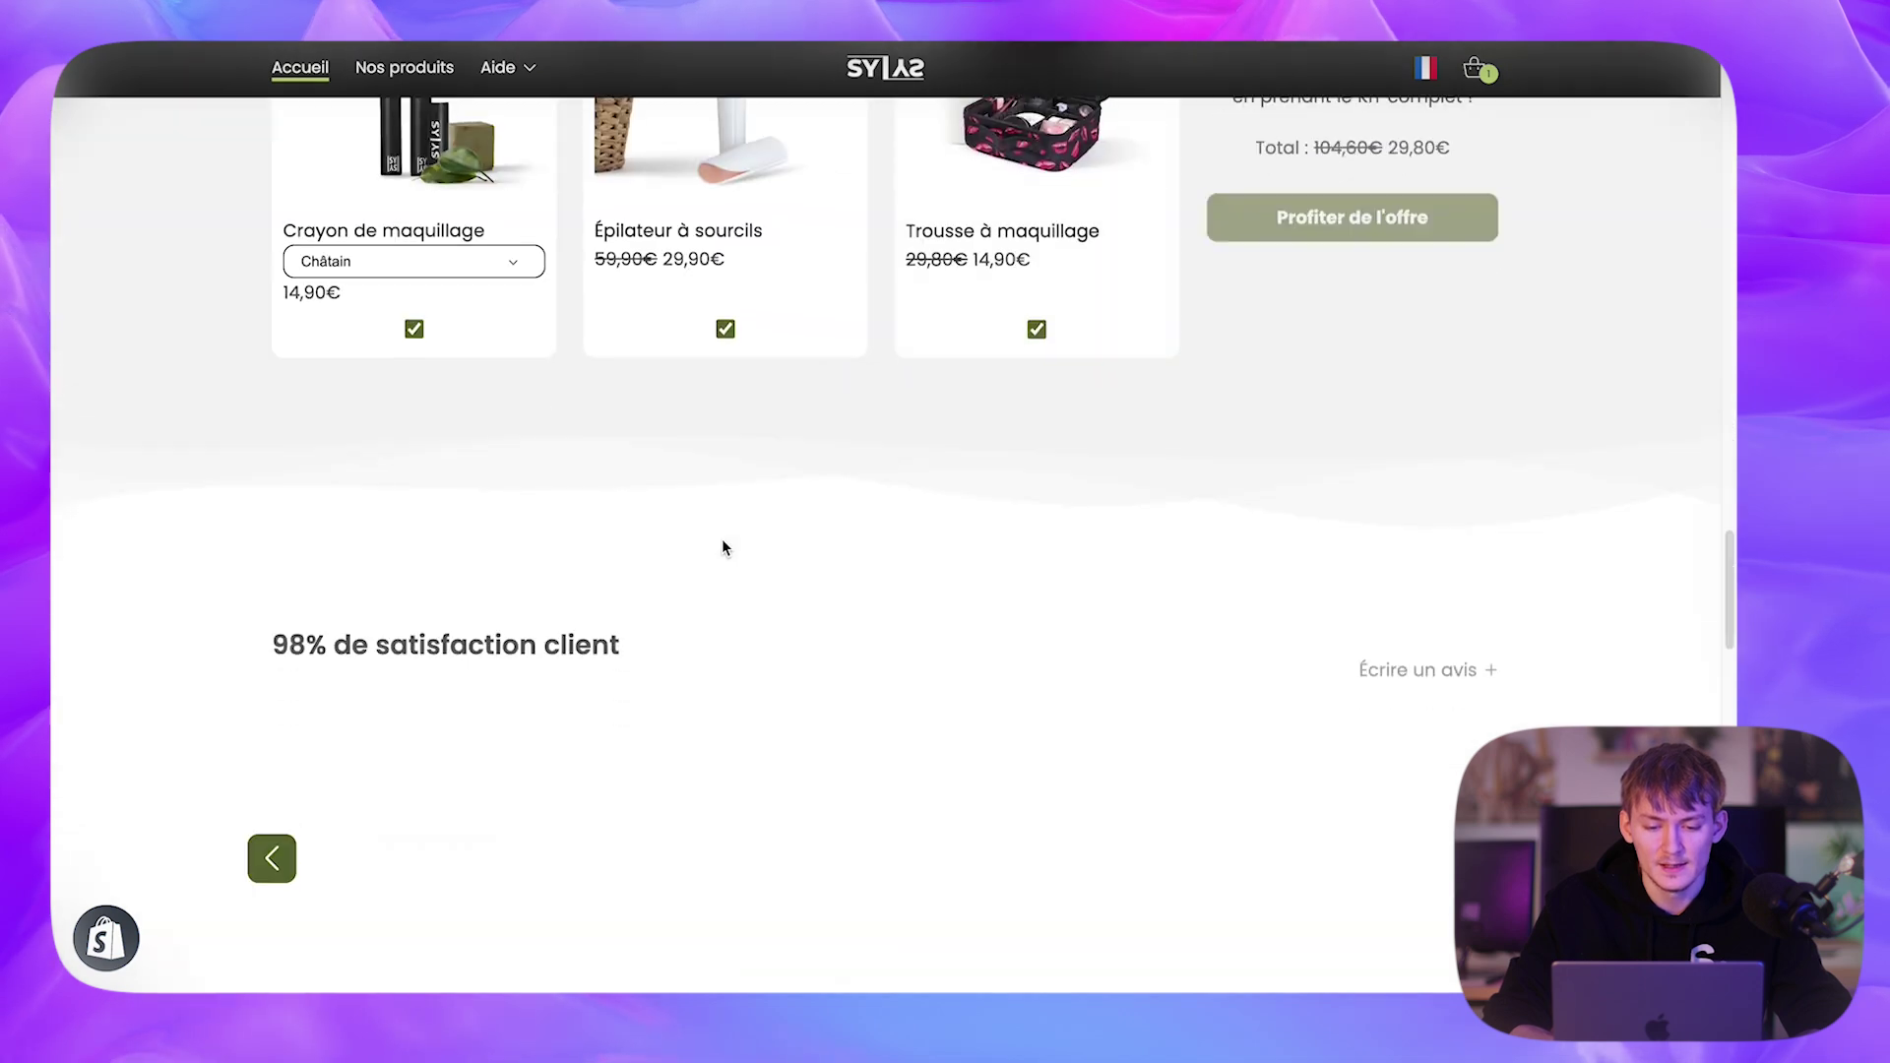
pyautogui.scroll(3, 723, 548)
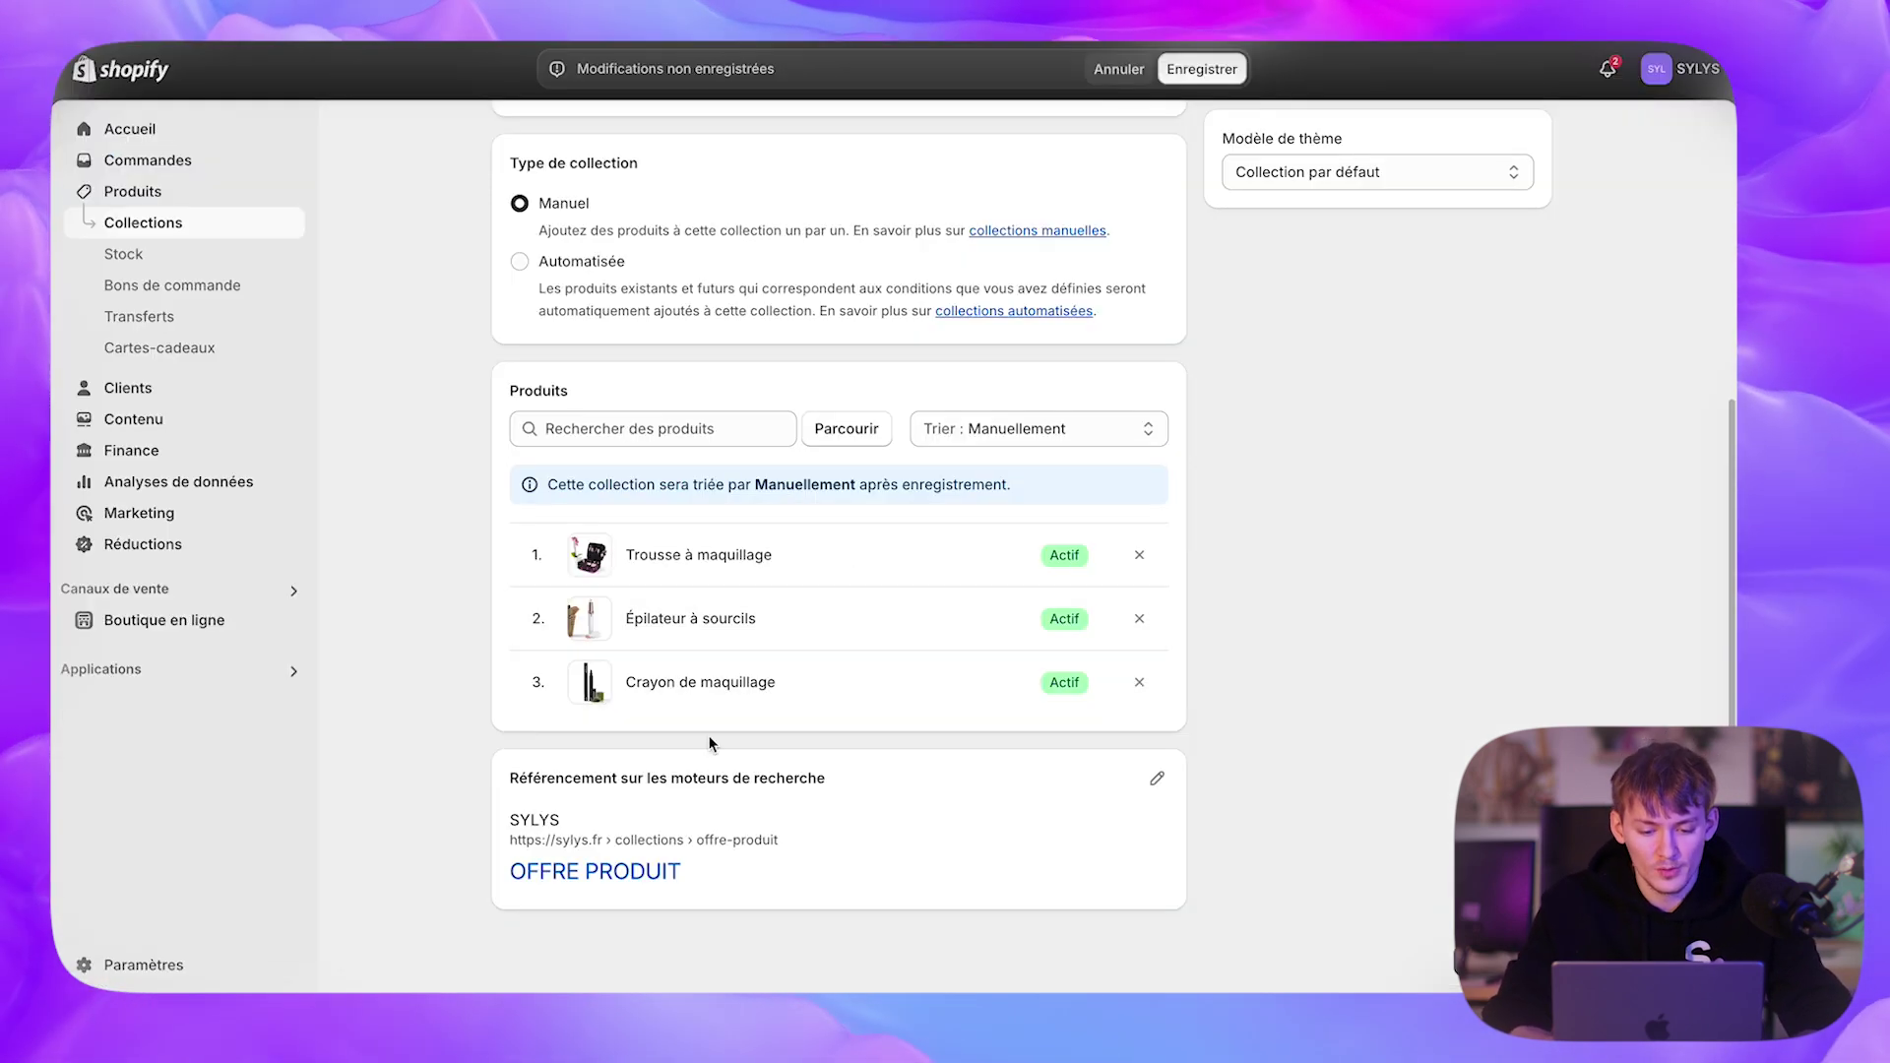
# - Check that the new collection is published to the Boutique en ligne sales channel
pyautogui.scroll(5, 800, 578)
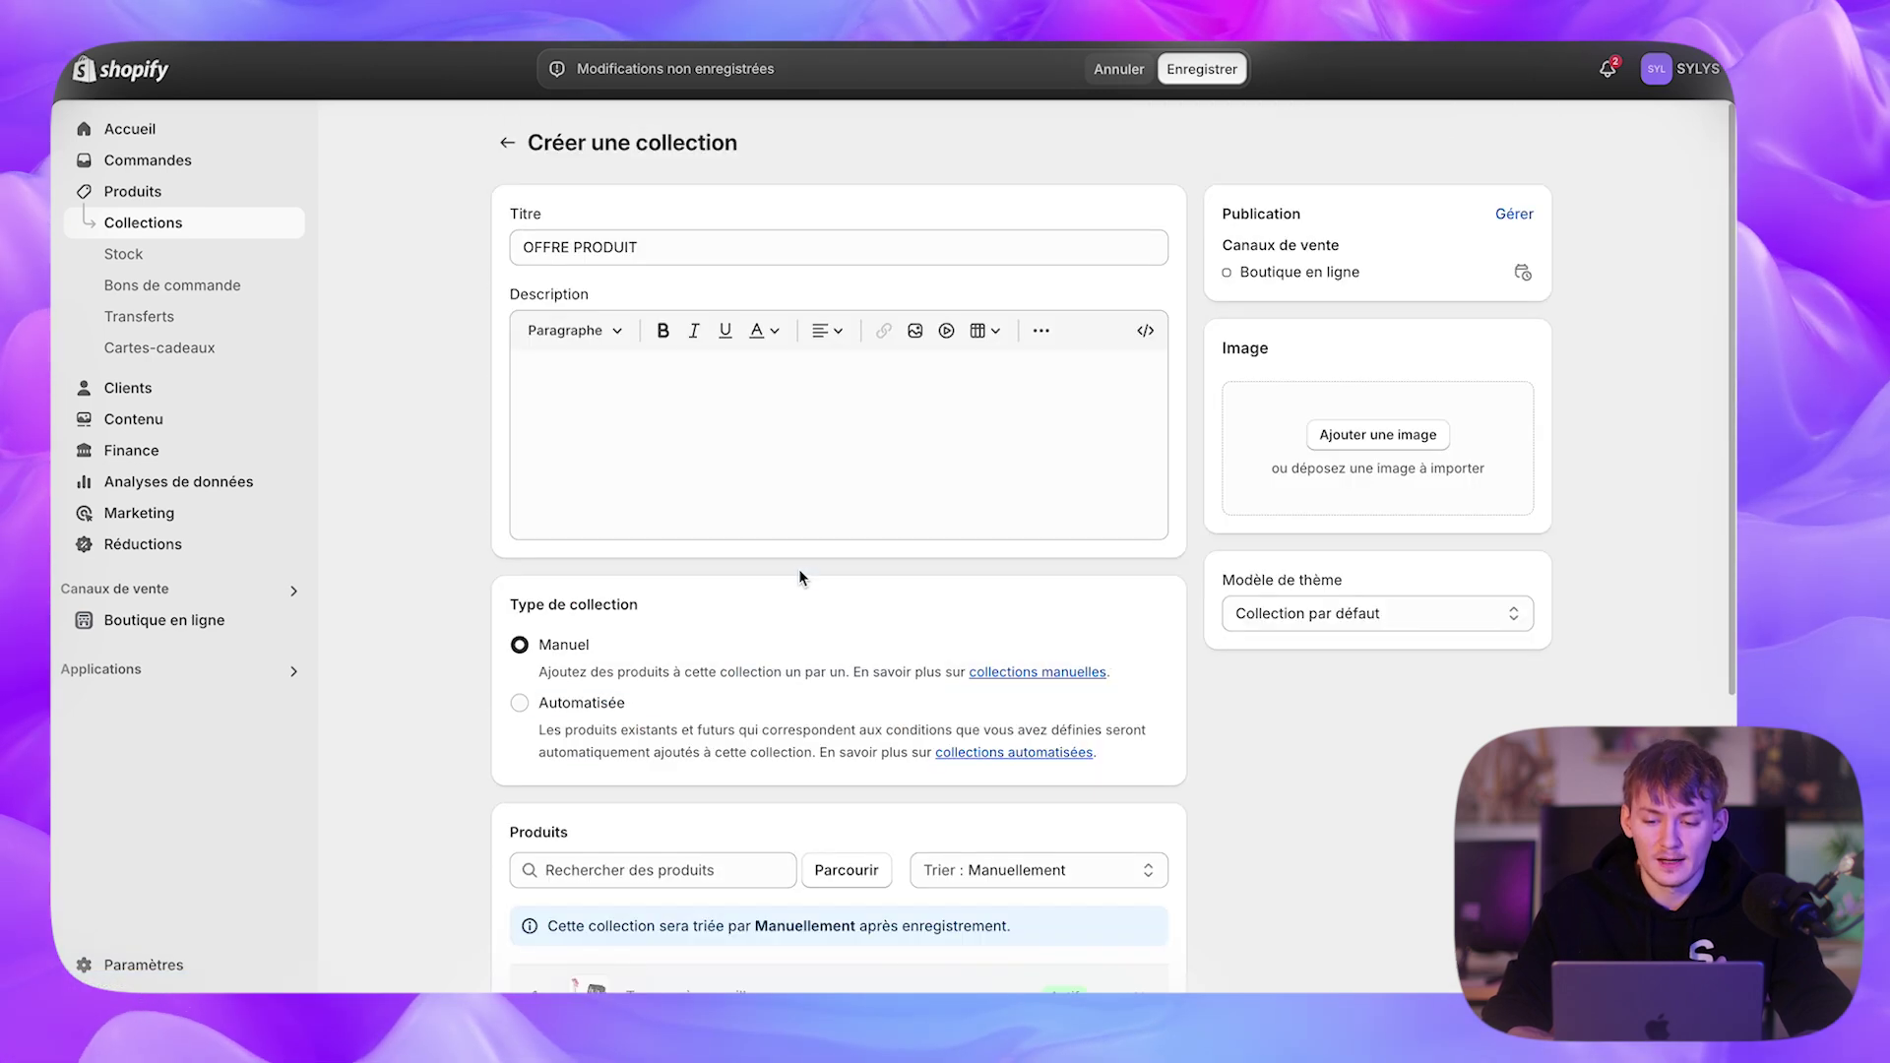
pyautogui.scroll(-2, 800, 578)
pyautogui.scroll(2, 688, 578)
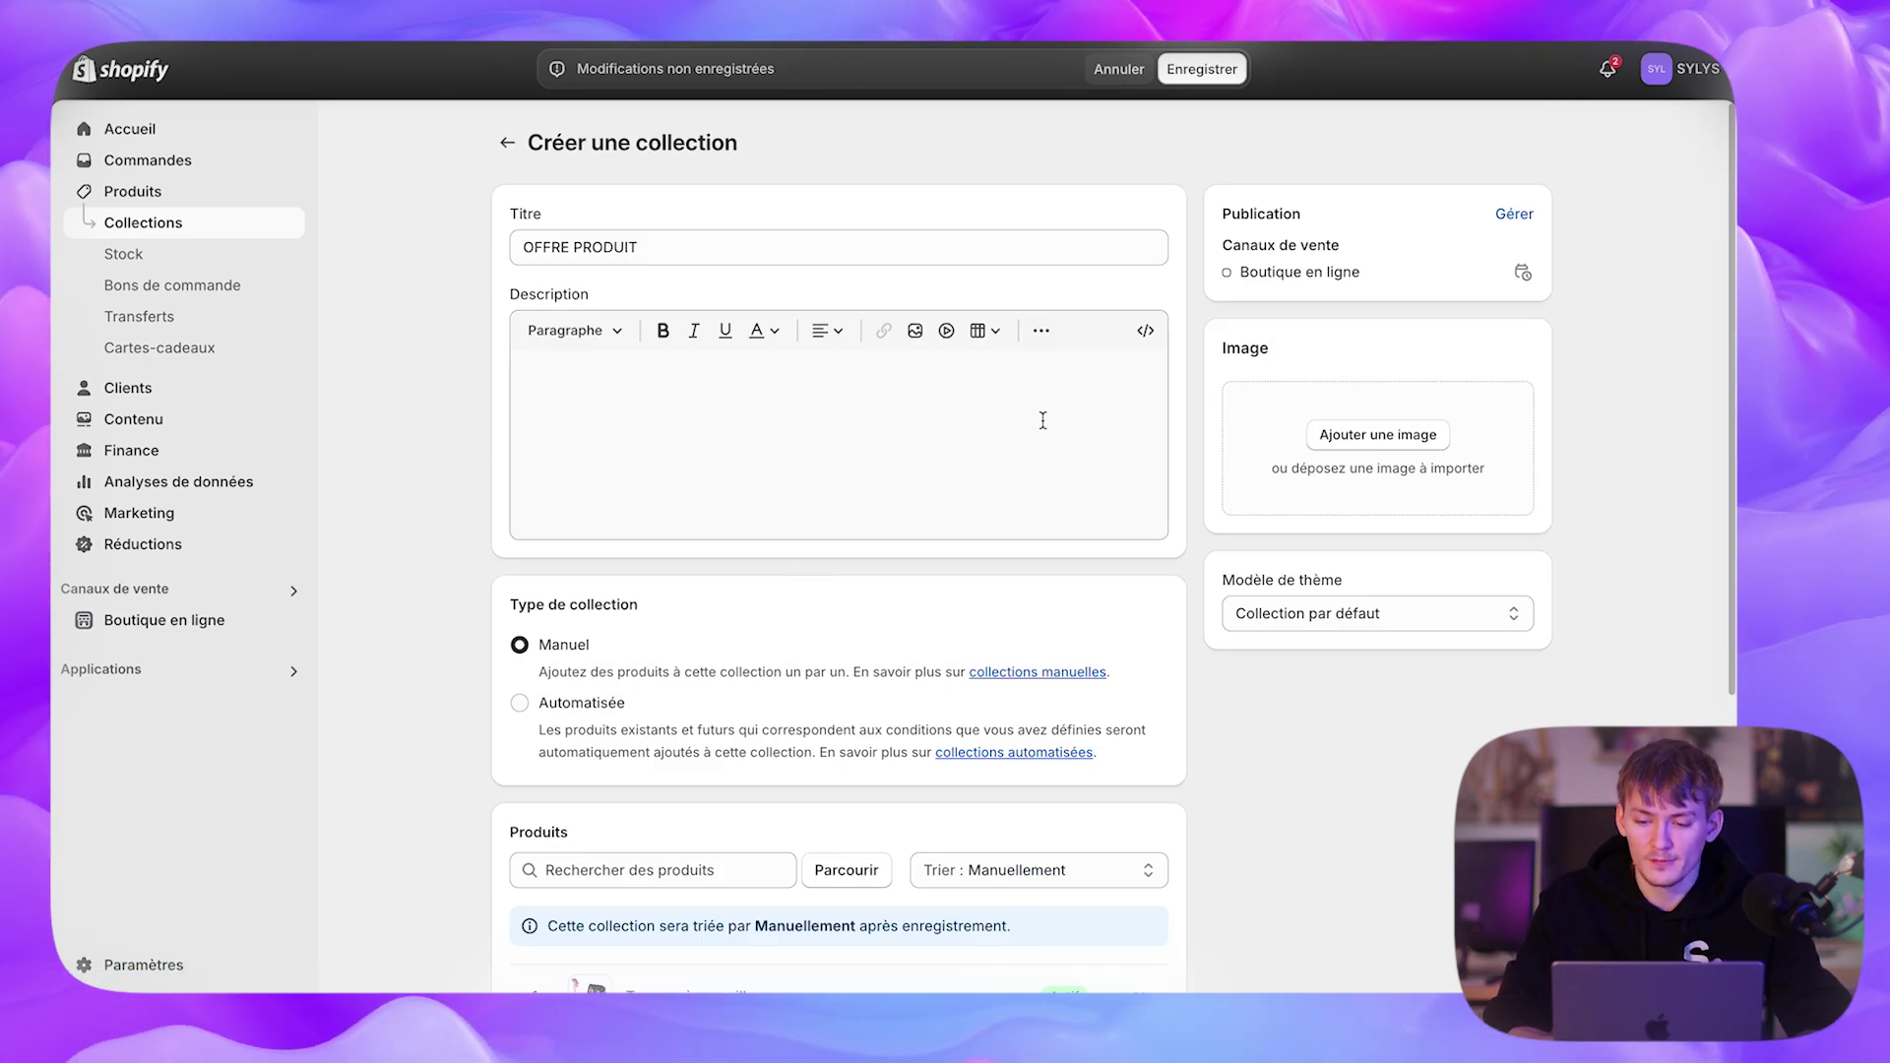
pyautogui.click(1513, 215)
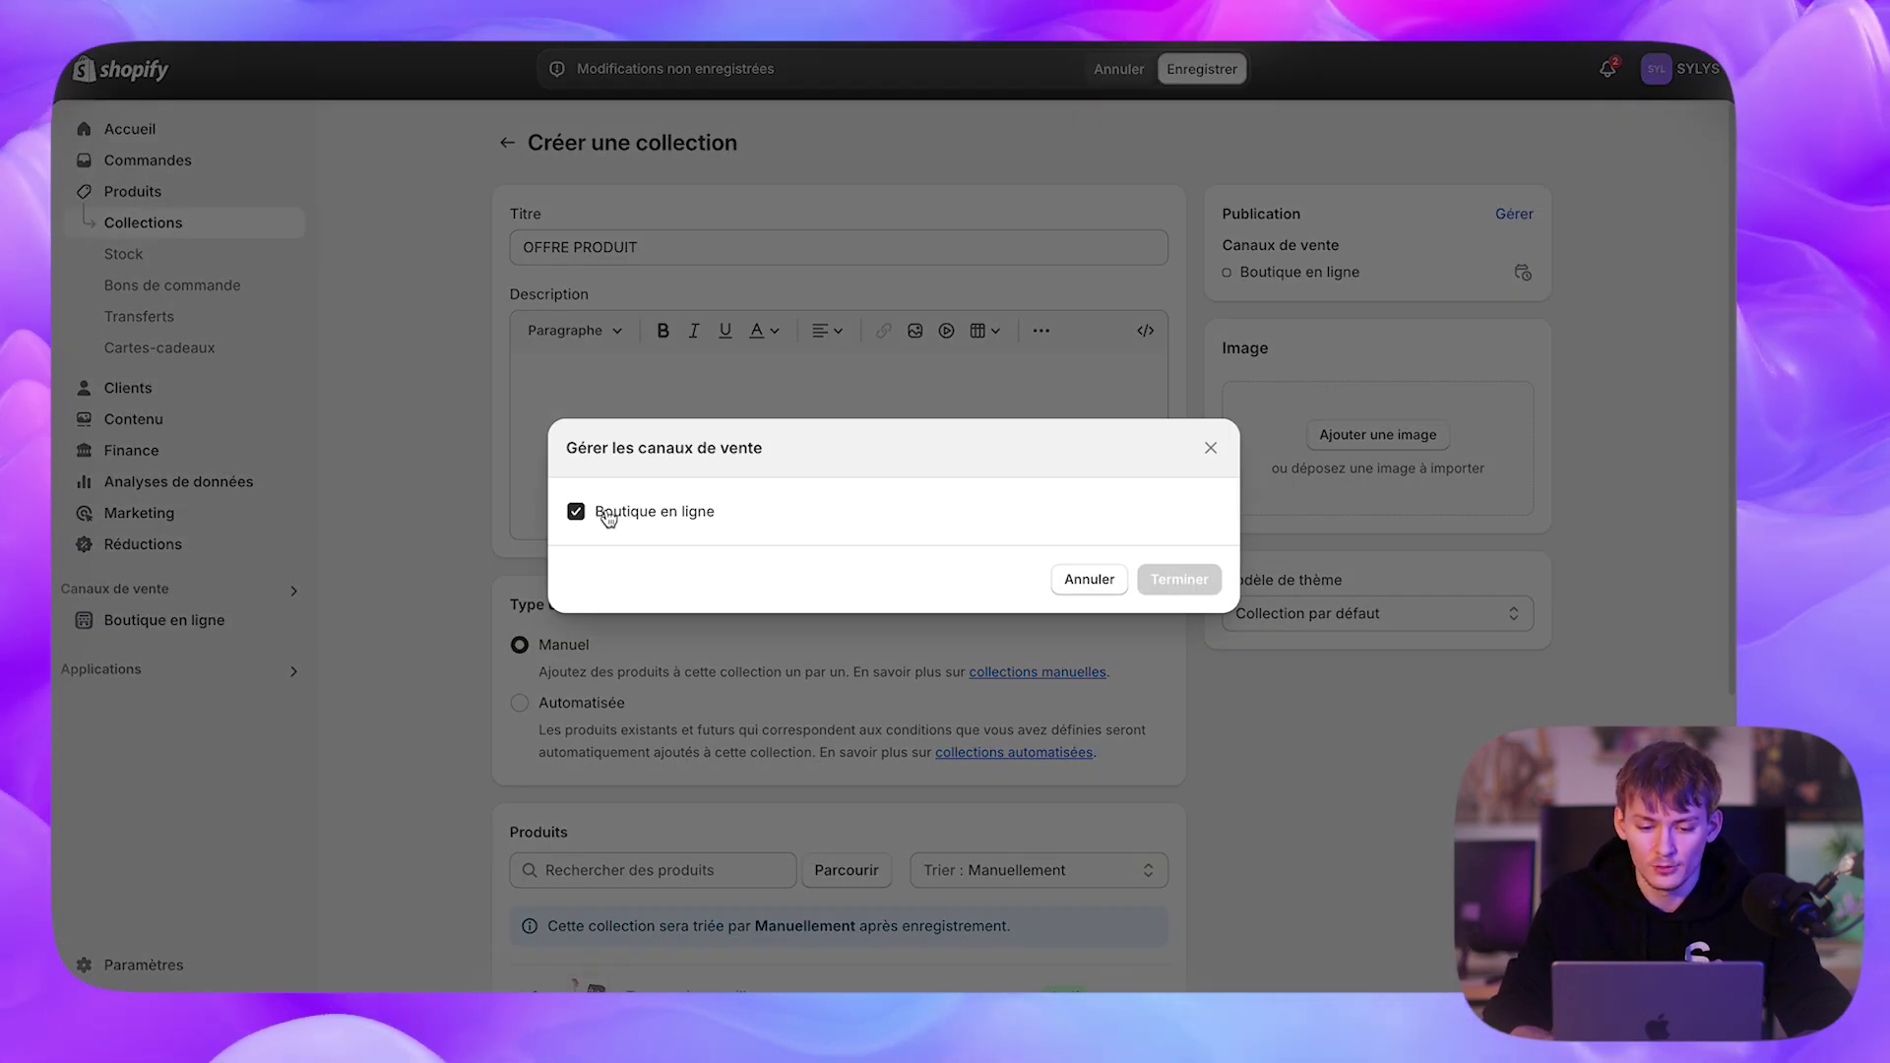
pyautogui.click(1107, 571)
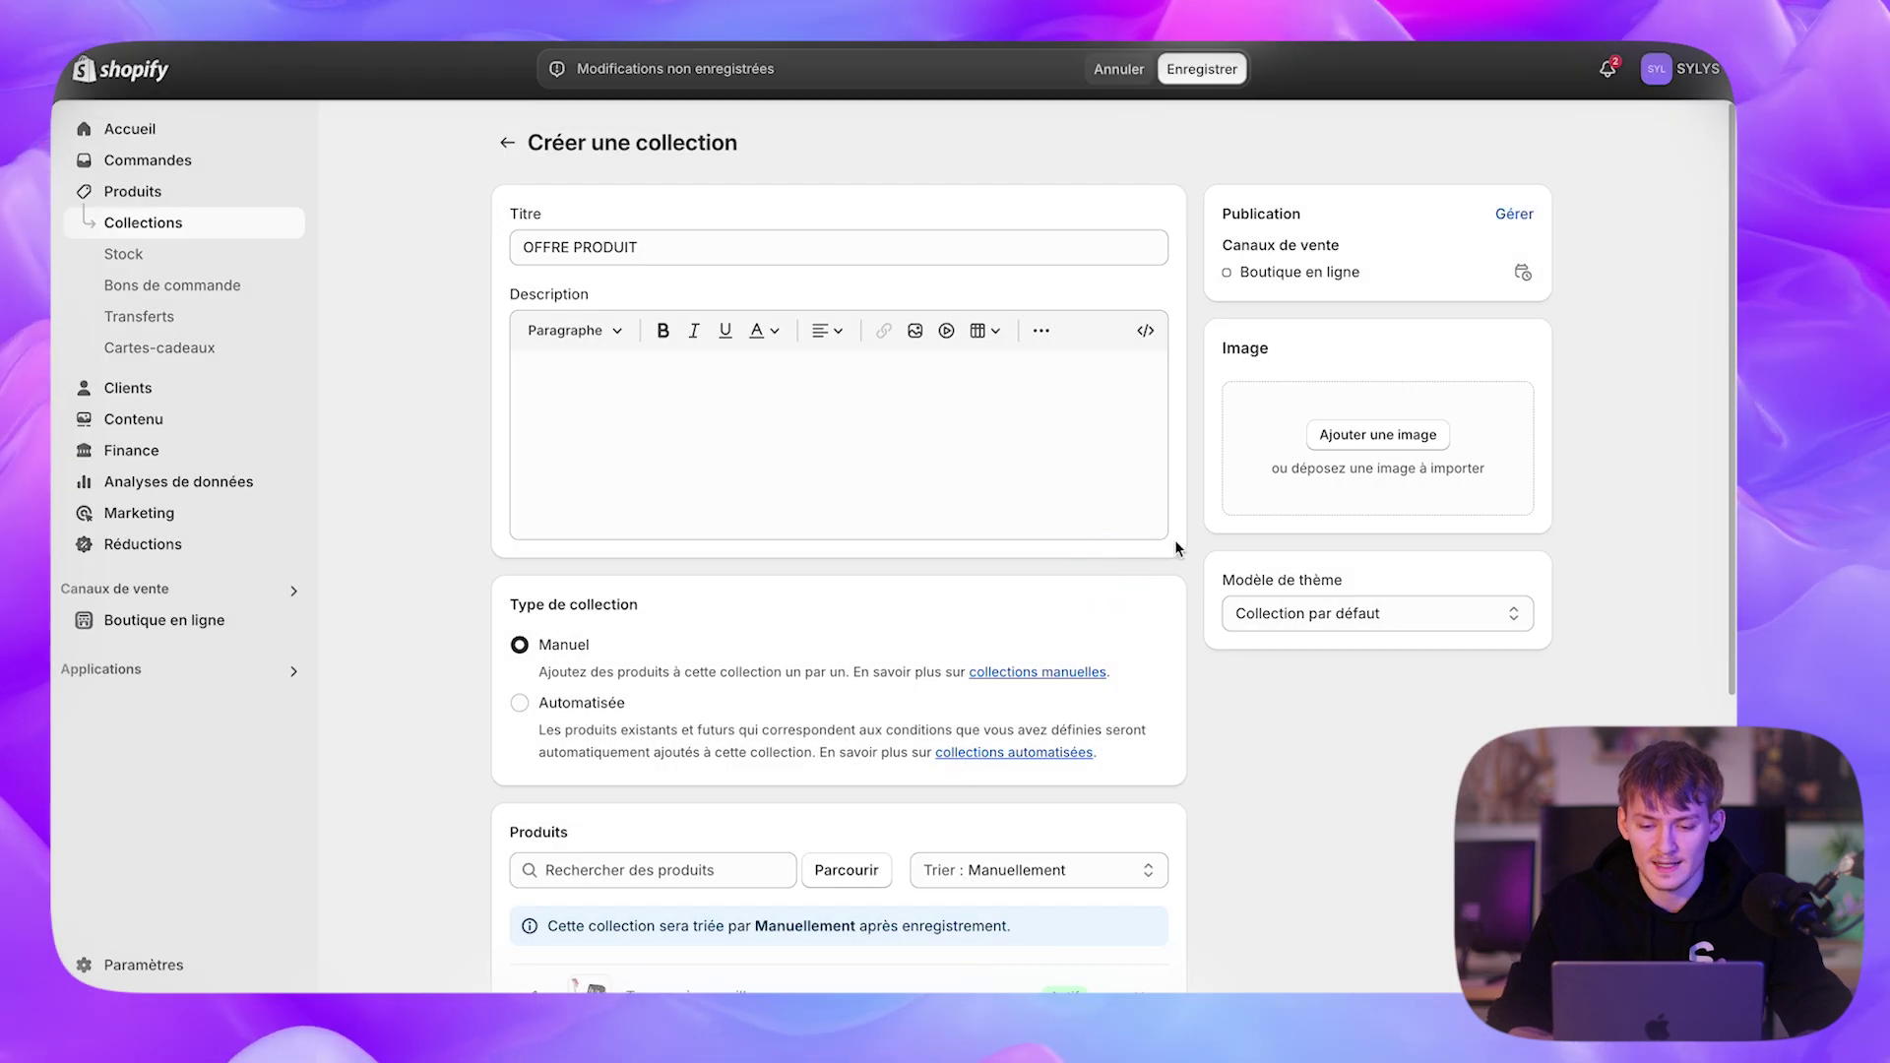
# - Review the collection's product list, discard the unsaved collection and return to the collections list
pyautogui.scroll(-2, 1019, 433)
pyautogui.scroll(-2, 1021, 435)
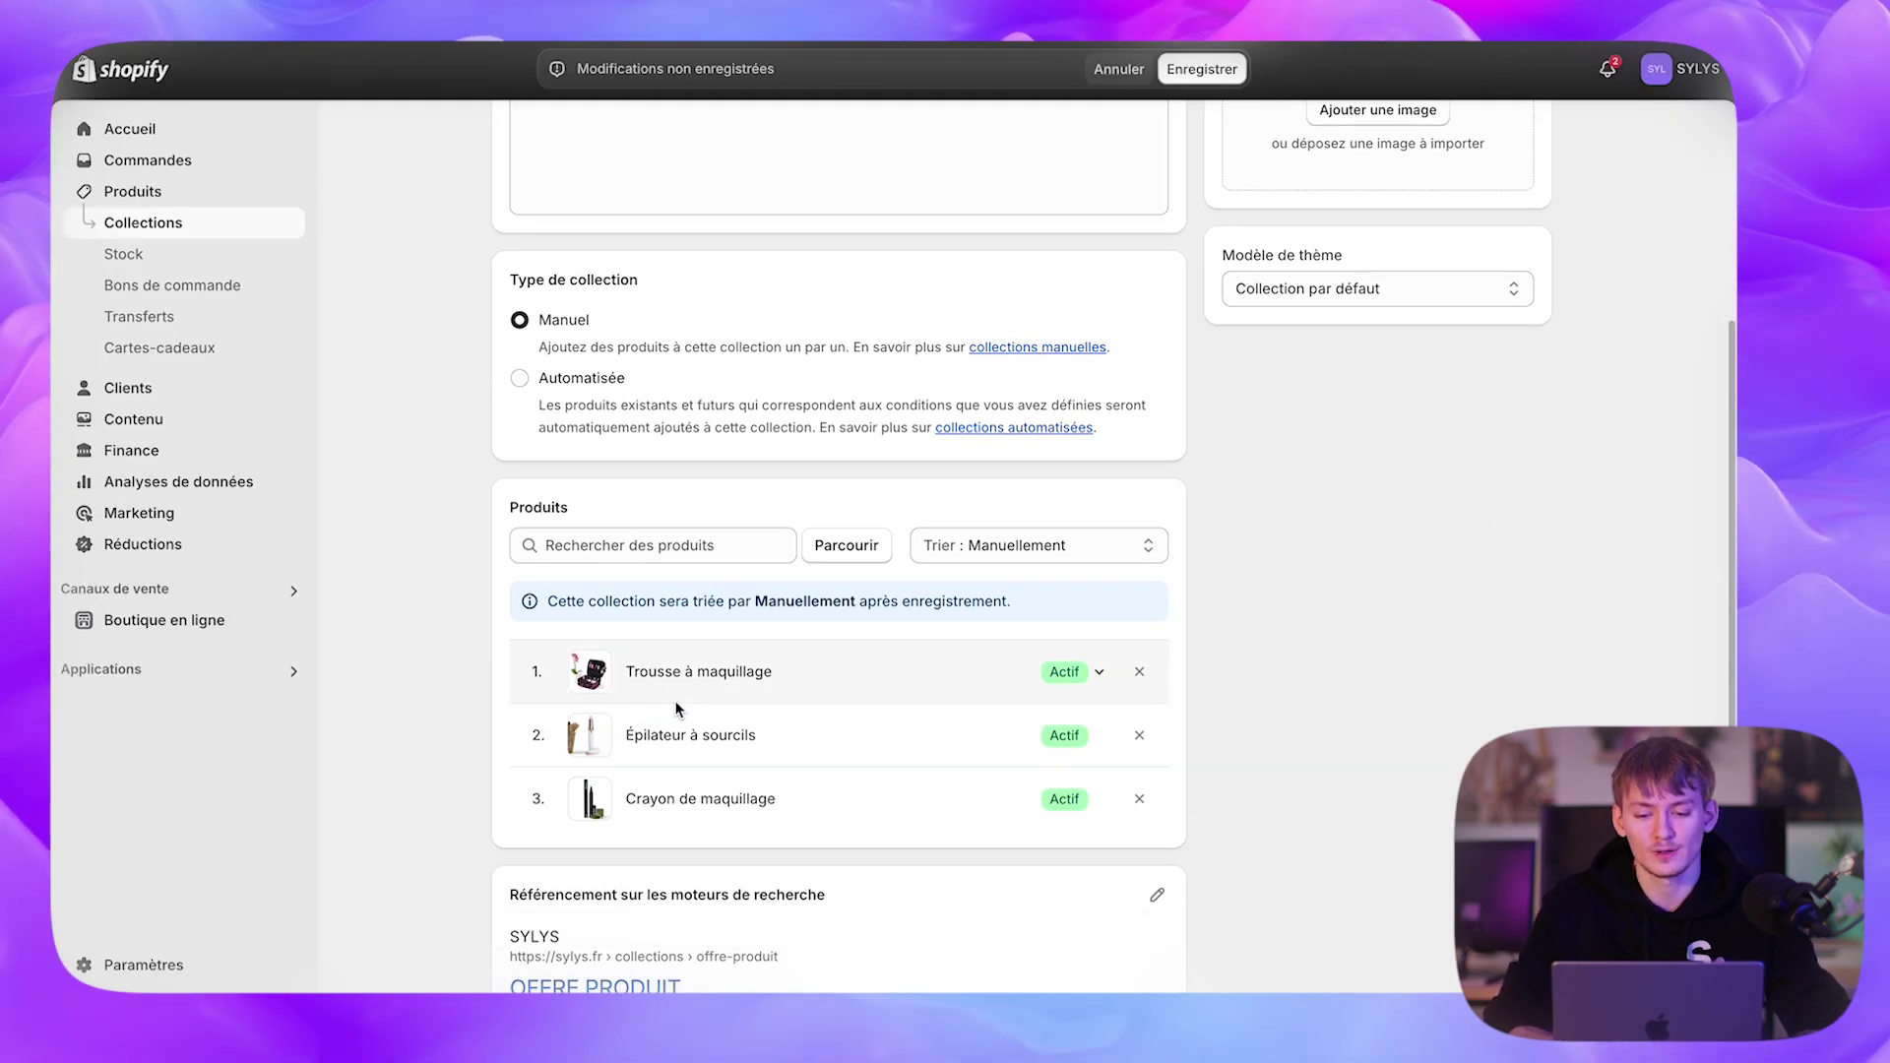
pyautogui.scroll(4, 1076, 673)
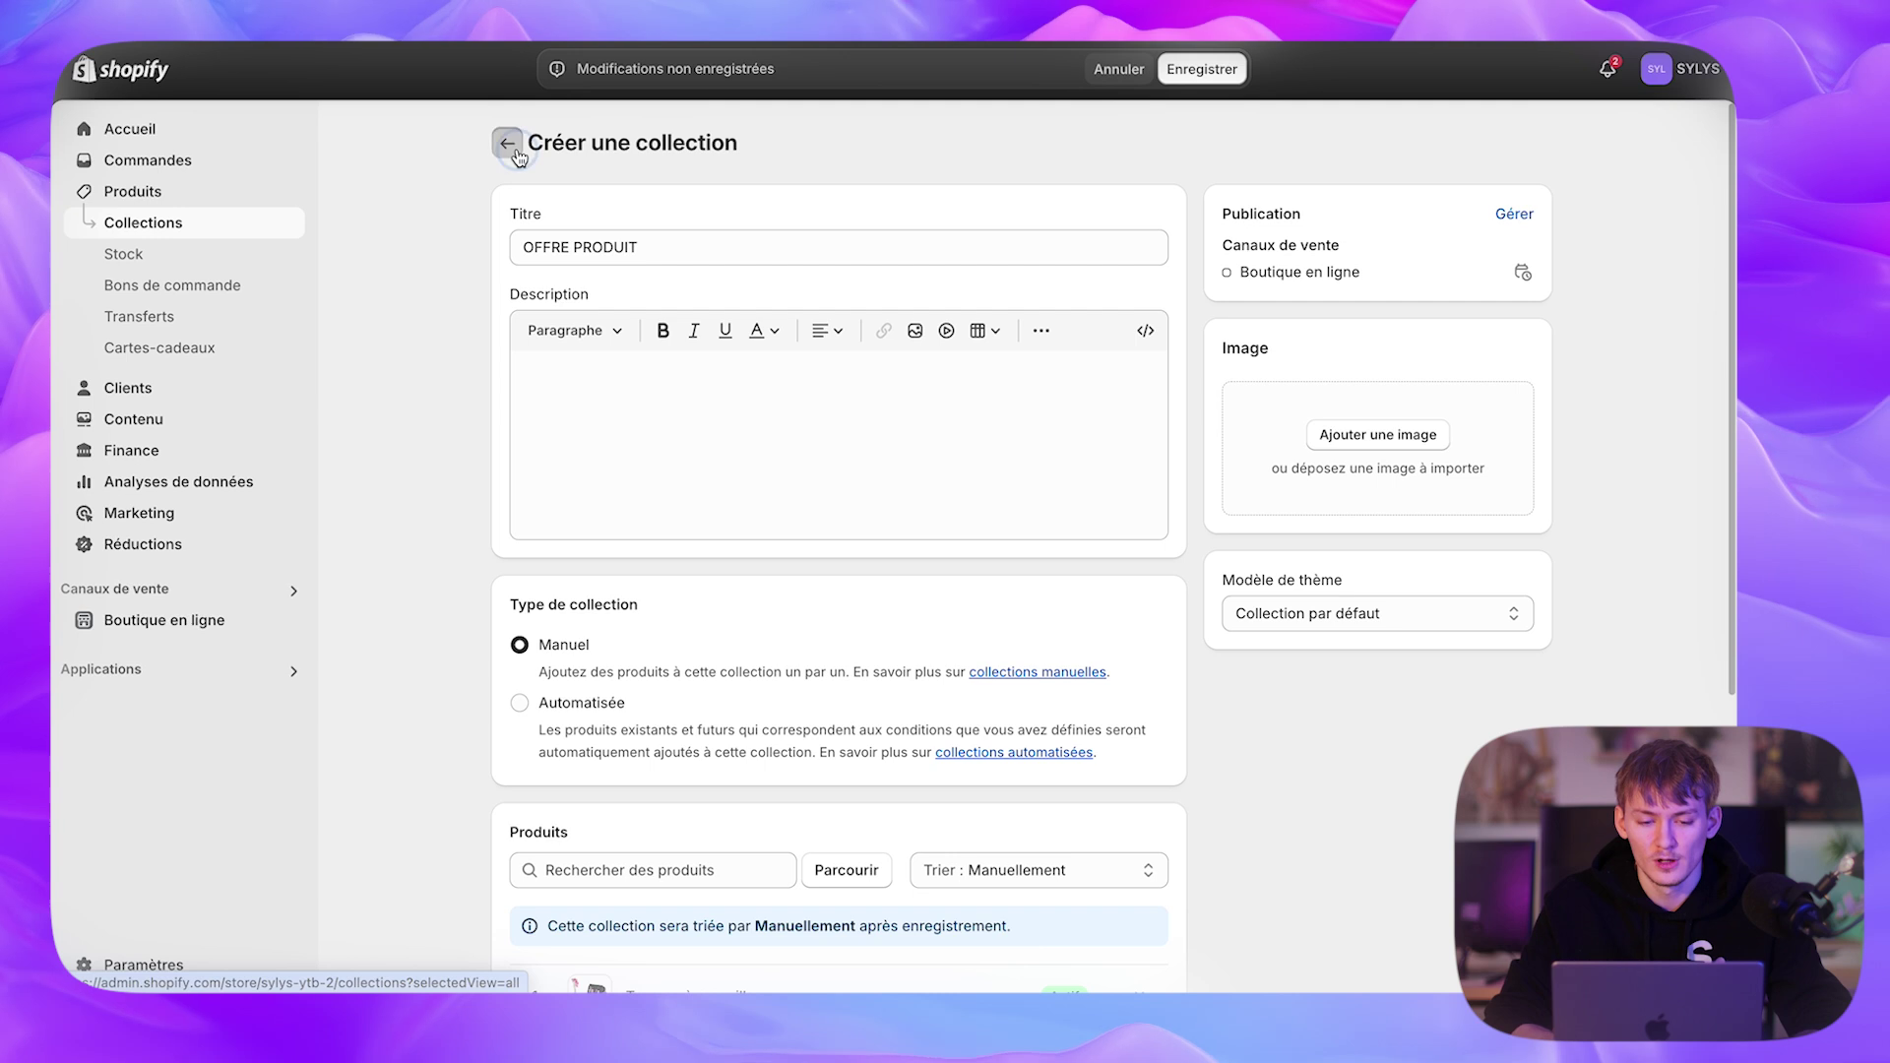
pyautogui.click(1119, 69)
pyautogui.click(507, 154)
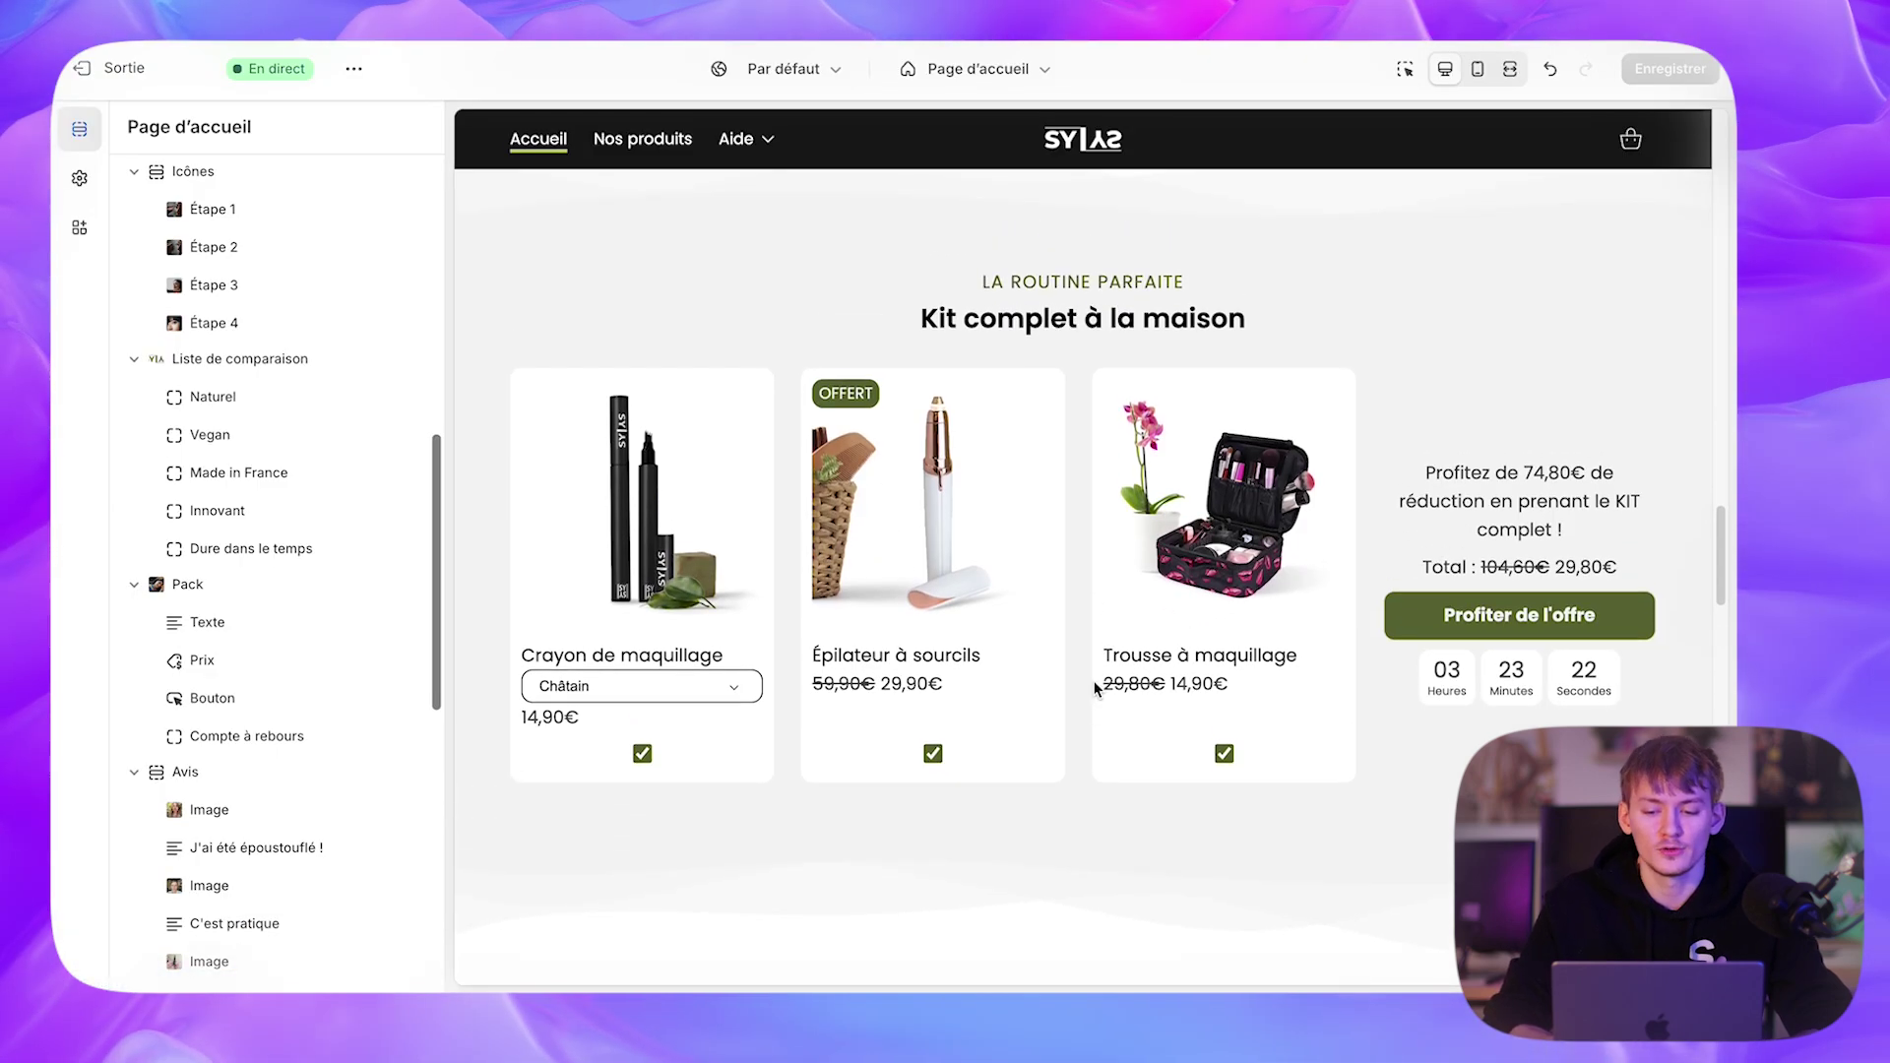
# - Add the complete kit to the cart from the Pack section preview and examine the Épilateur à sourcils discount
pyautogui.click(1473, 626)
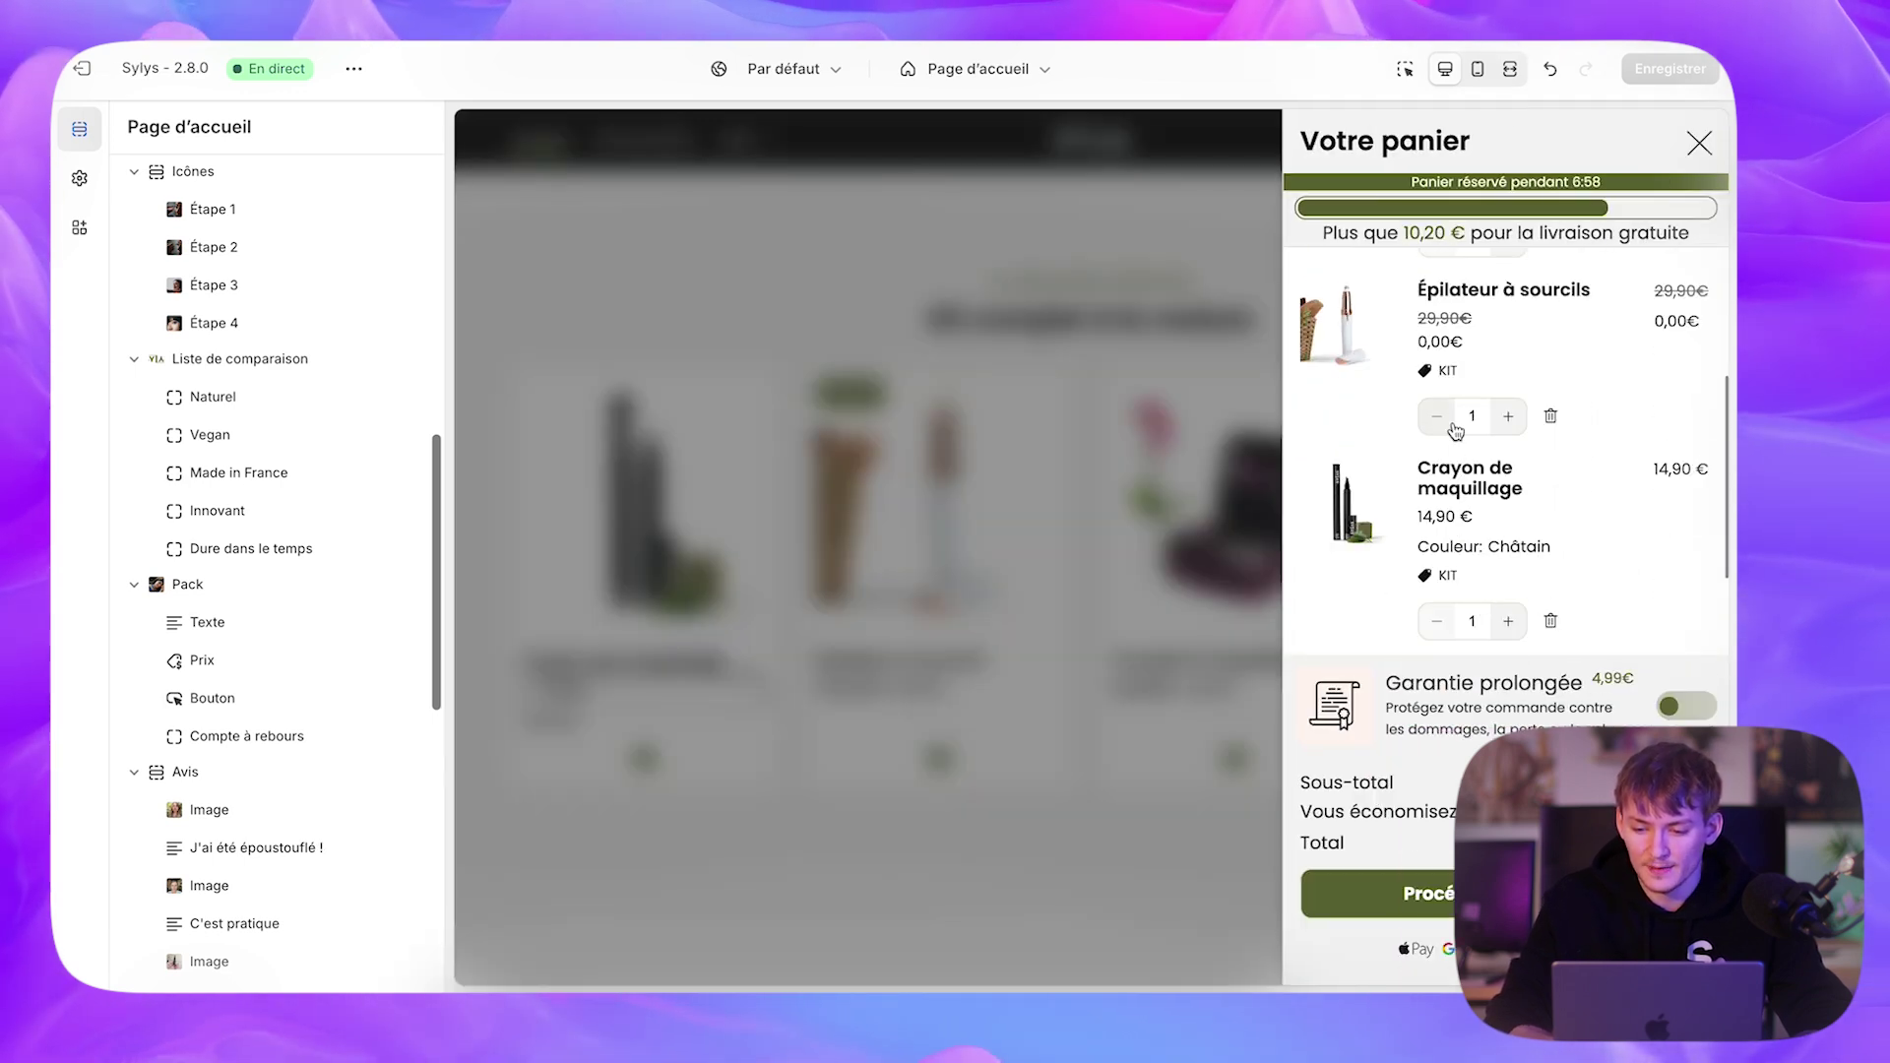
pyautogui.moveTo(1469, 347); pyautogui.dragTo(1409, 286)
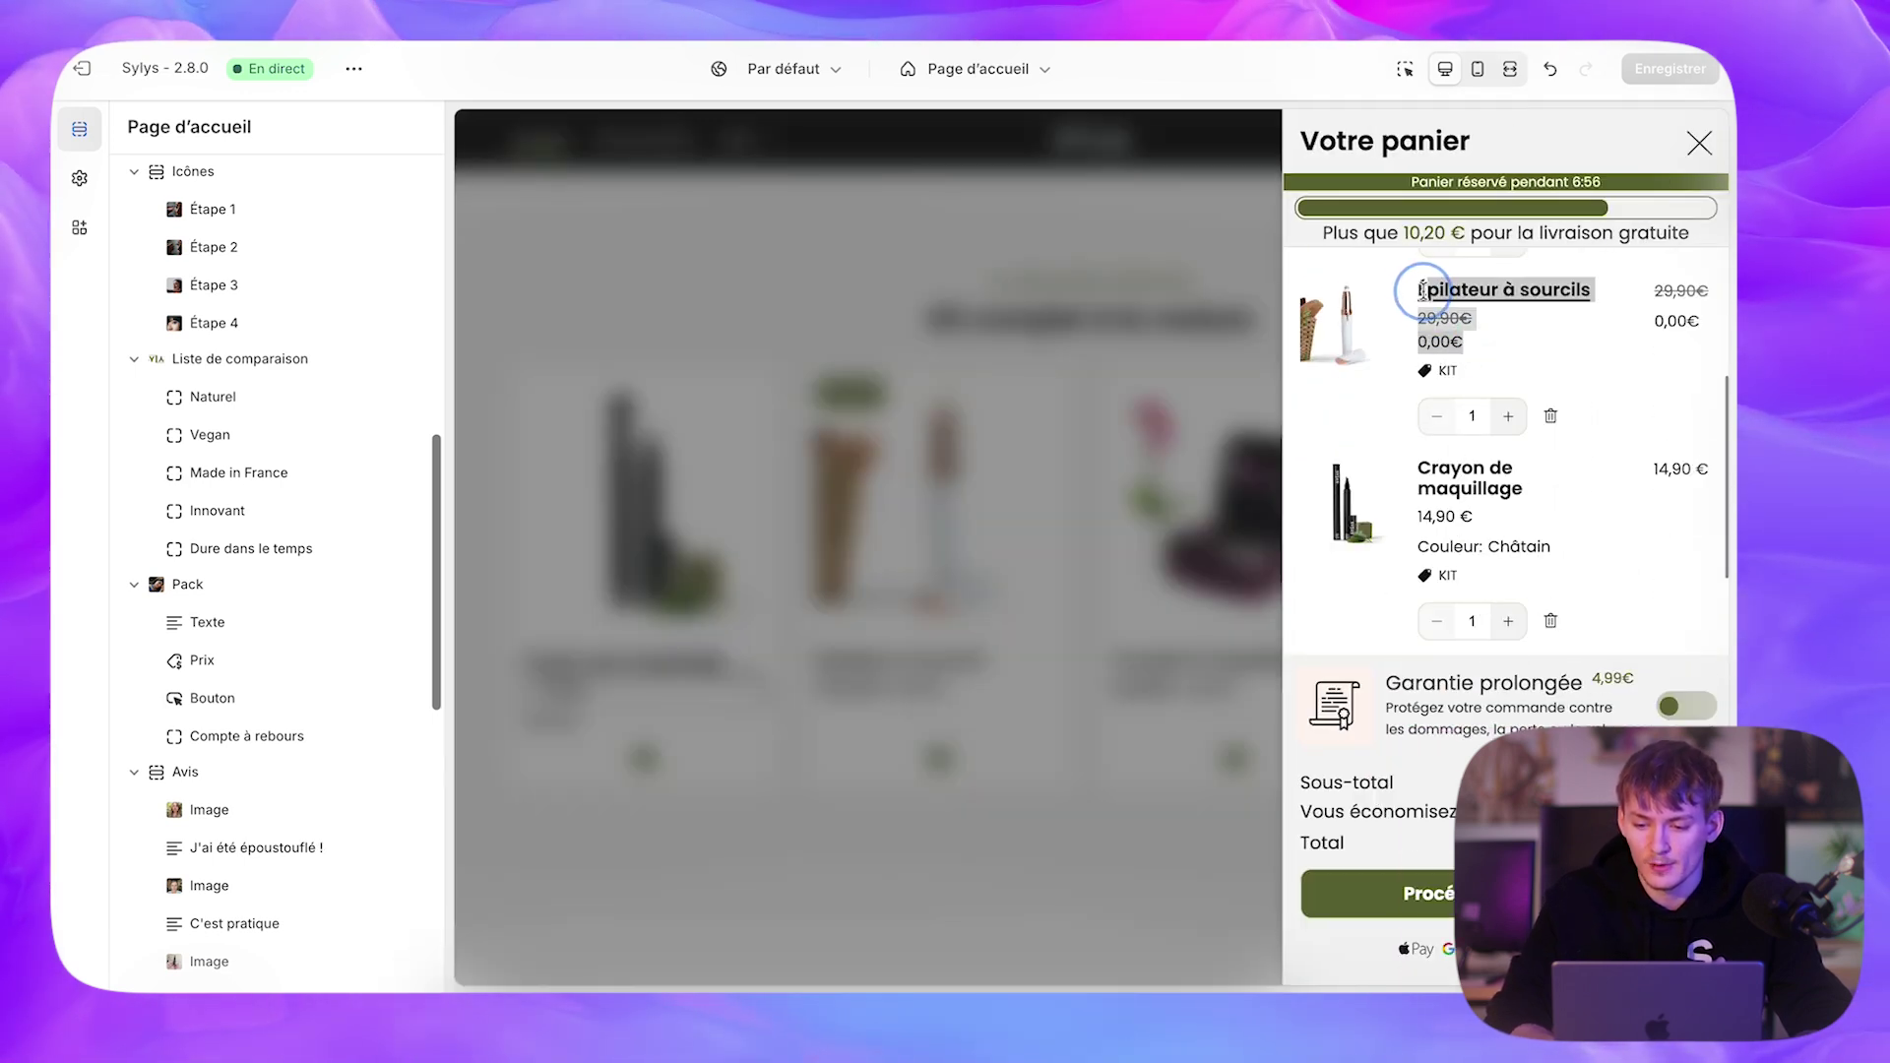
pyautogui.scroll(1, 1455, 364)
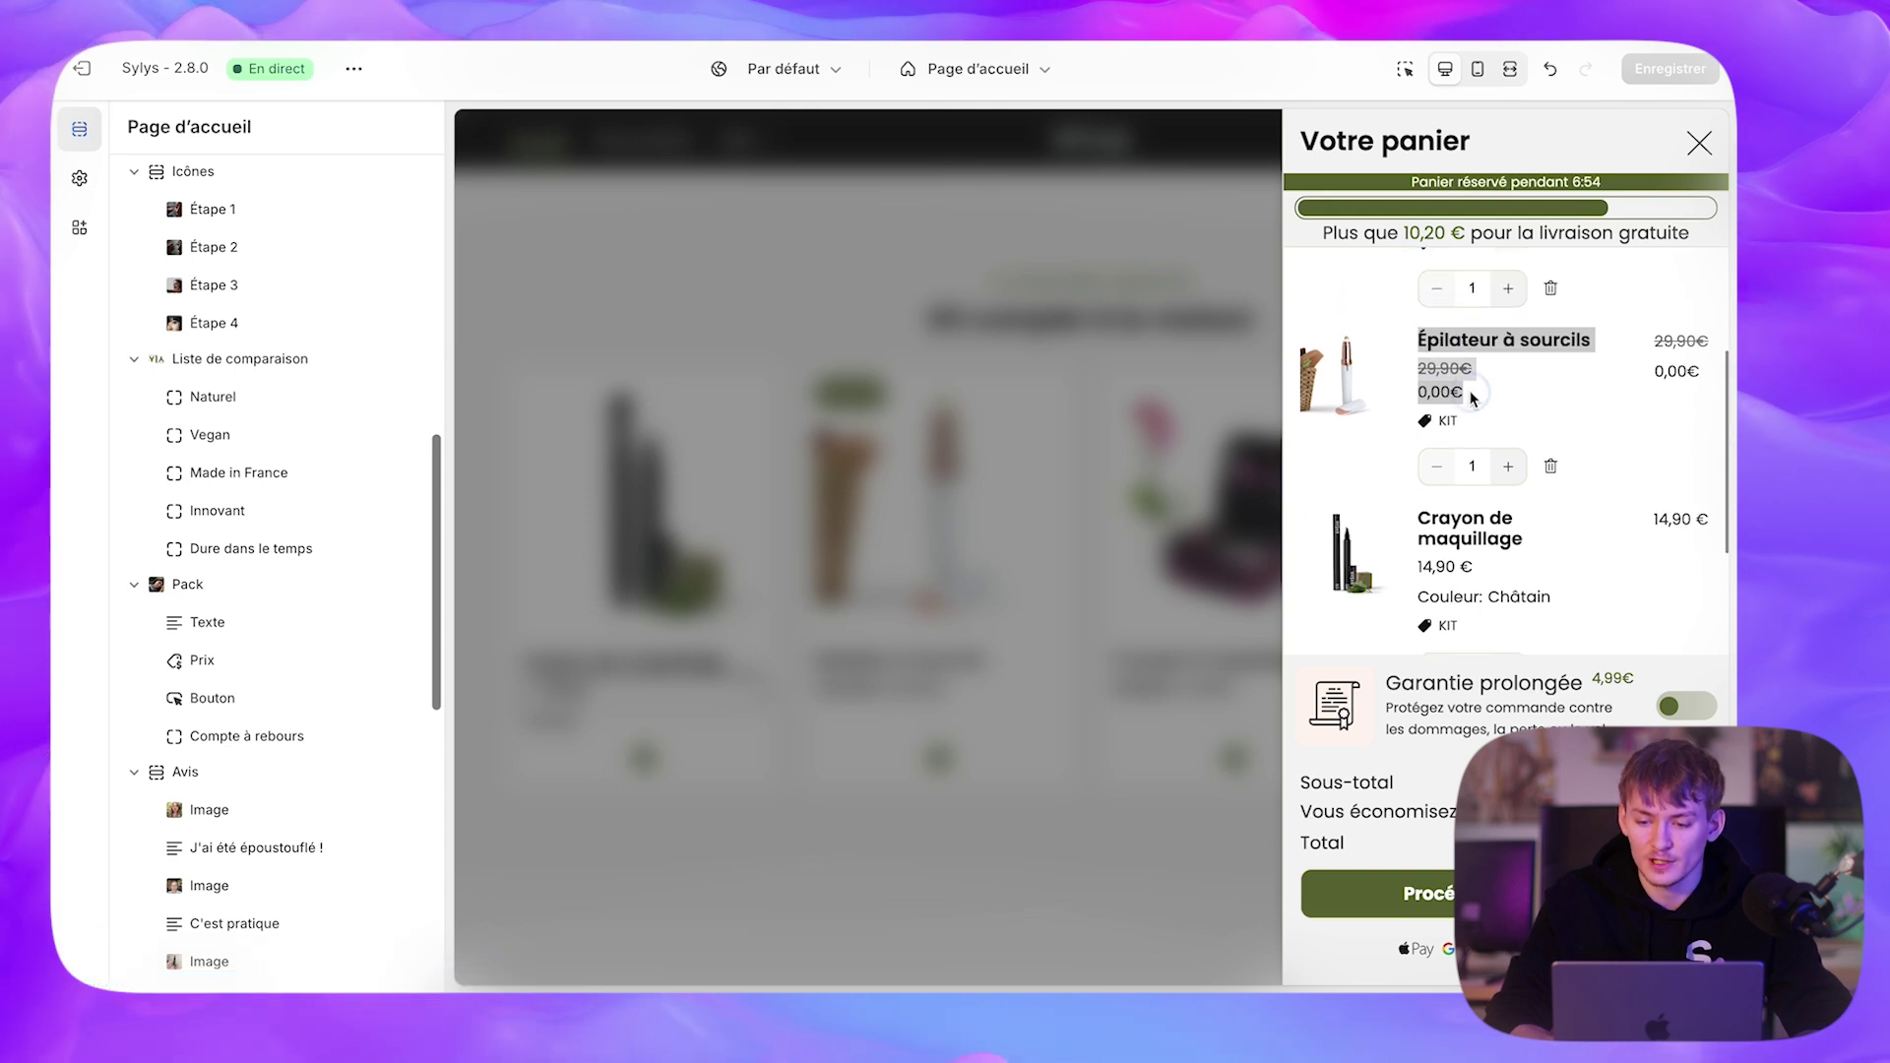
pyautogui.scroll(3, 1457, 374)
pyautogui.click(1697, 145)
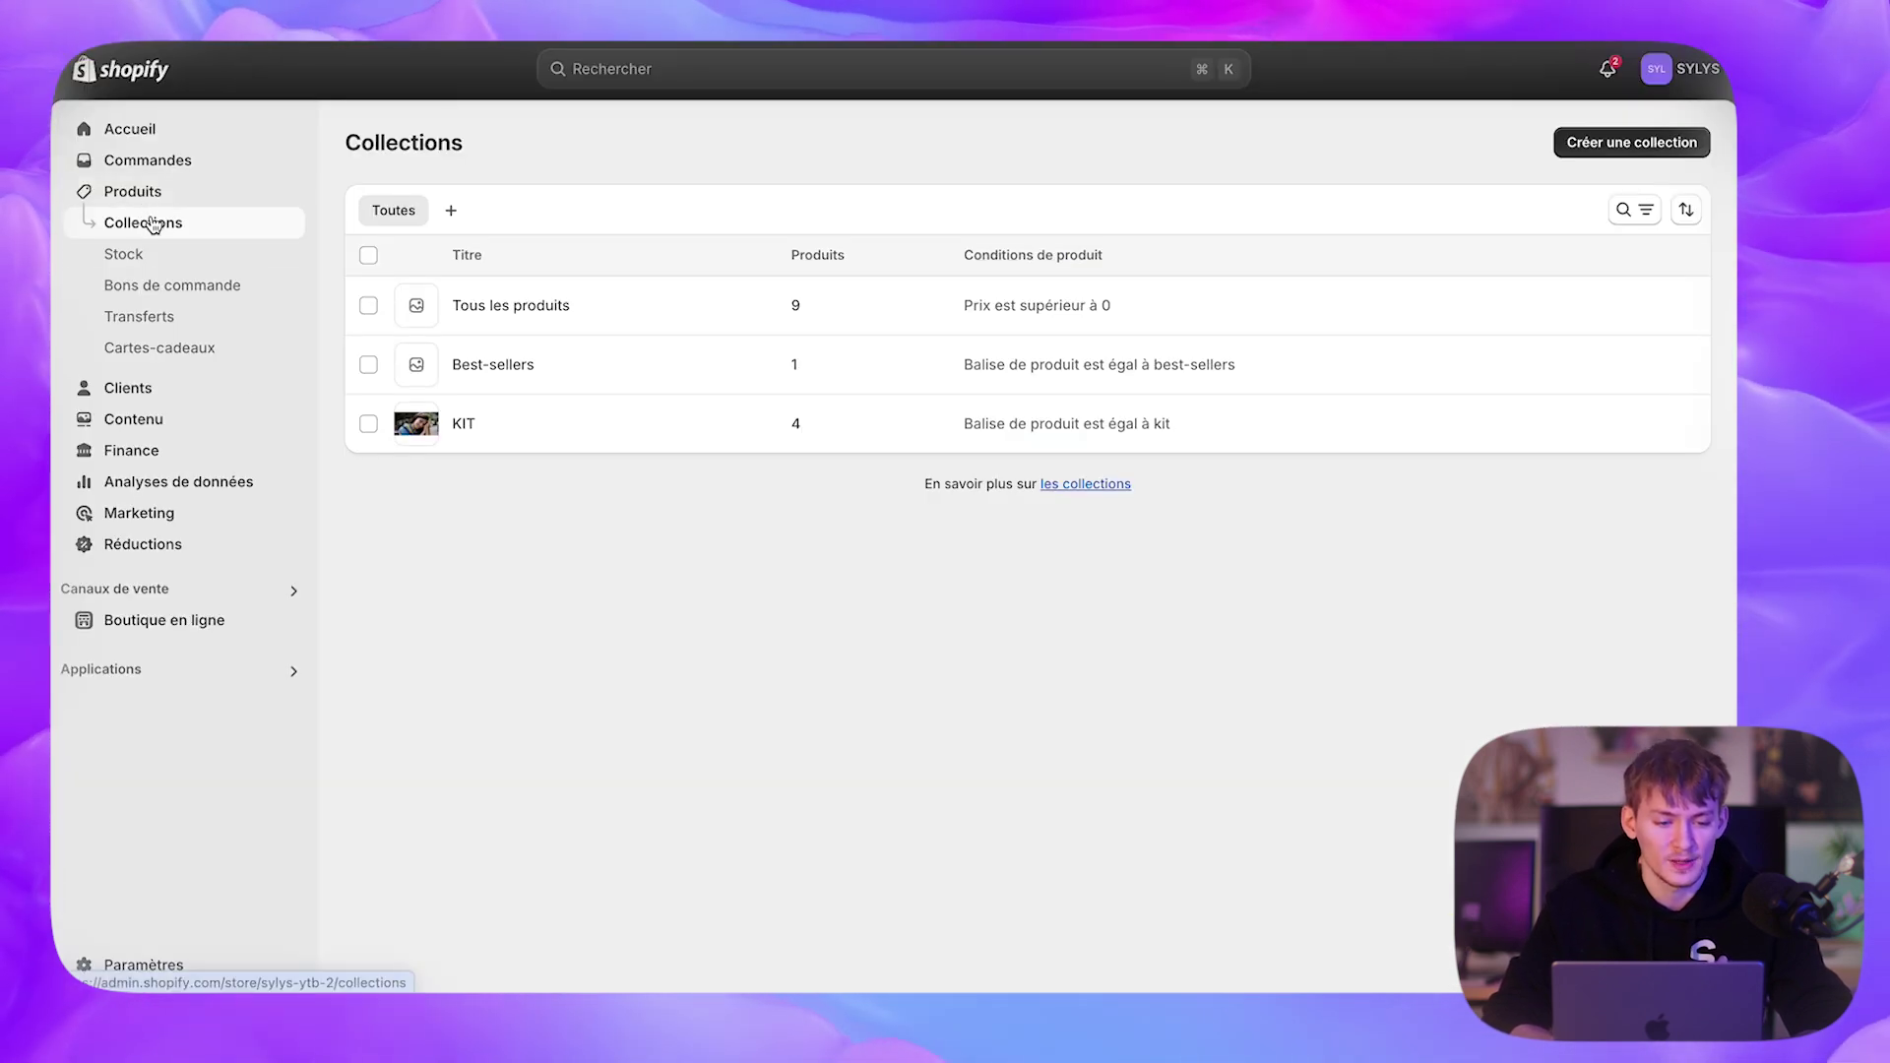
# - Open the KIT discount and review its title, minimum quantity and the products the customer must buy
pyautogui.click(175, 553)
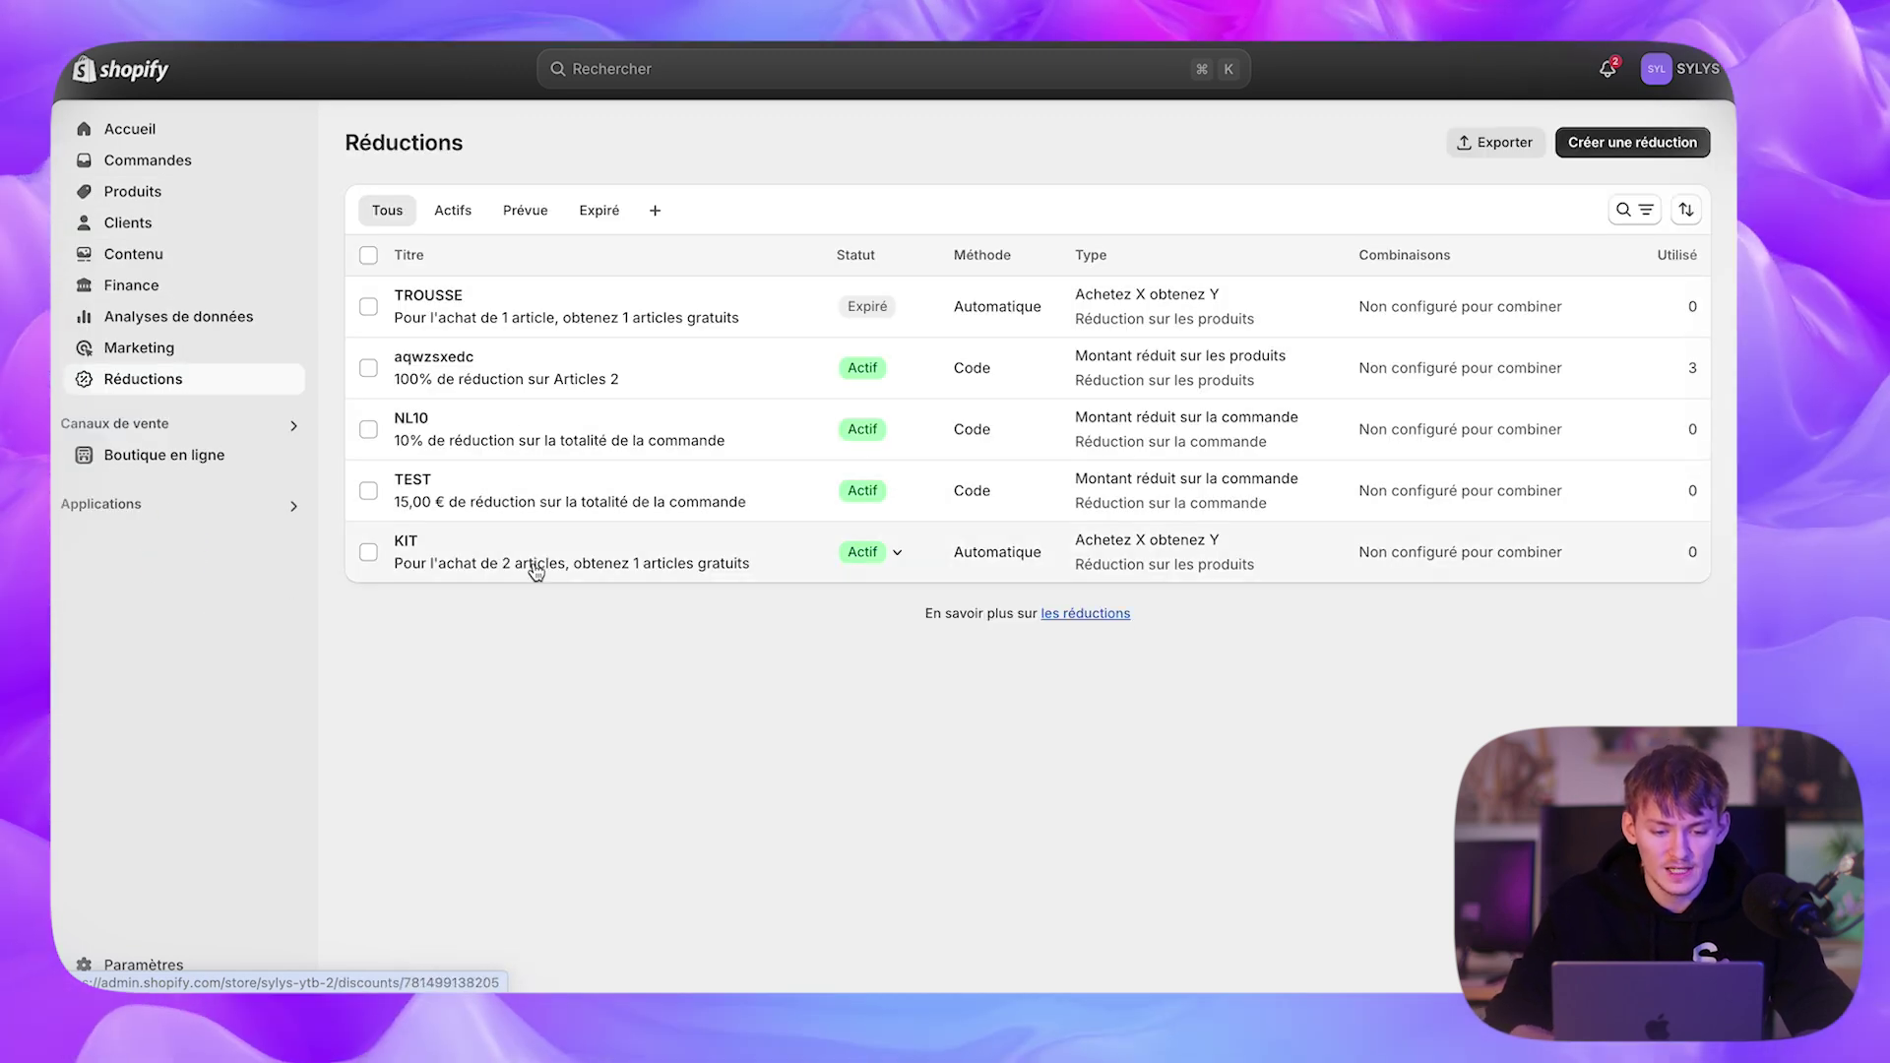
pyautogui.click(659, 543)
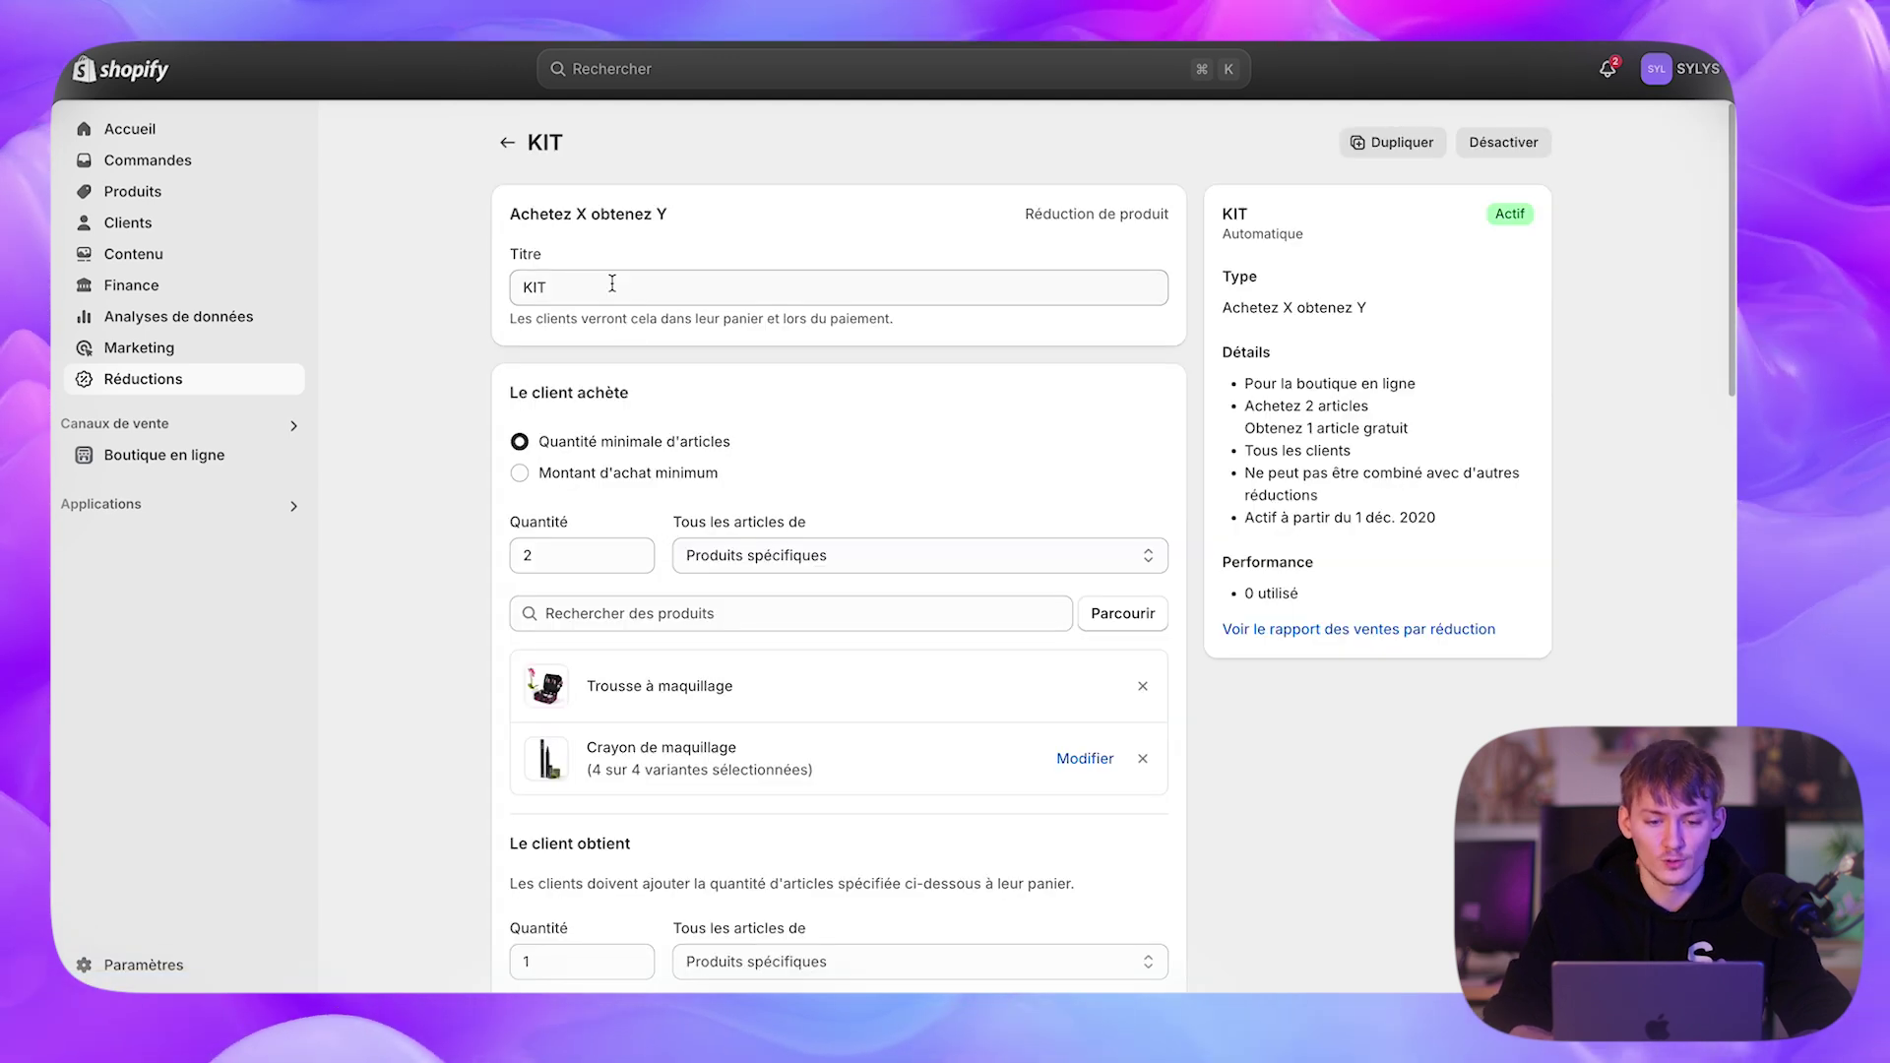
pyautogui.moveTo(613, 285); pyautogui.dragTo(476, 290)
pyautogui.scroll(-1, 549, 445)
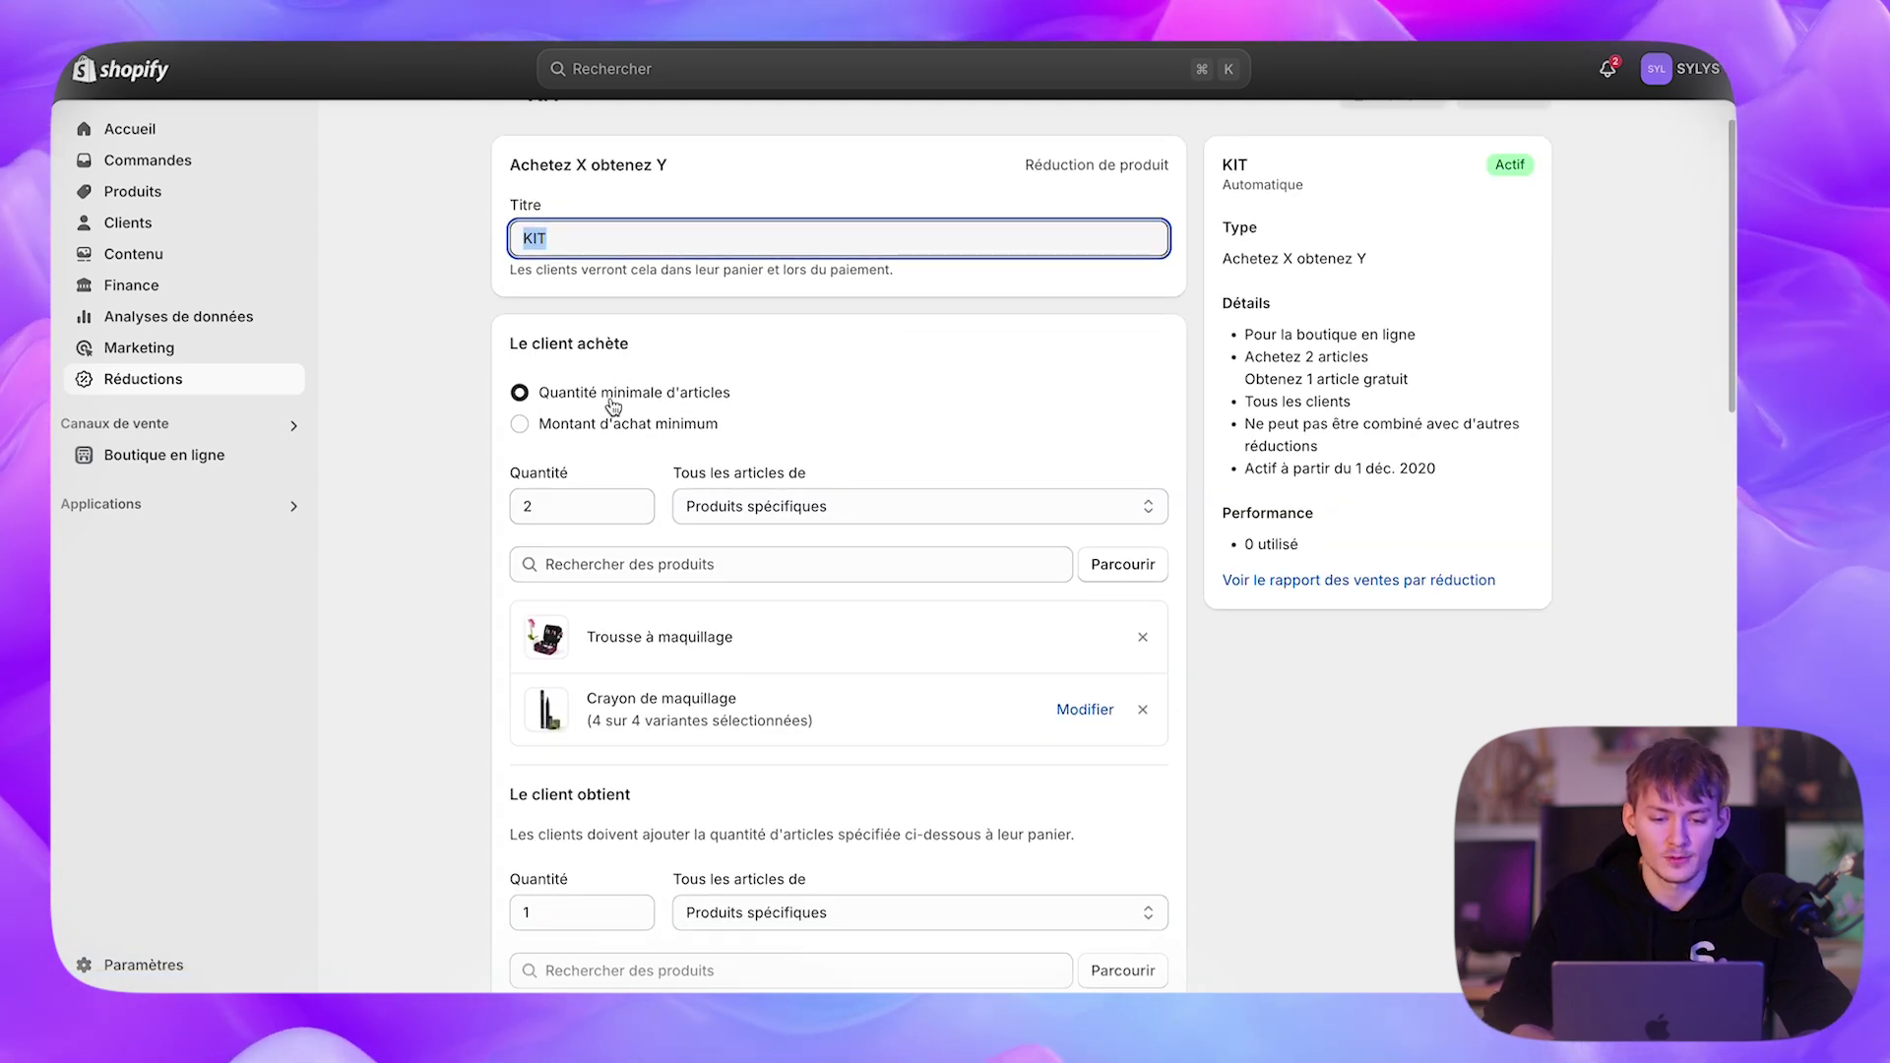
pyautogui.scroll(-1, 579, 502)
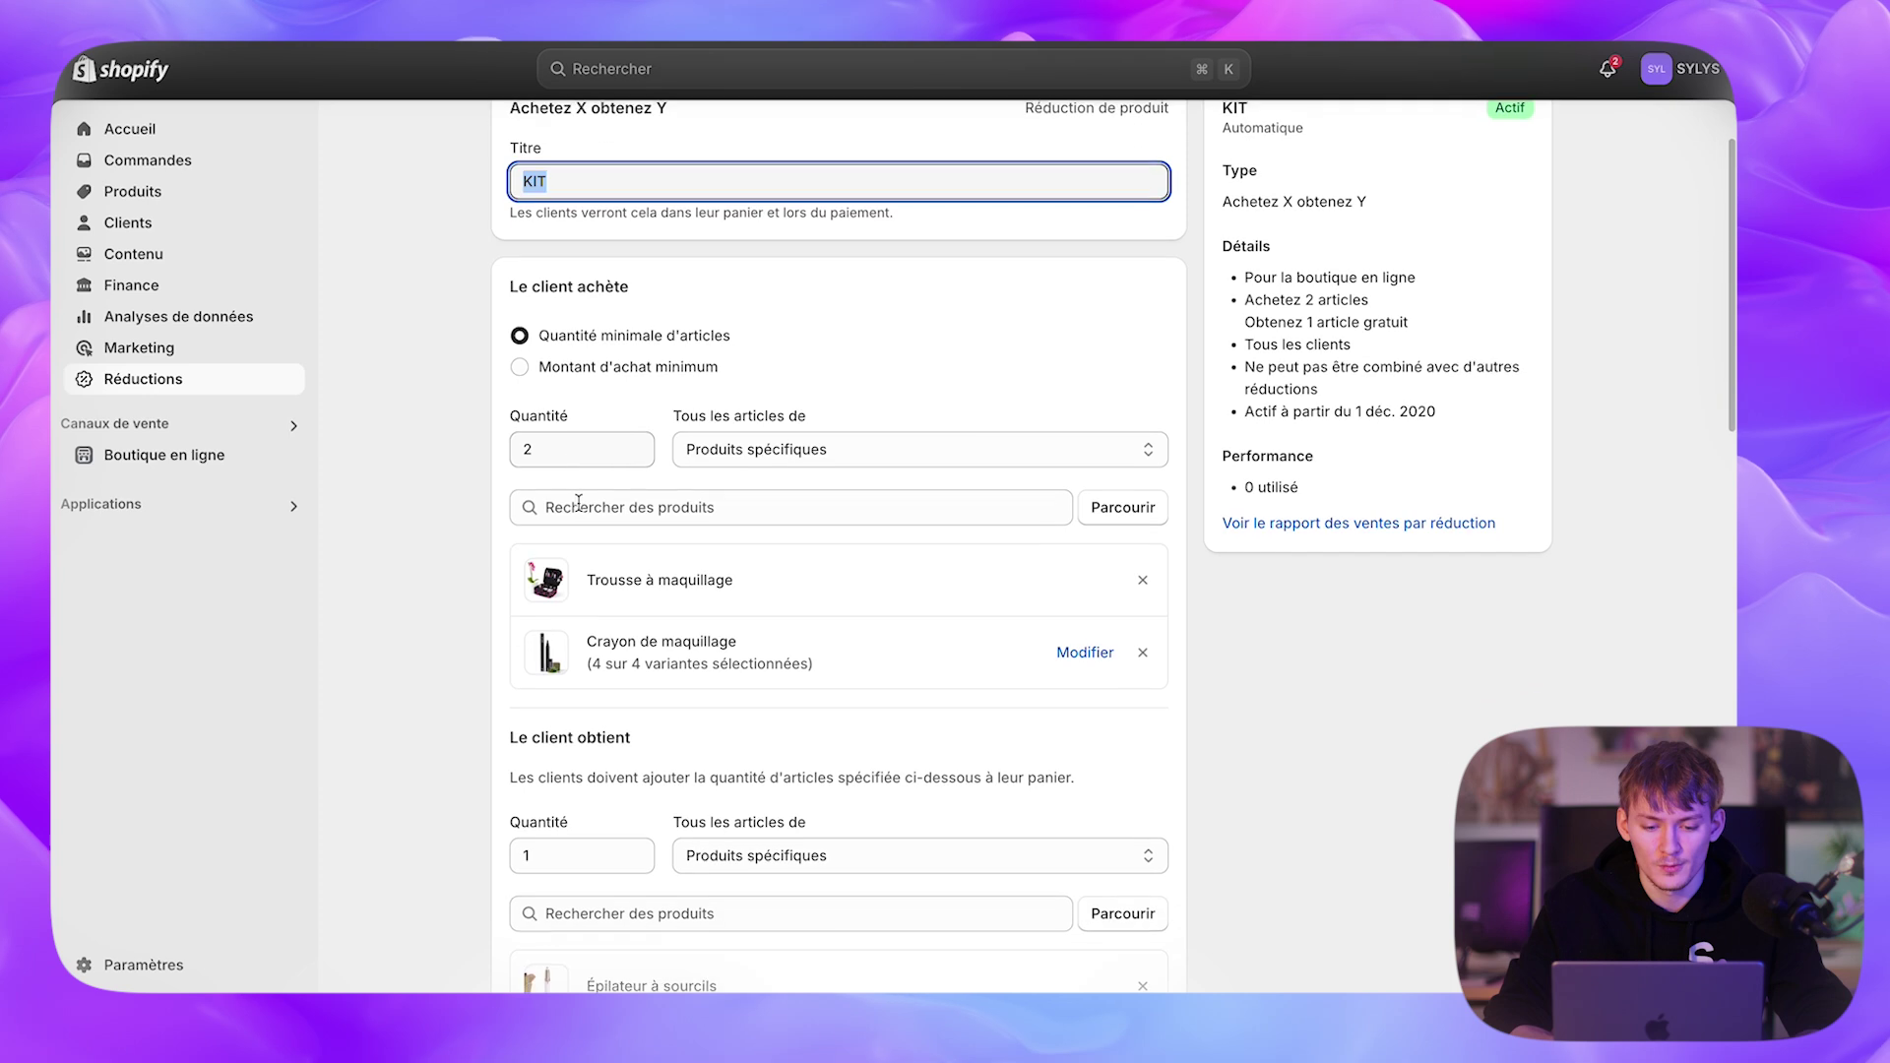
pyautogui.moveTo(521, 414); pyautogui.dragTo(569, 417)
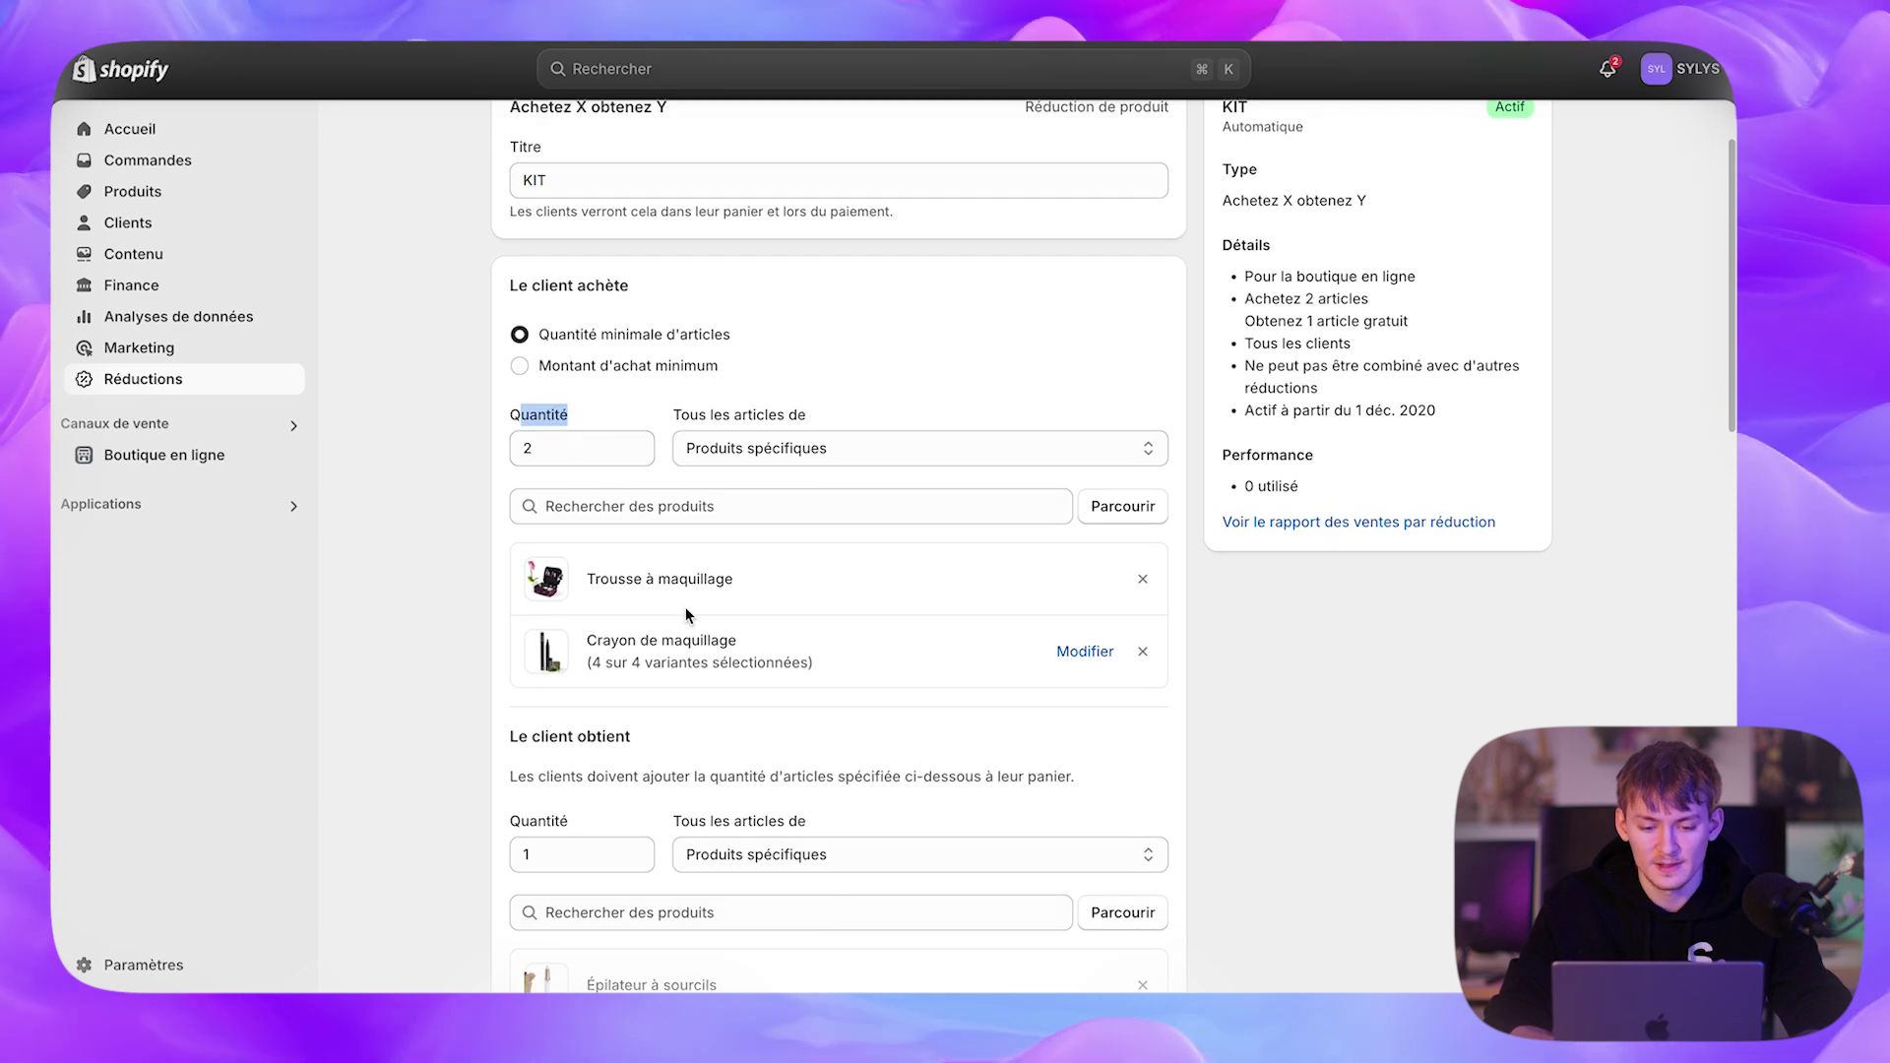
pyautogui.click(445, 601)
pyautogui.moveTo(633, 574); pyautogui.dragTo(738, 577)
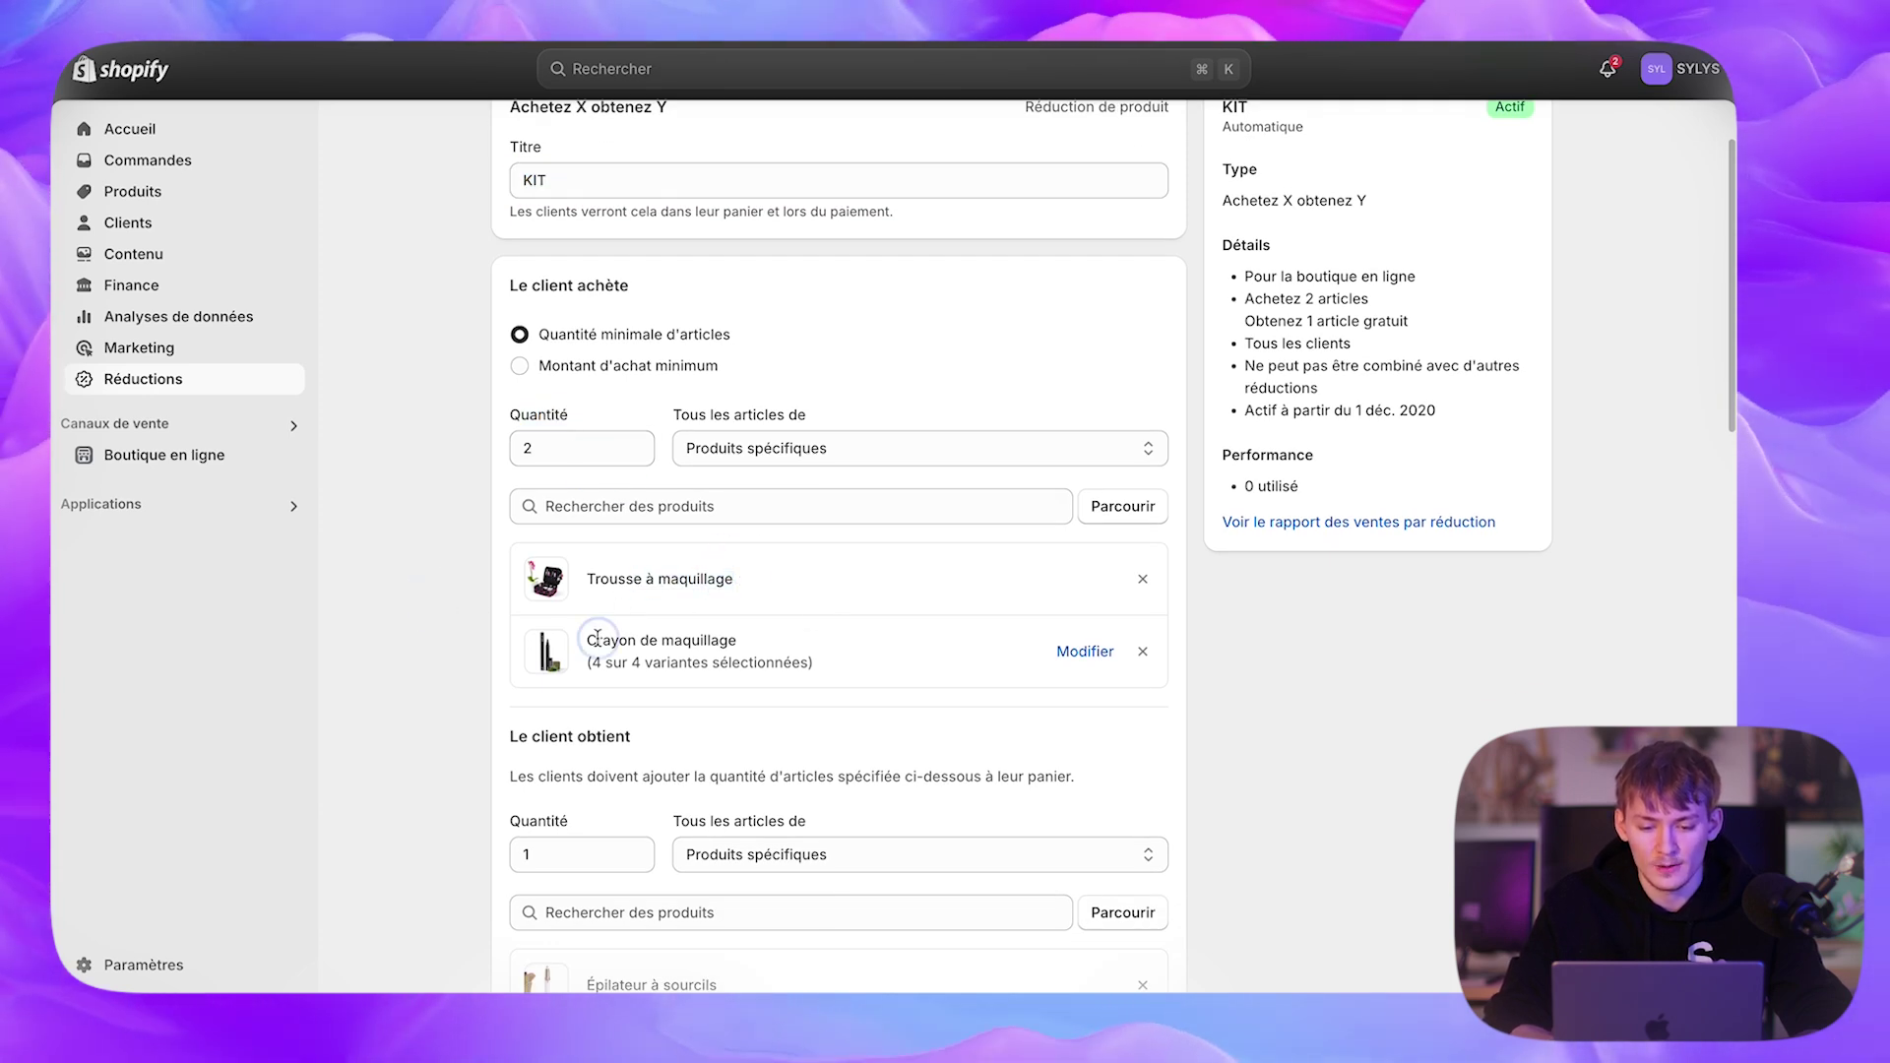
pyautogui.moveTo(595, 638); pyautogui.dragTo(752, 634)
# - Review the product the customer gets in the KIT discount, then return to the discounts list
pyautogui.scroll(-4, 752, 648)
pyautogui.moveTo(519, 590); pyautogui.dragTo(662, 629)
pyautogui.scroll(-1, 663, 627)
pyautogui.tripleClick(672, 773)
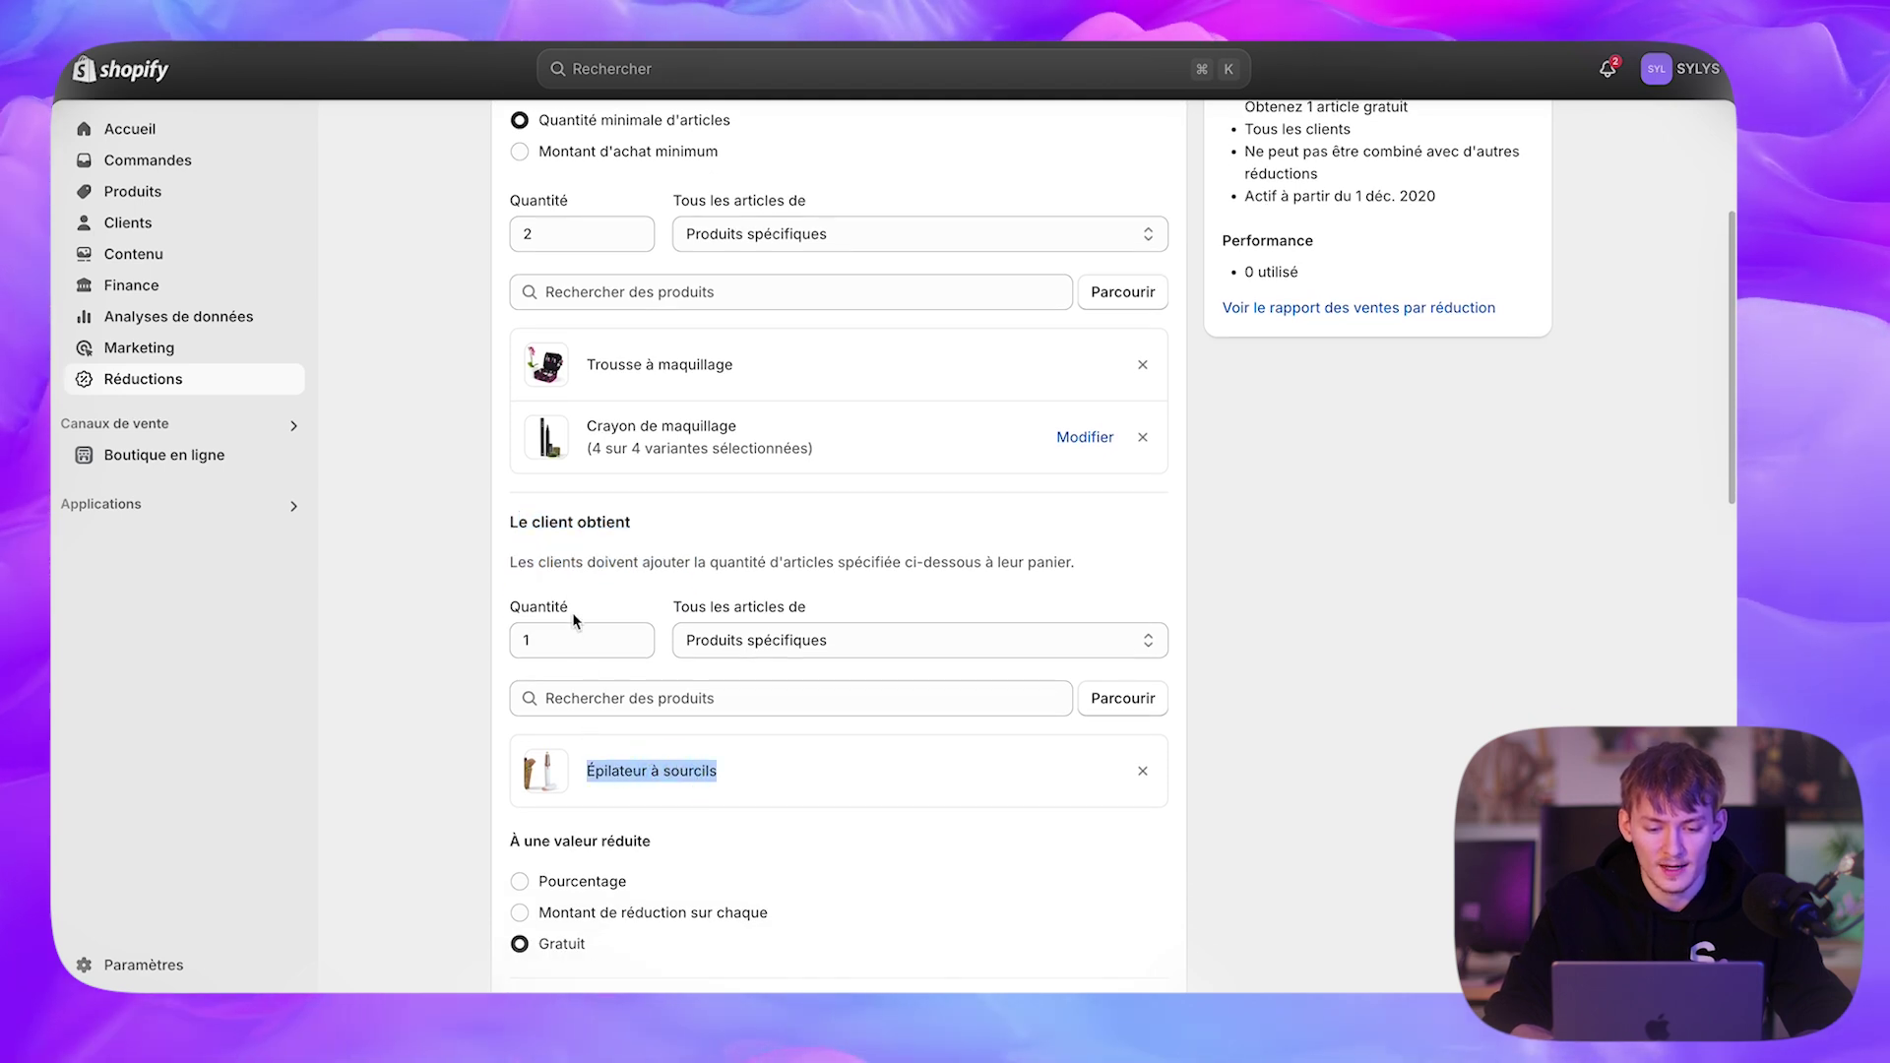
pyautogui.scroll(-3, 594, 730)
pyautogui.scroll(10, 588, 736)
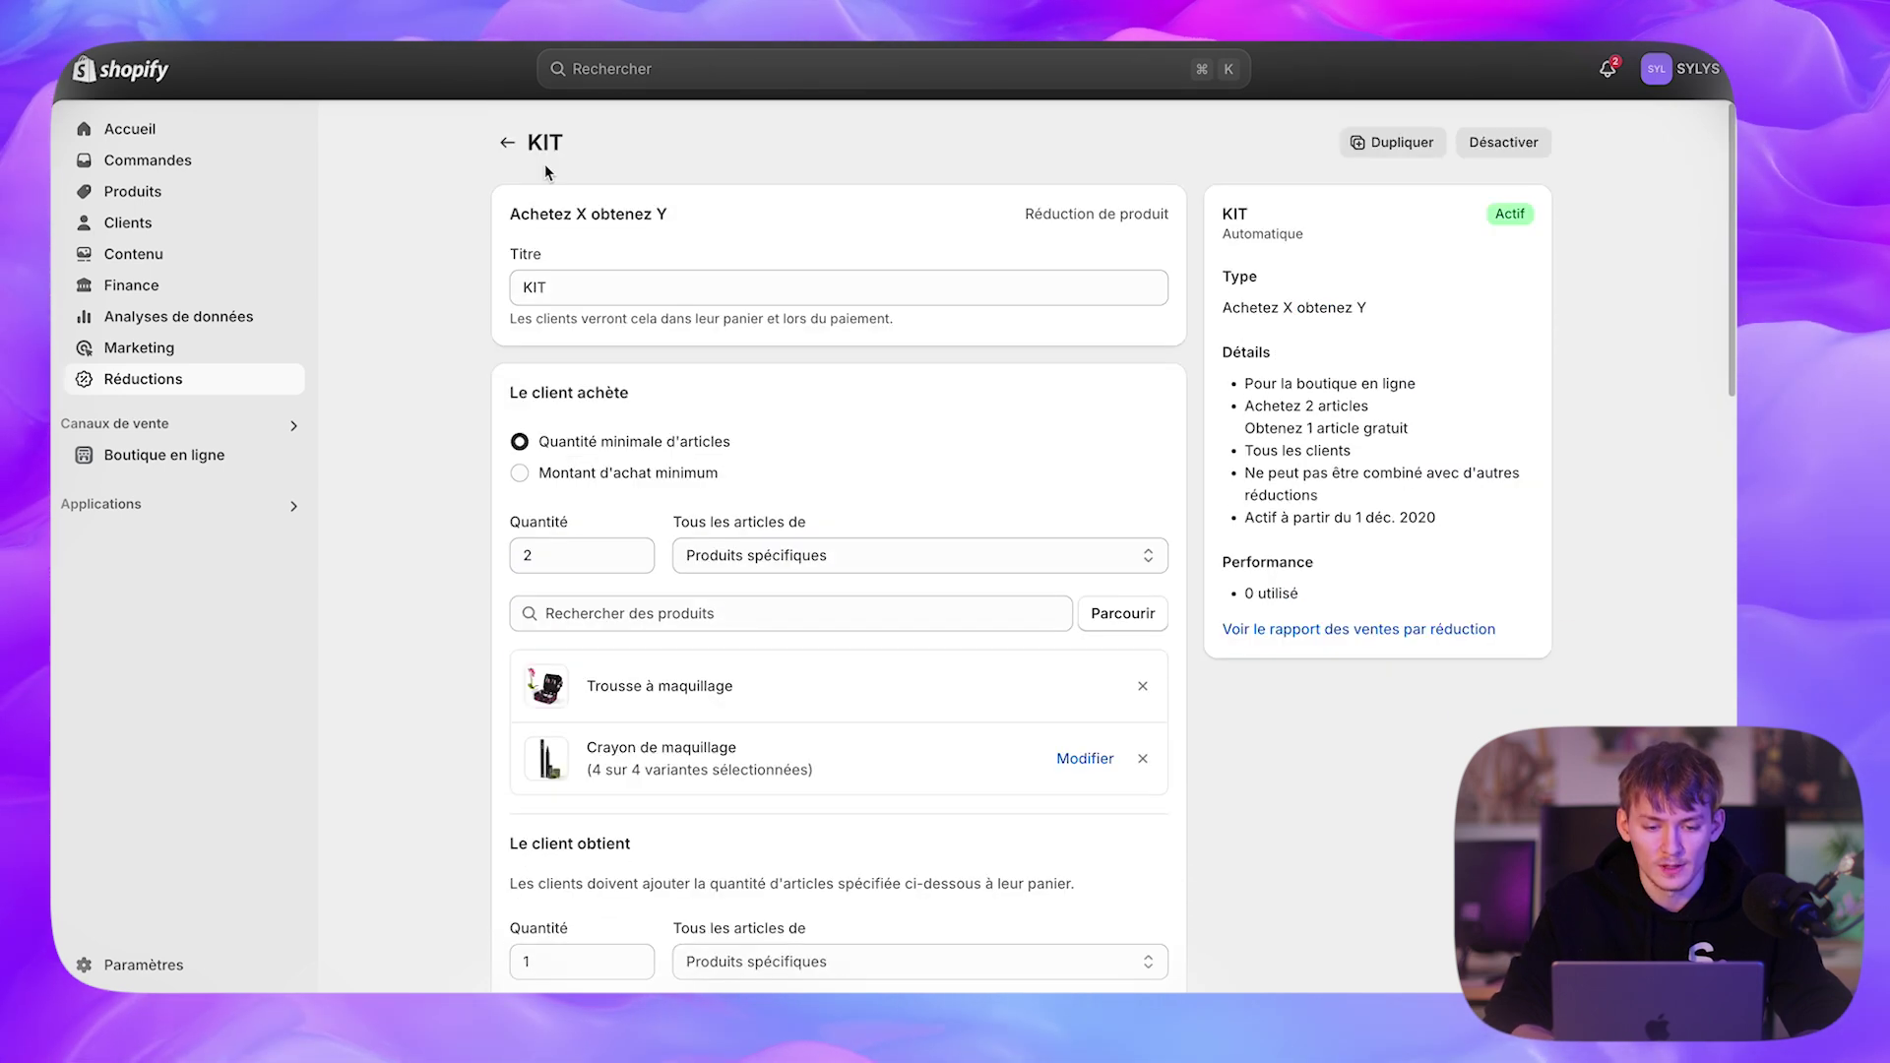
pyautogui.click(506, 140)
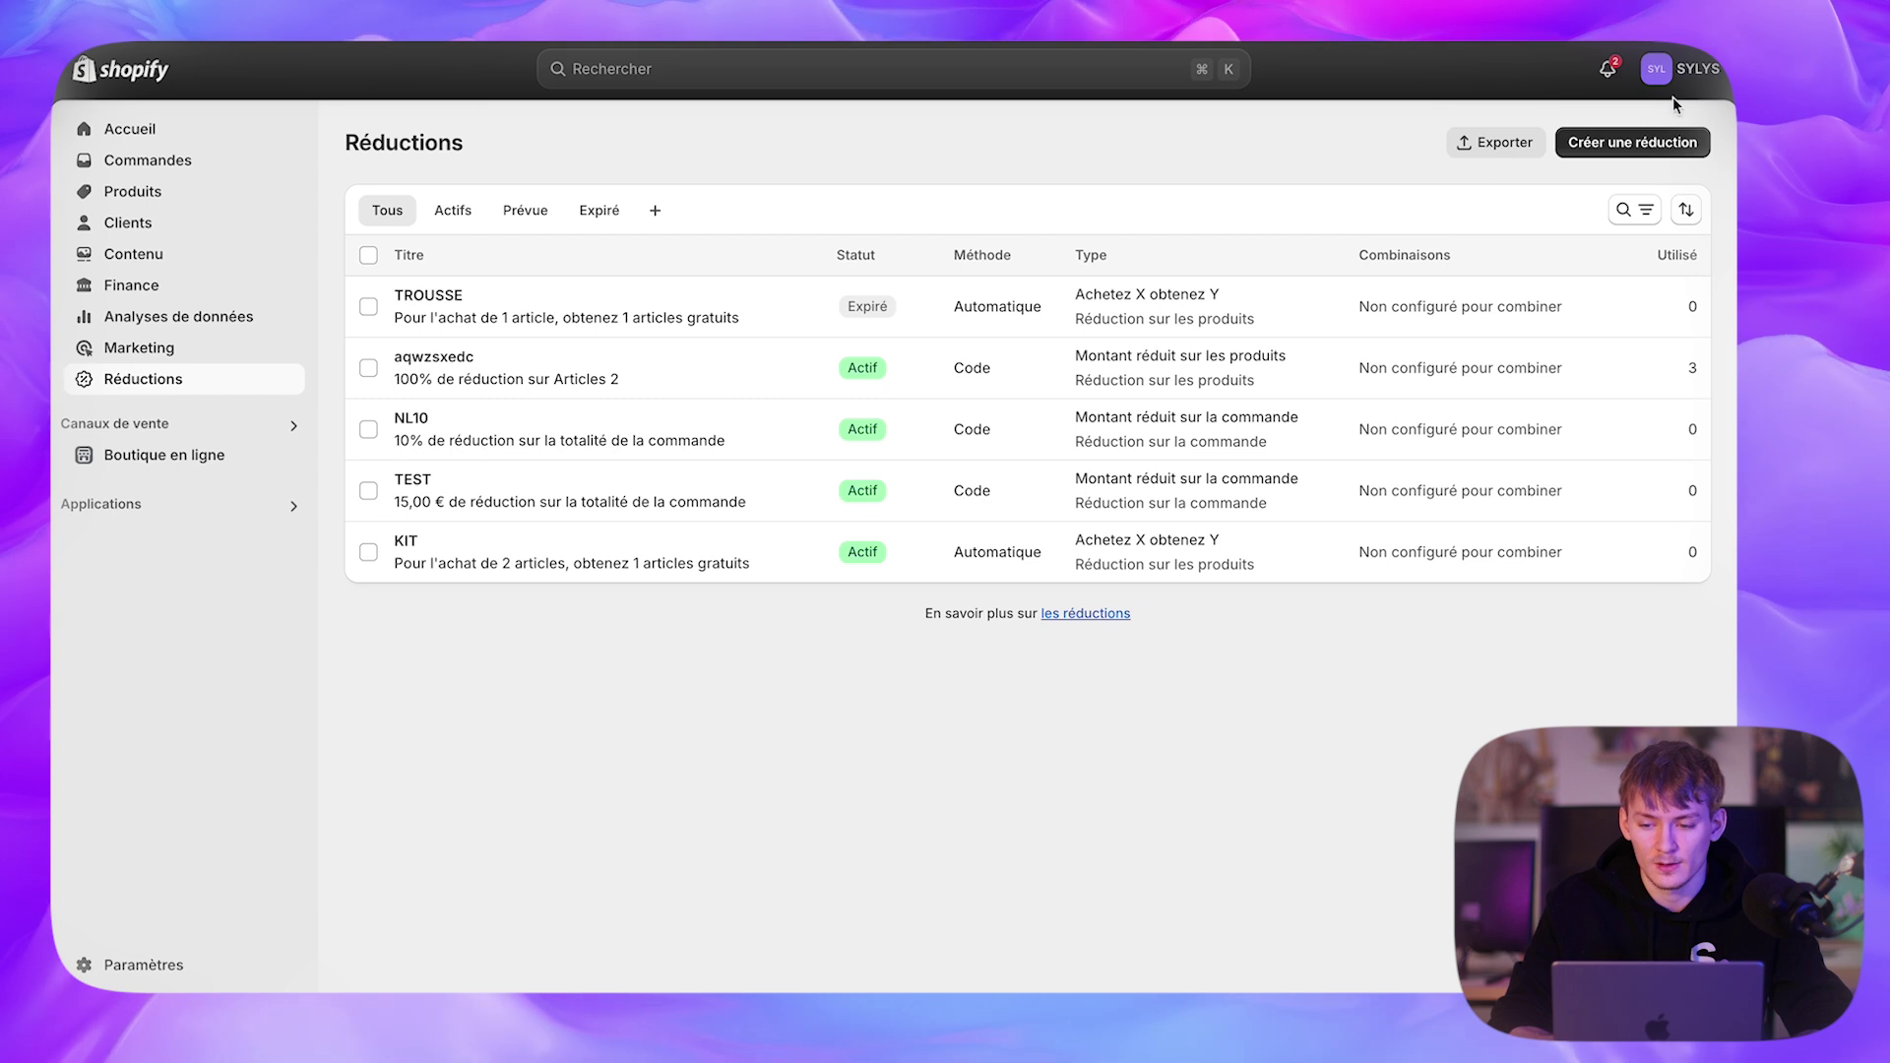
# - Start a new Achetez X obtenez Y discount, make it automatic and title it OFFRE
pyautogui.click(1635, 146)
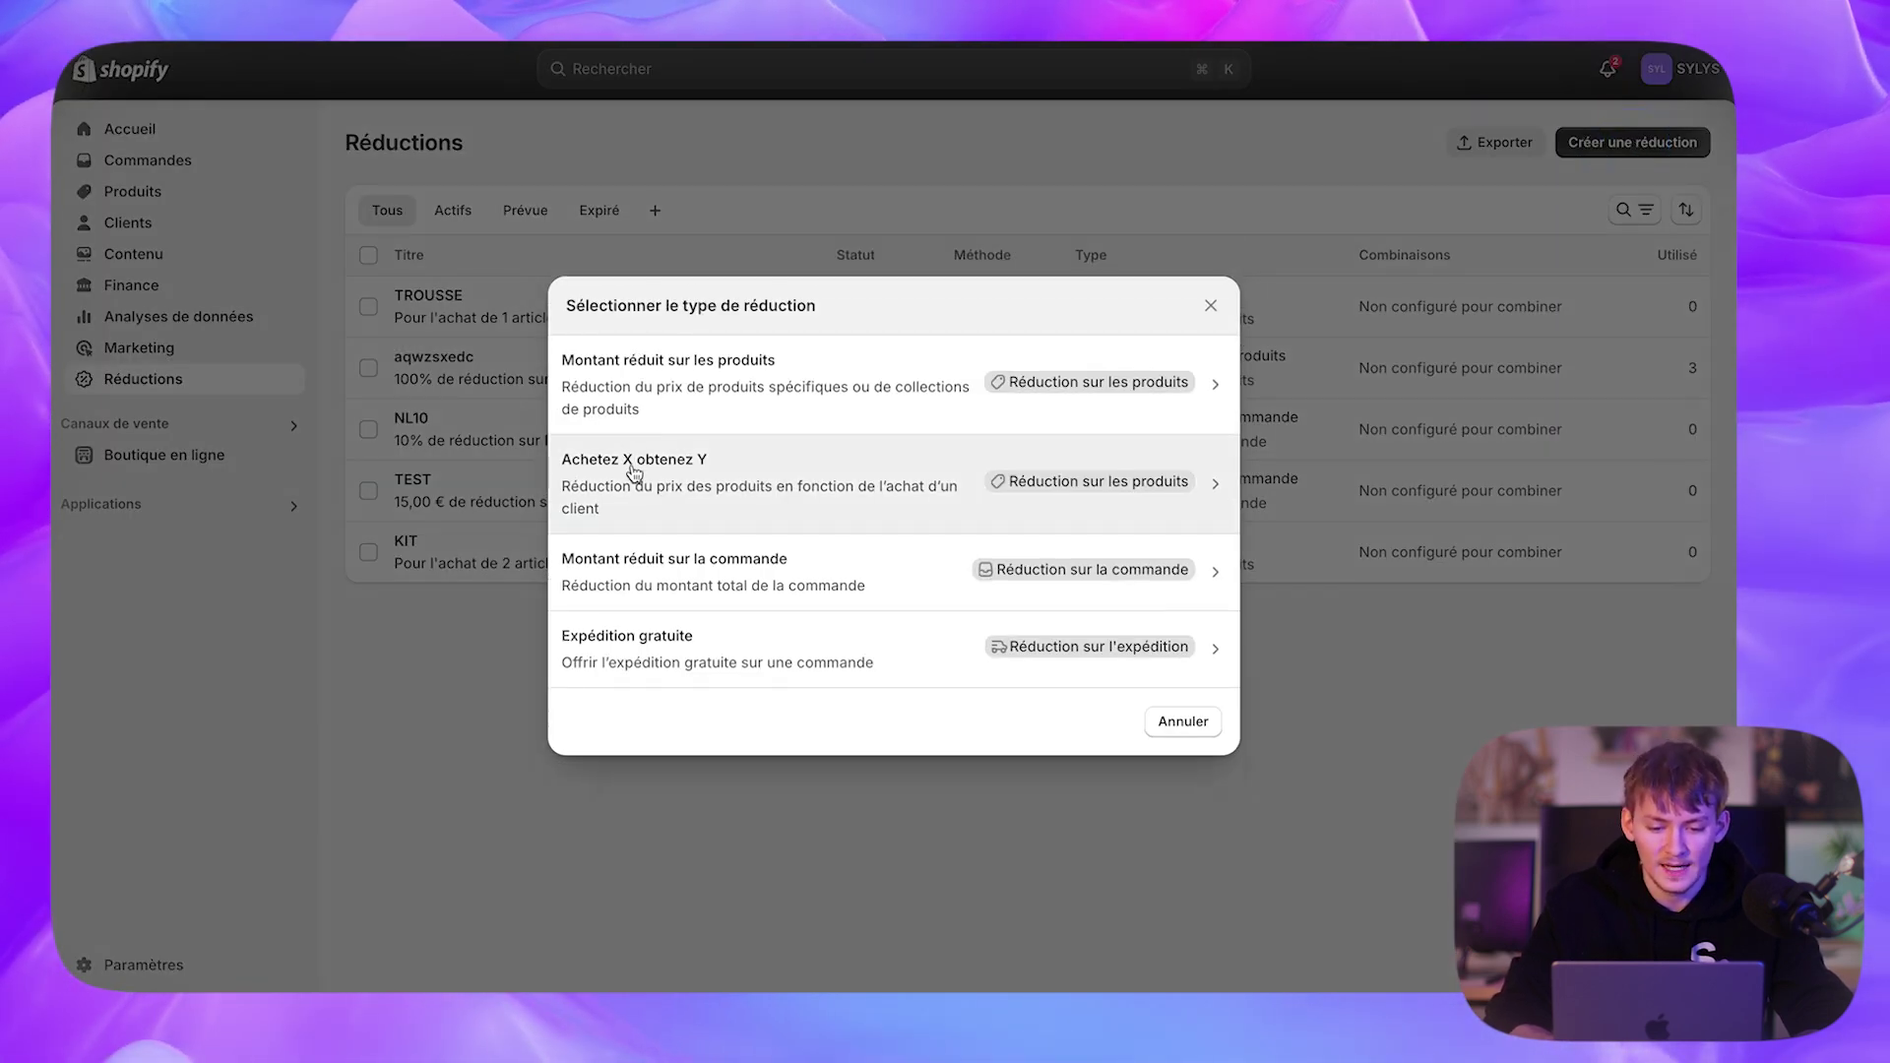
pyautogui.click(819, 474)
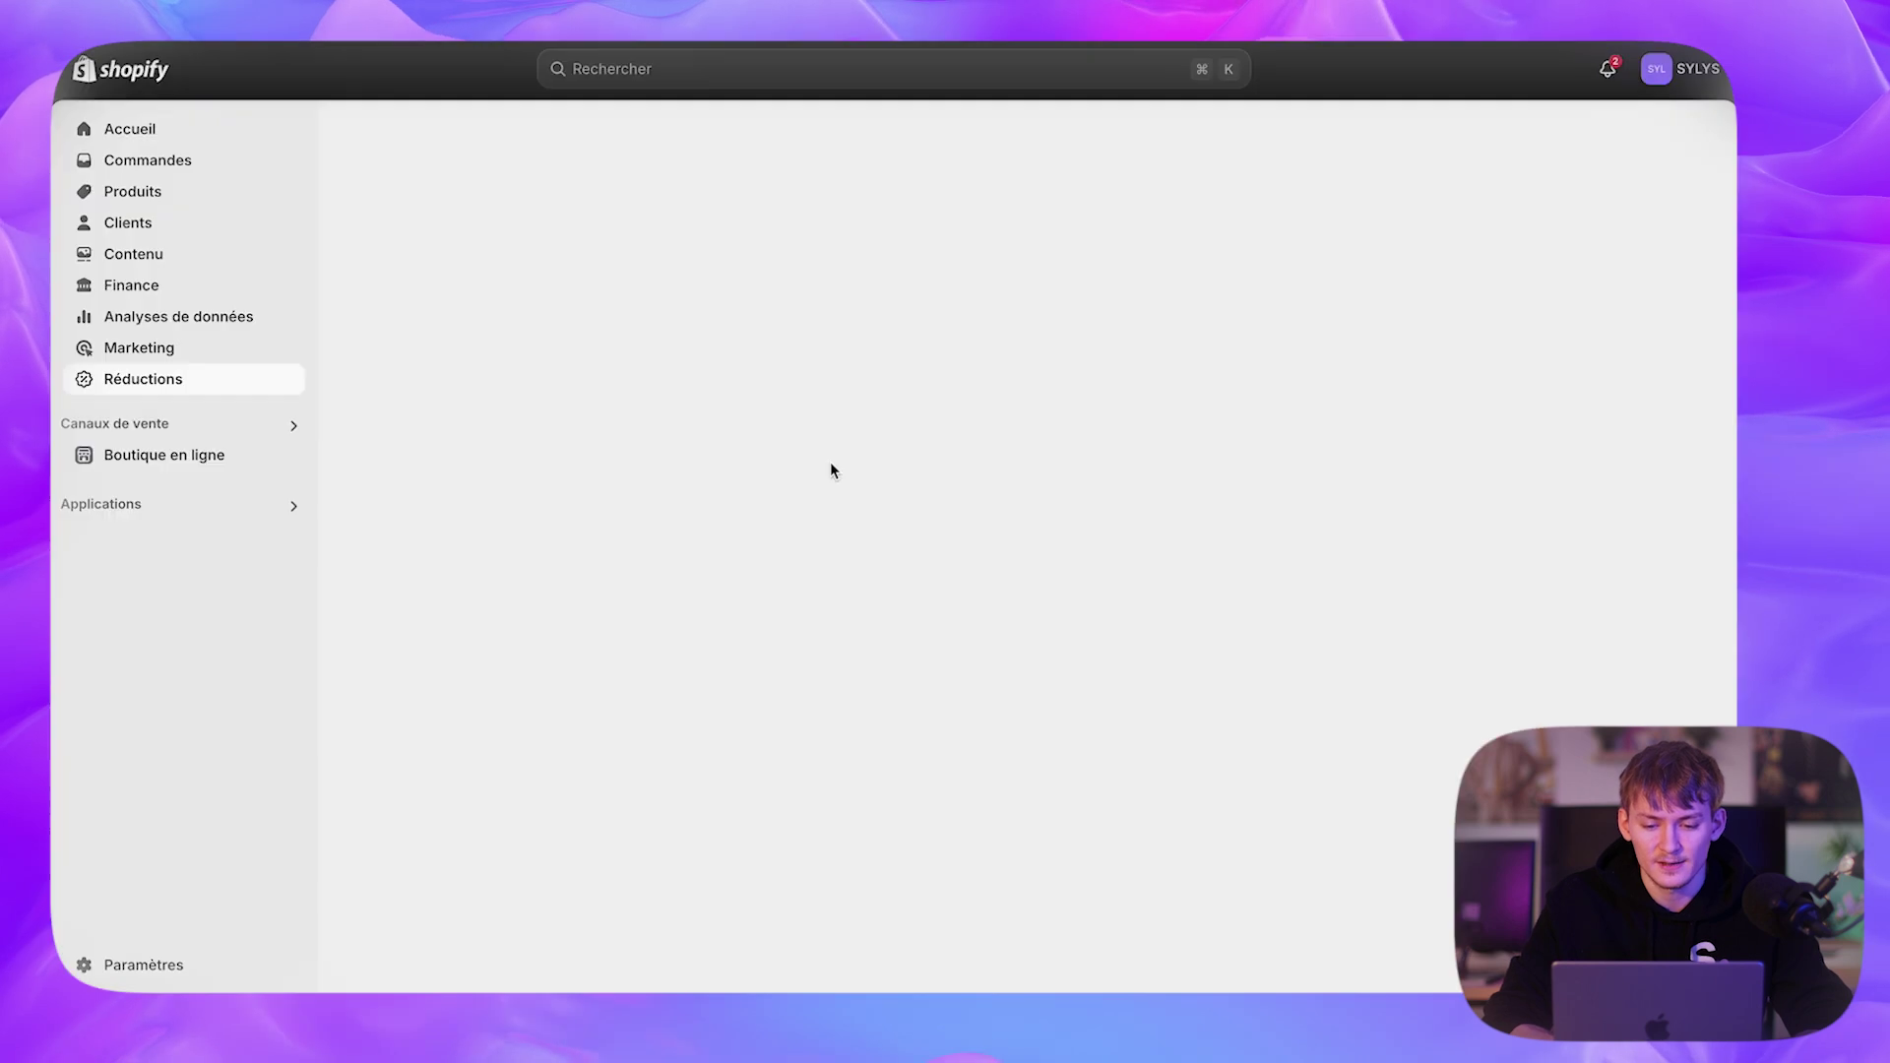
pyautogui.click(724, 312)
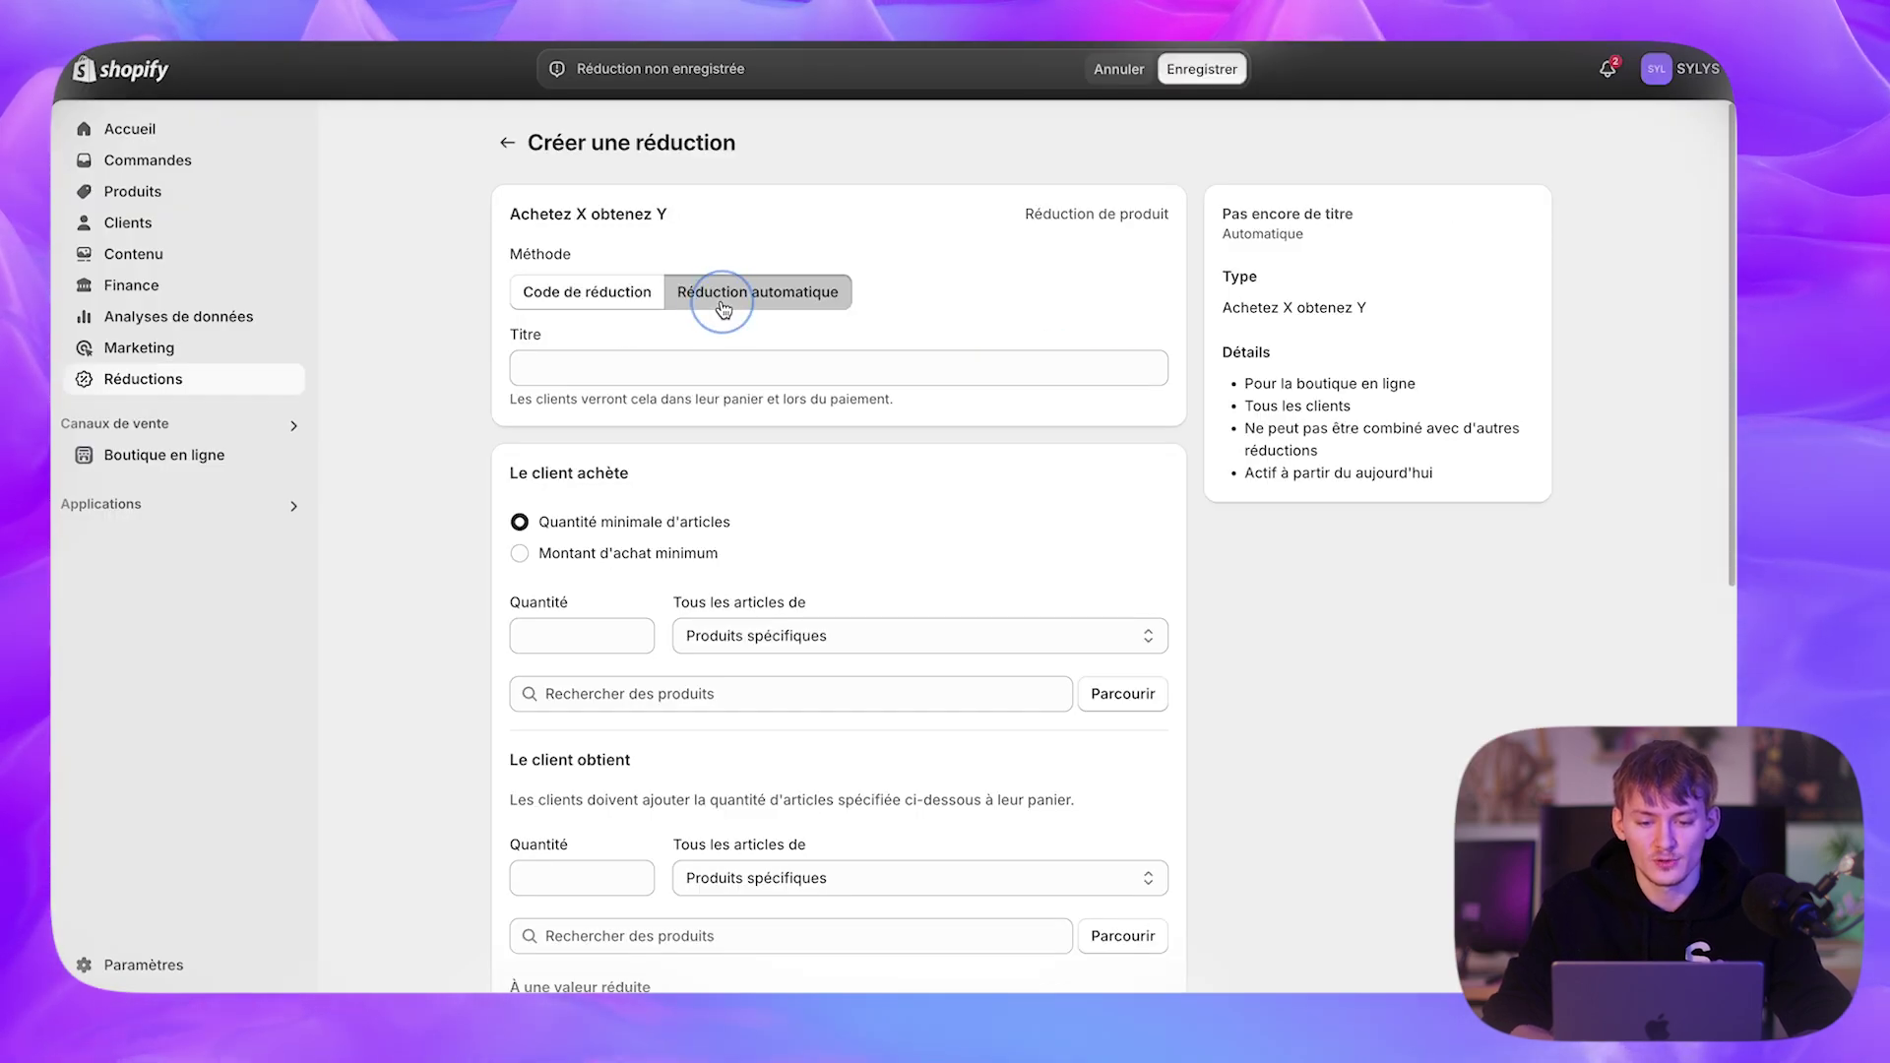
pyautogui.click(731, 367)
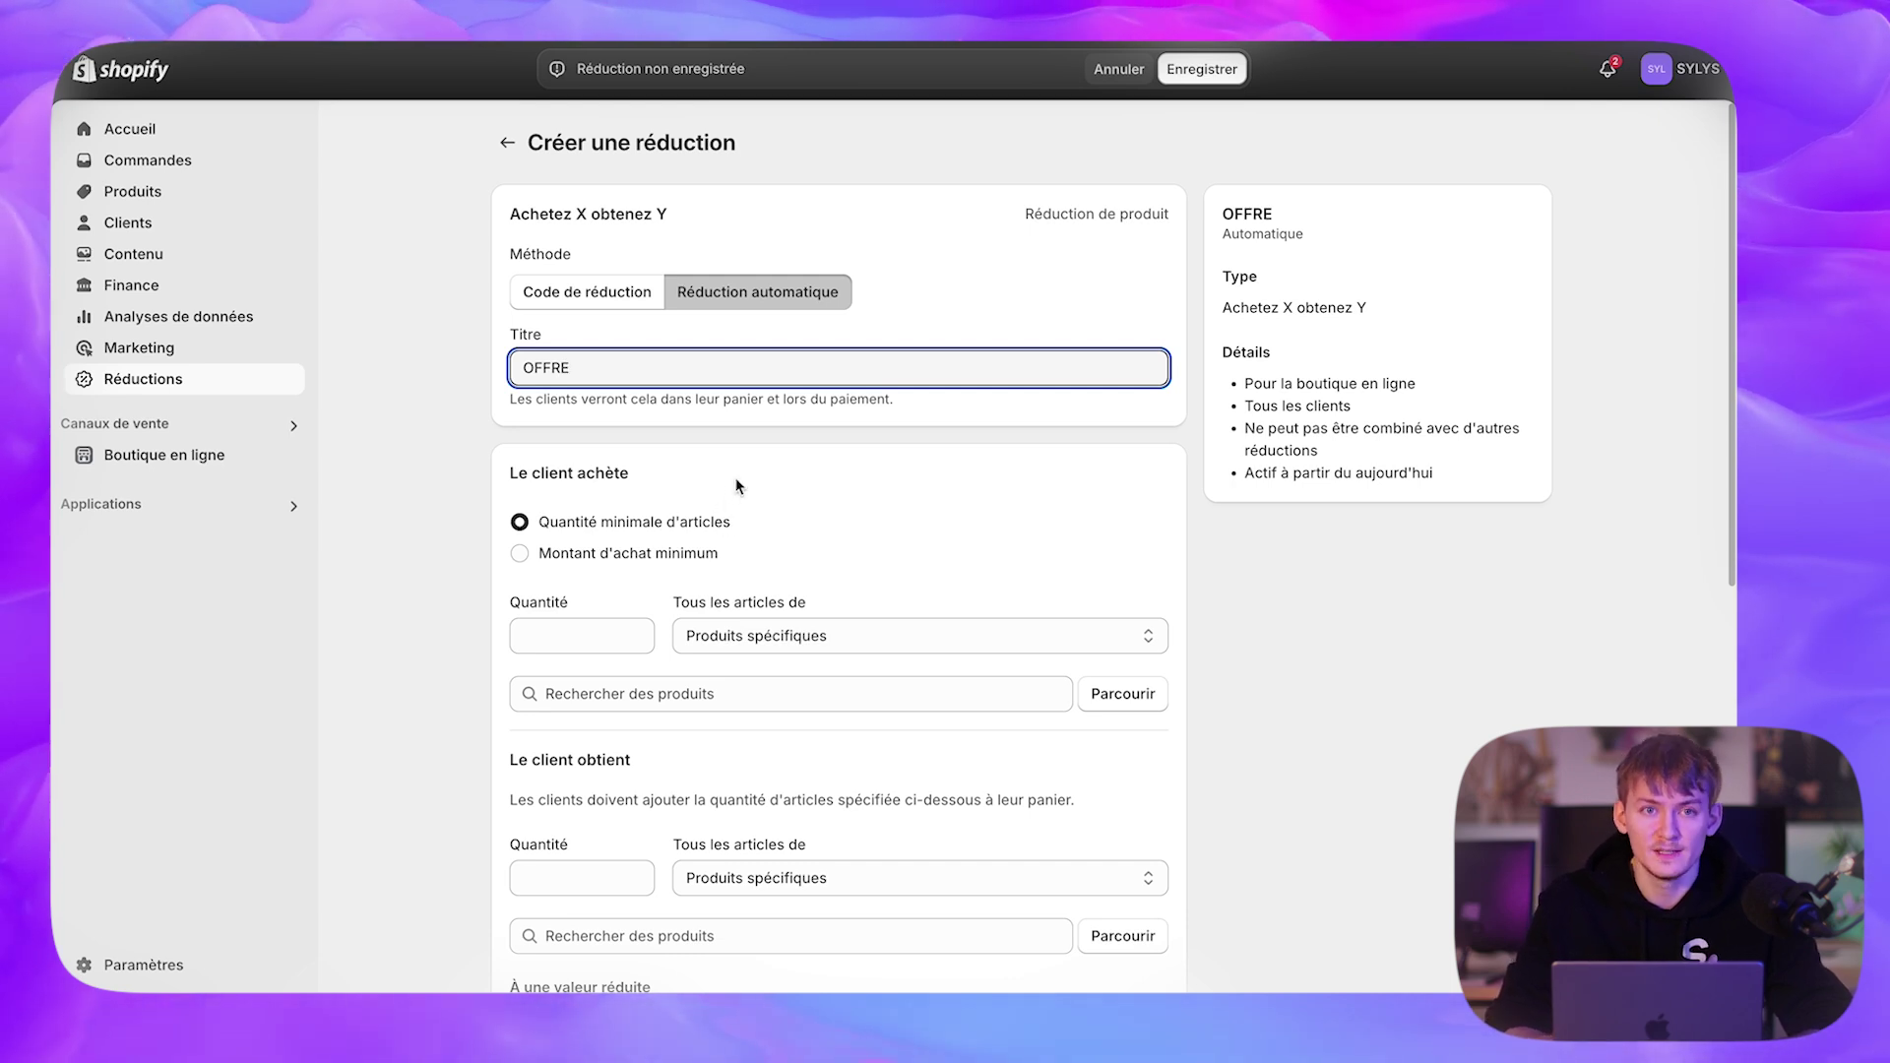
# - Require customers to buy a minimum quantity of 2 from Crayon de maquillage, all variants, and Trousse à maquillage
pyautogui.scroll(-2, 679, 561)
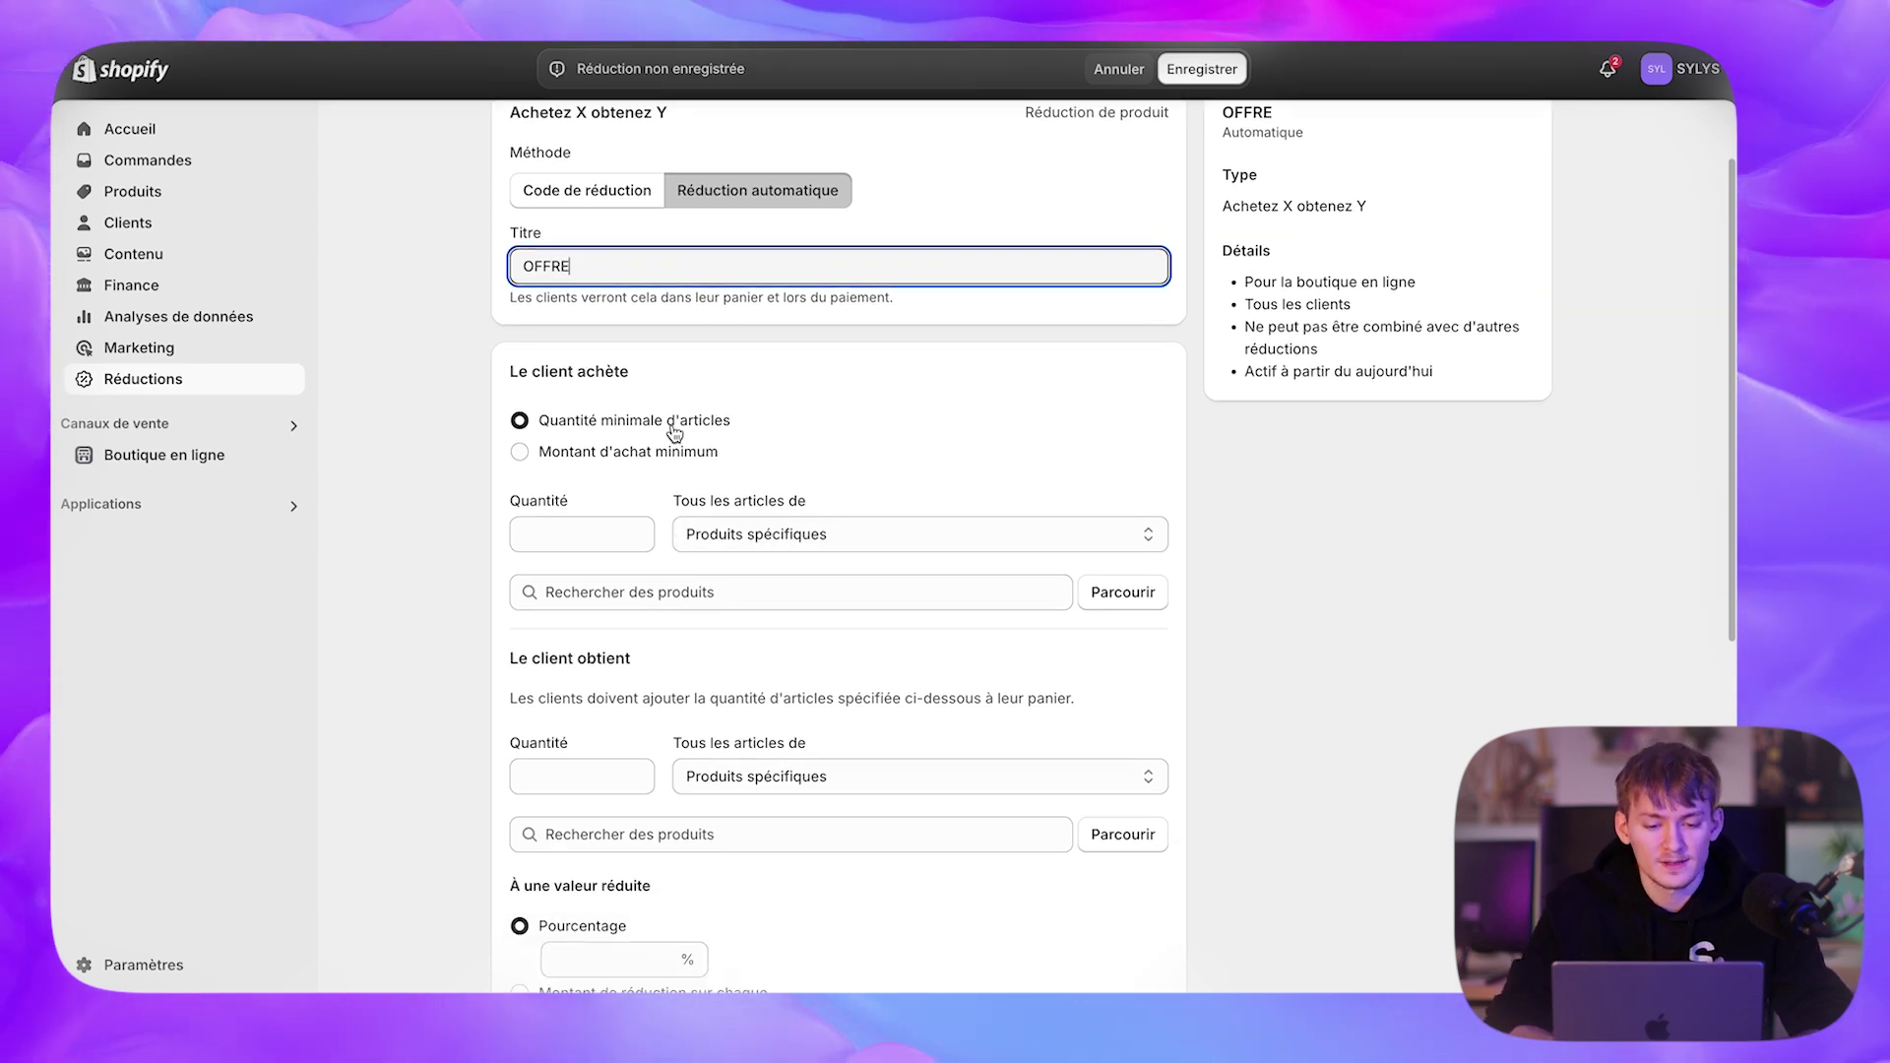
pyautogui.click(554, 535)
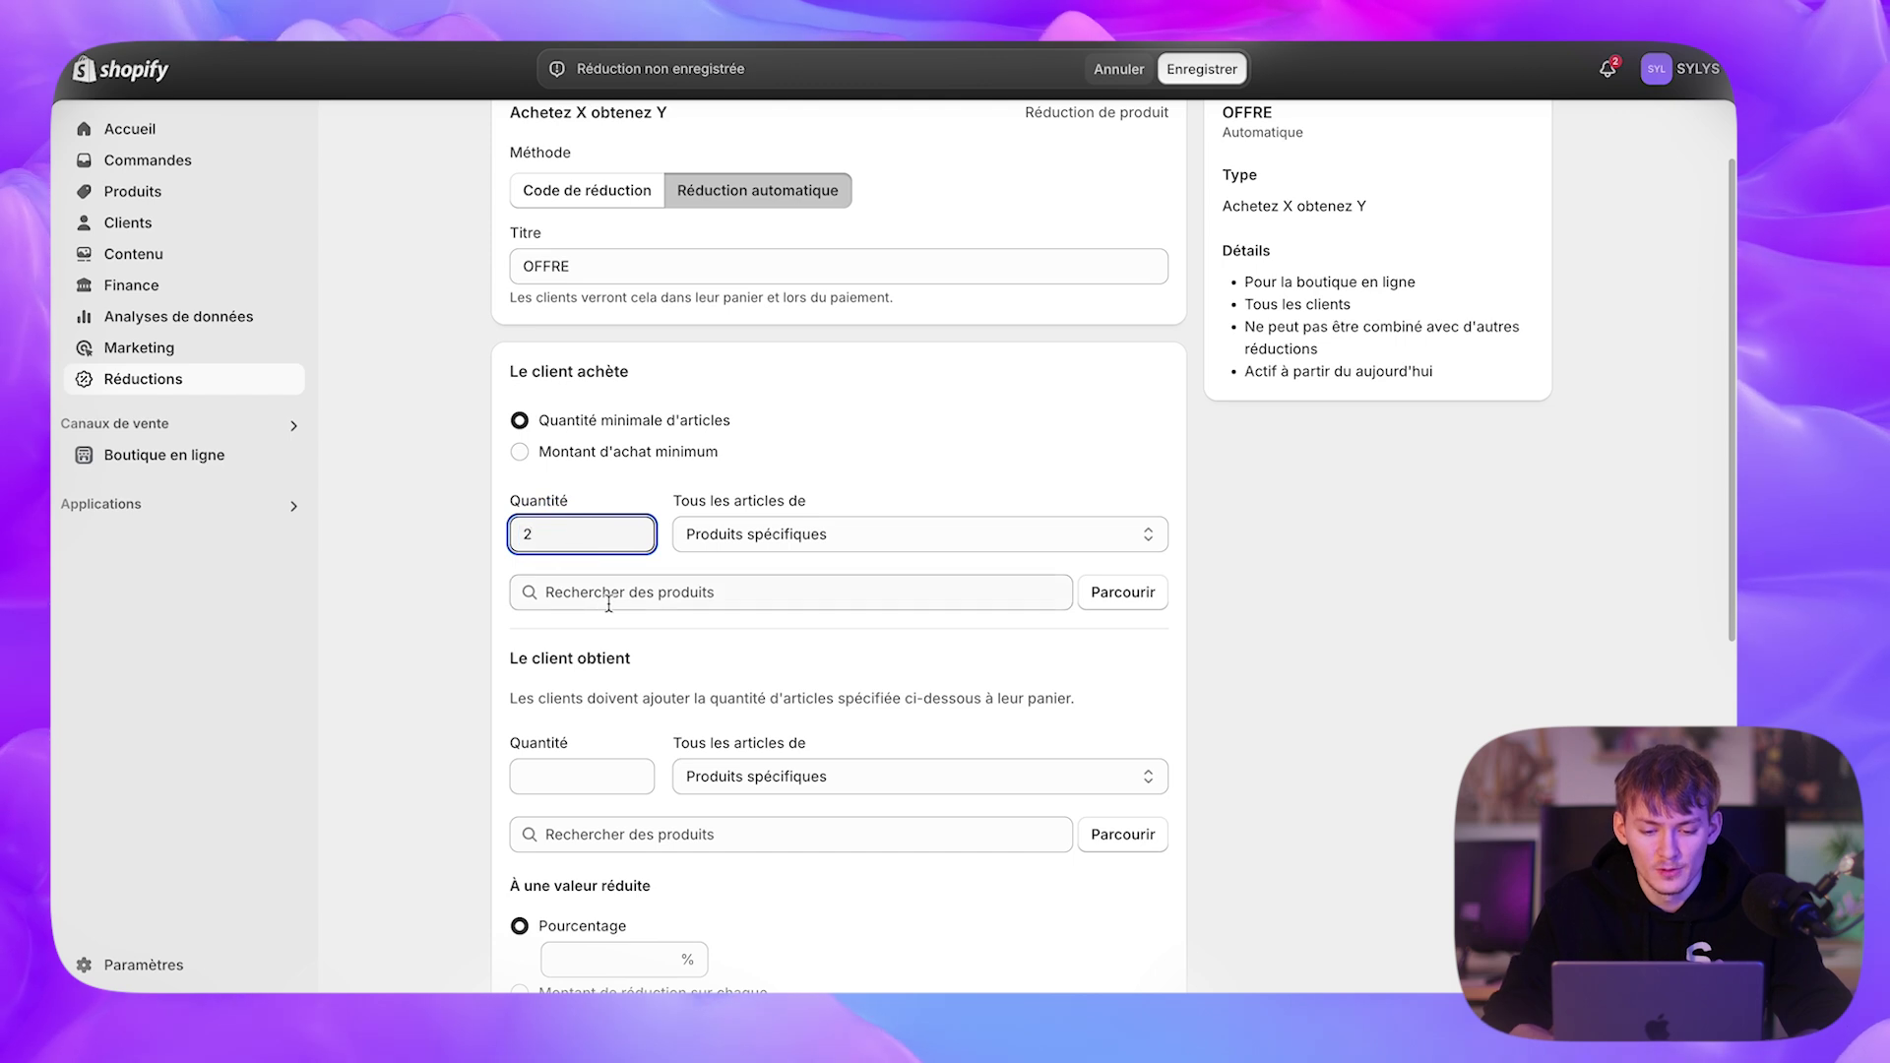
pyautogui.click(1168, 595)
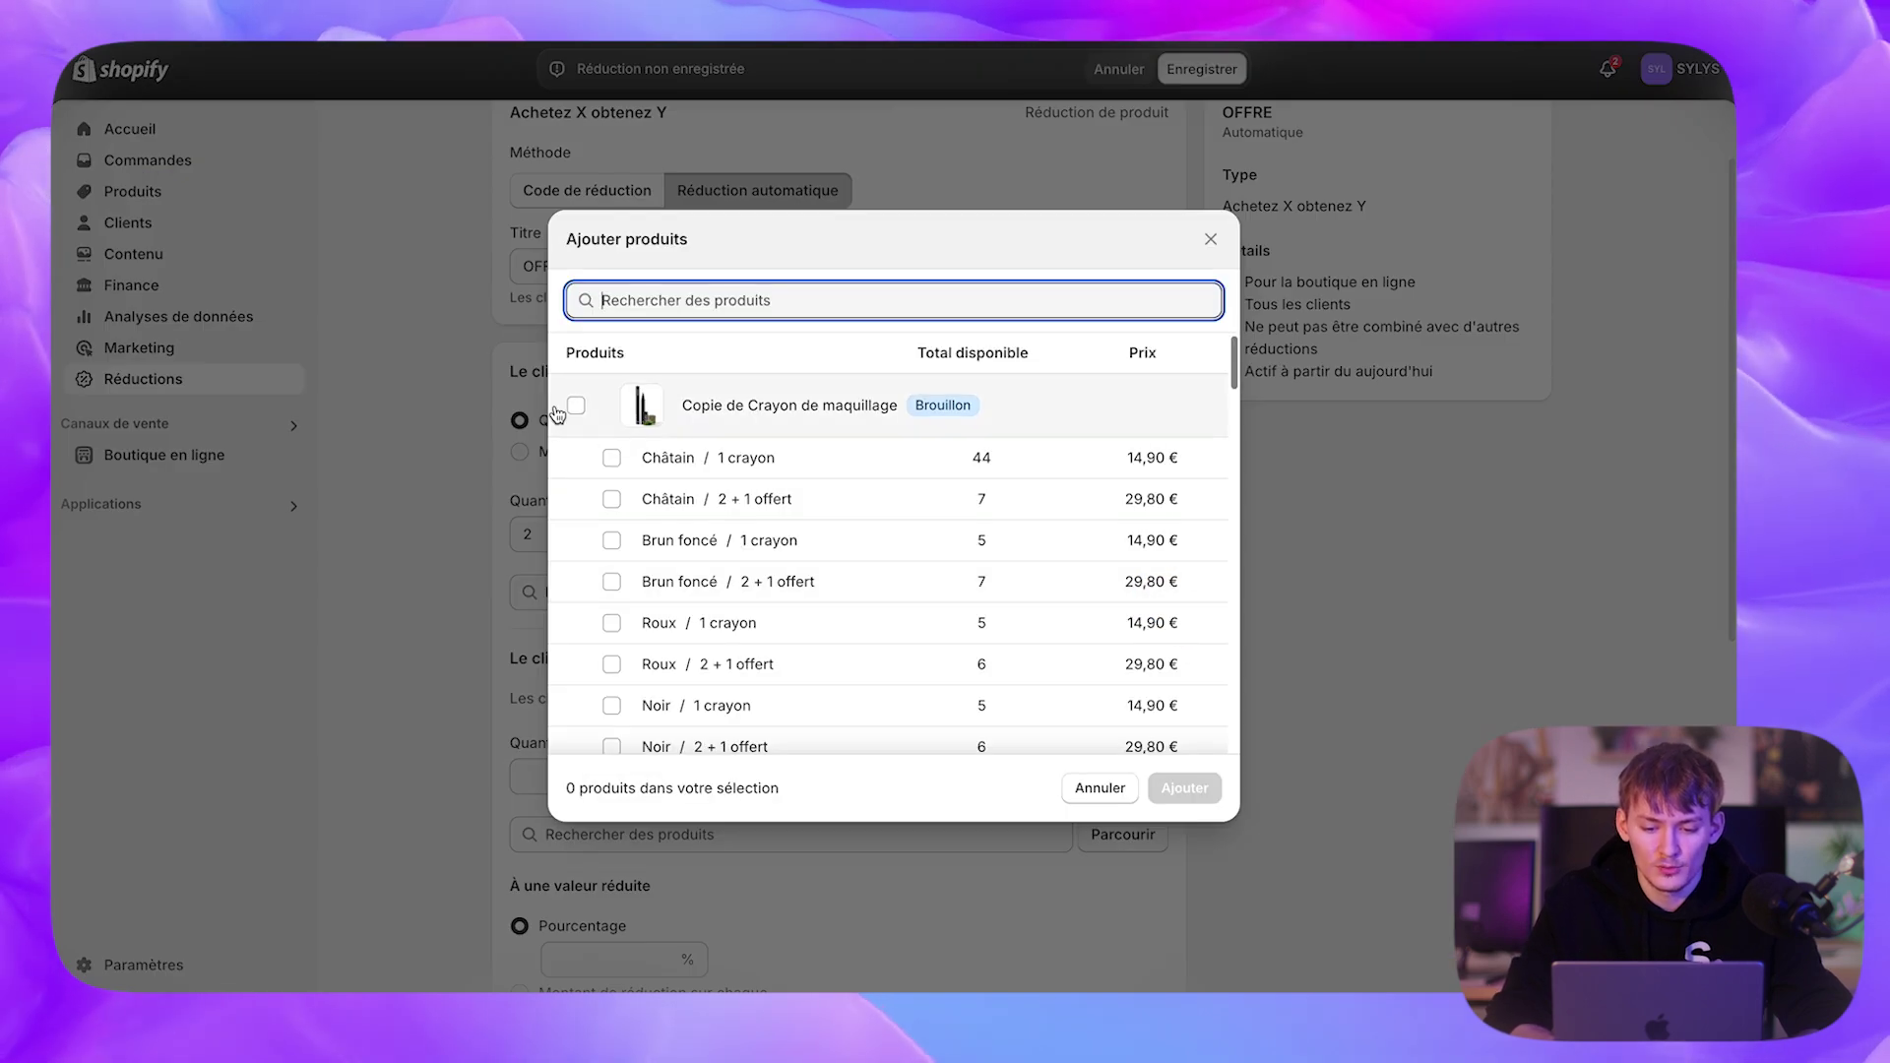
pyautogui.scroll(-3, 581, 462)
pyautogui.click(577, 504)
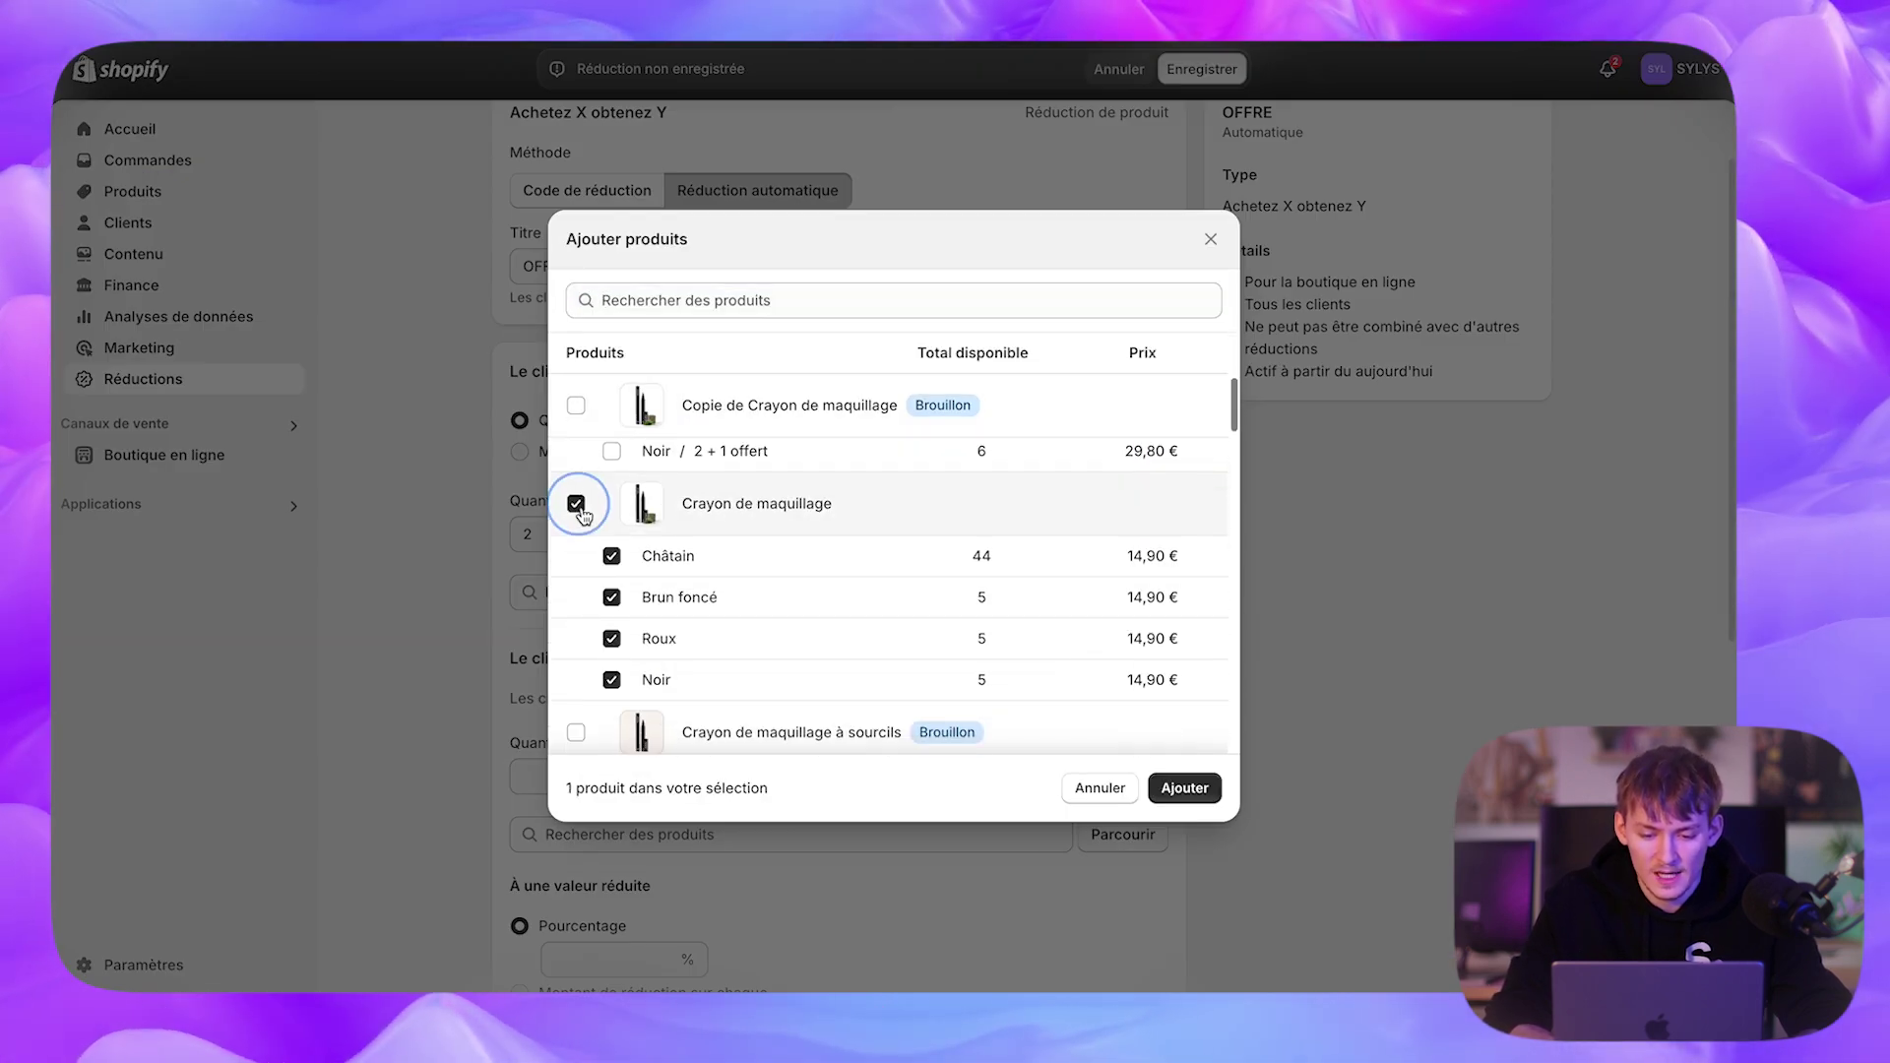
pyautogui.scroll(-15, 654, 677)
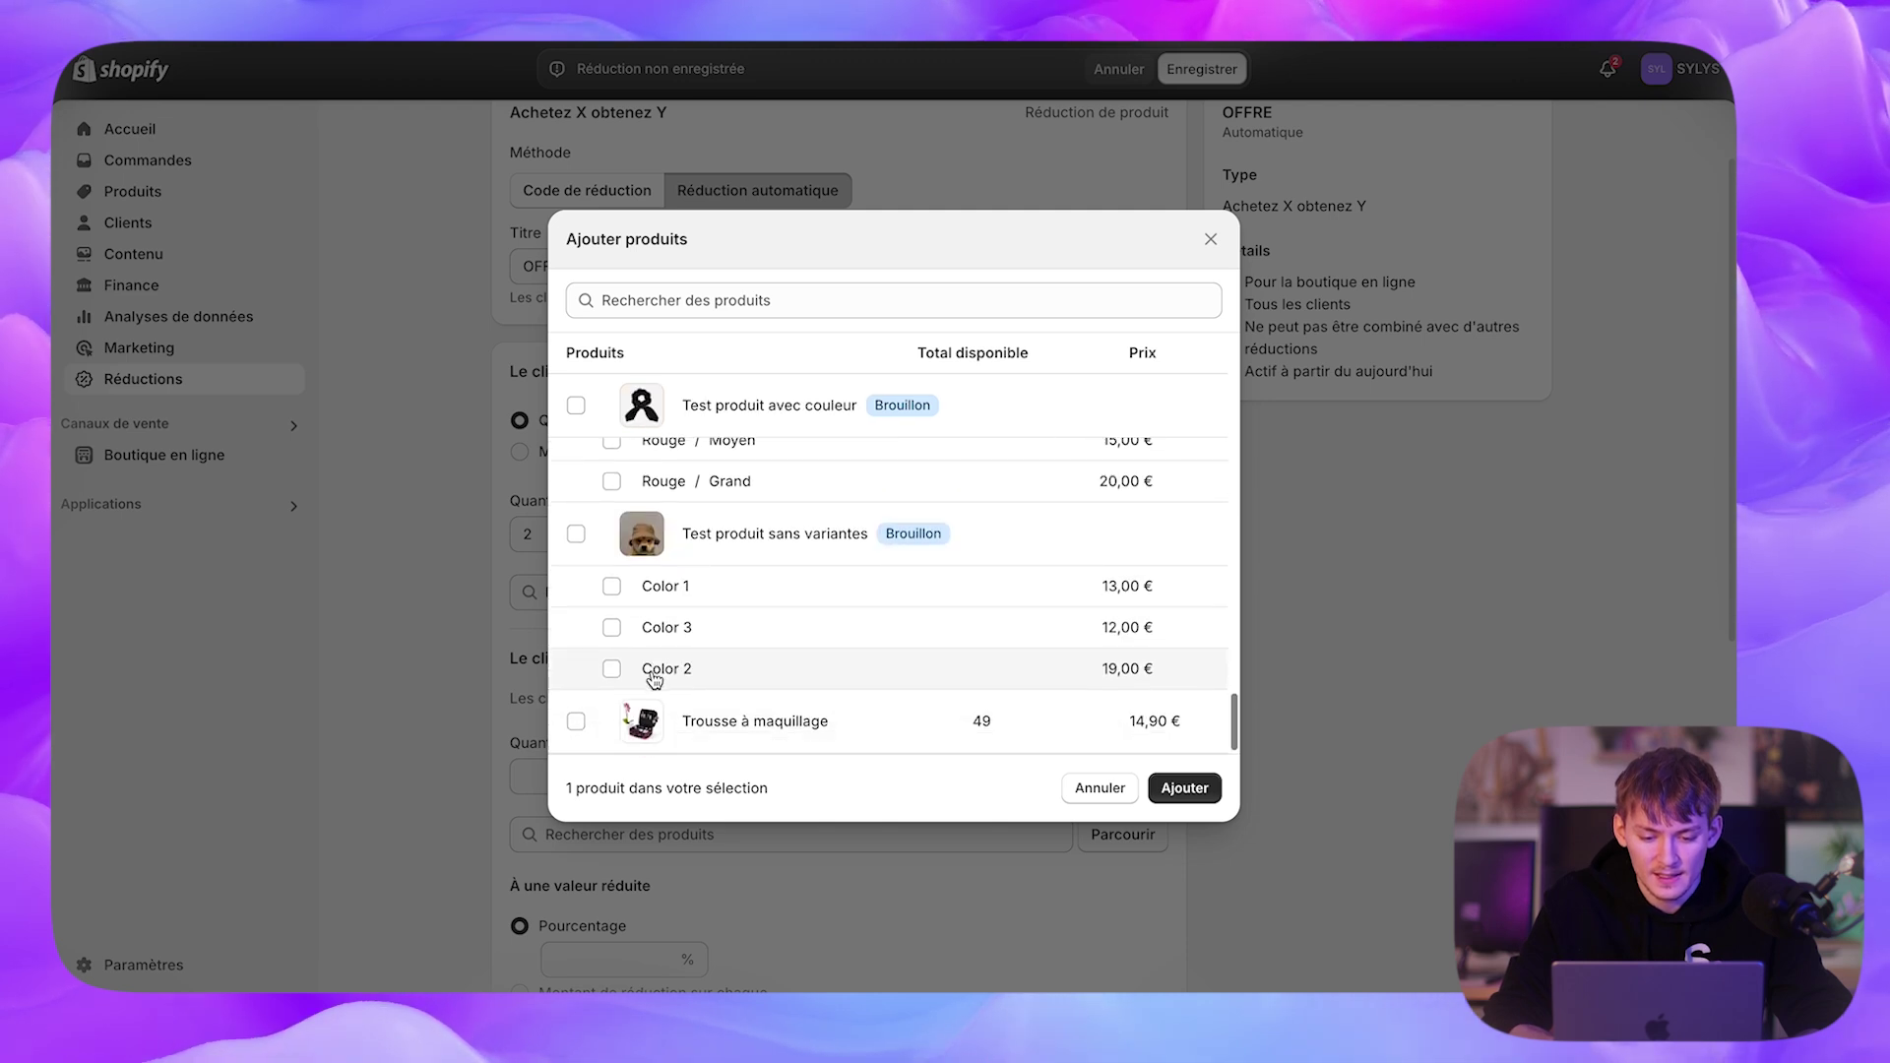
pyautogui.click(576, 721)
pyautogui.click(1207, 793)
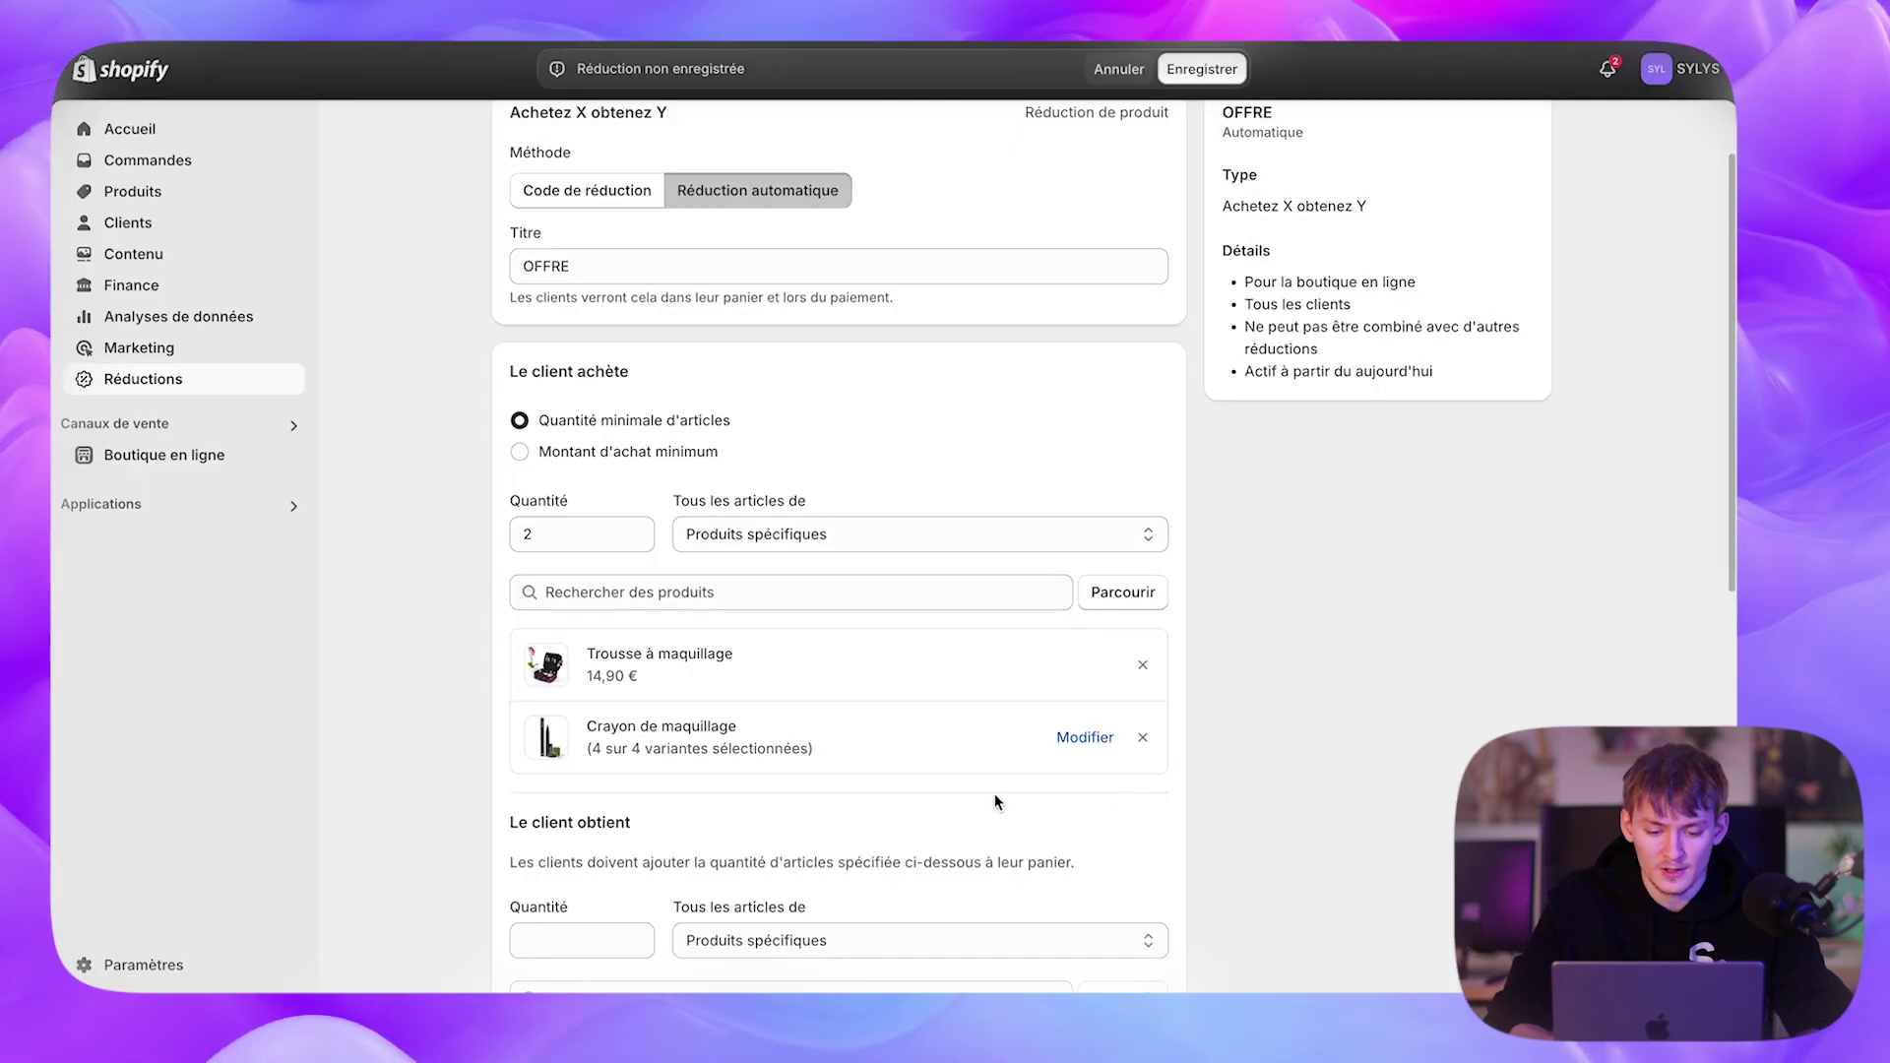
# - Set the quantity the customer gets to 1 and add Épilateur à sourcils as the reward product
pyautogui.scroll(-4, 994, 802)
pyautogui.scroll(3, 908, 764)
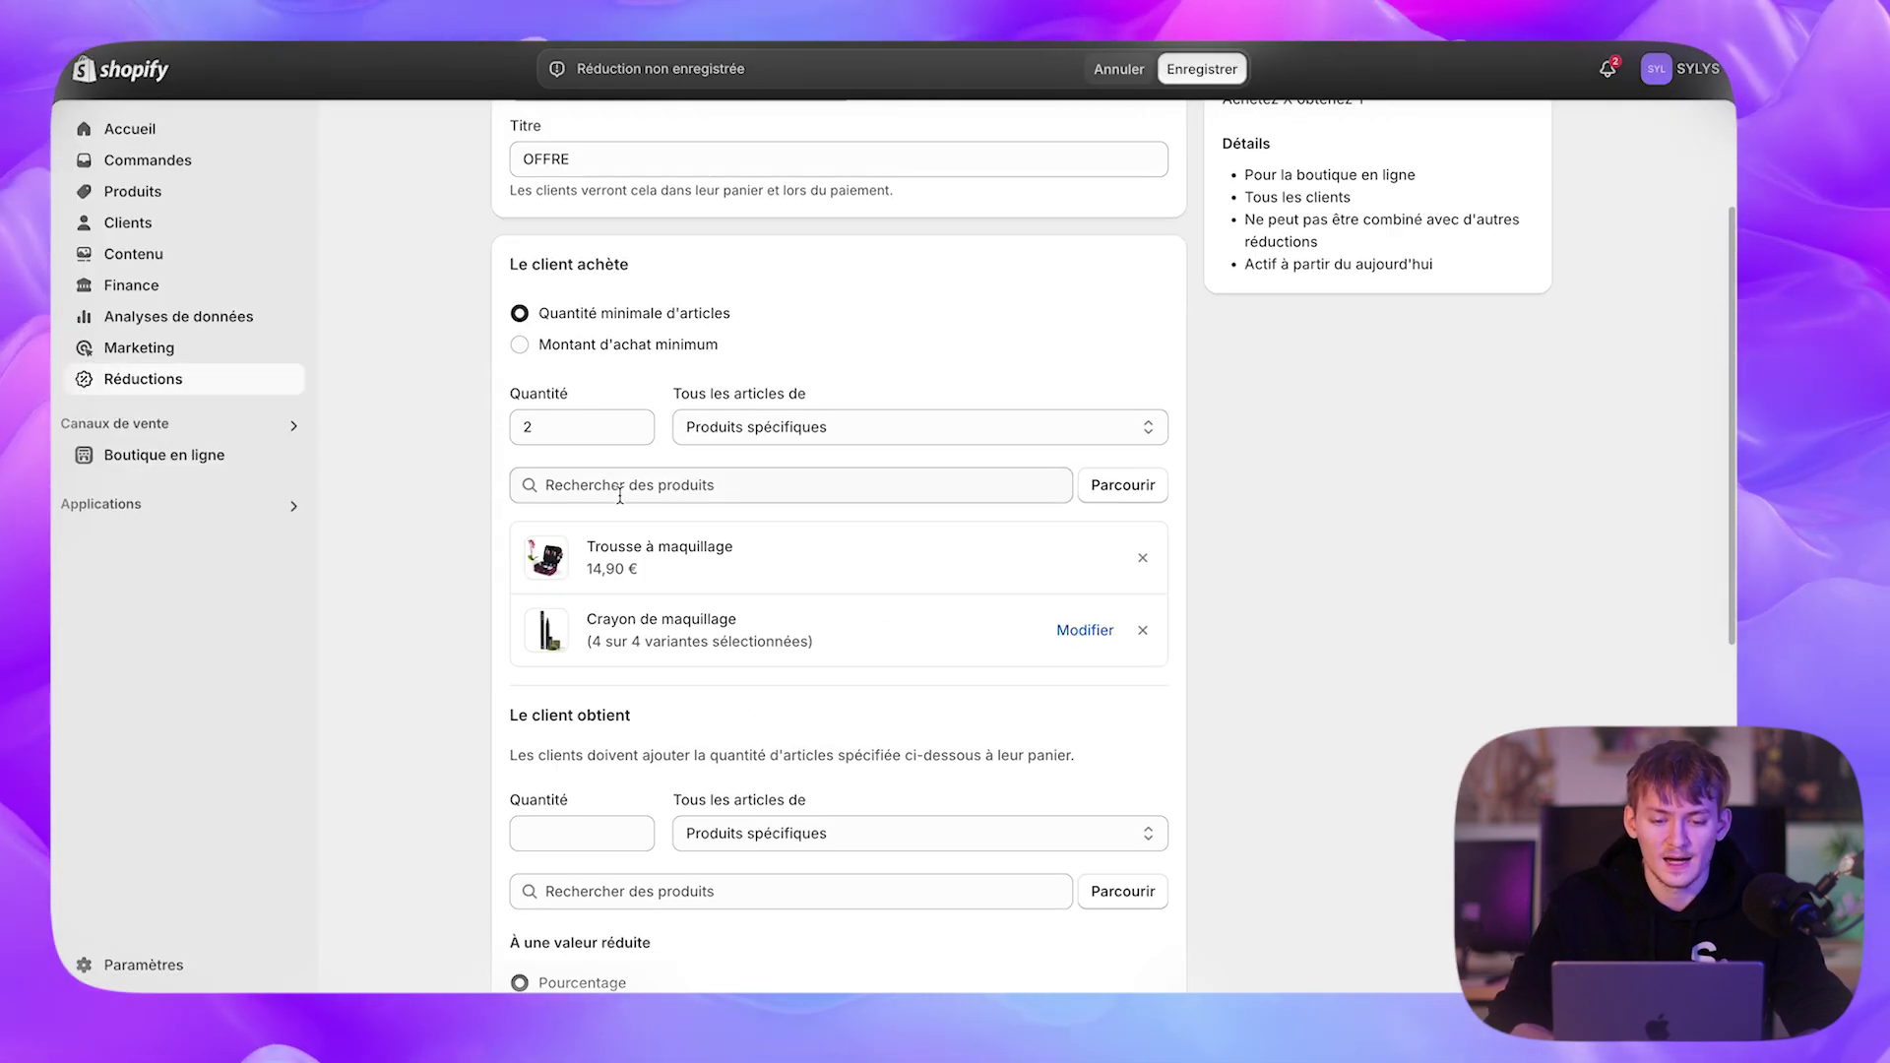
pyautogui.scroll(-2, 620, 620)
pyautogui.click(585, 699)
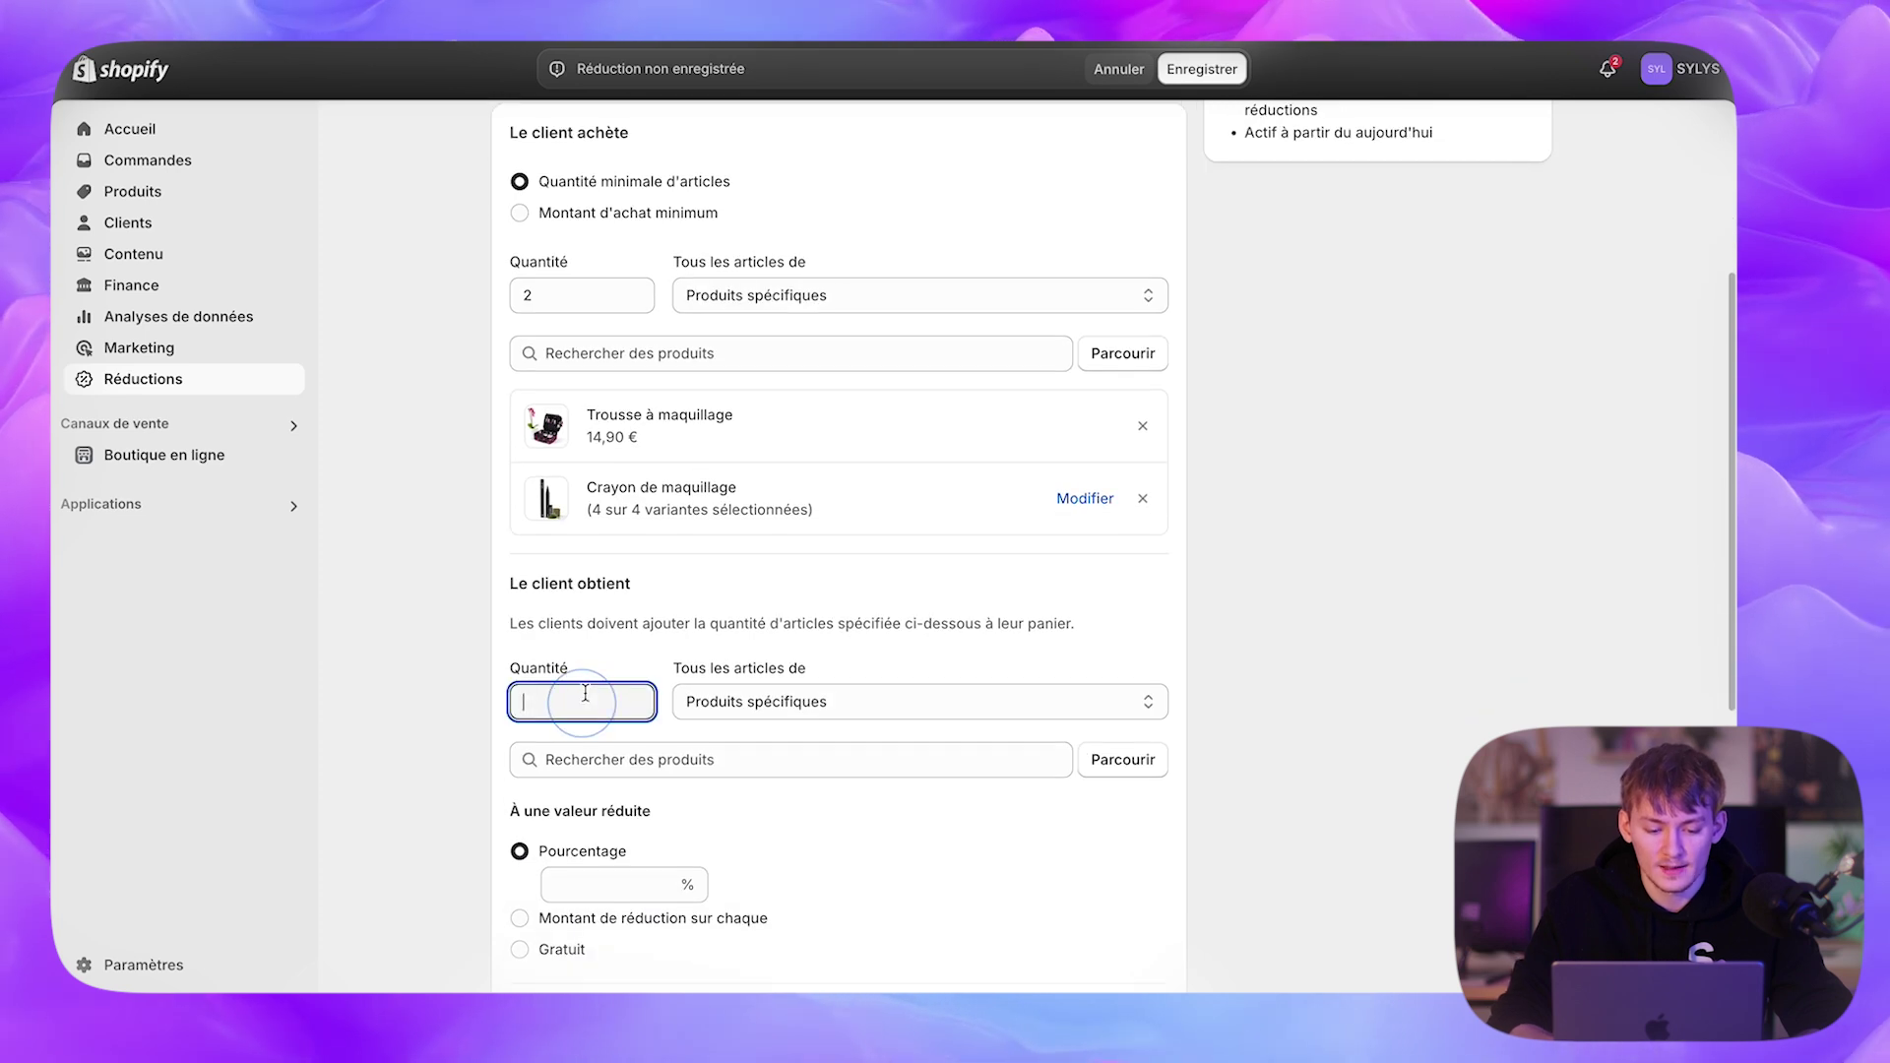
pyautogui.scroll(-2, 837, 591)
pyautogui.click(705, 580)
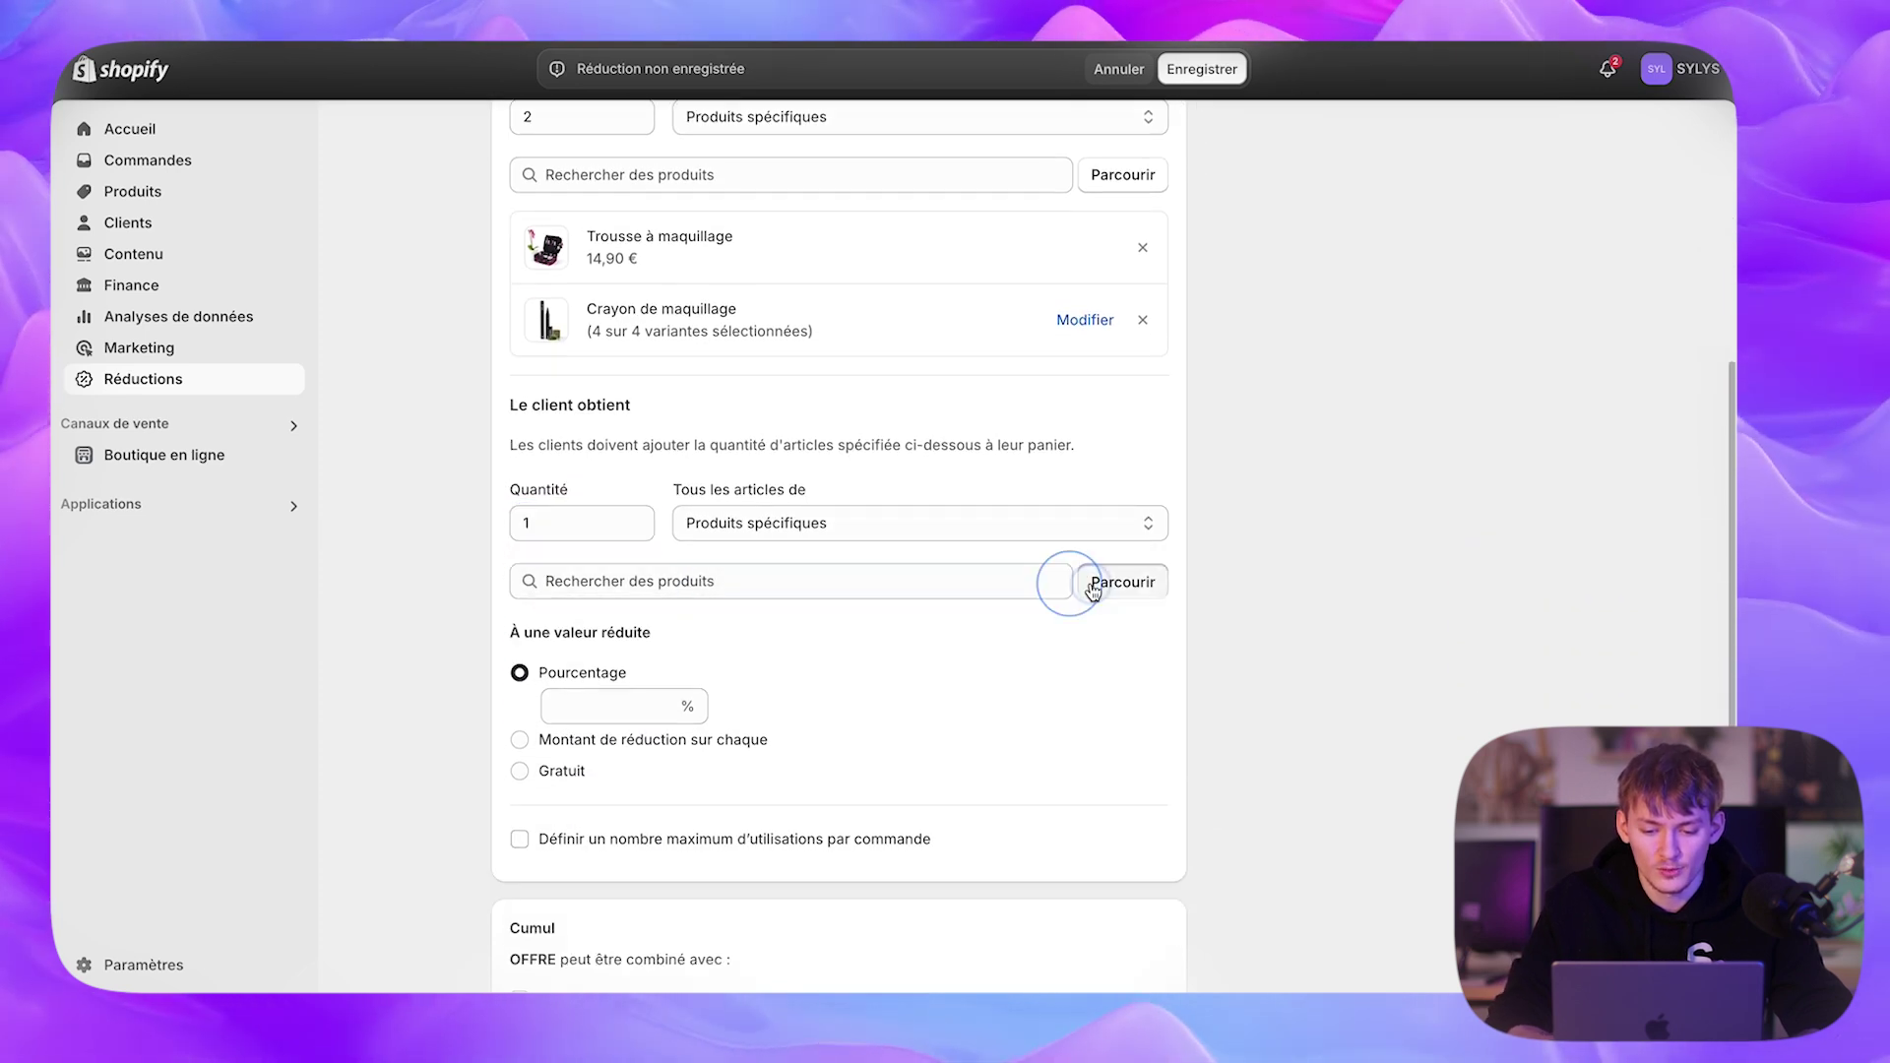
pyautogui.click(1118, 580)
pyautogui.scroll(-15, 906, 615)
pyautogui.scroll(2, 875, 626)
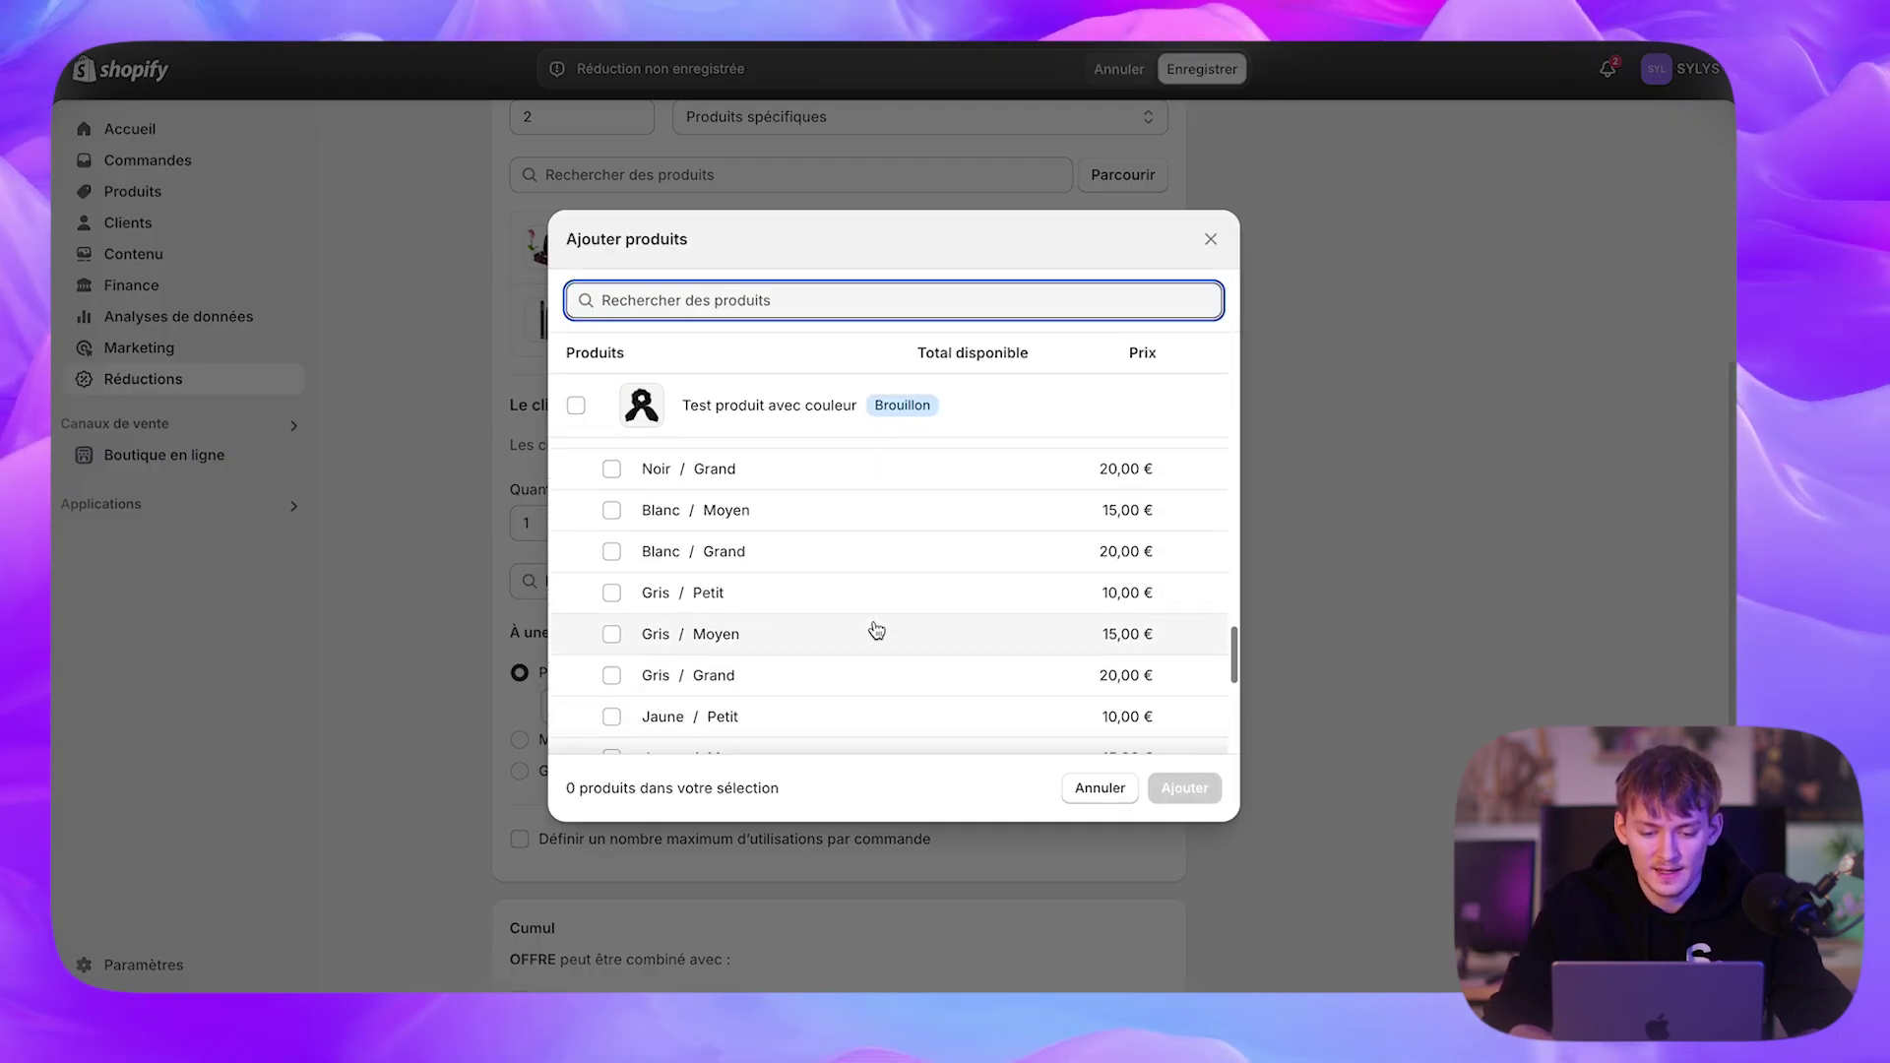
pyautogui.scroll(-5, 875, 628)
pyautogui.scroll(13, 875, 628)
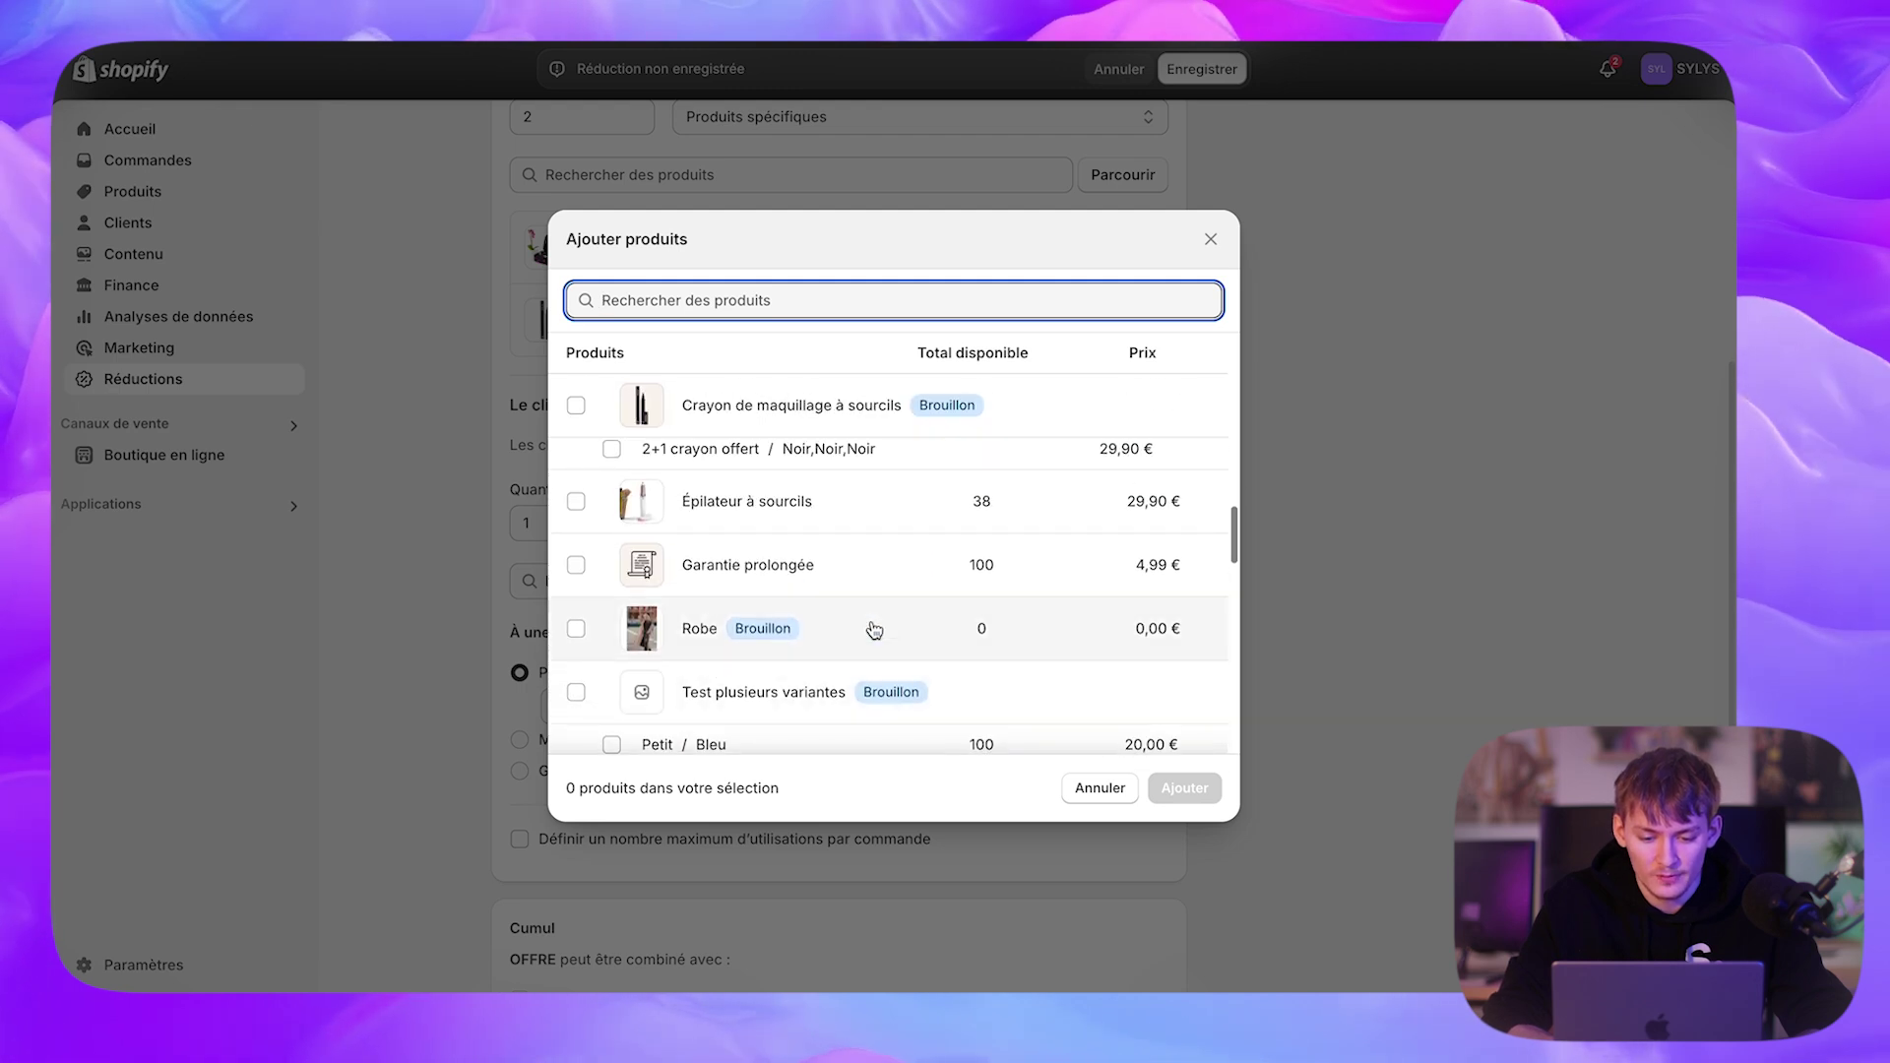
pyautogui.click(573, 568)
pyautogui.click(1184, 787)
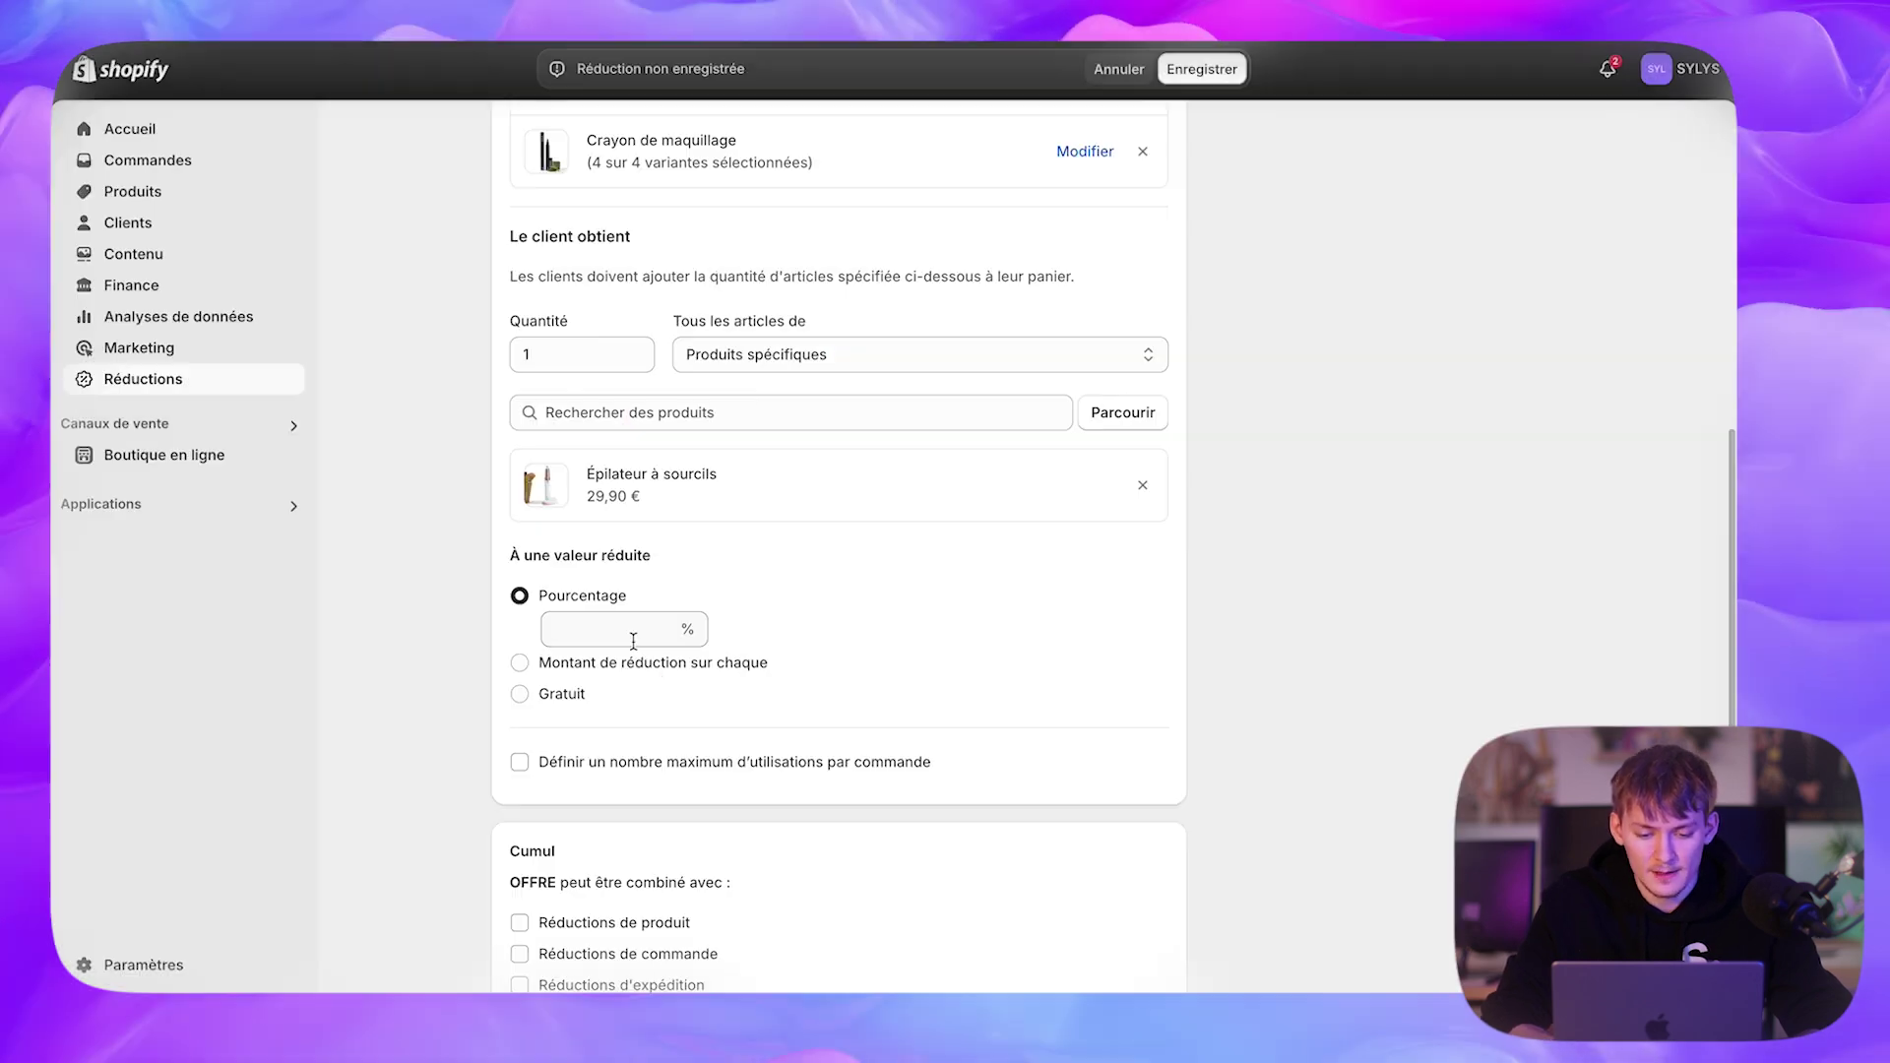
# - Try a 10% reduction, the Gratuit option and a 50% reduction as the reward product's reduced value
pyautogui.click(632, 626)
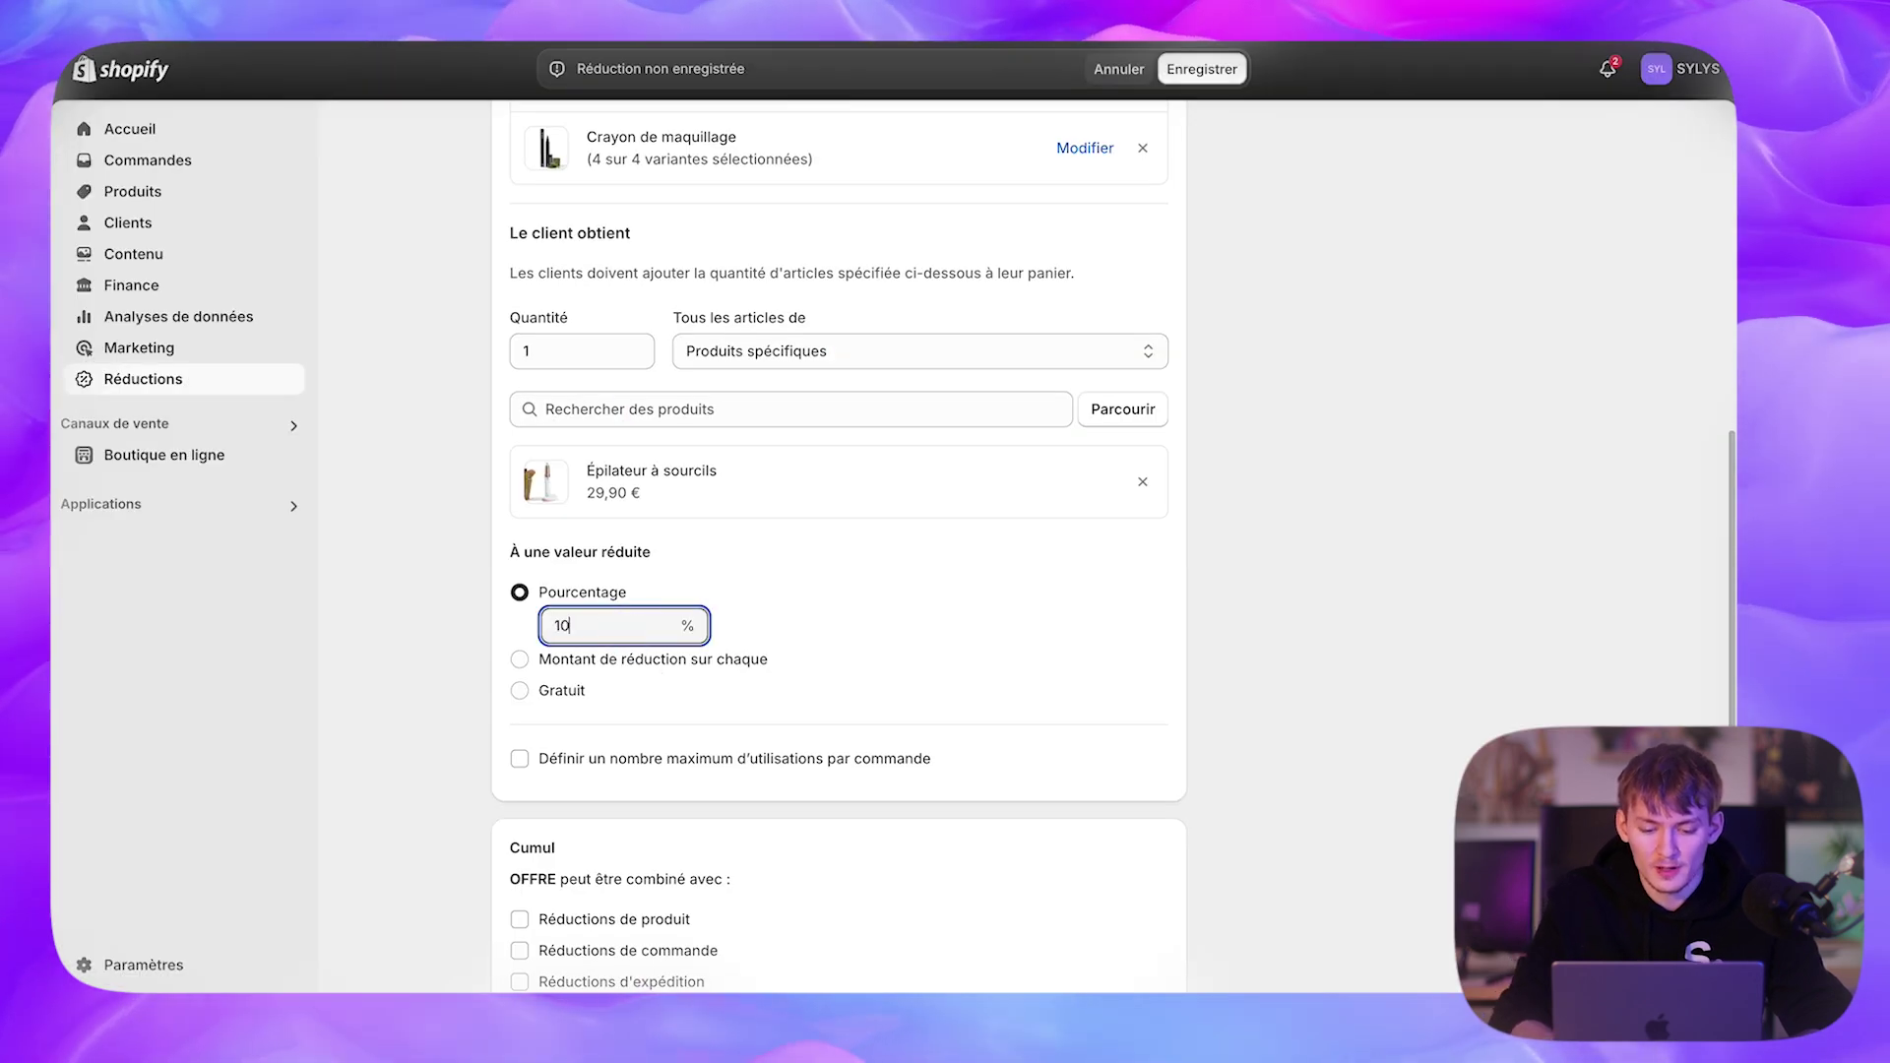
pyautogui.click(567, 690)
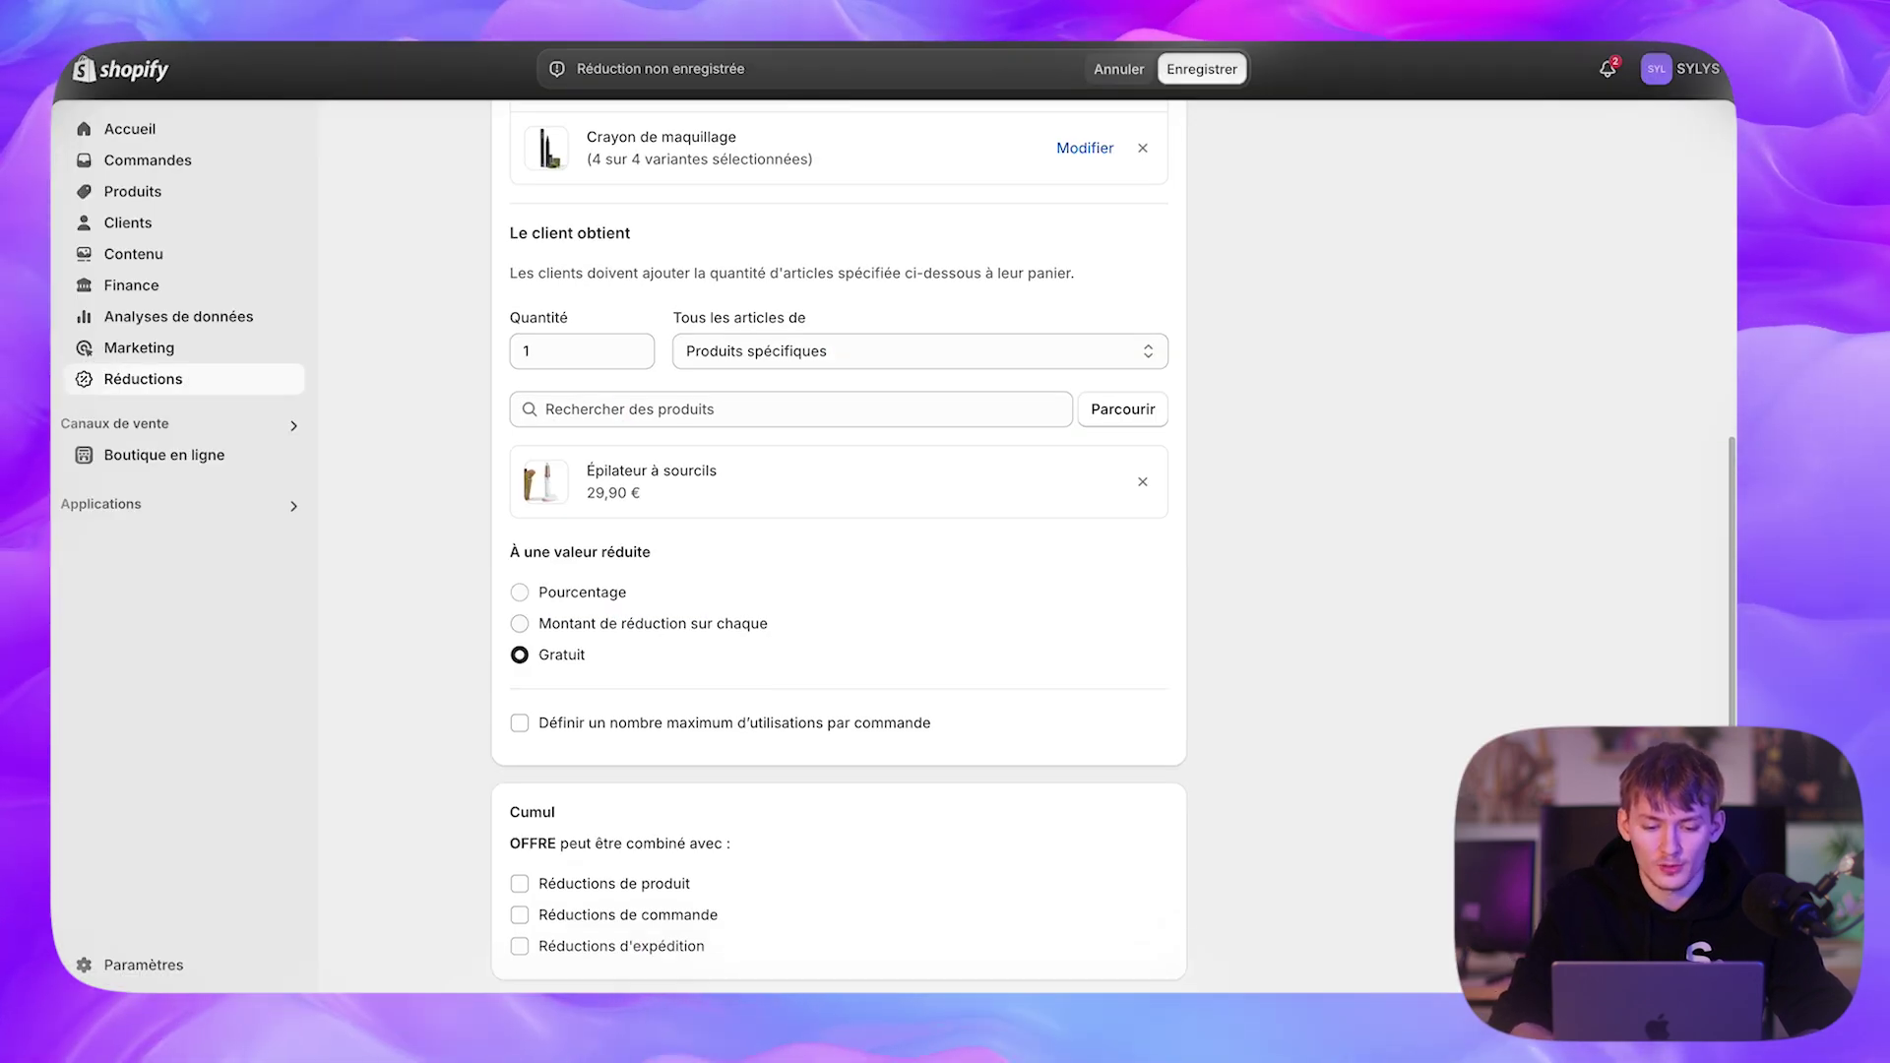
pyautogui.click(581, 594)
pyautogui.click(633, 626)
pyautogui.write('50')
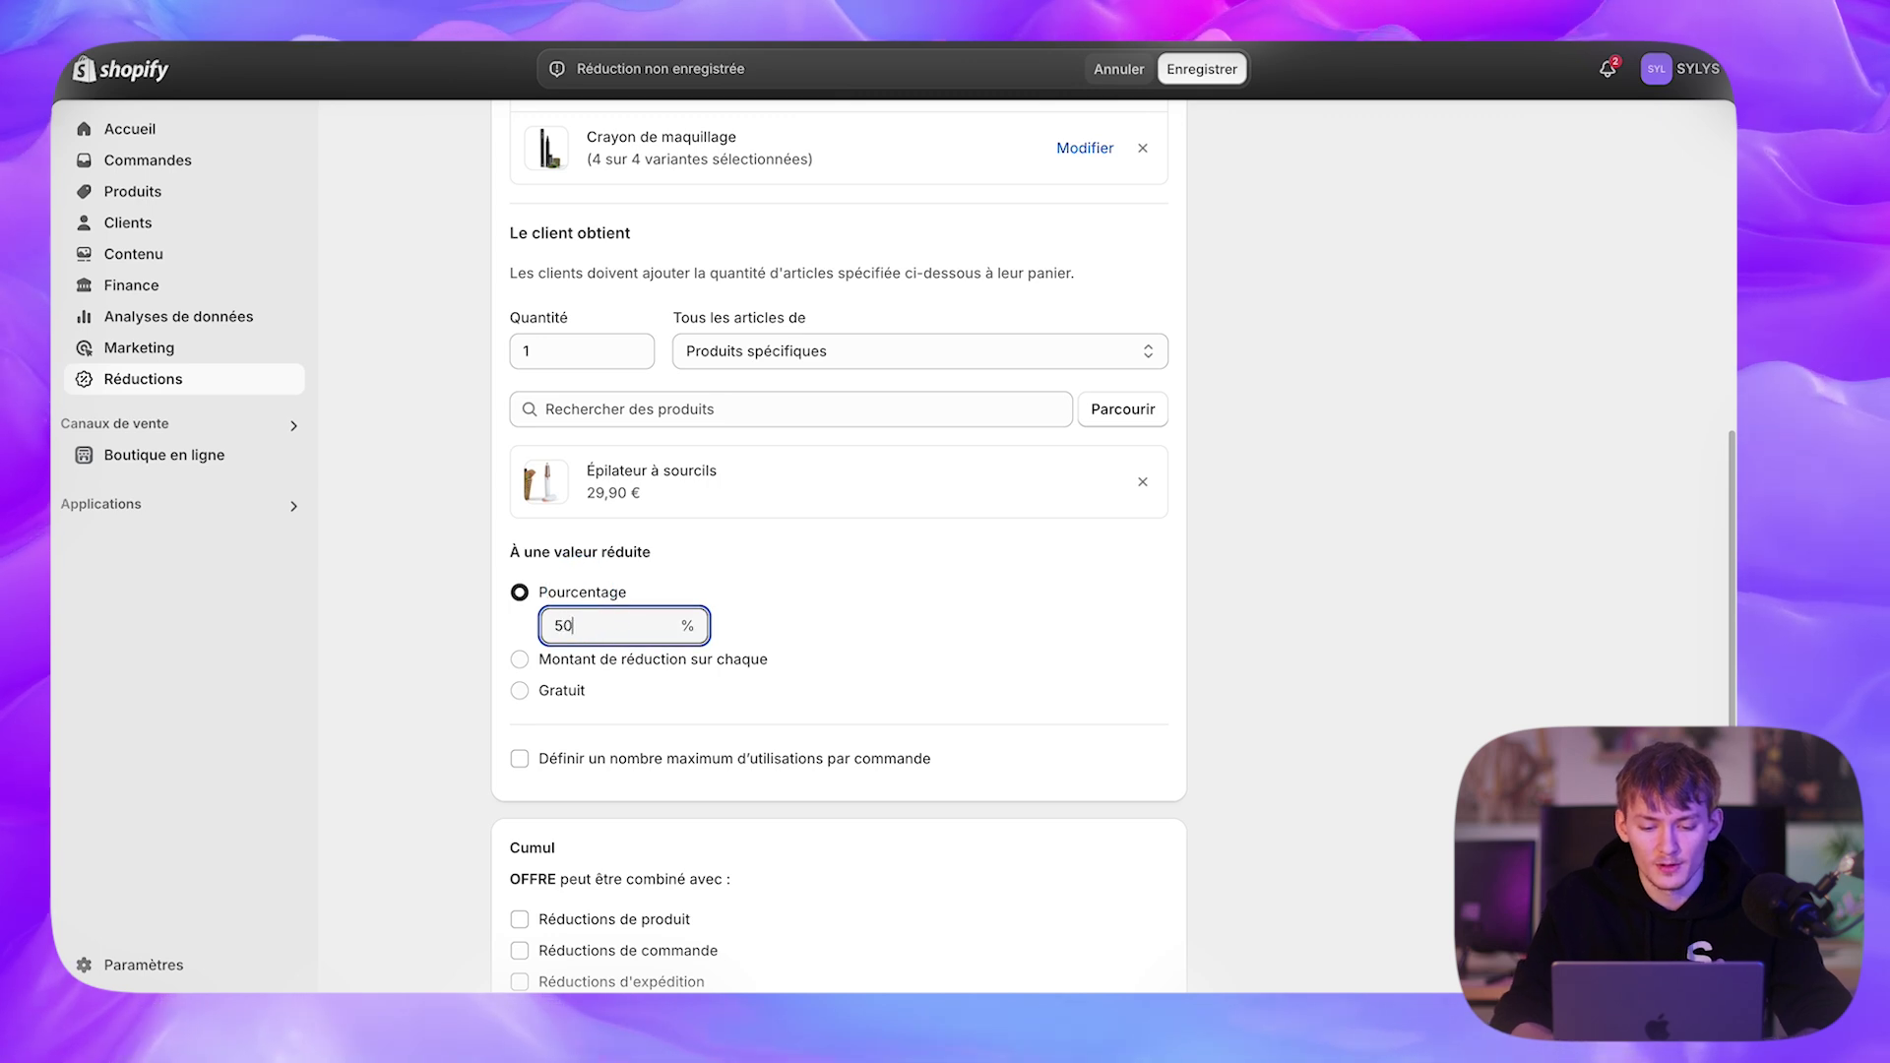
# - Set the reward product's reduced value to a fixed reduction of 20,00 € on each item
pyautogui.click(650, 659)
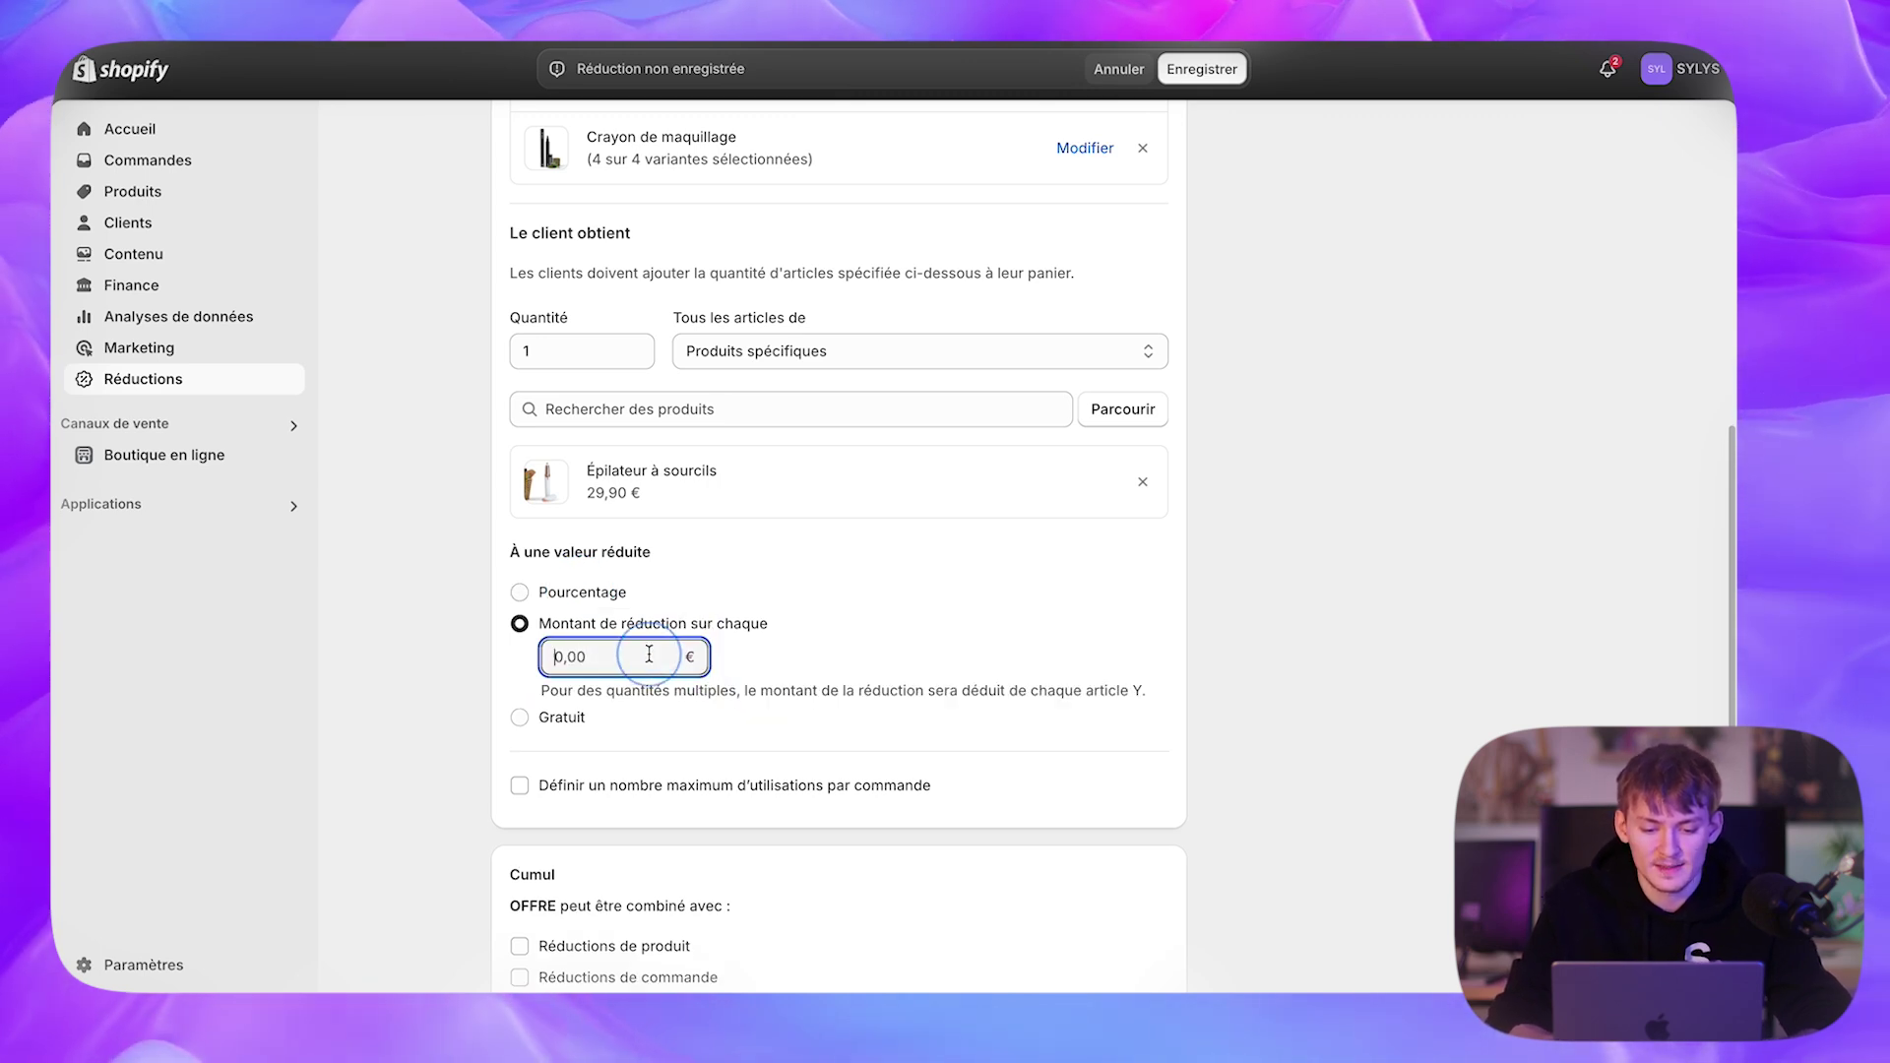
pyautogui.click(960, 663)
pyautogui.scroll(-2, 955, 664)
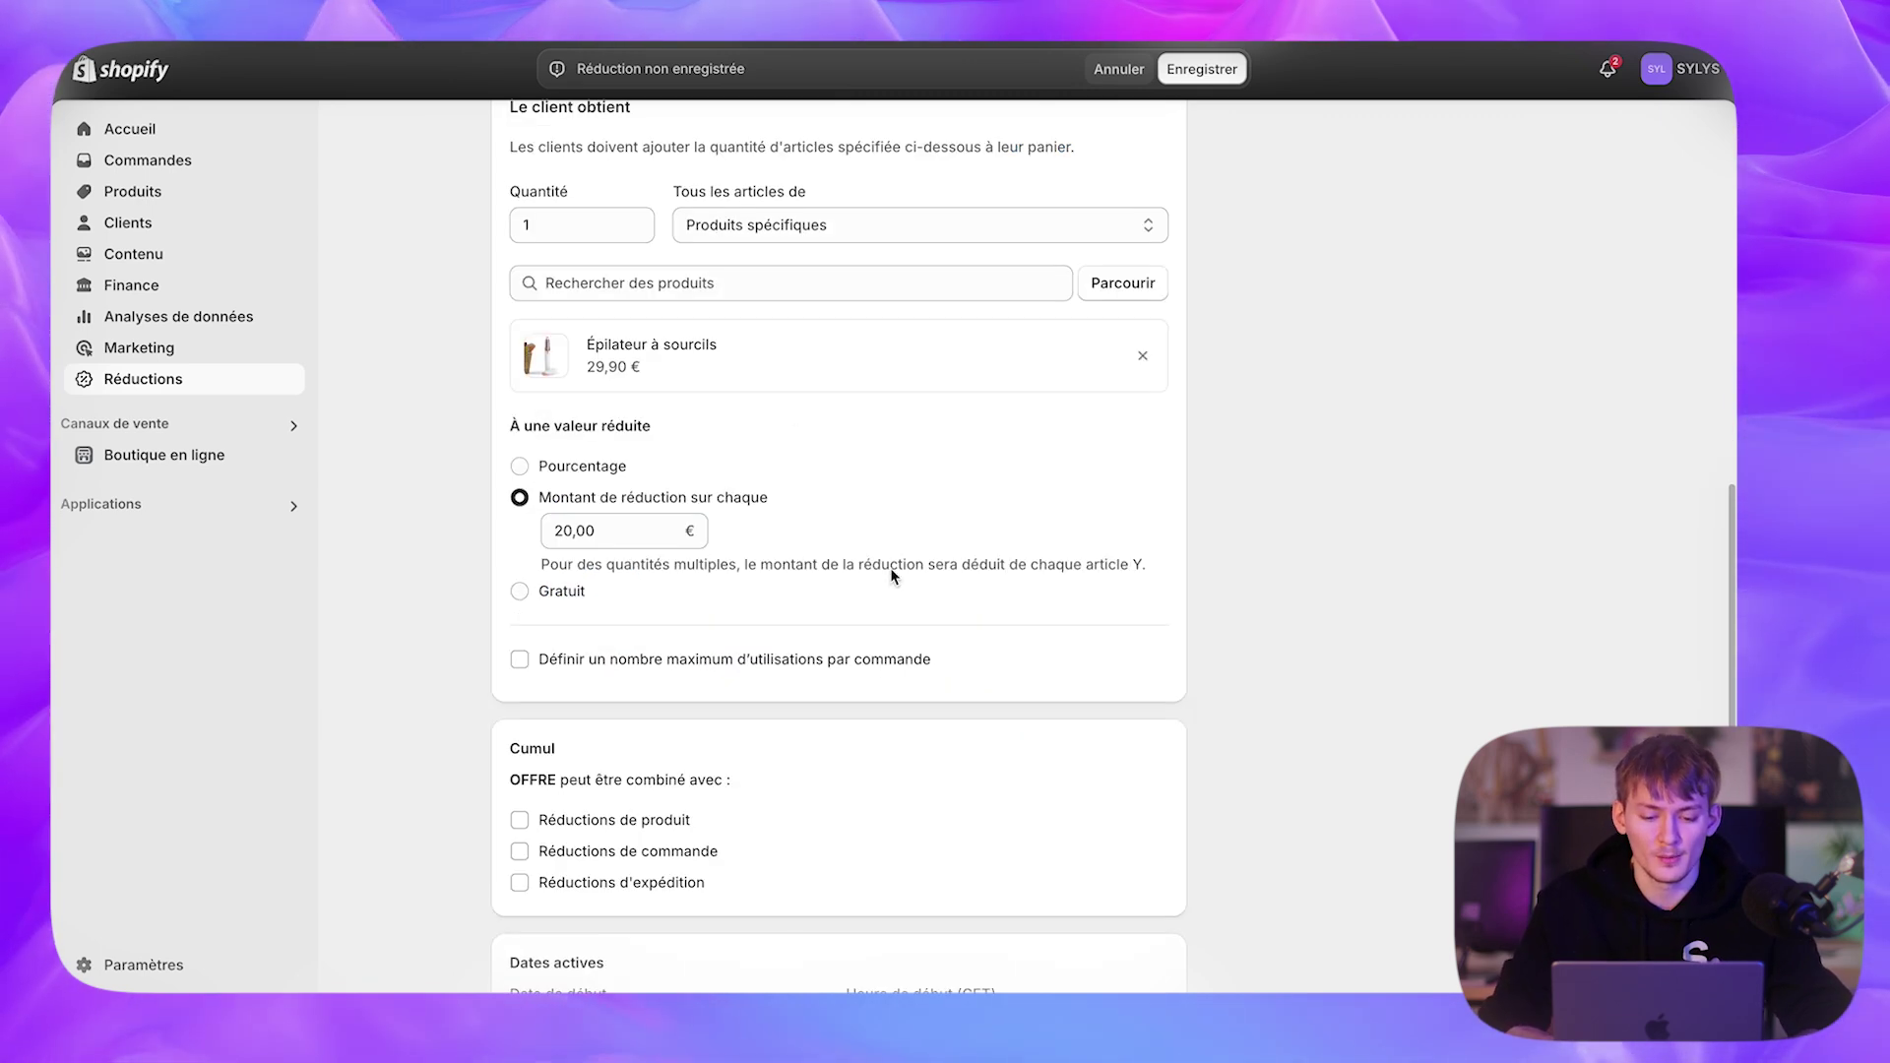
# - Examine the OFFRE discount's maximum uses per order setting and its Cumul options, leaving the usage limit disabled
pyautogui.scroll(-3, 716, 709)
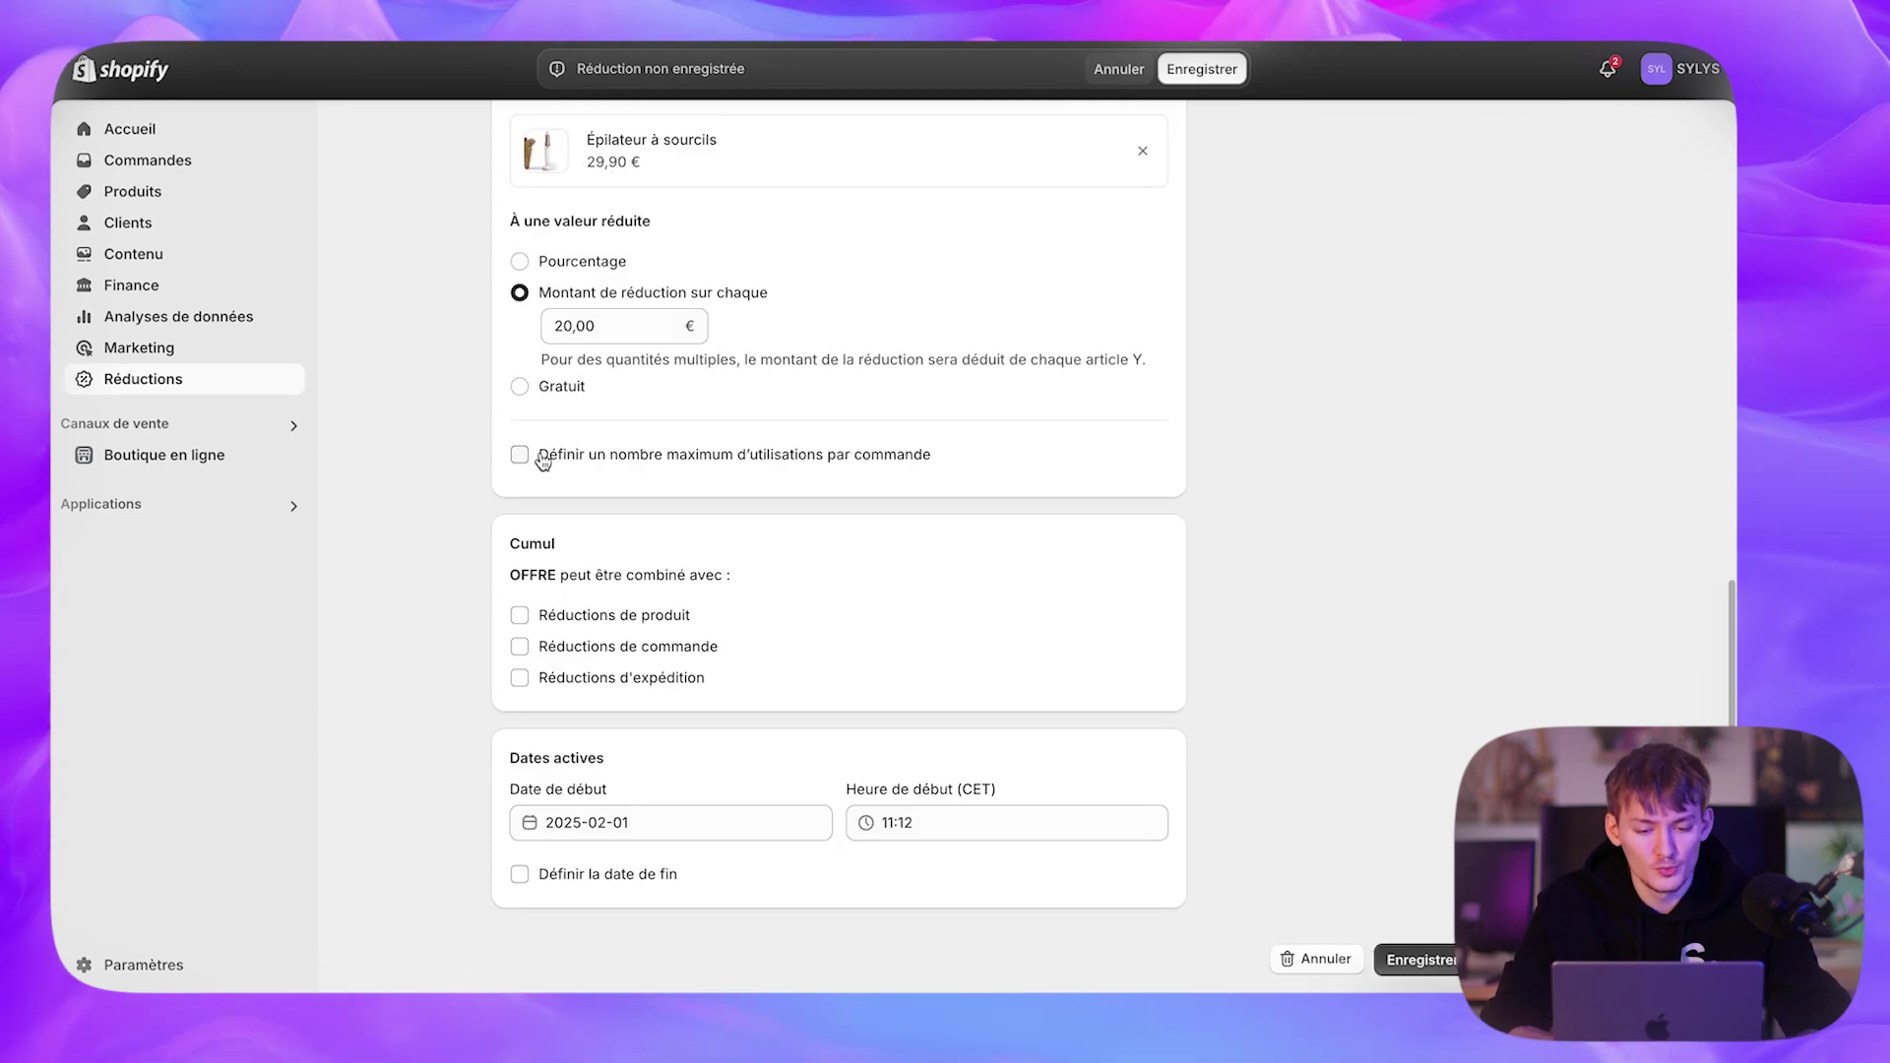
pyautogui.click(584, 465)
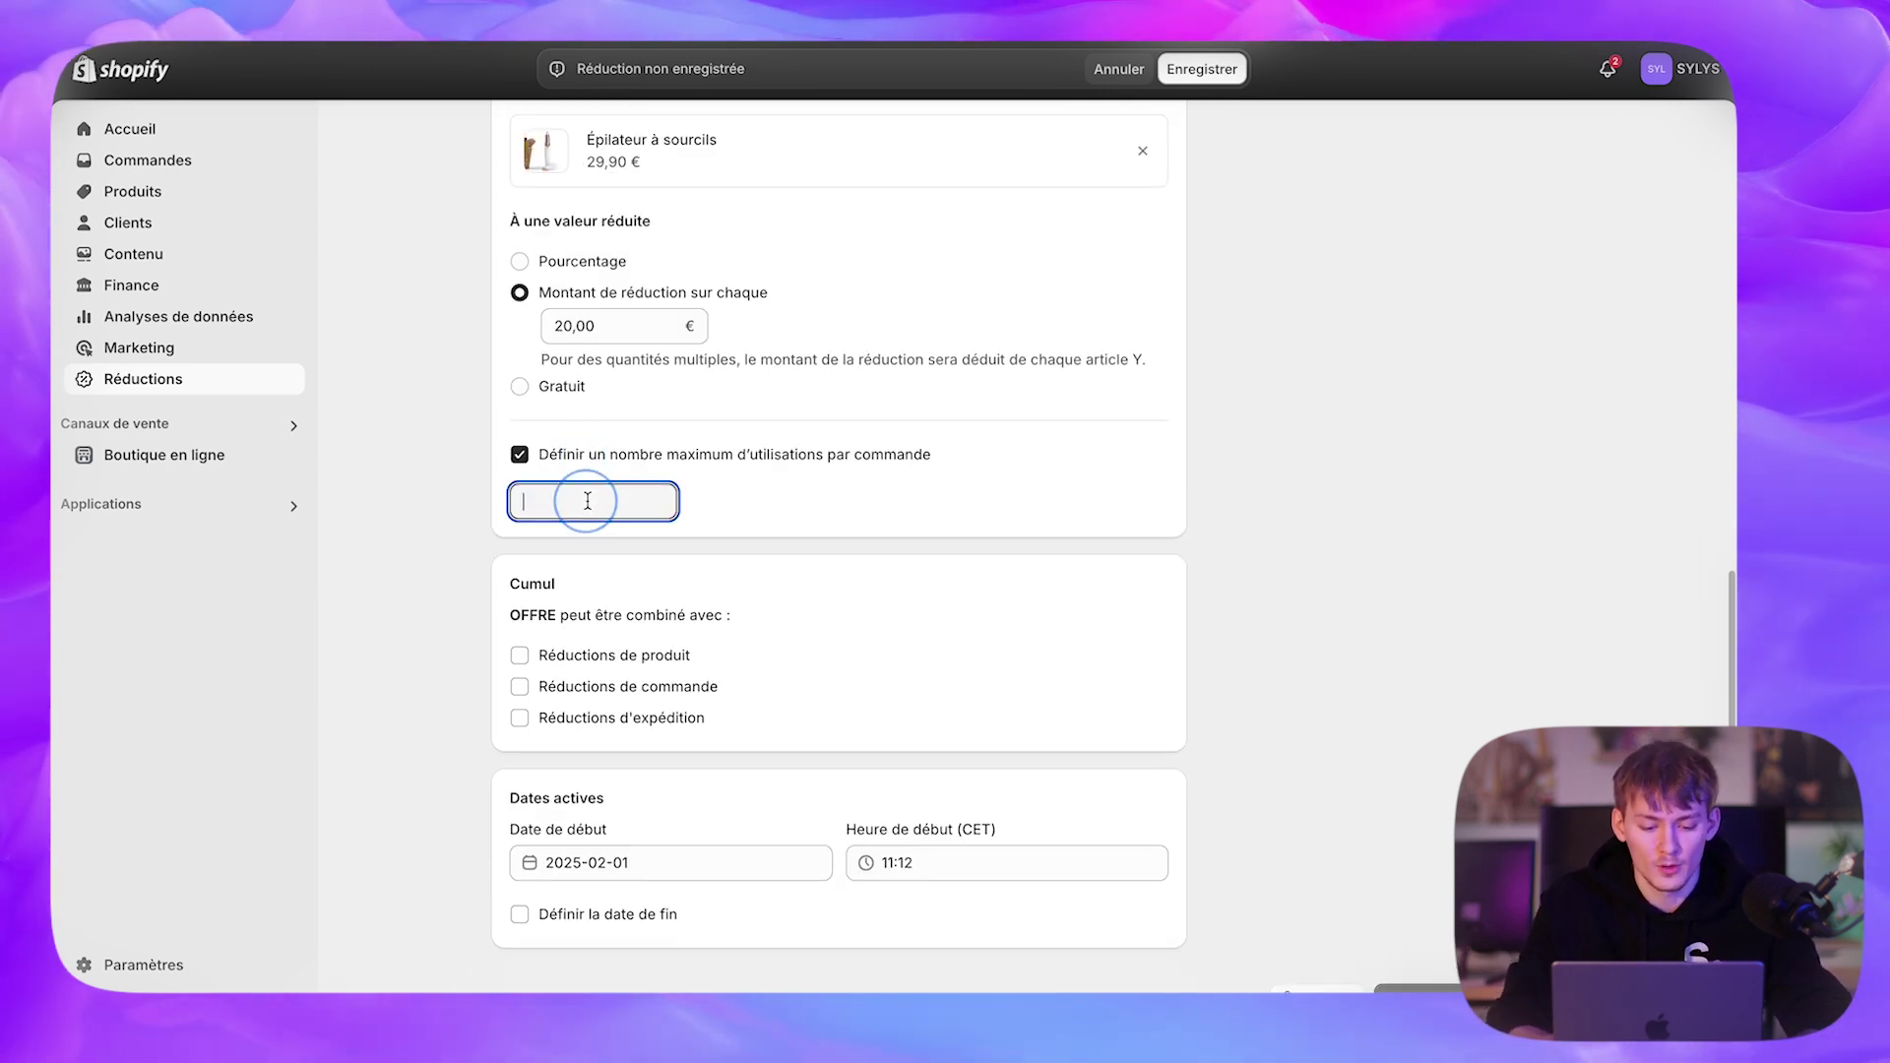
pyautogui.click(578, 454)
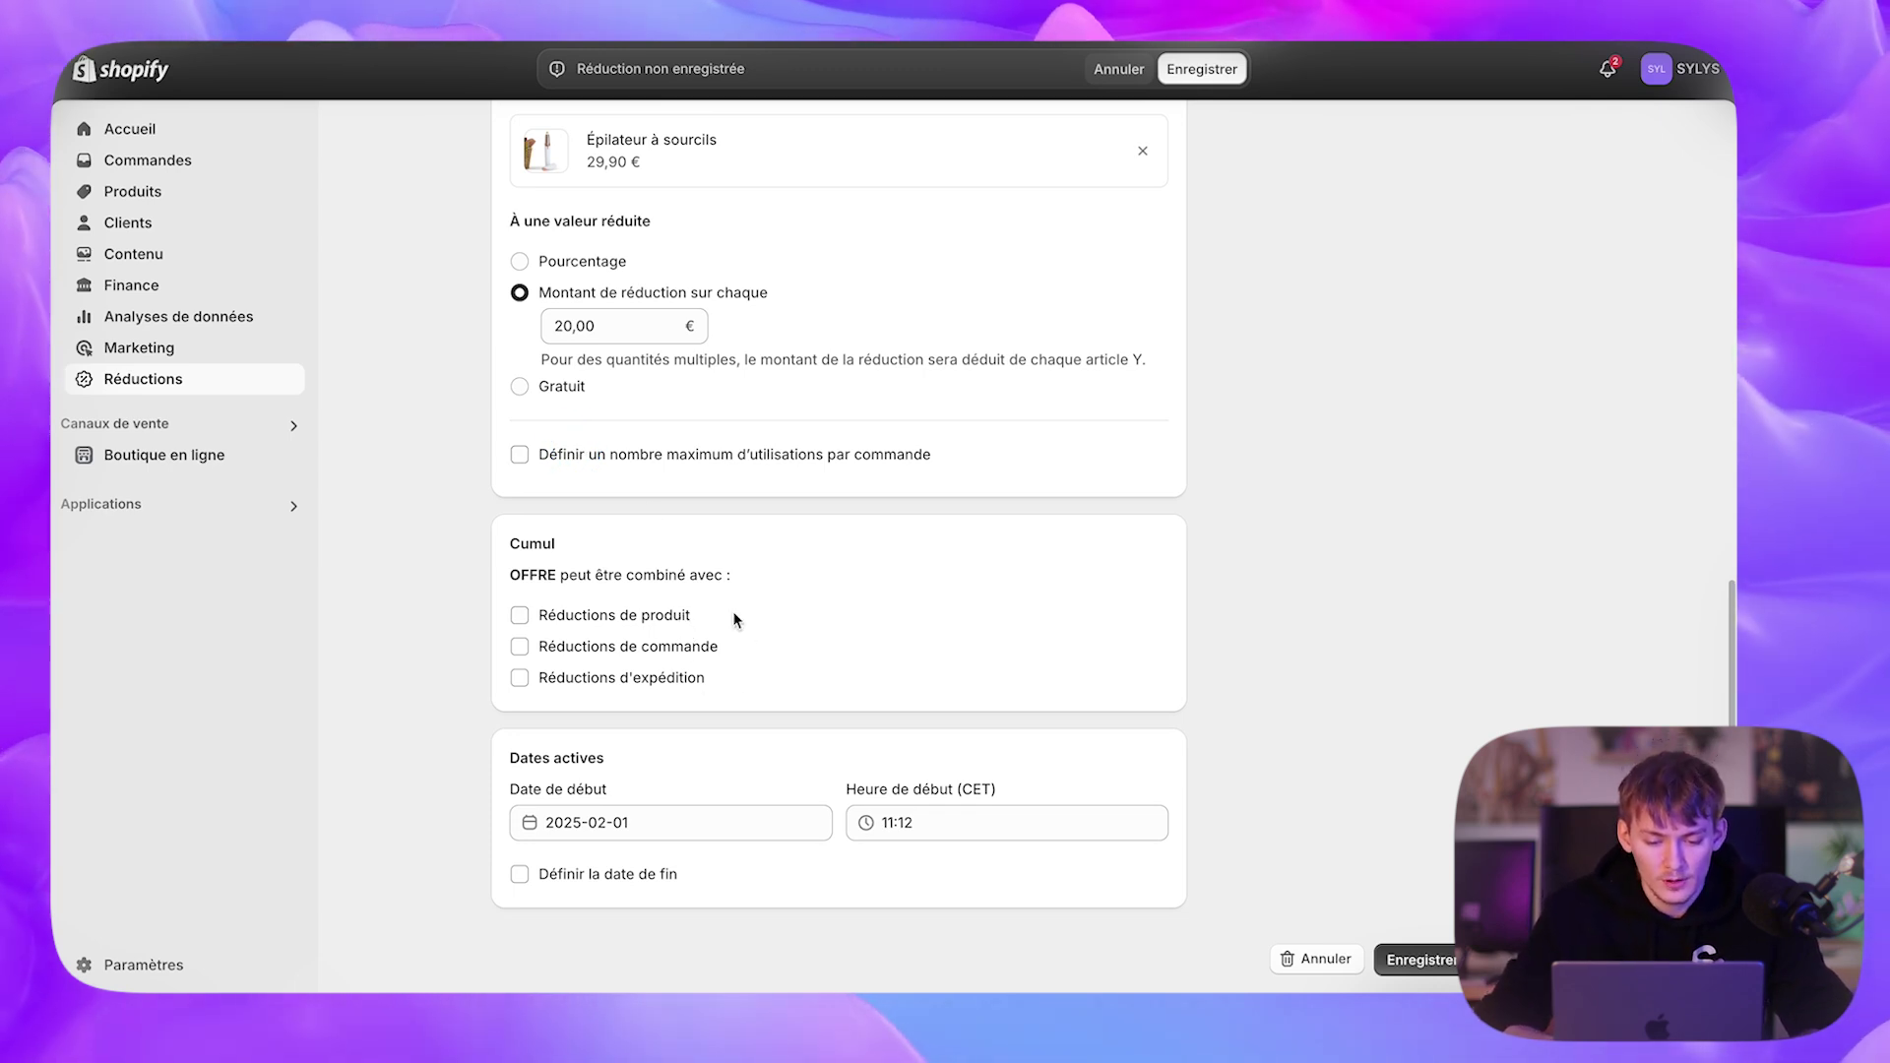
pyautogui.moveTo(558, 536); pyautogui.dragTo(775, 590)
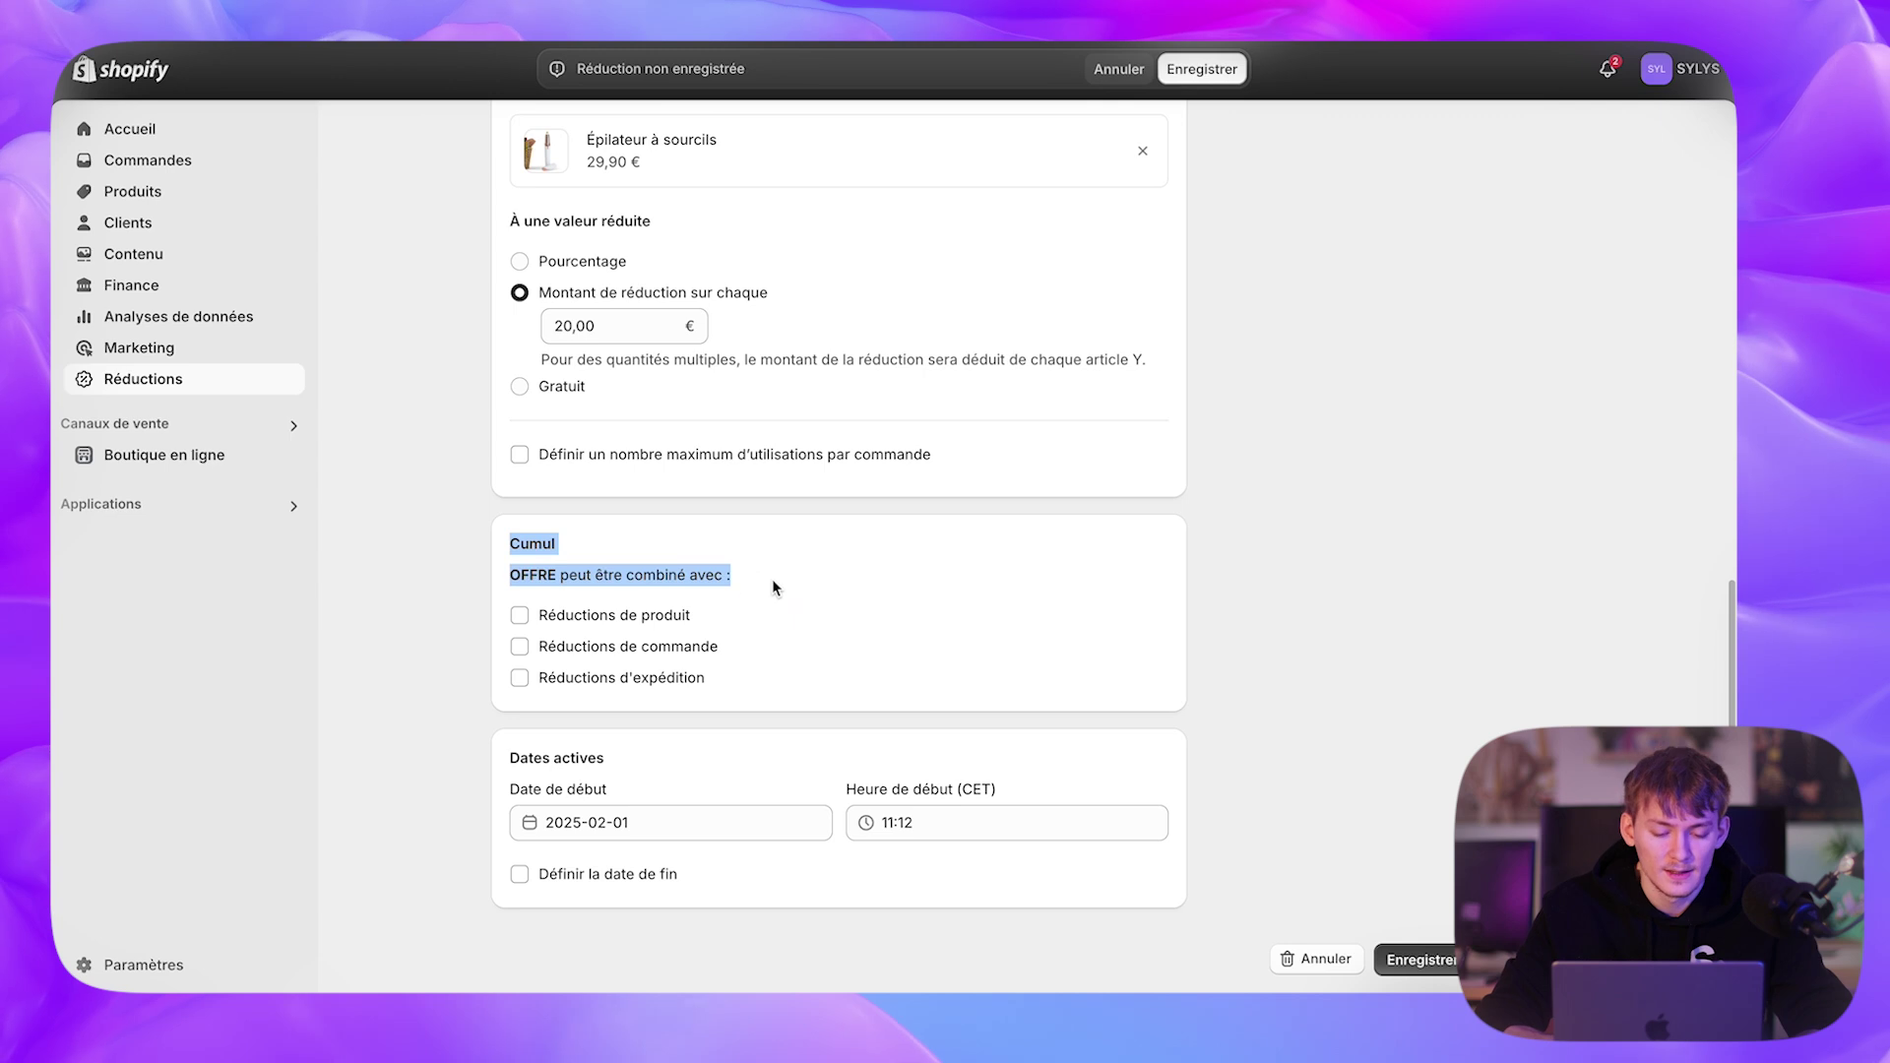
pyautogui.click(773, 583)
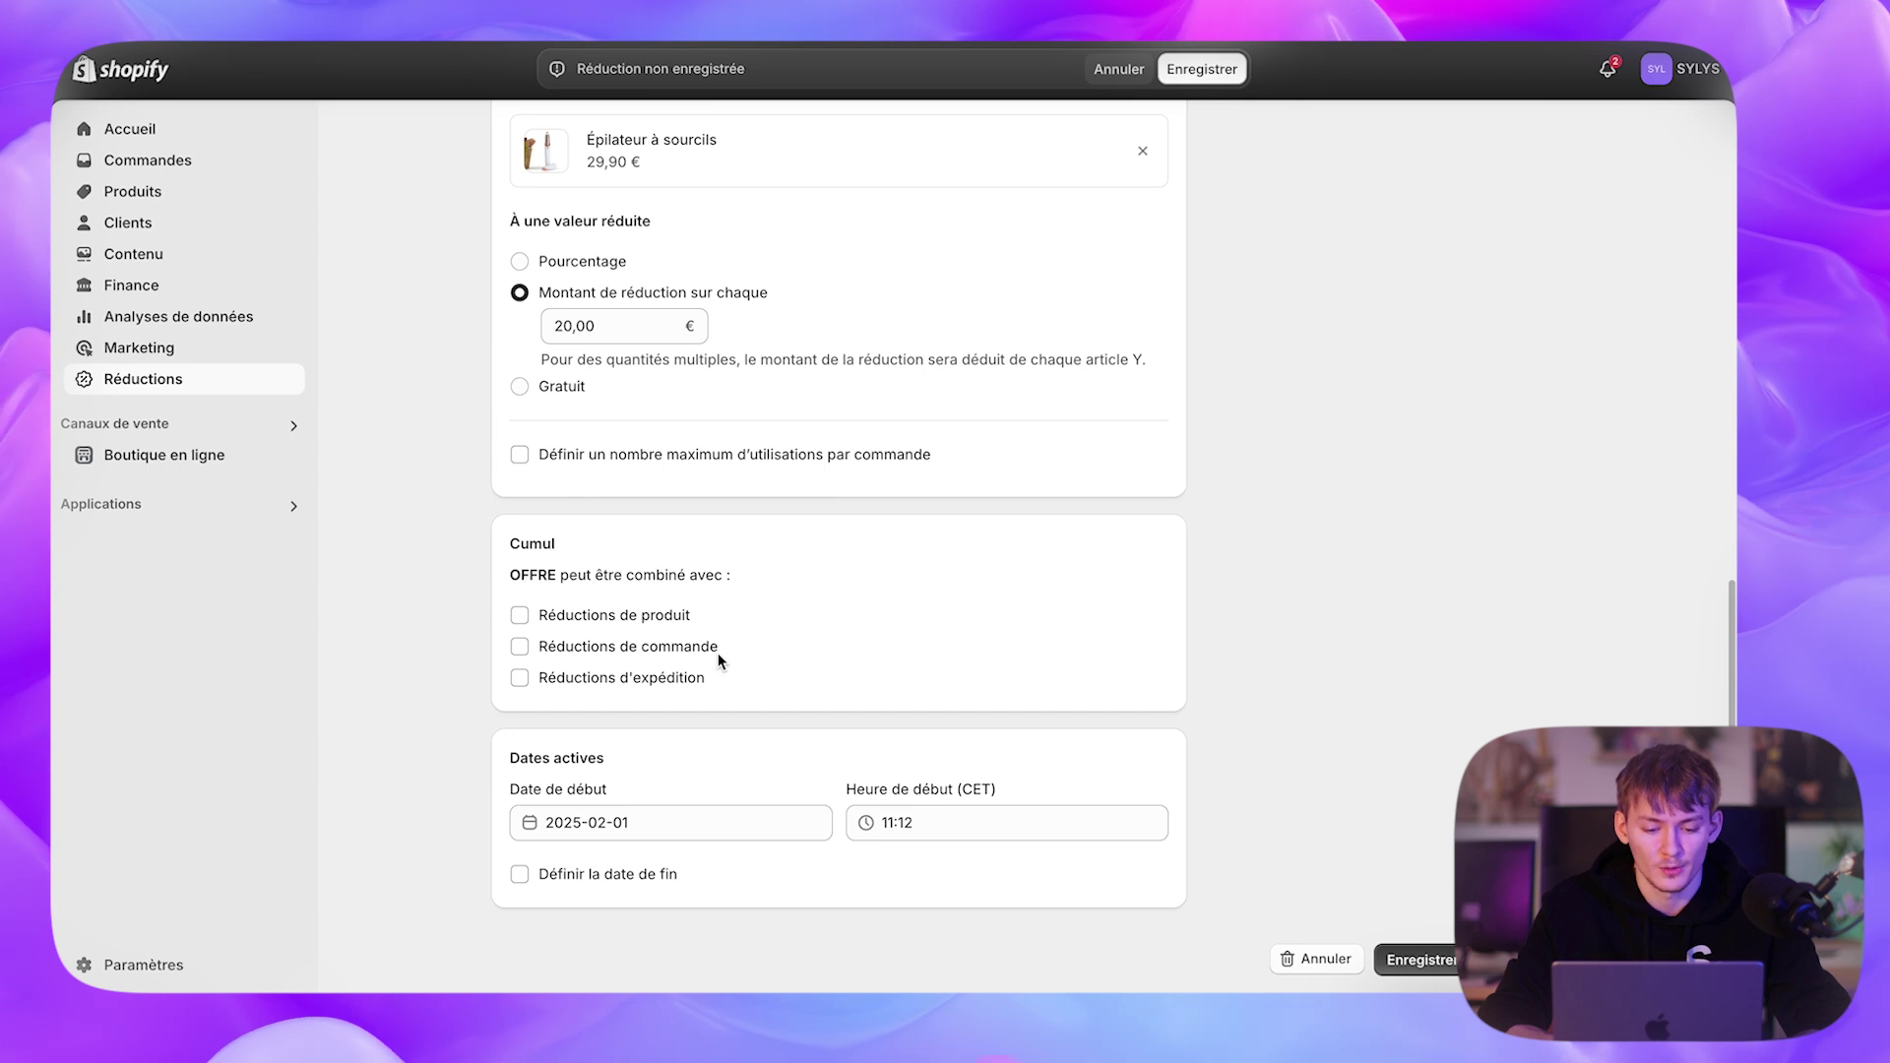
# - Switch to the Sylys storefront, remove the Crayon de maquillage from the cart and close the cart
pyautogui.scroll(10, 722, 661)
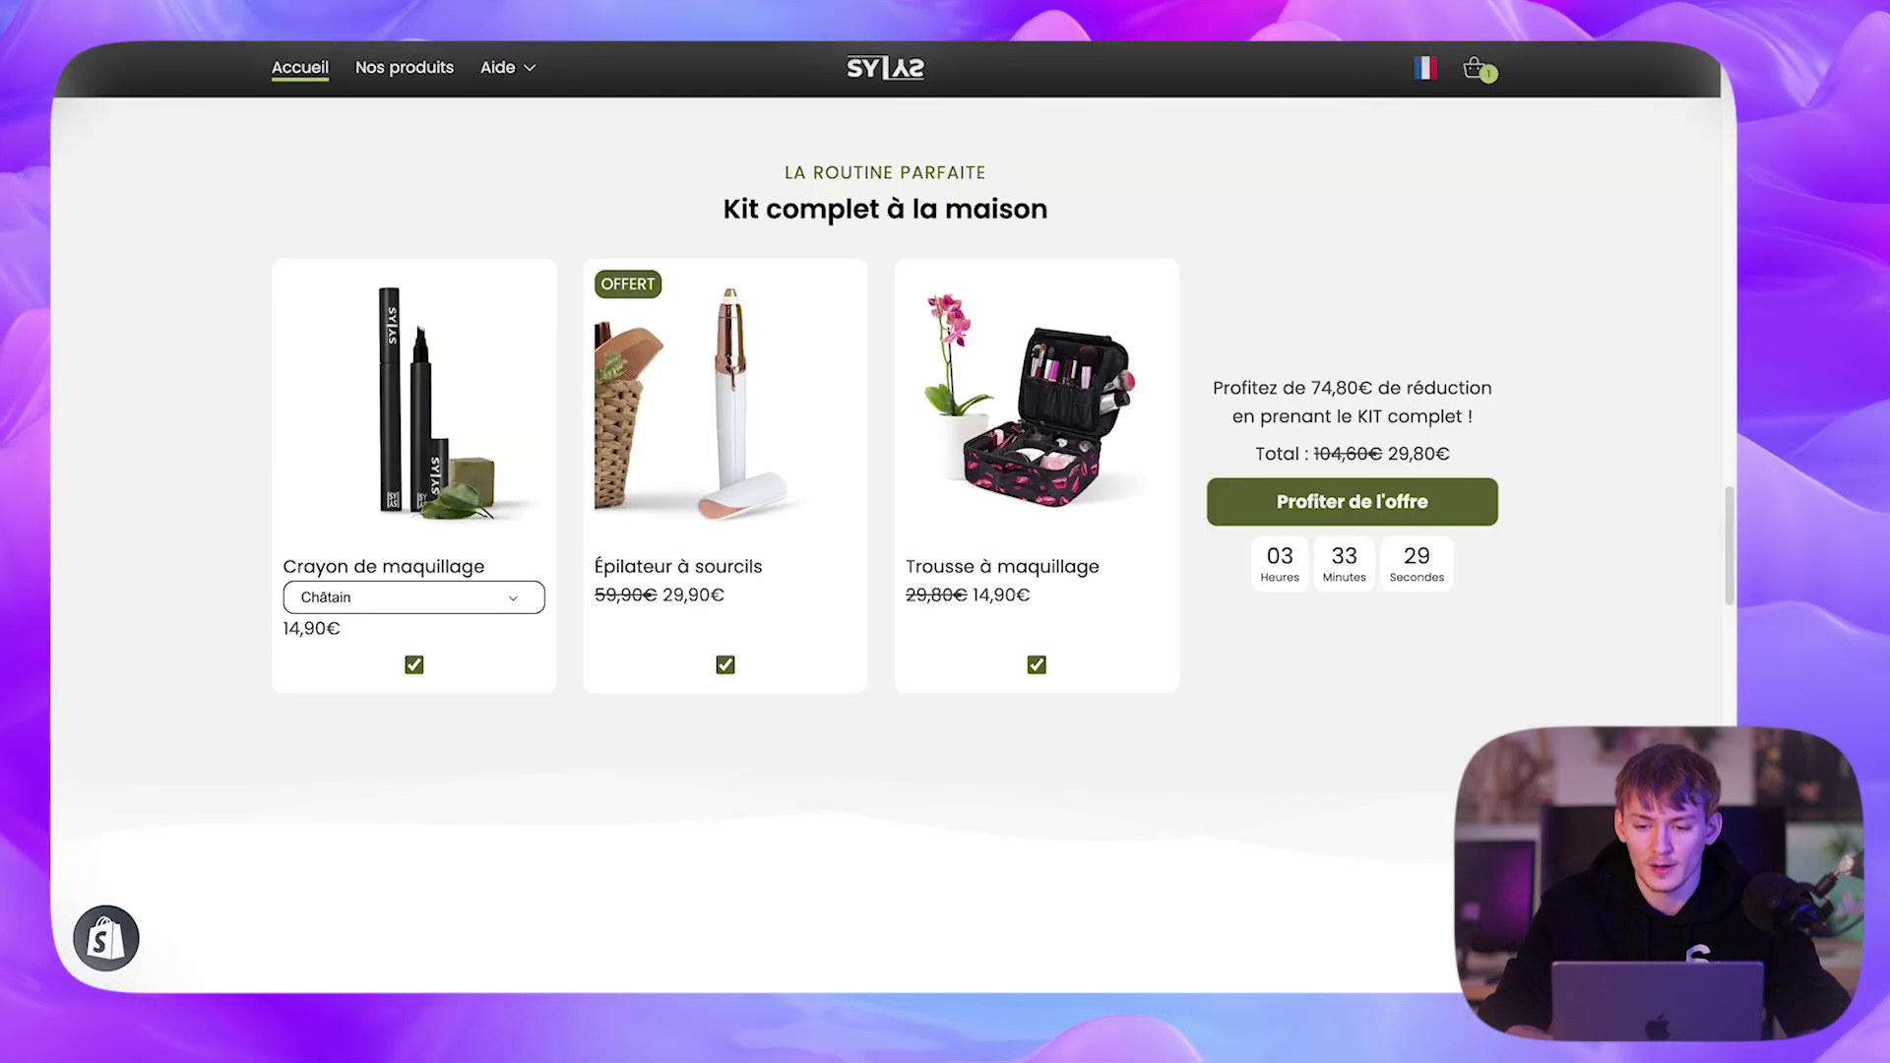
pyautogui.click(1474, 67)
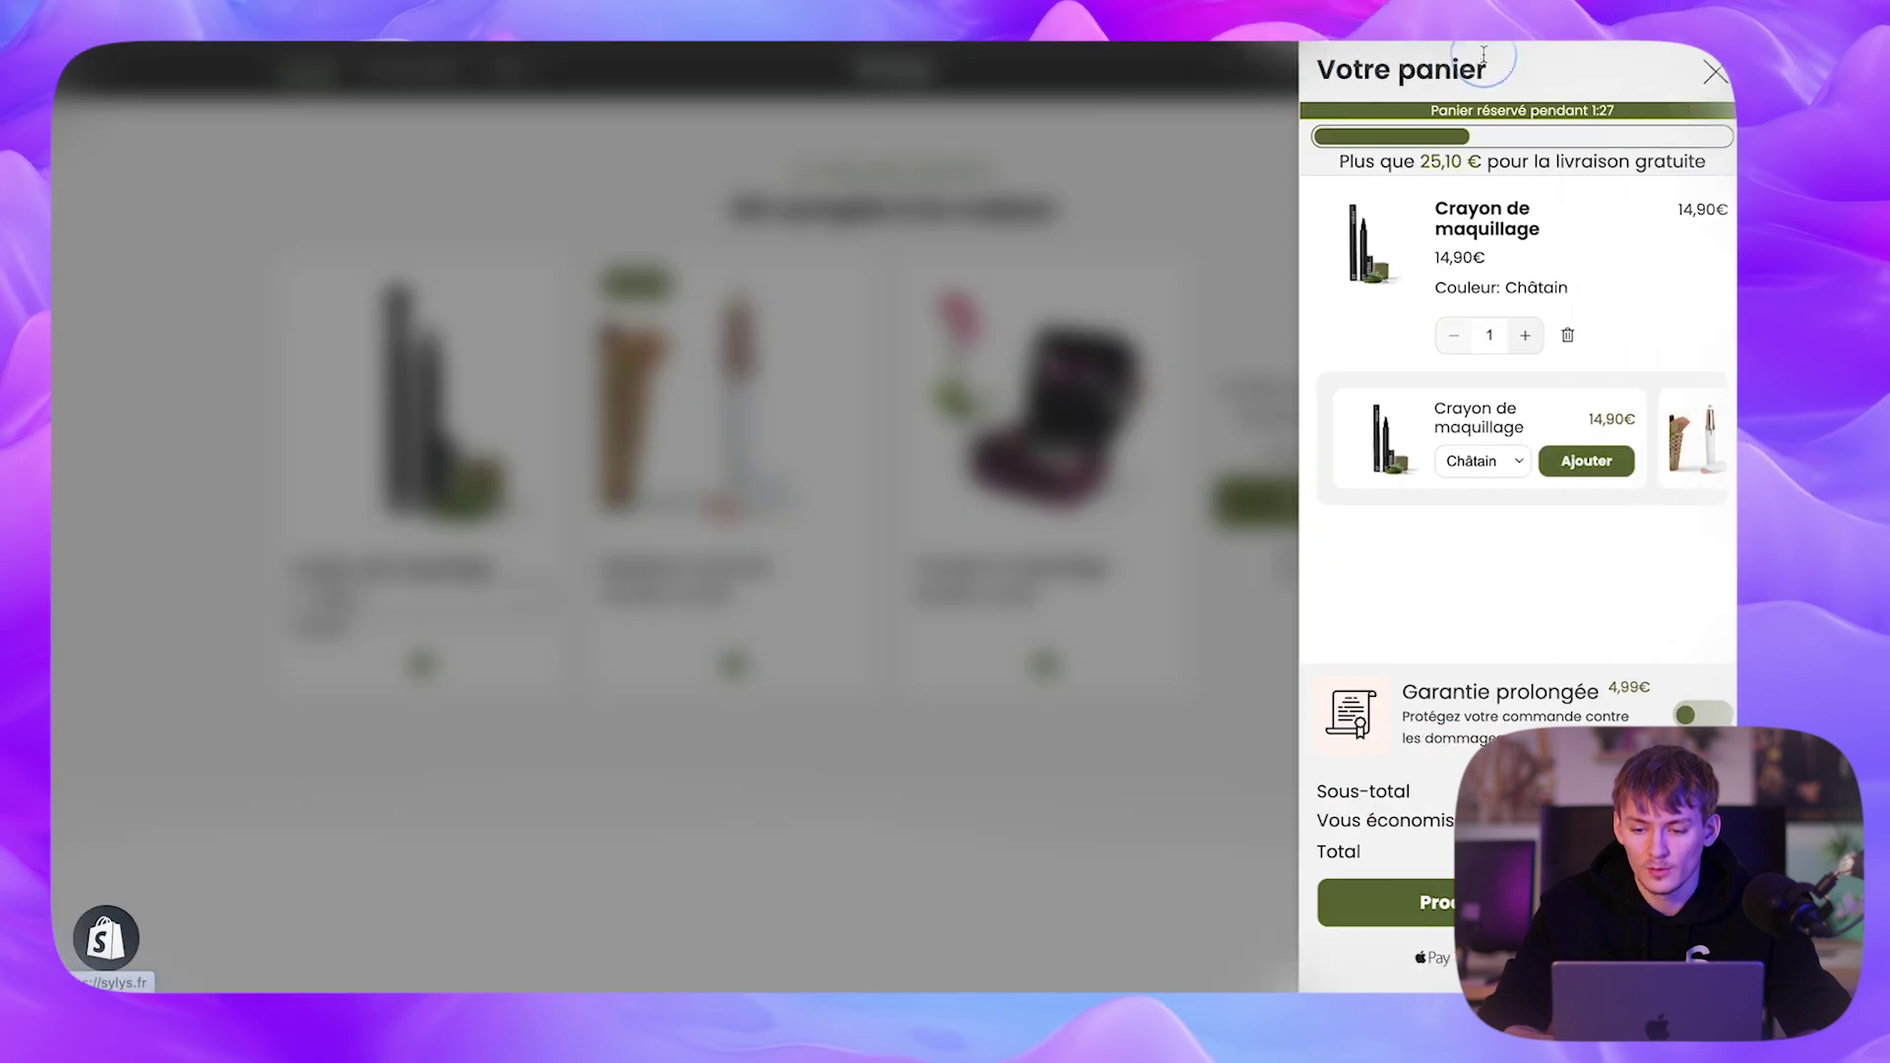
pyautogui.click(1563, 337)
pyautogui.click(1708, 72)
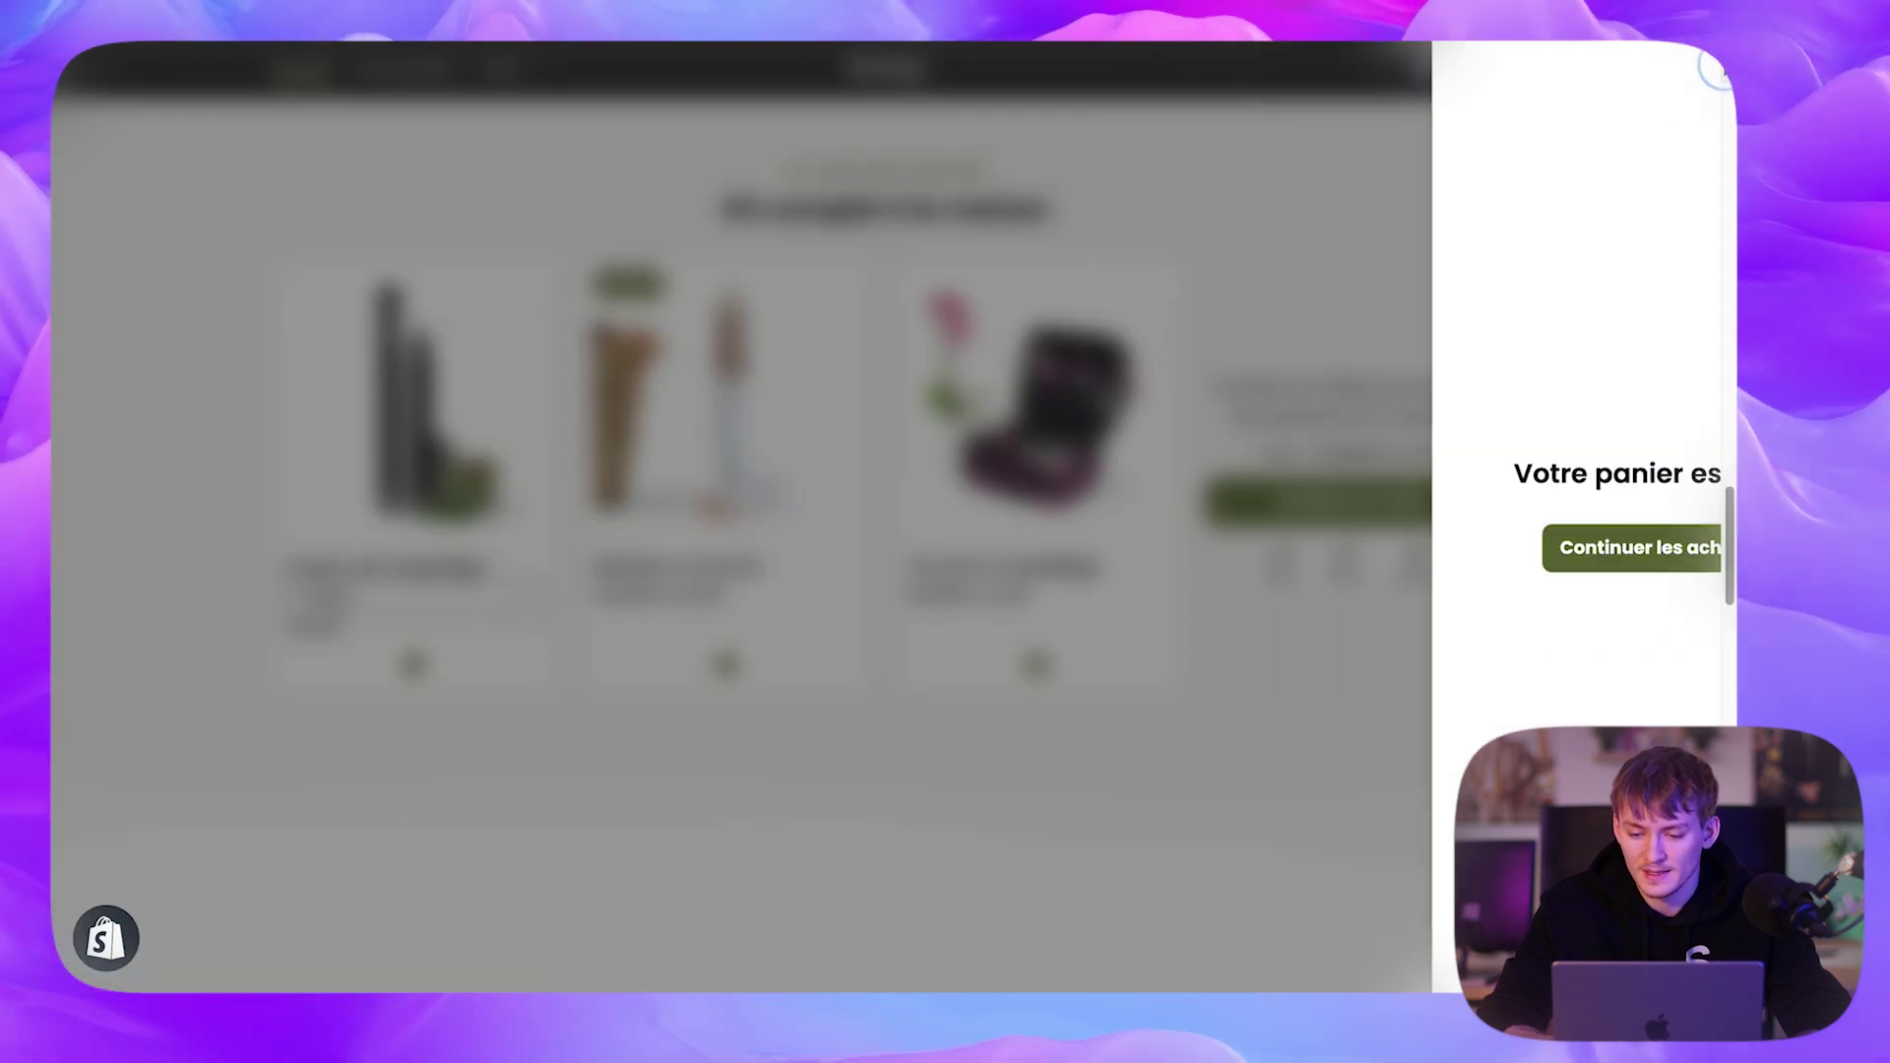
# - Add the Kit complet à la maison offer to the cart and examine the KIT discount label on its products
pyautogui.click(1388, 507)
pyautogui.scroll(-3, 1408, 532)
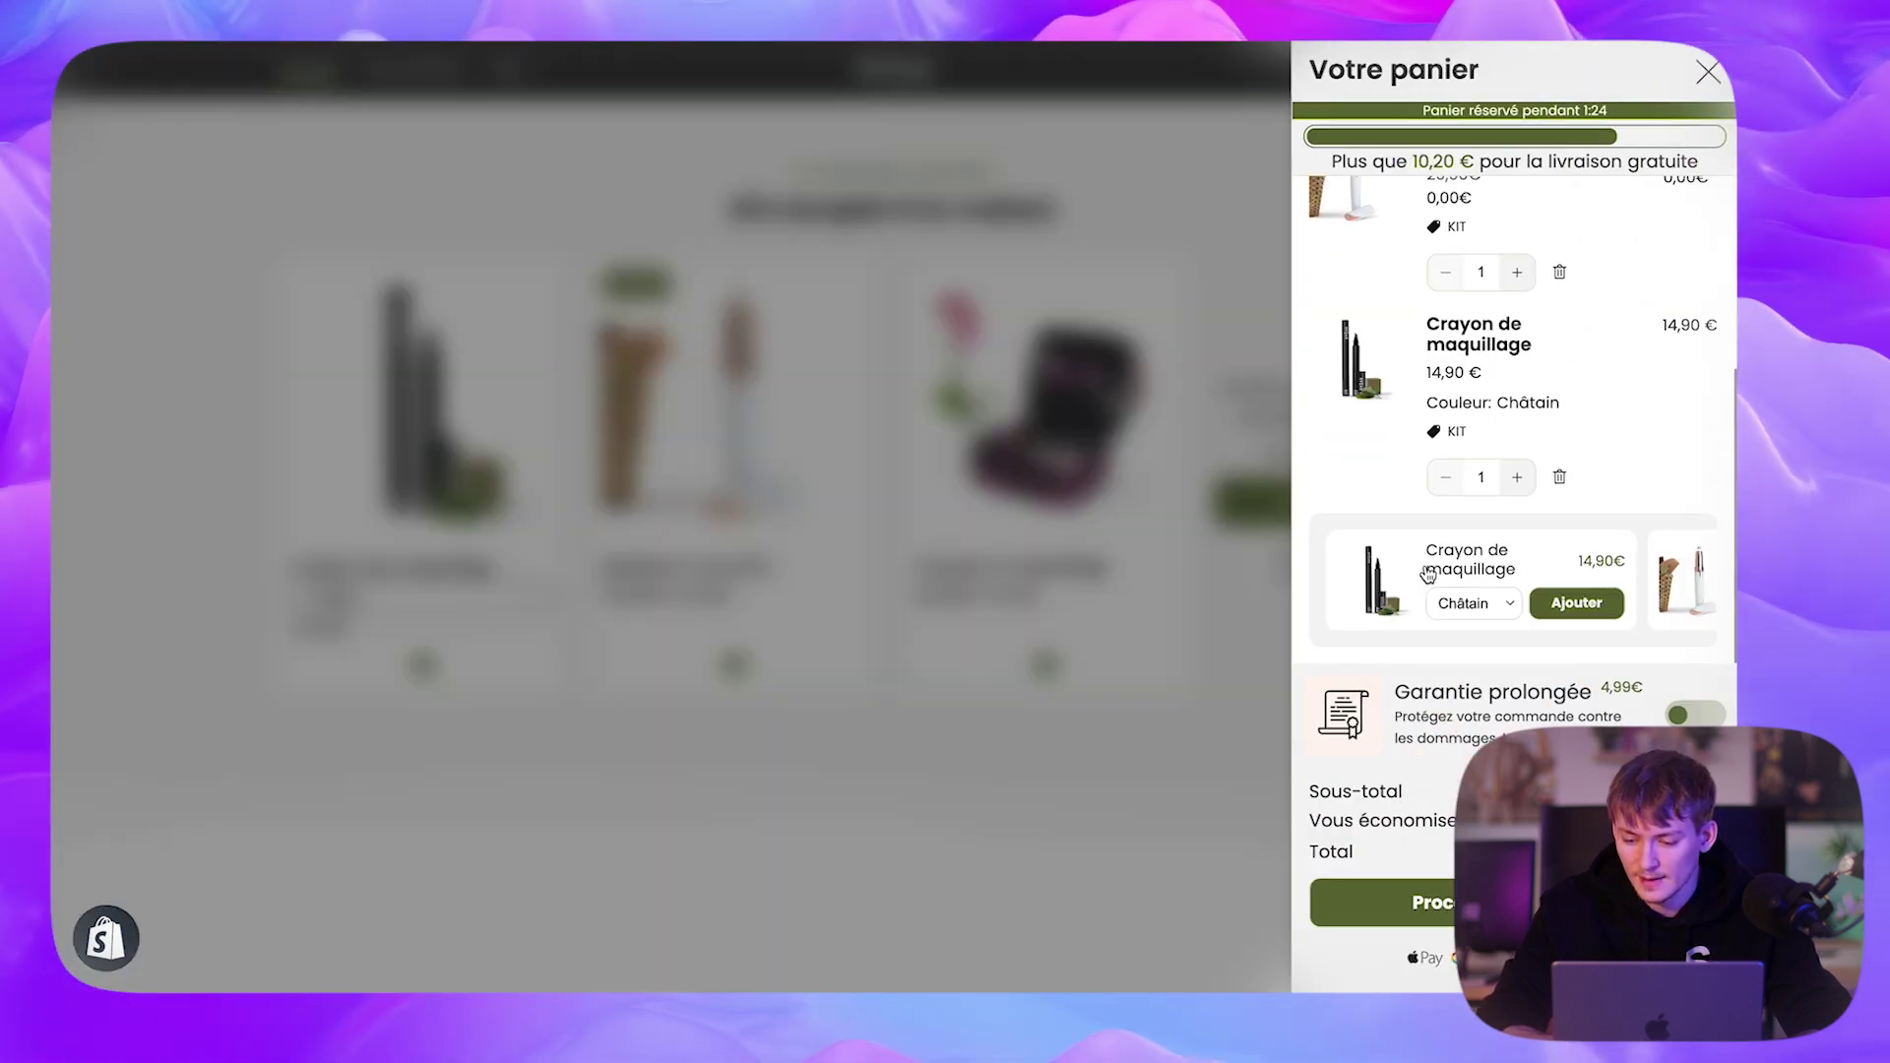
pyautogui.scroll(2, 1451, 437)
pyautogui.doubleClick(1457, 425)
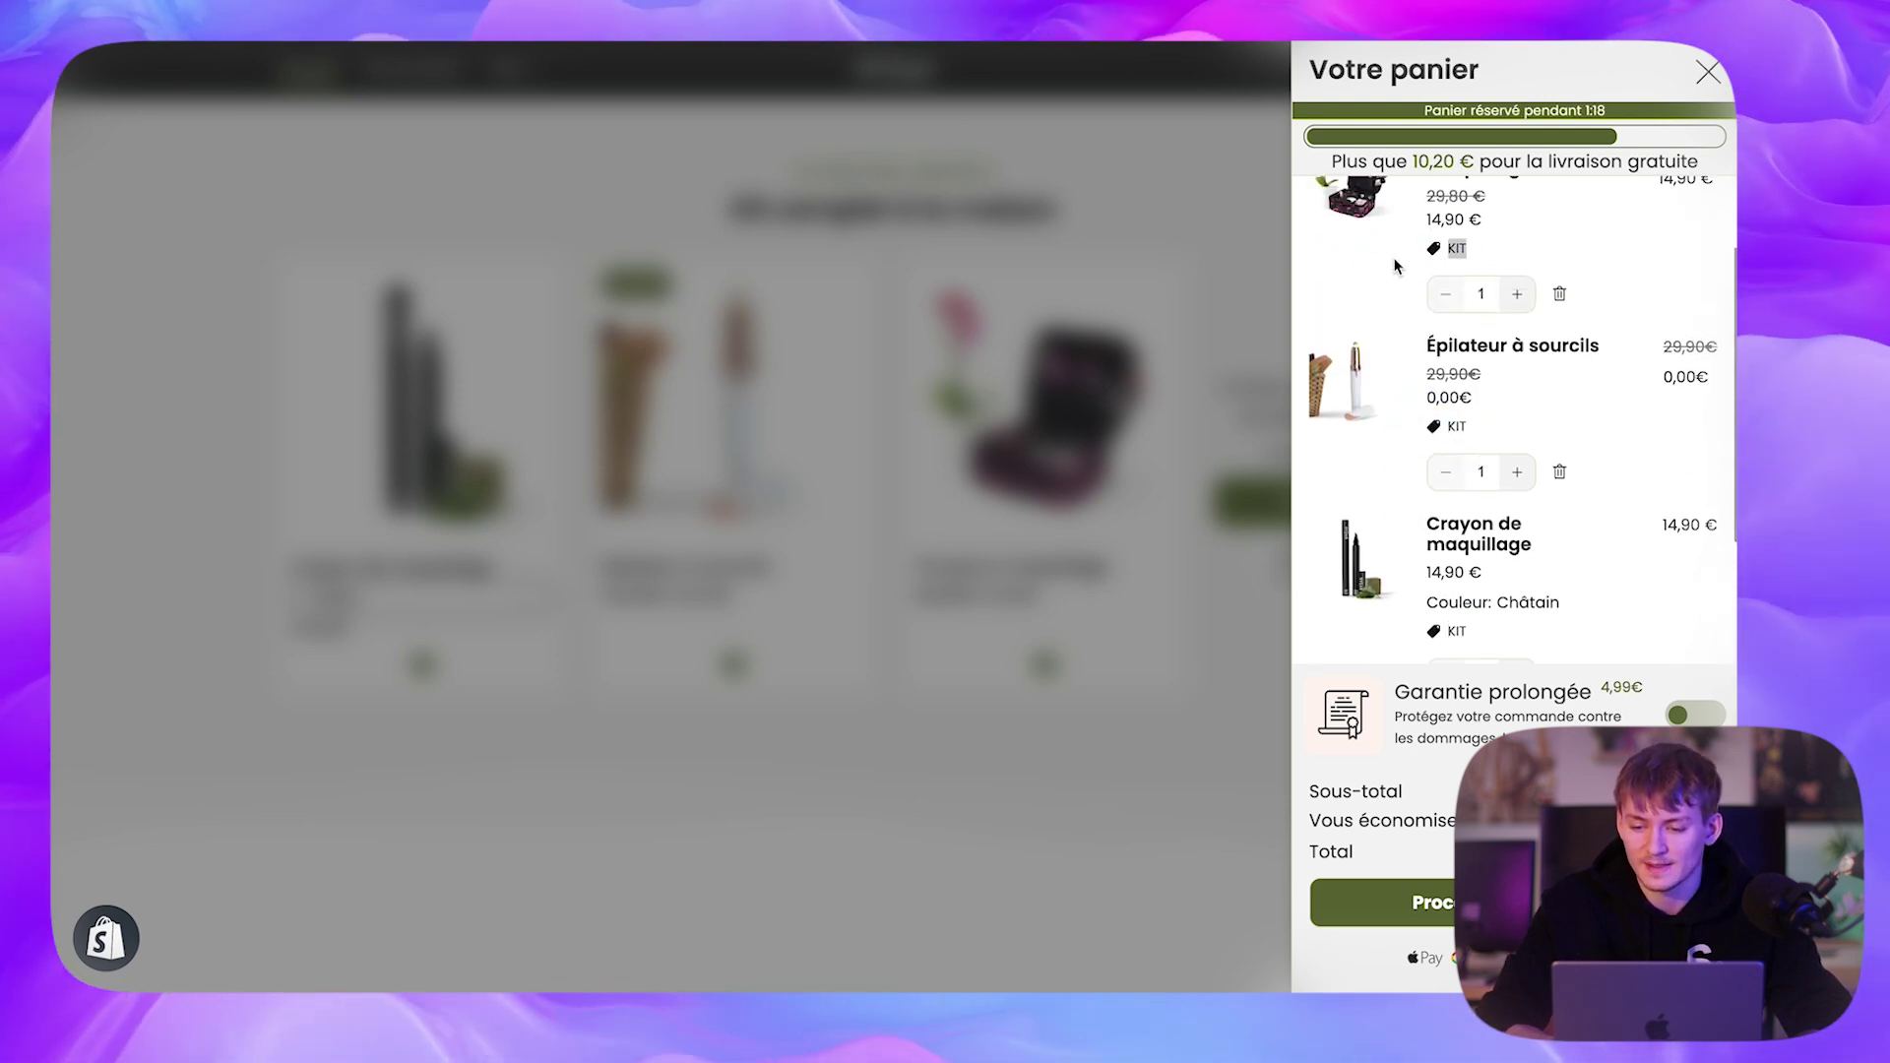
pyautogui.scroll(-2, 1444, 364)
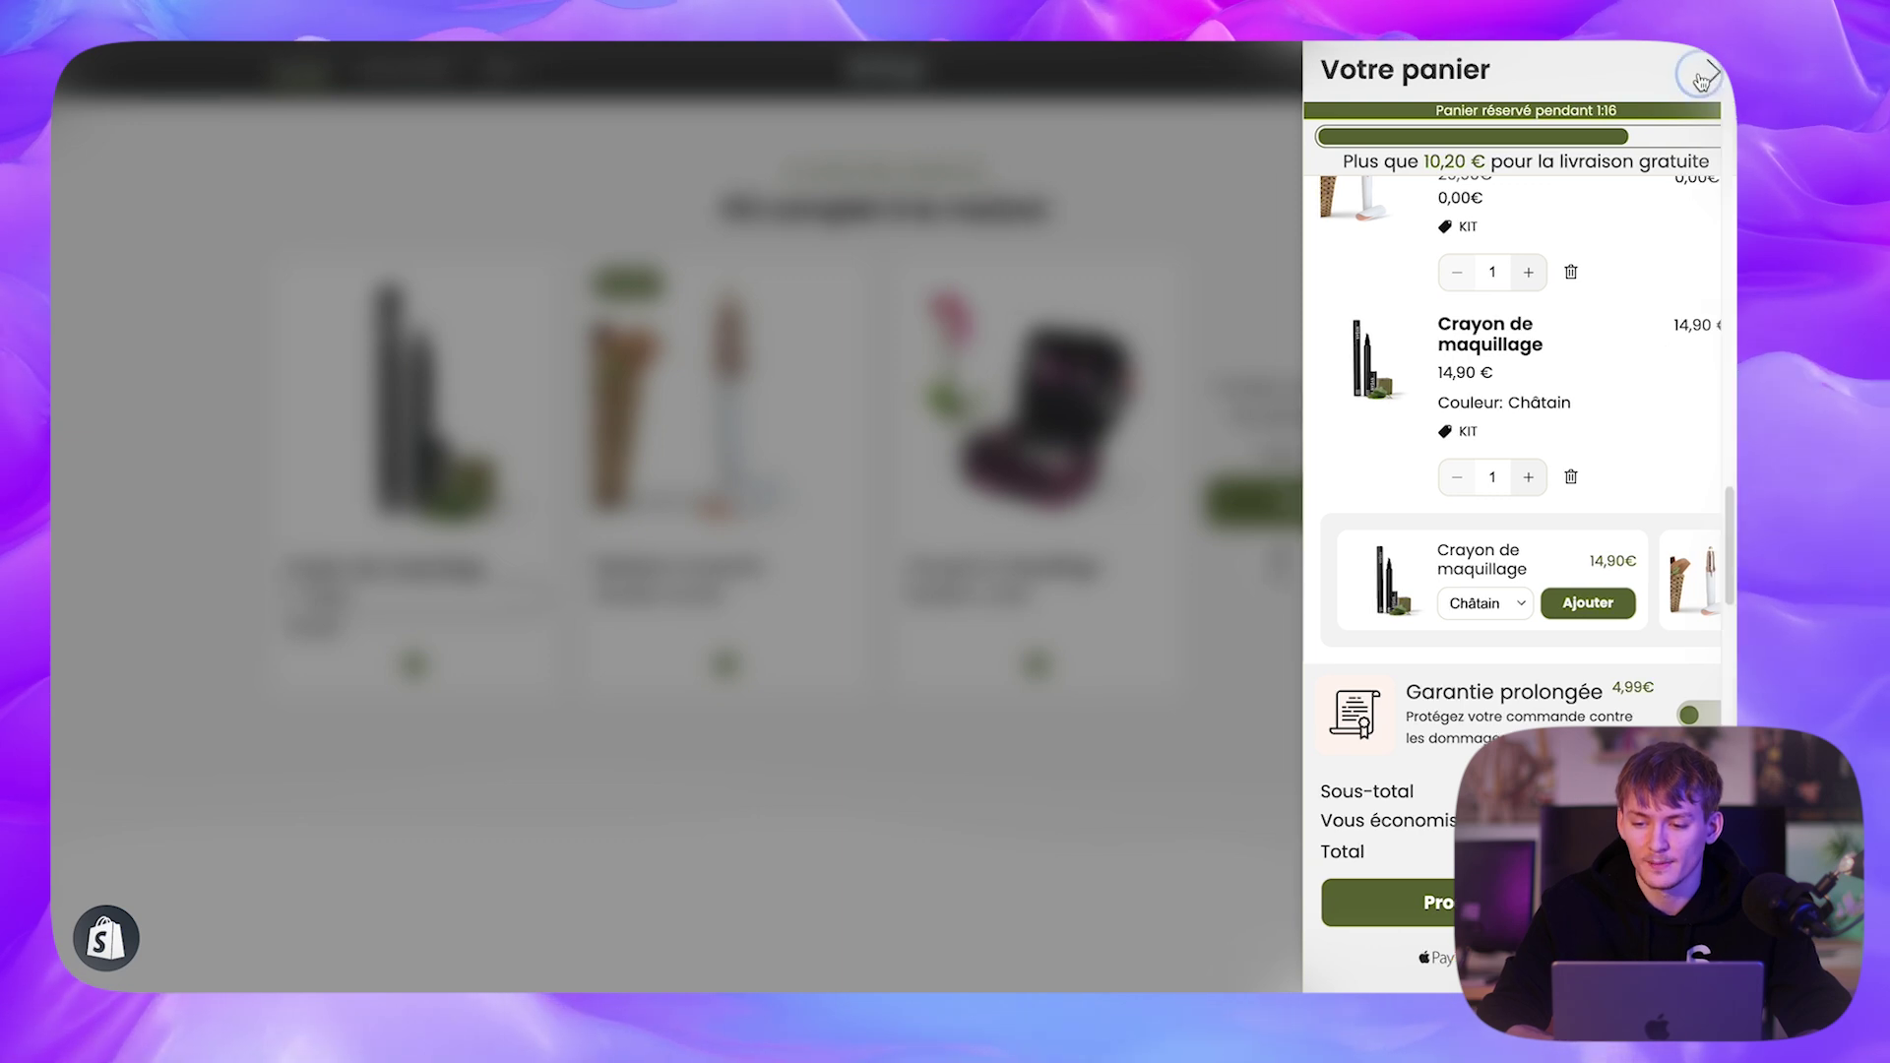
pyautogui.click(1707, 72)
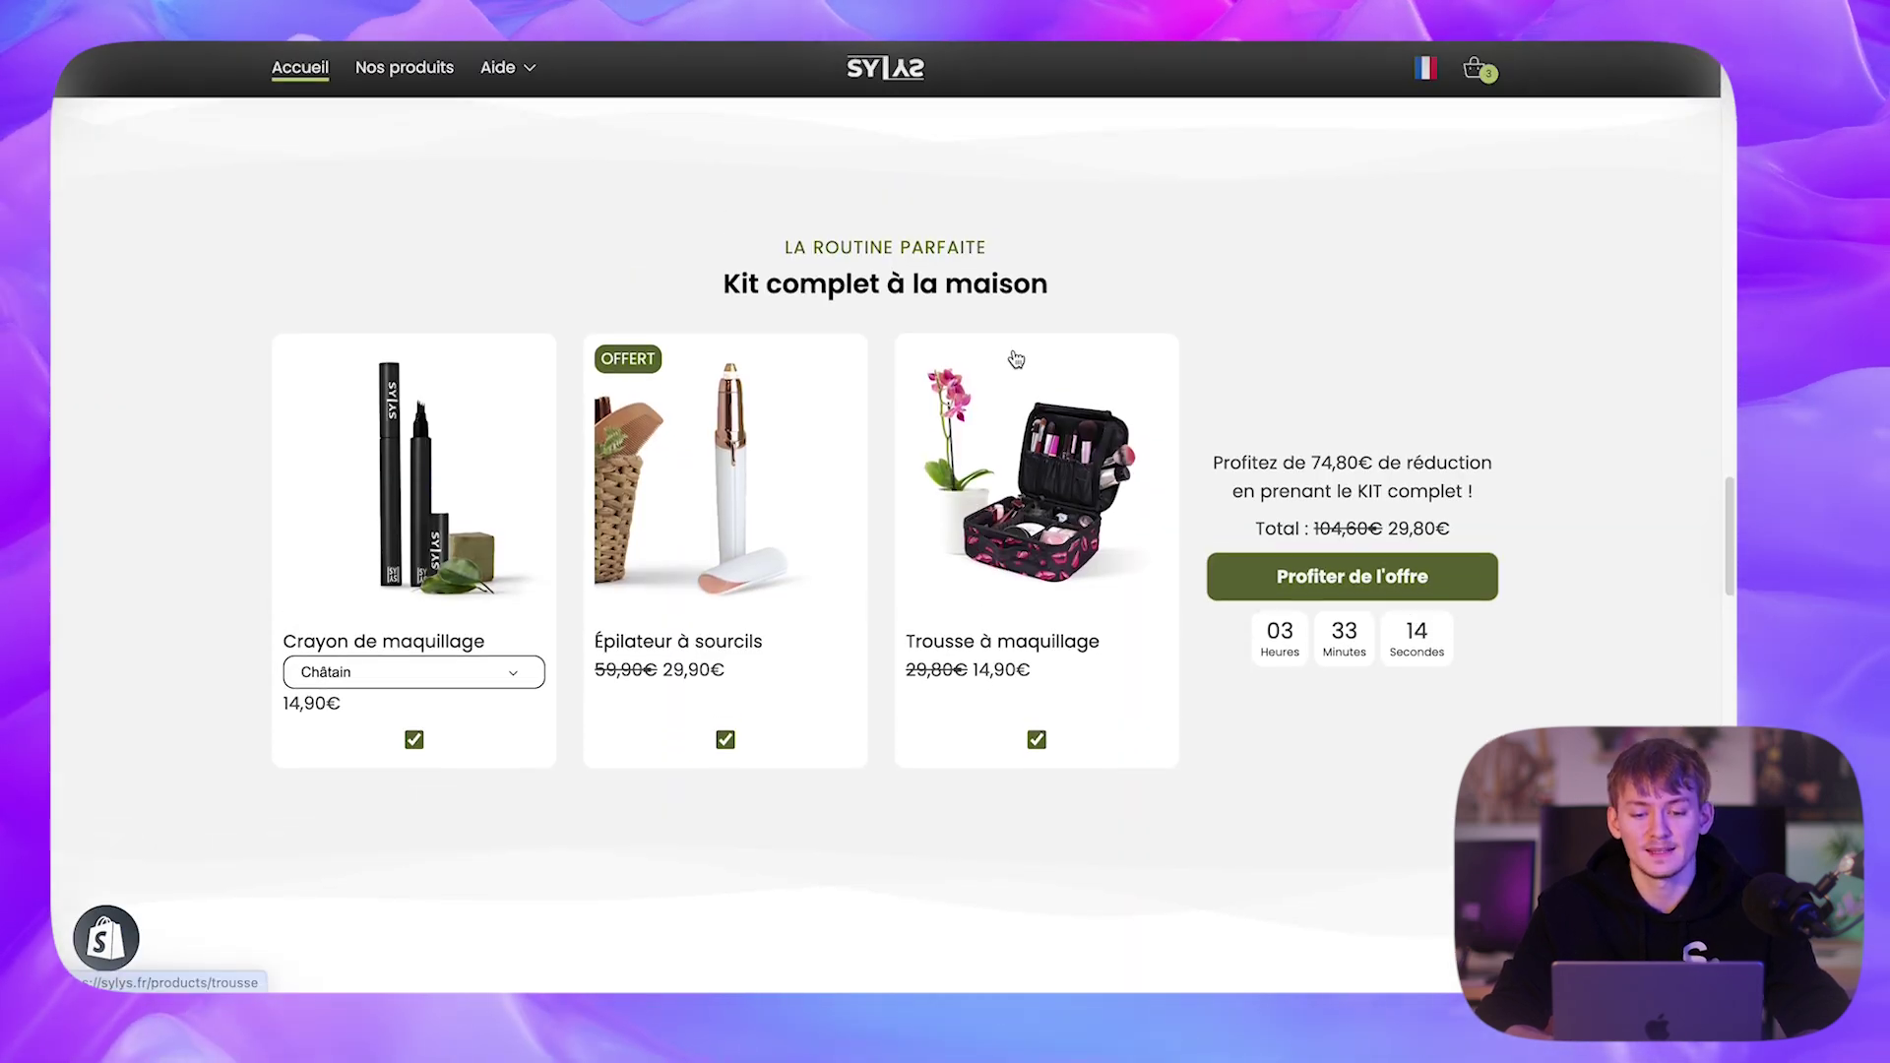
pyautogui.scroll(1, 1015, 358)
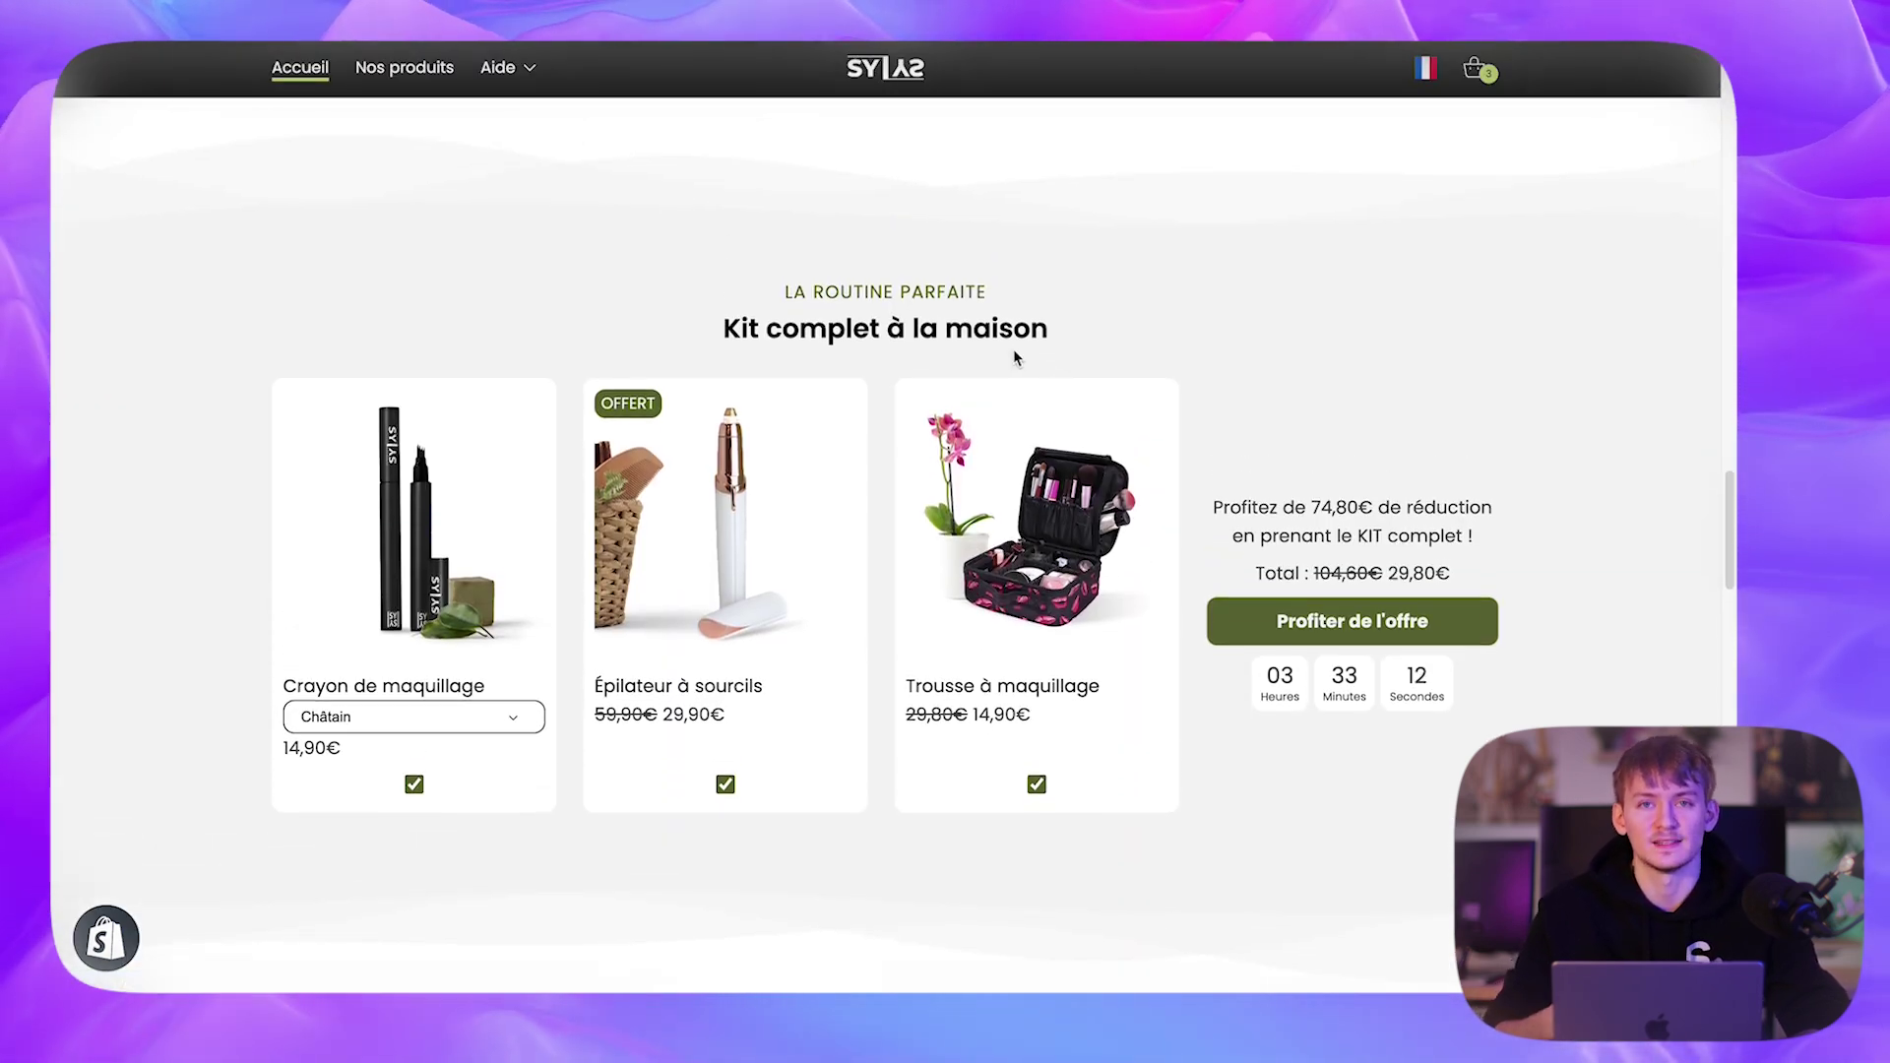